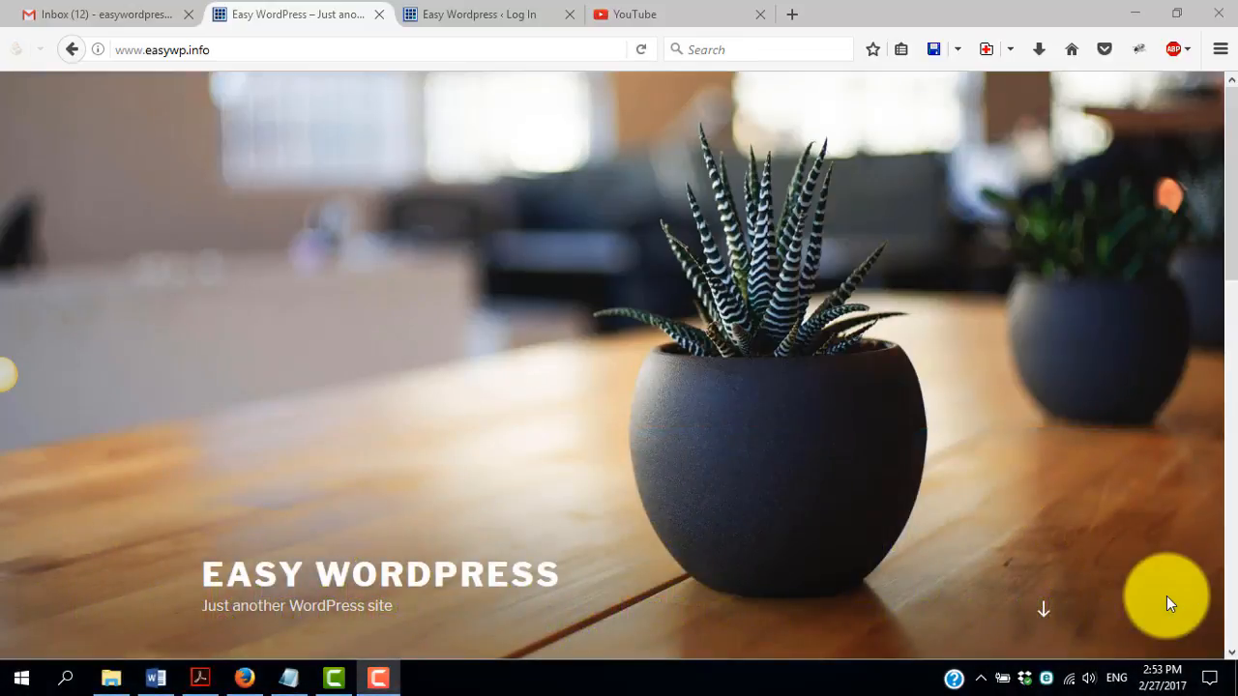
click(254, 50)
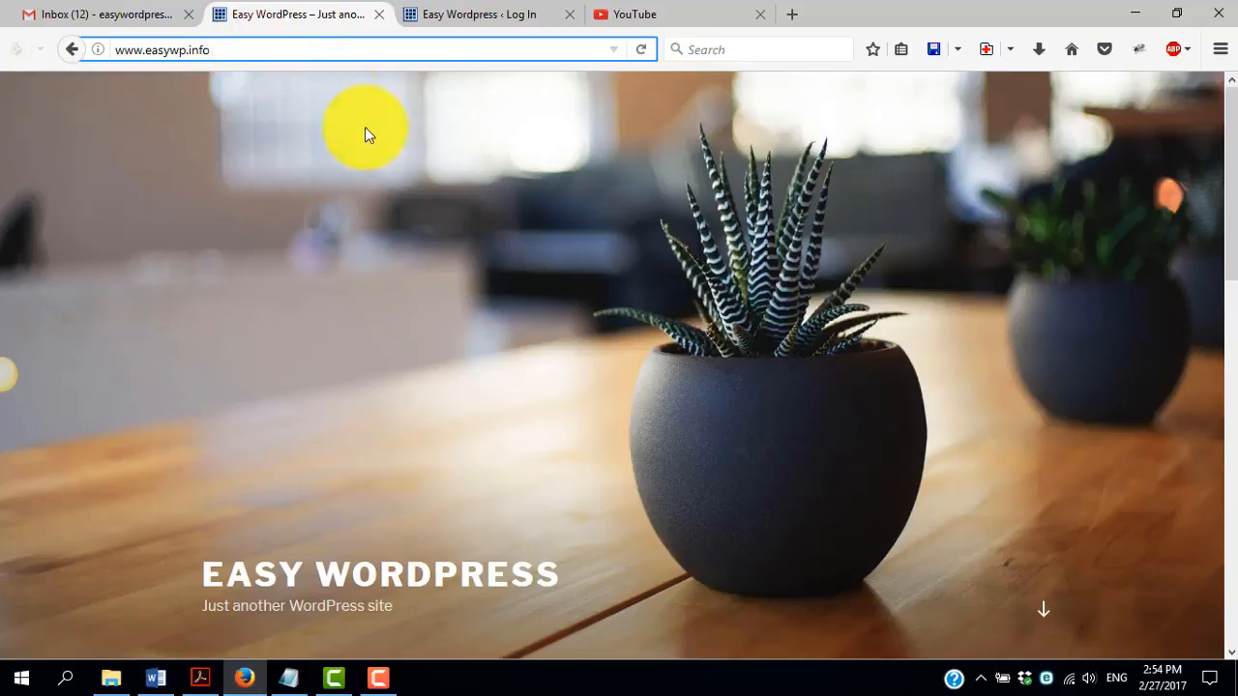
scroll(569, 273, down, 3)
scroll(569, 266, down, 3)
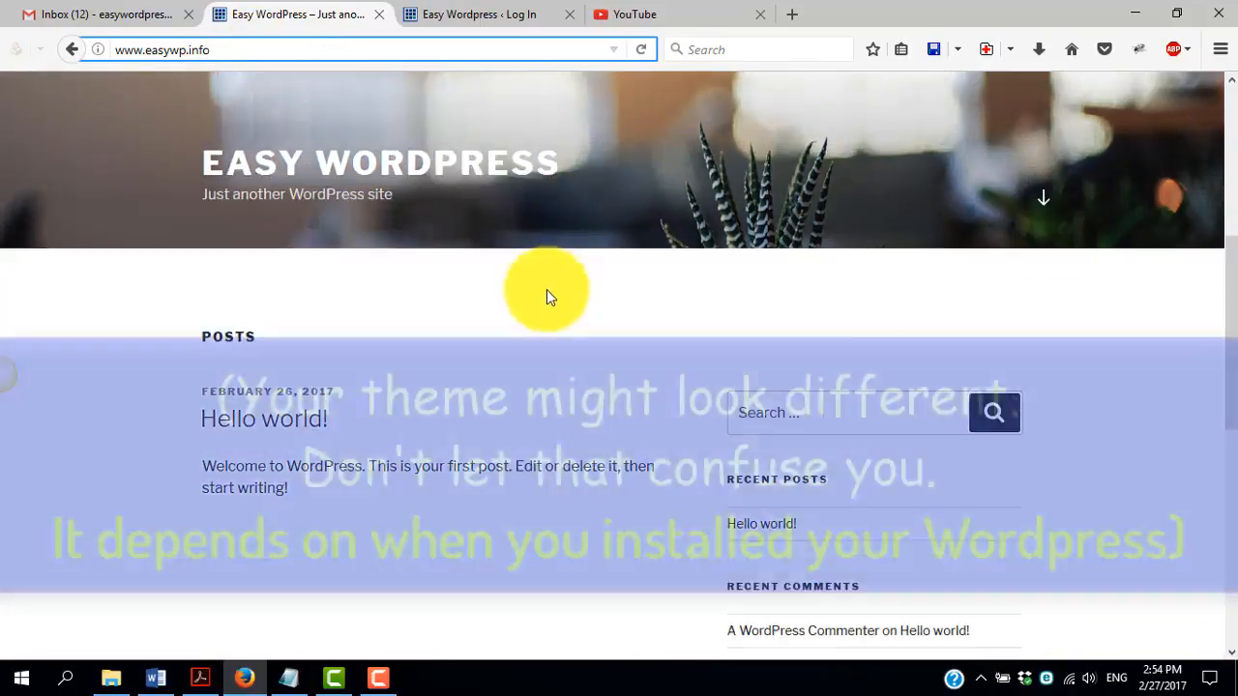
scroll(547, 289, up, 5)
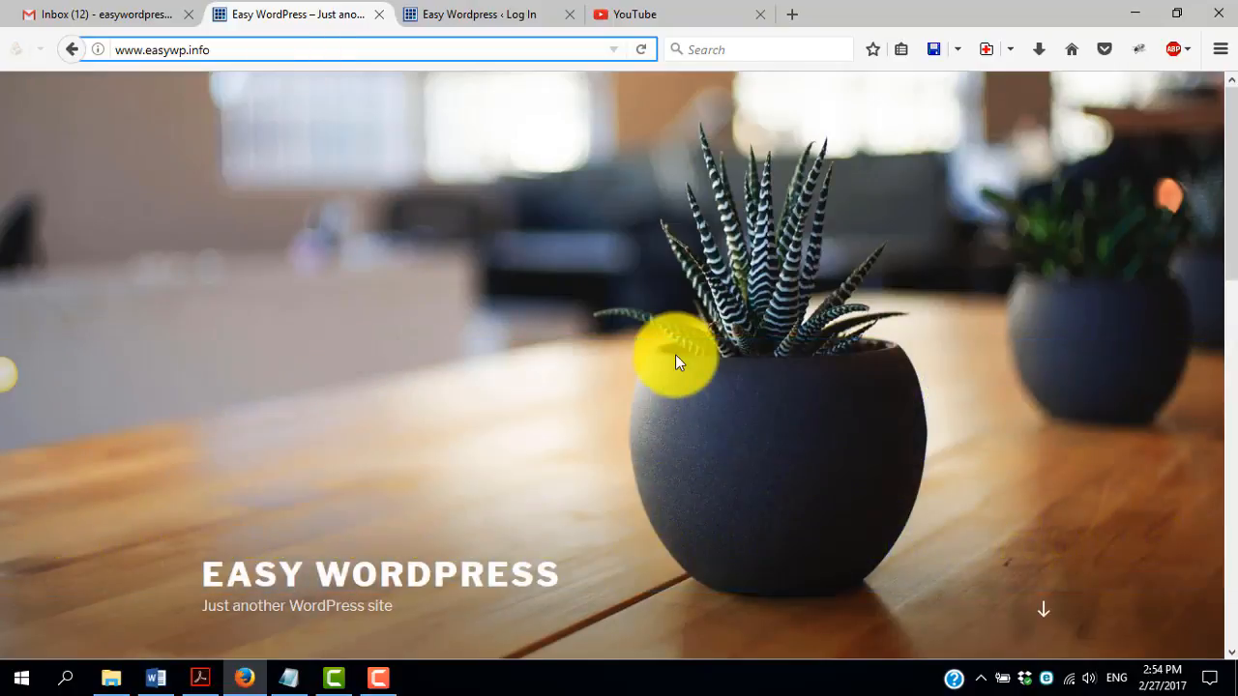
click(298, 45)
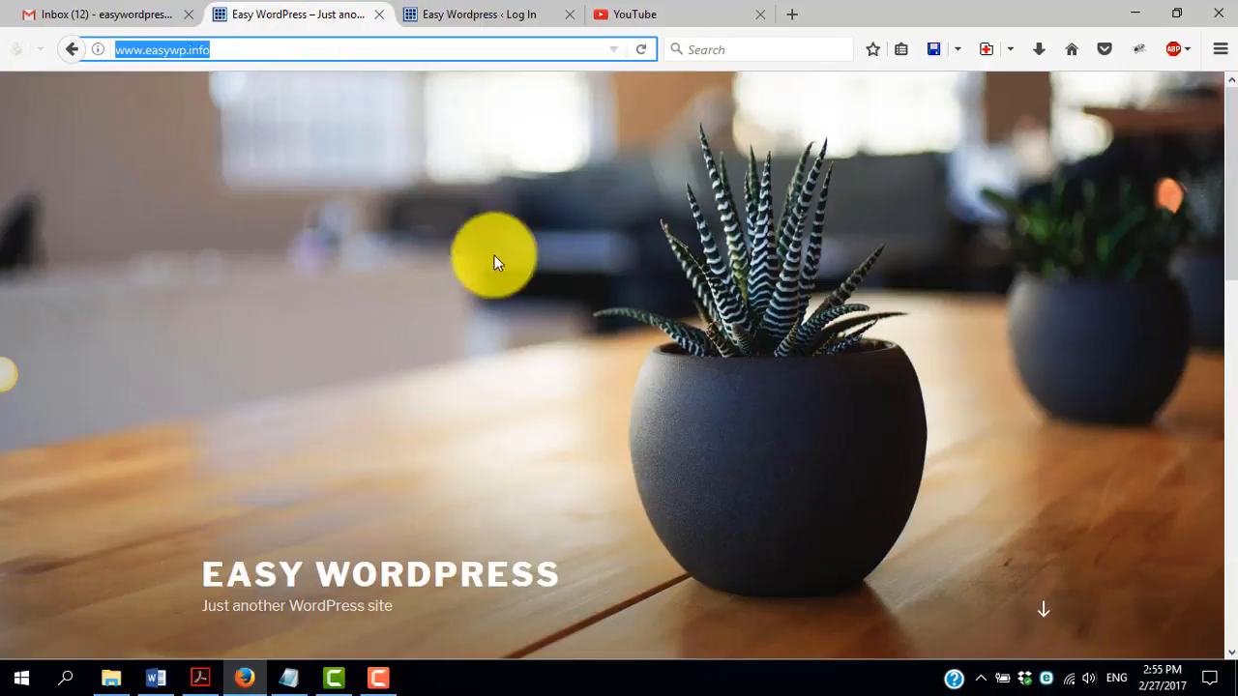
scroll(500, 452, down, 7)
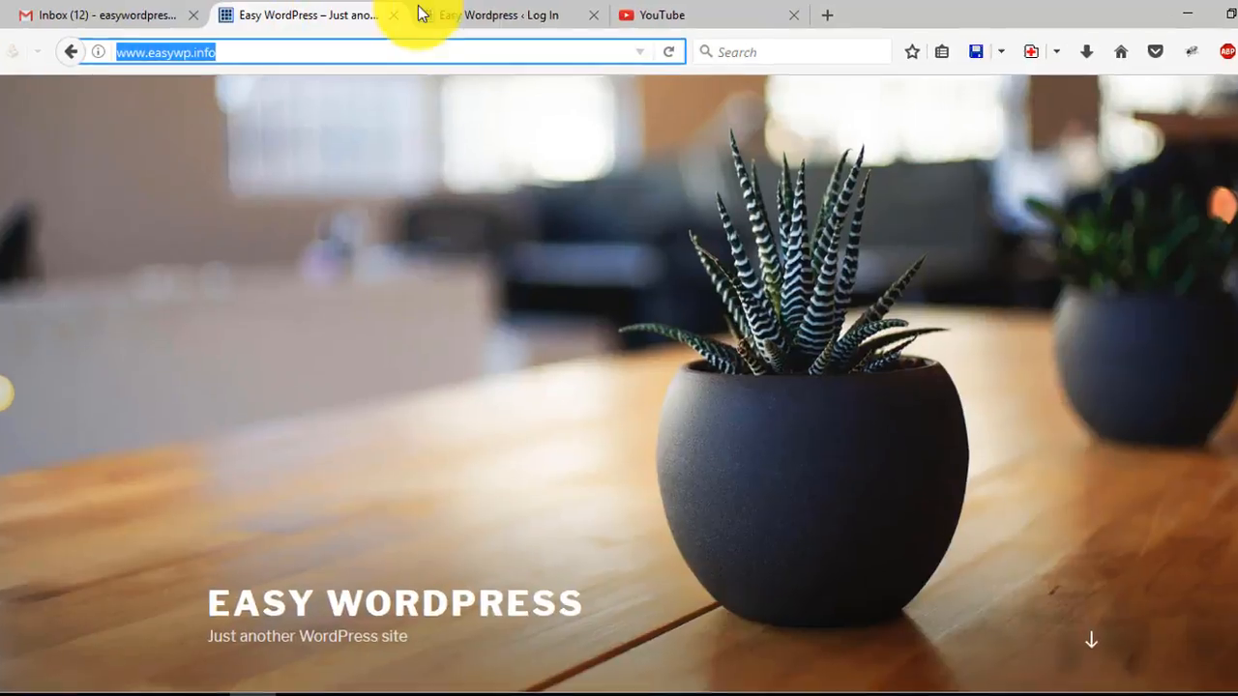
Open the site's wp-admin login page and fill in the username copied from the pas text file
click(498, 16)
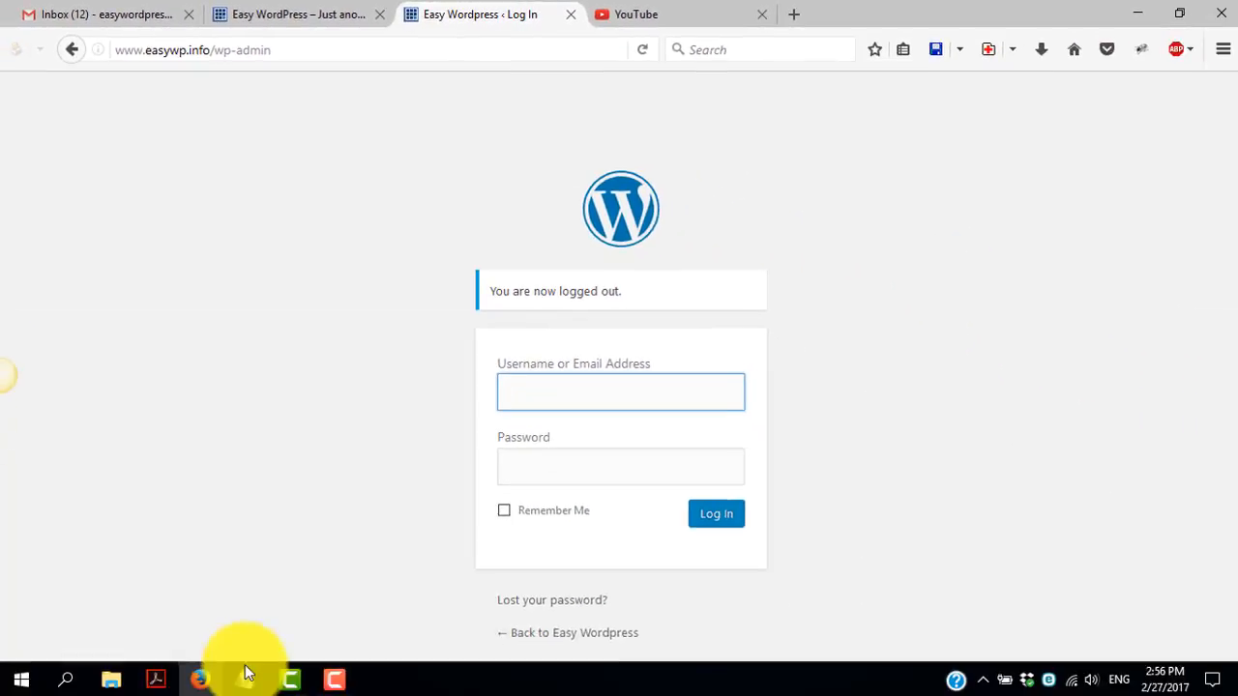
click(244, 677)
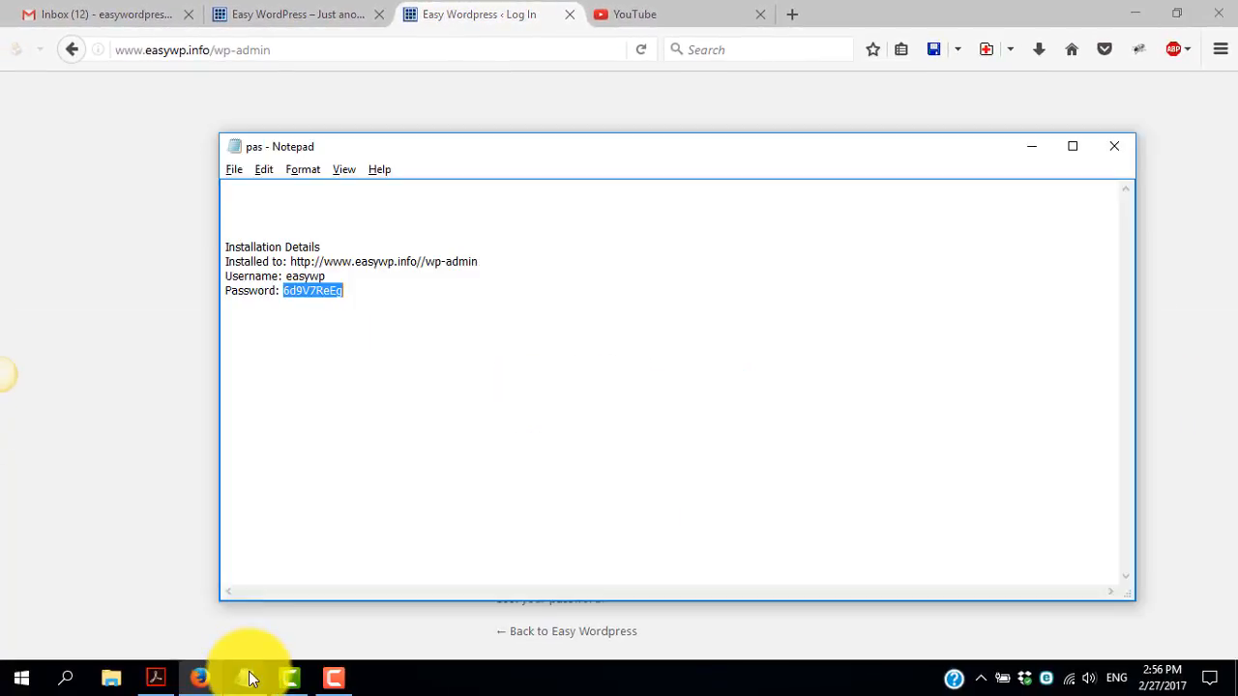
double_click(309, 276)
key(ctrl+c)
click(169, 298)
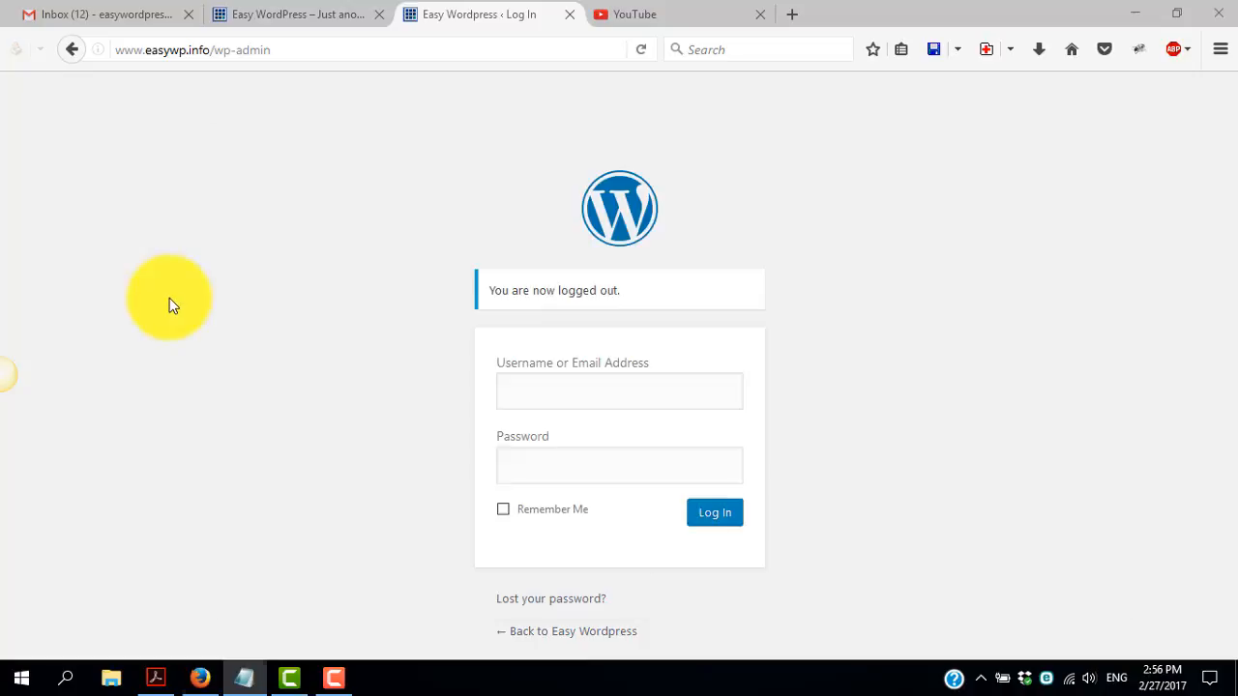
click(535, 393)
key(ctrl+v)
Copy the account password from the pas text file into the password field, enable Remember Me, and log in
key(alt+Tab)
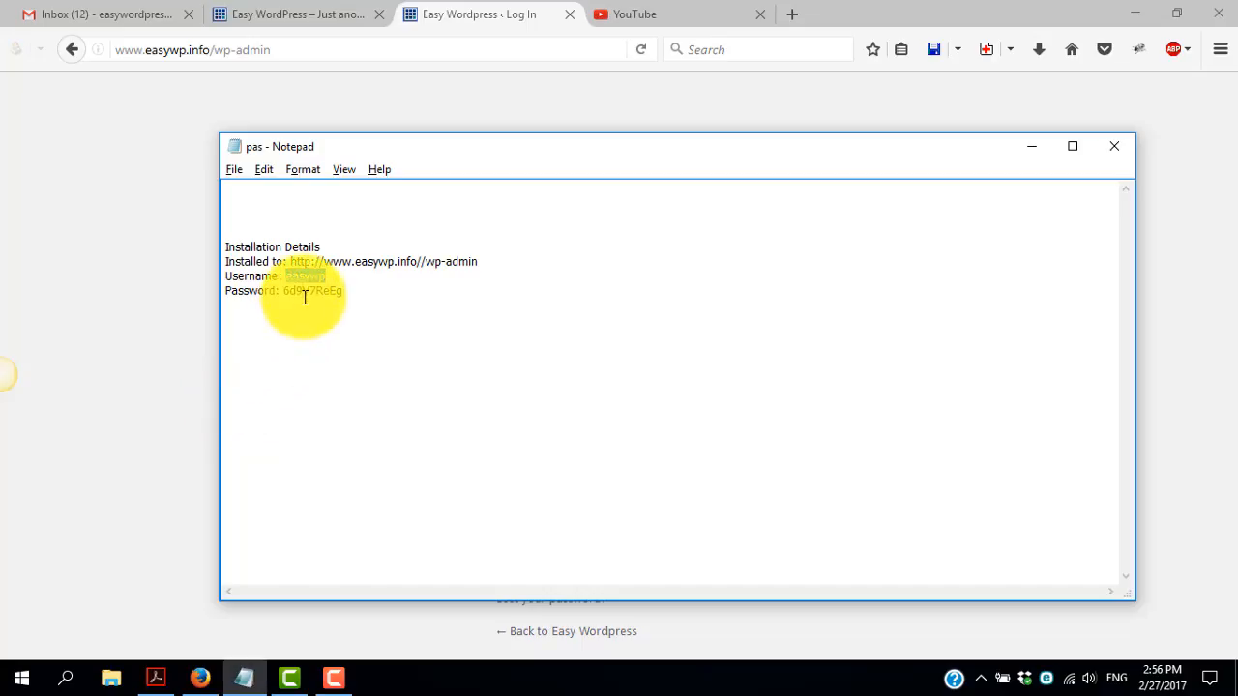
double_click(307, 291)
key(alt+Tab)
click(592, 470)
key(ctrl+v)
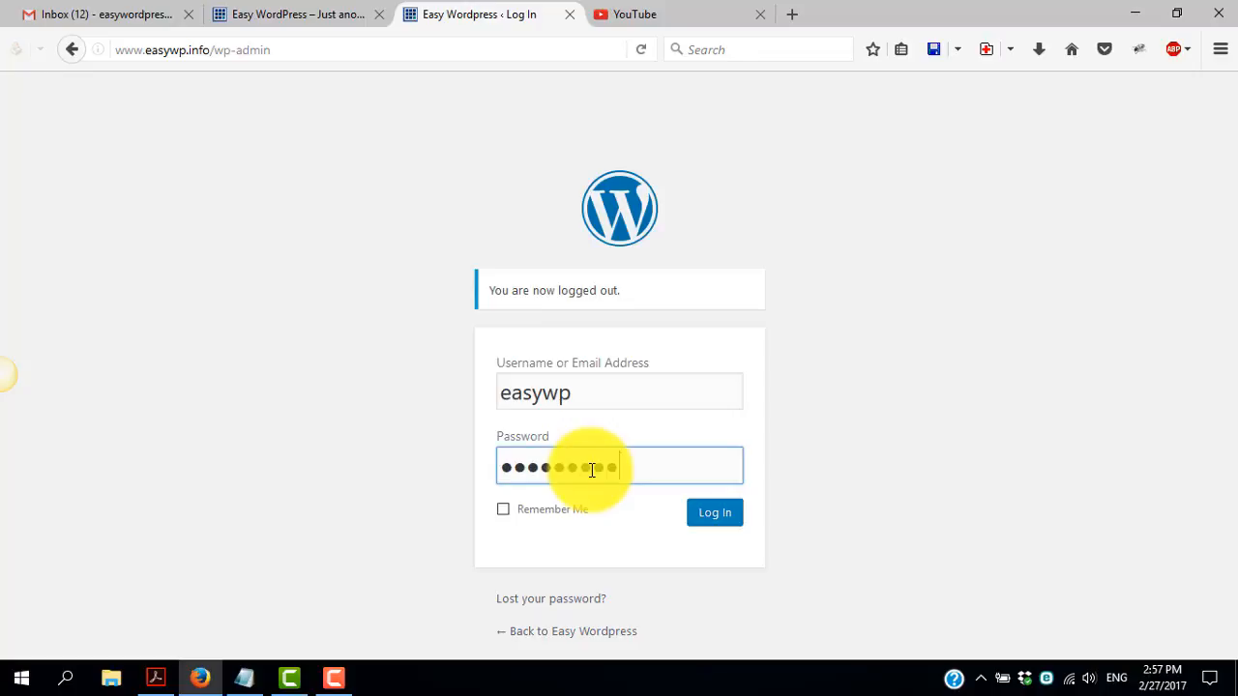
click(503, 512)
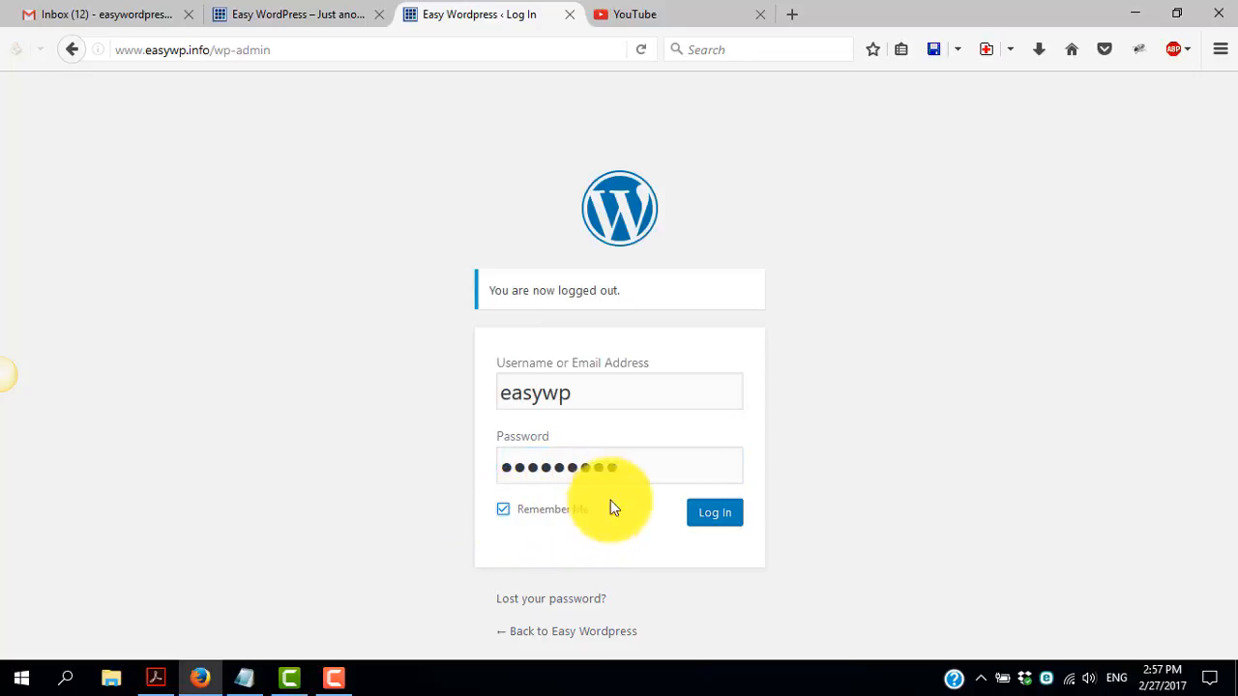
click(730, 514)
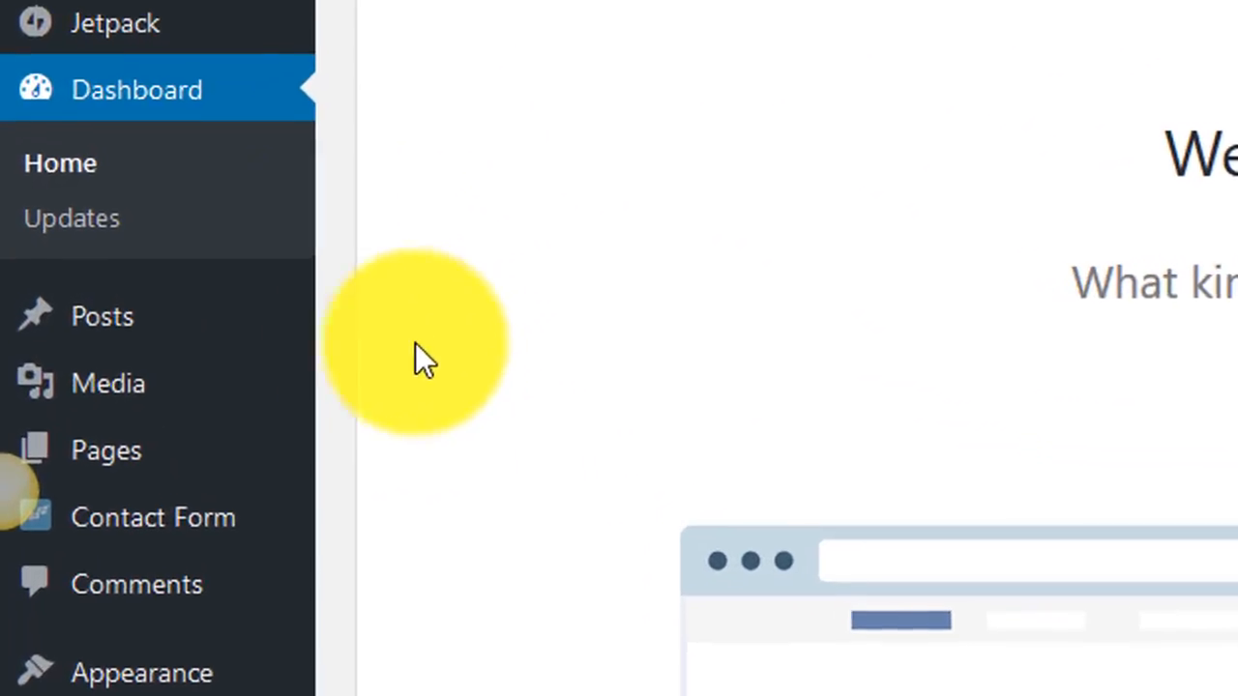
mouse_move(138, 465)
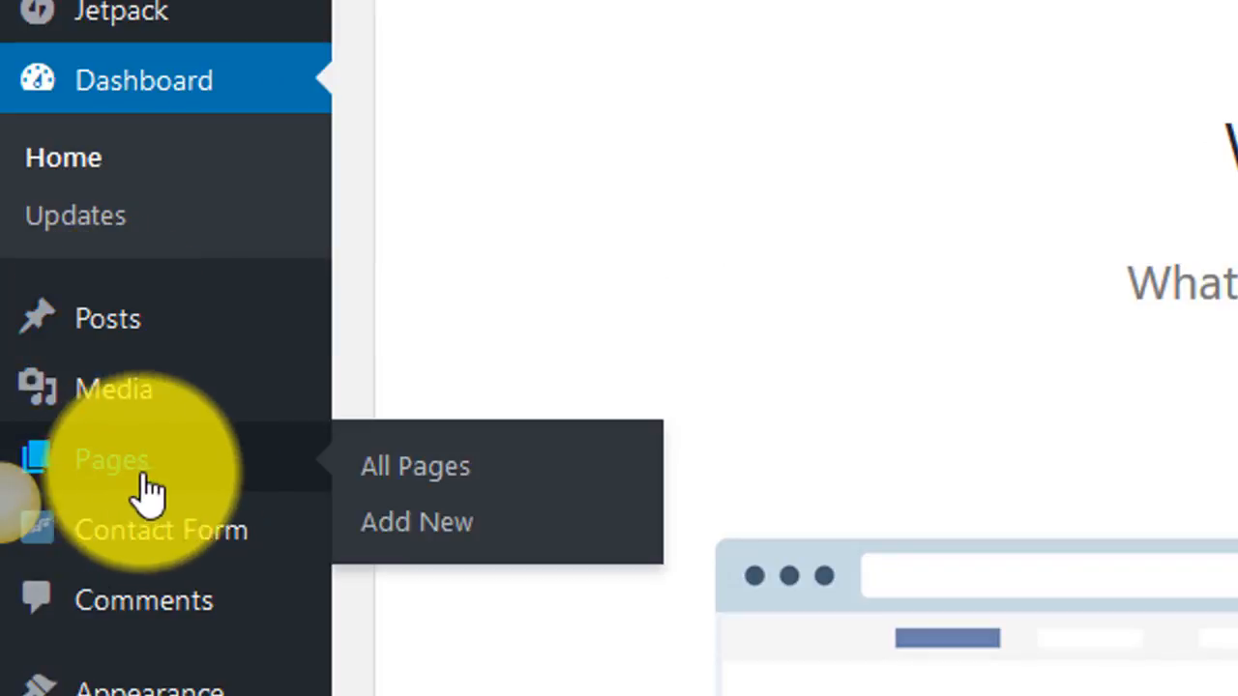
mouse_move(177, 329)
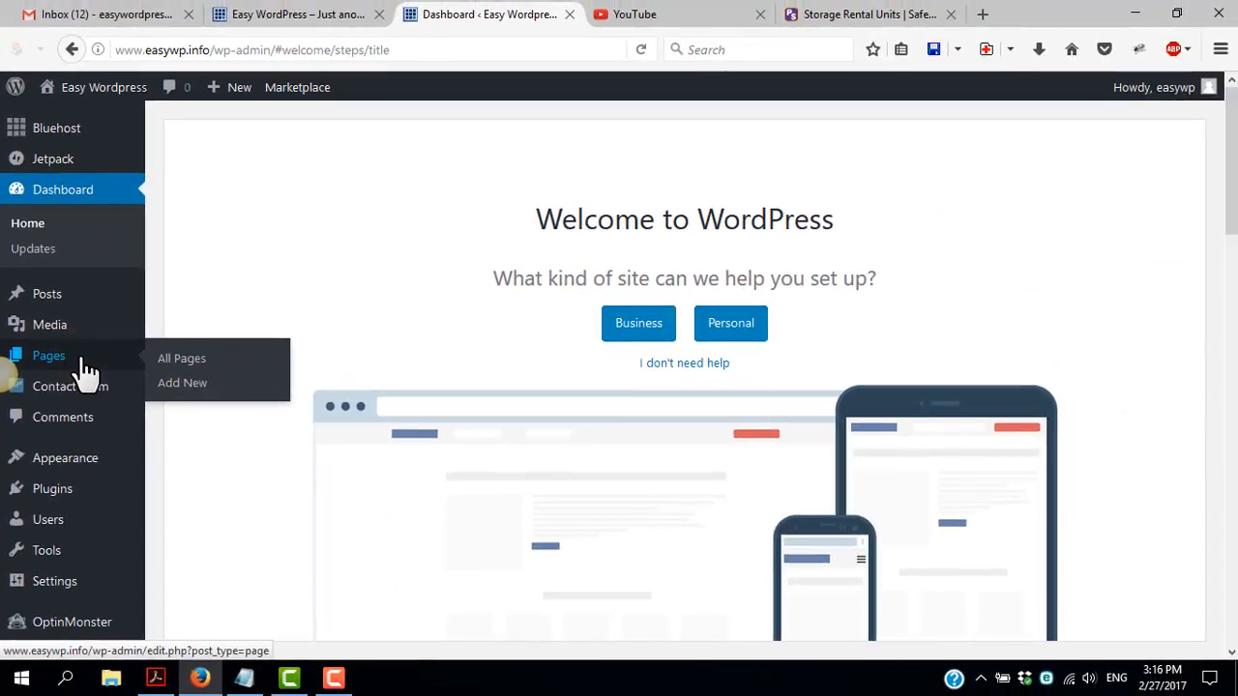
Switch to the Public Storage website and examine its Company History page as an example of a page
click(882, 20)
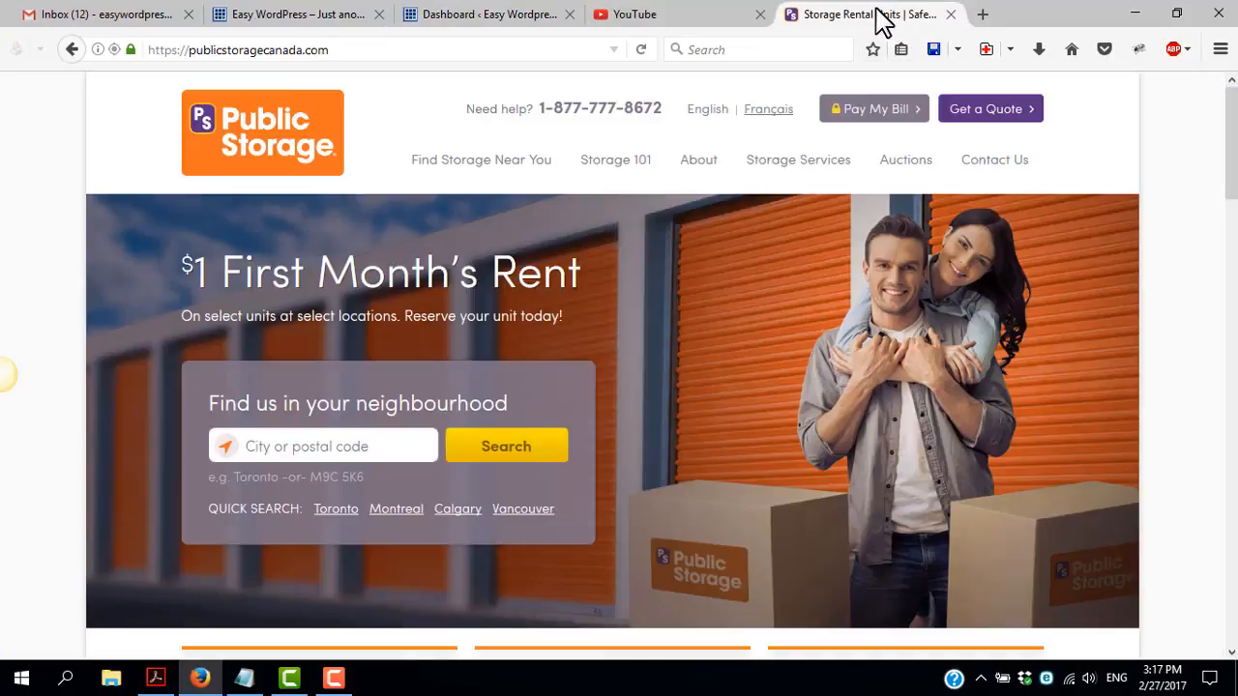
mouse_move(400, 160)
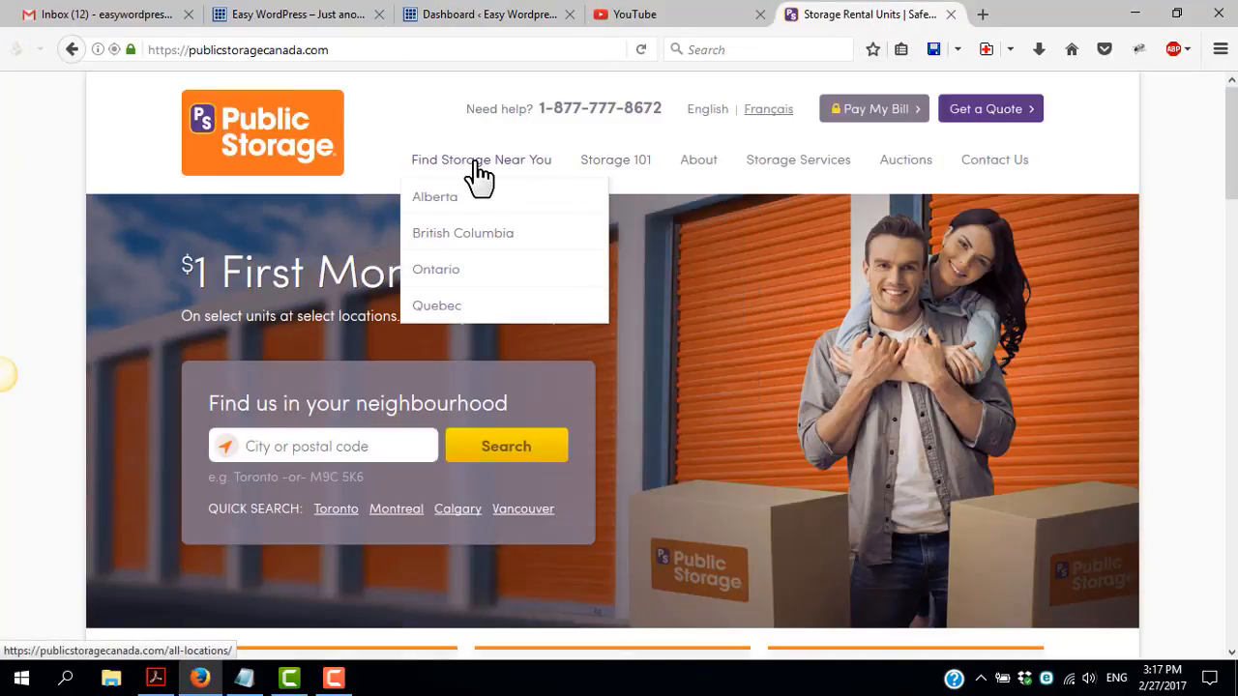
mouse_move(613, 172)
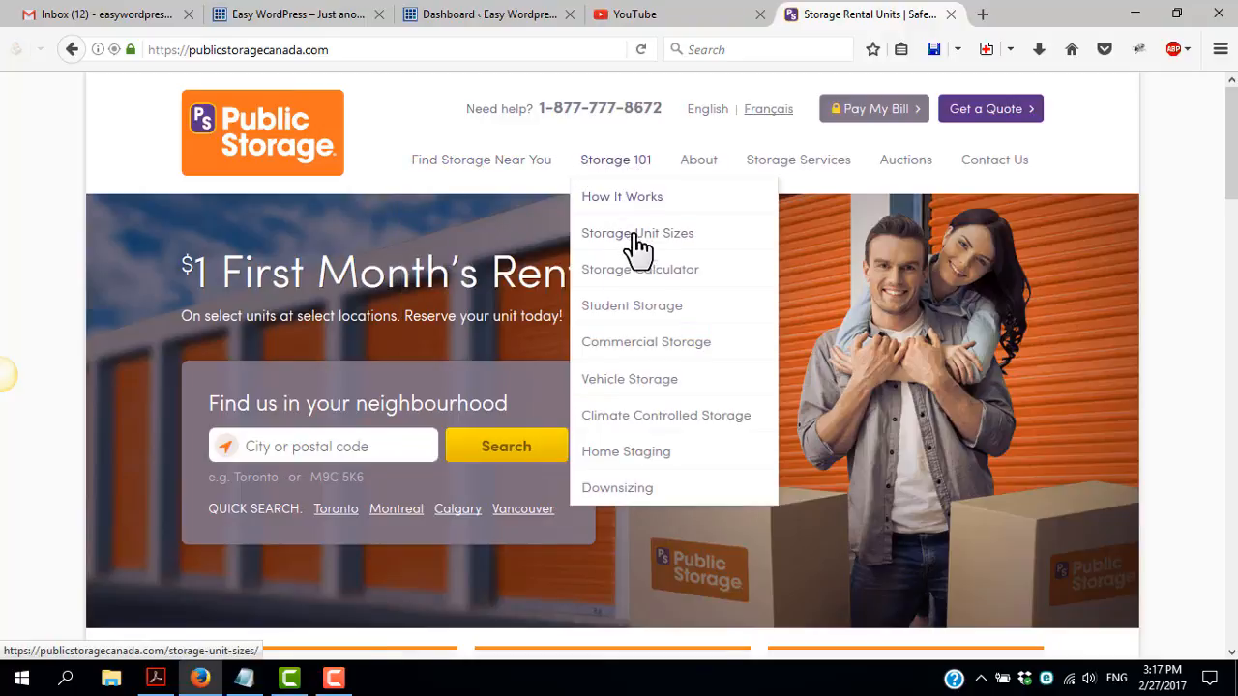
mouse_move(699, 170)
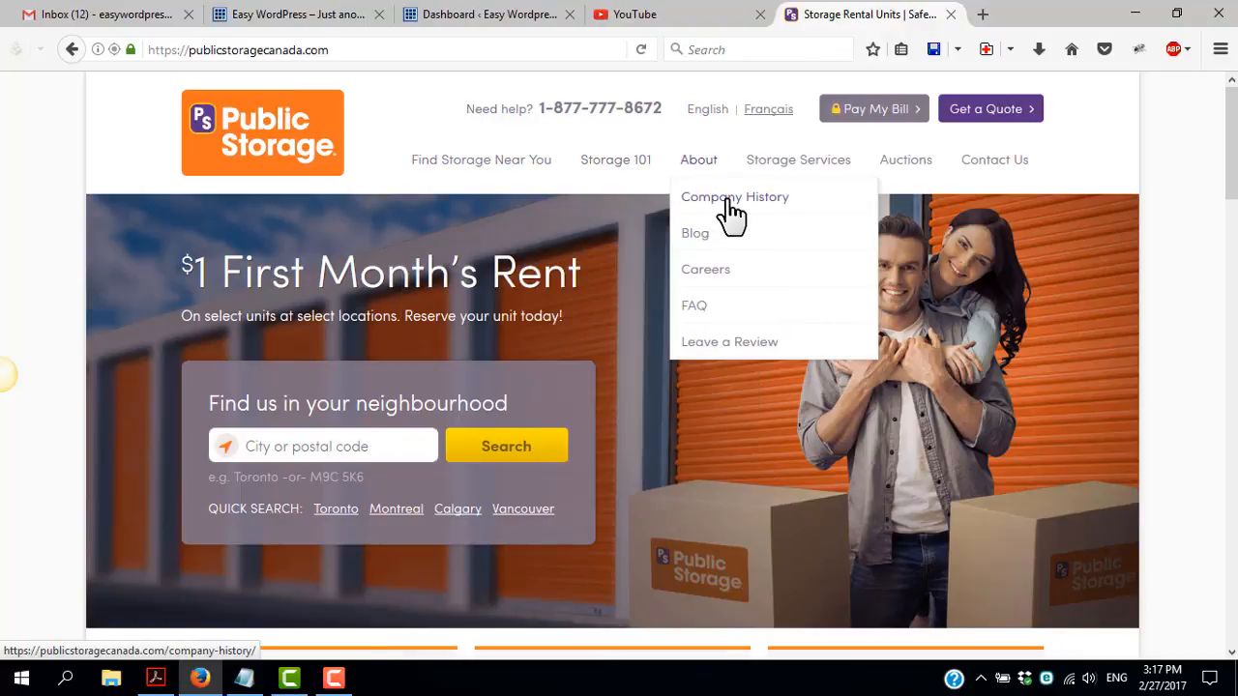
click(731, 203)
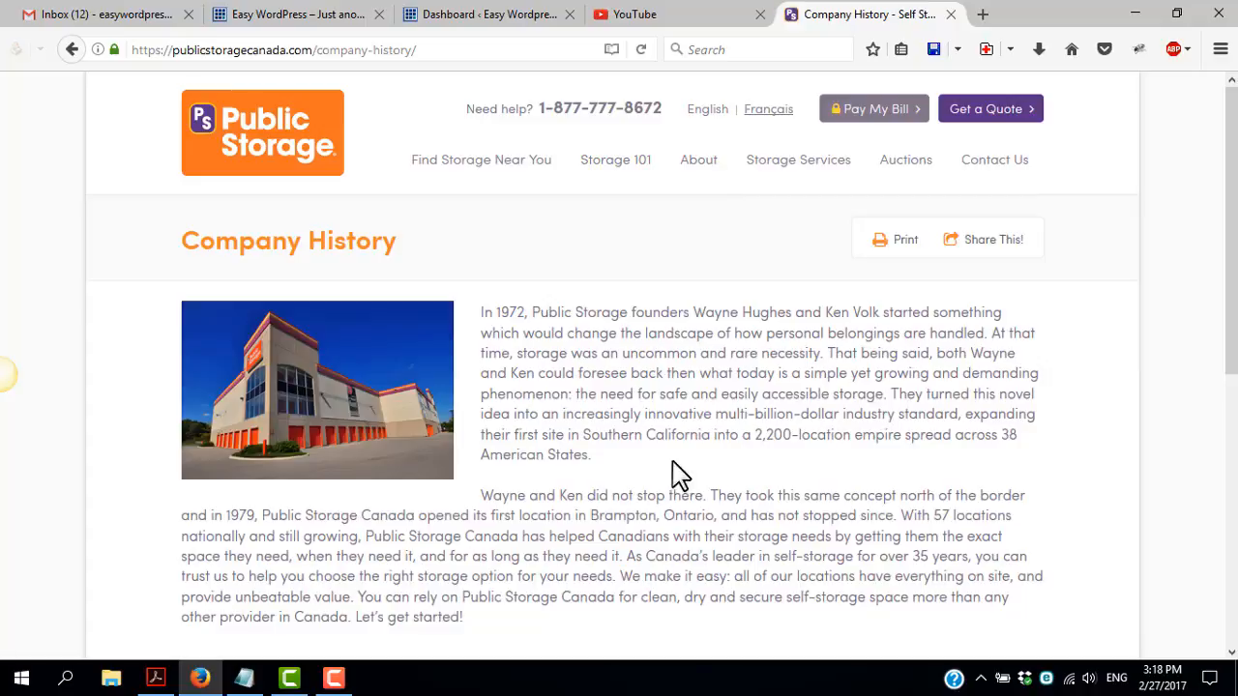
scroll(674, 455, down, 5)
scroll(677, 437, up, 5)
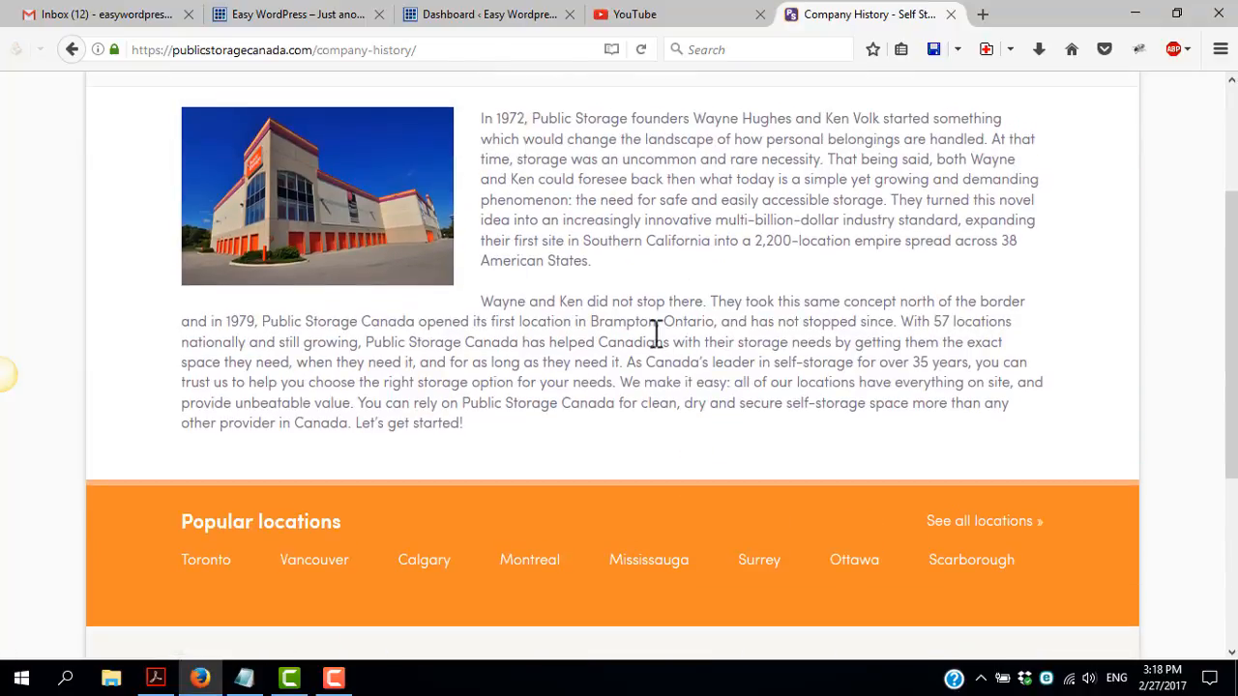
scroll(655, 333, up, 3)
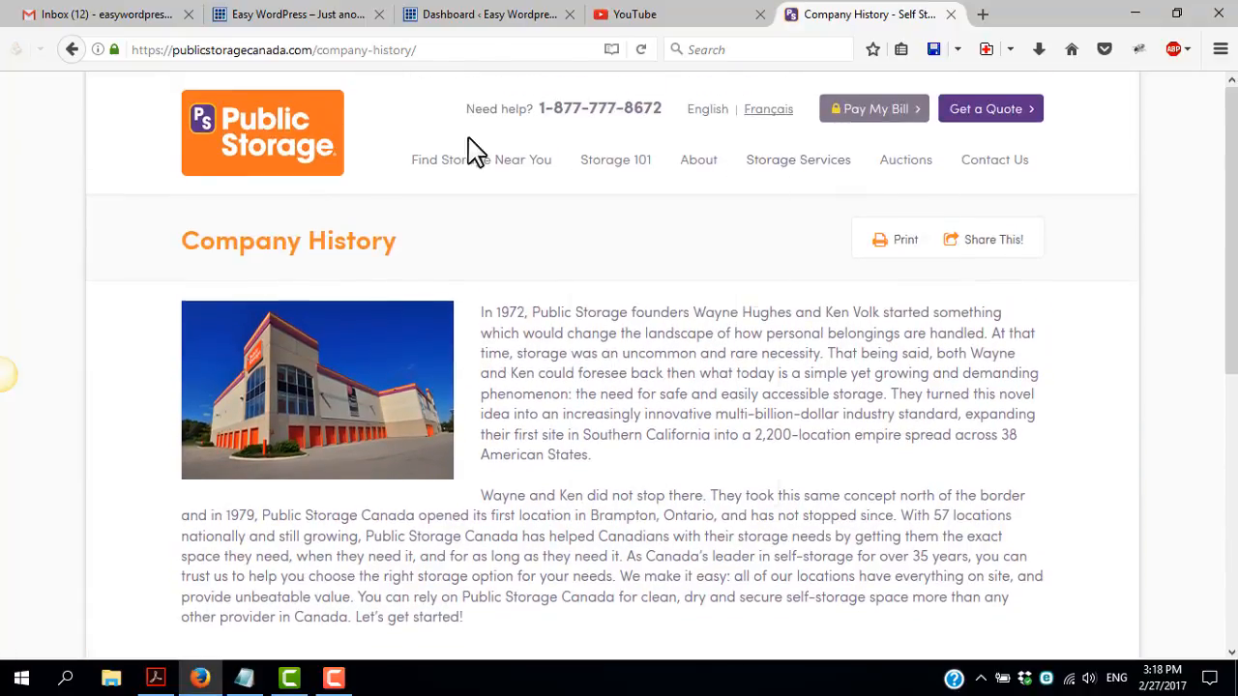
scroll(609, 290, down, 4)
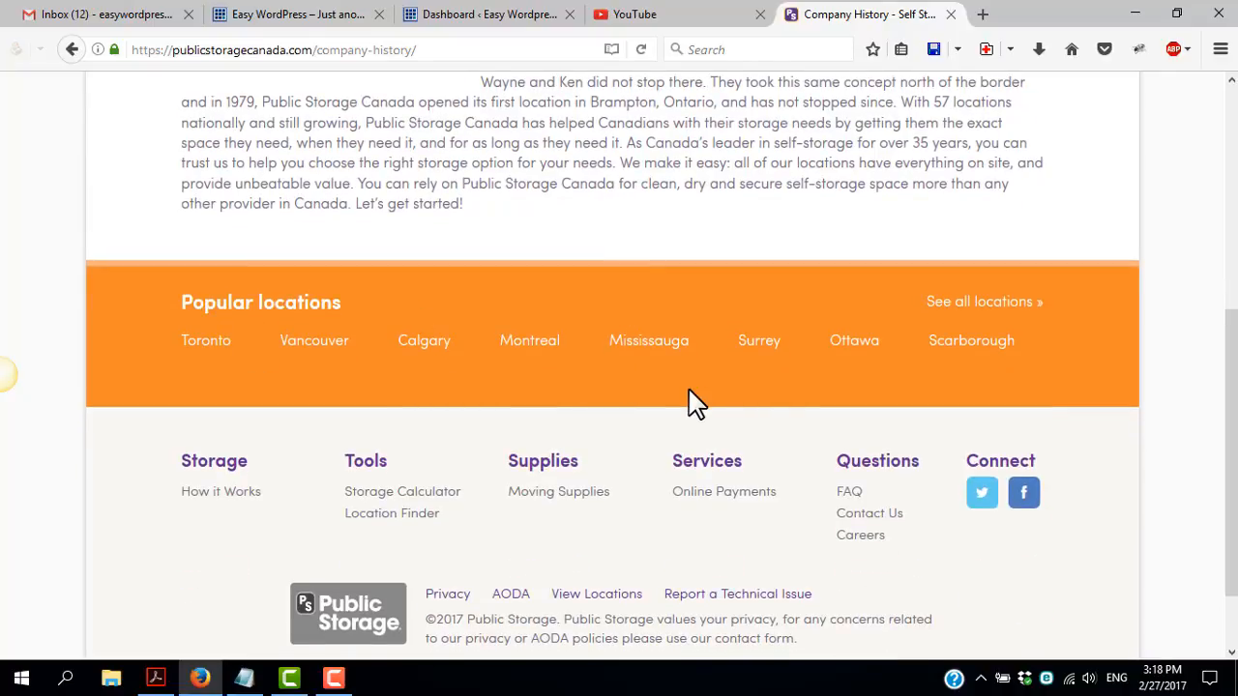
scroll(693, 402, up, 3)
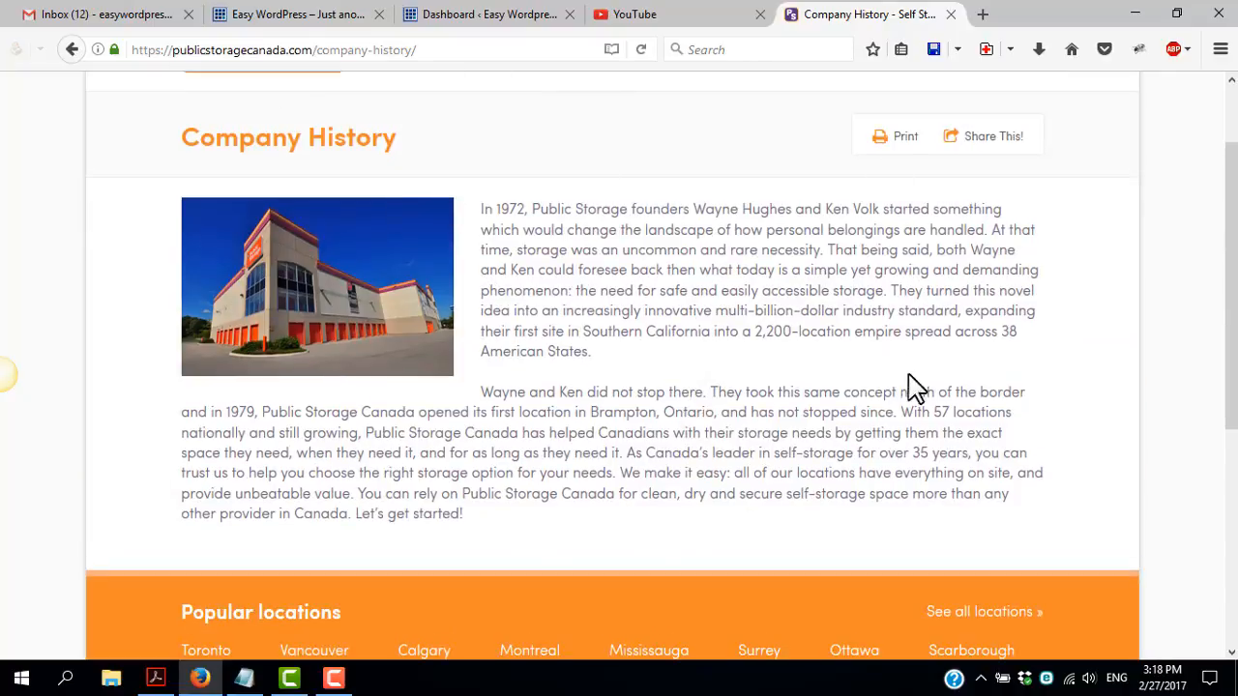
scroll(688, 417, up, 2)
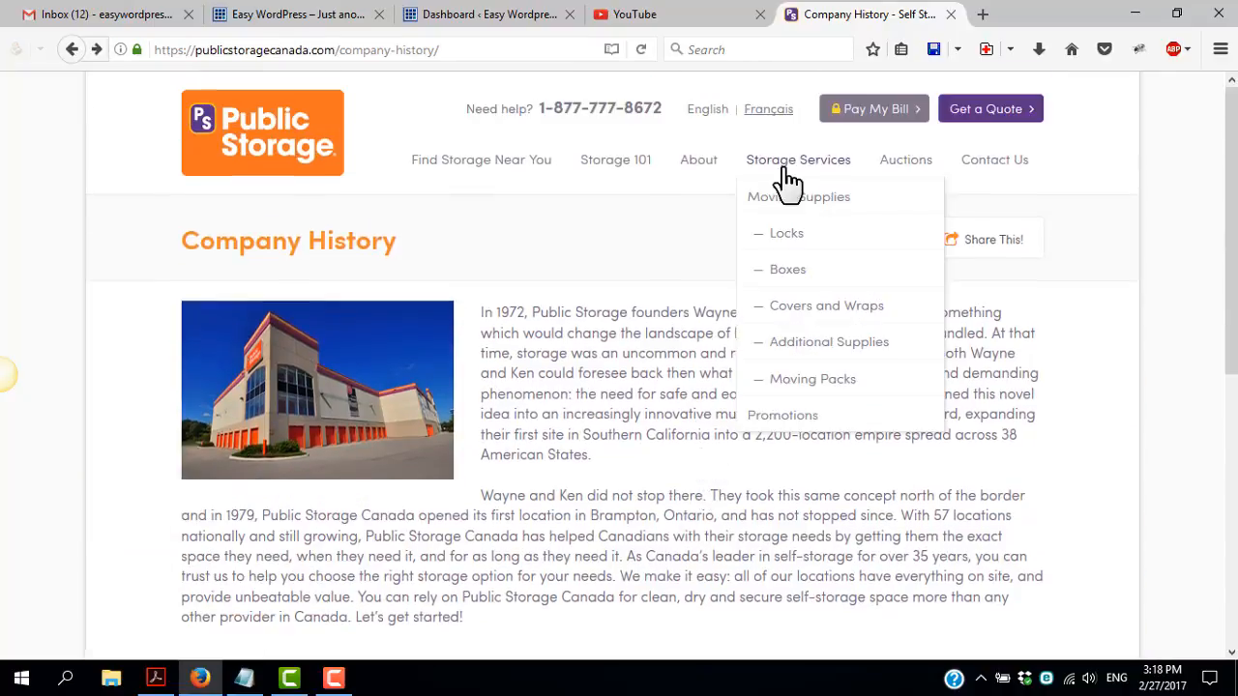
Open the How It Works page under Storage 101 and look through its content
mouse_move(619, 167)
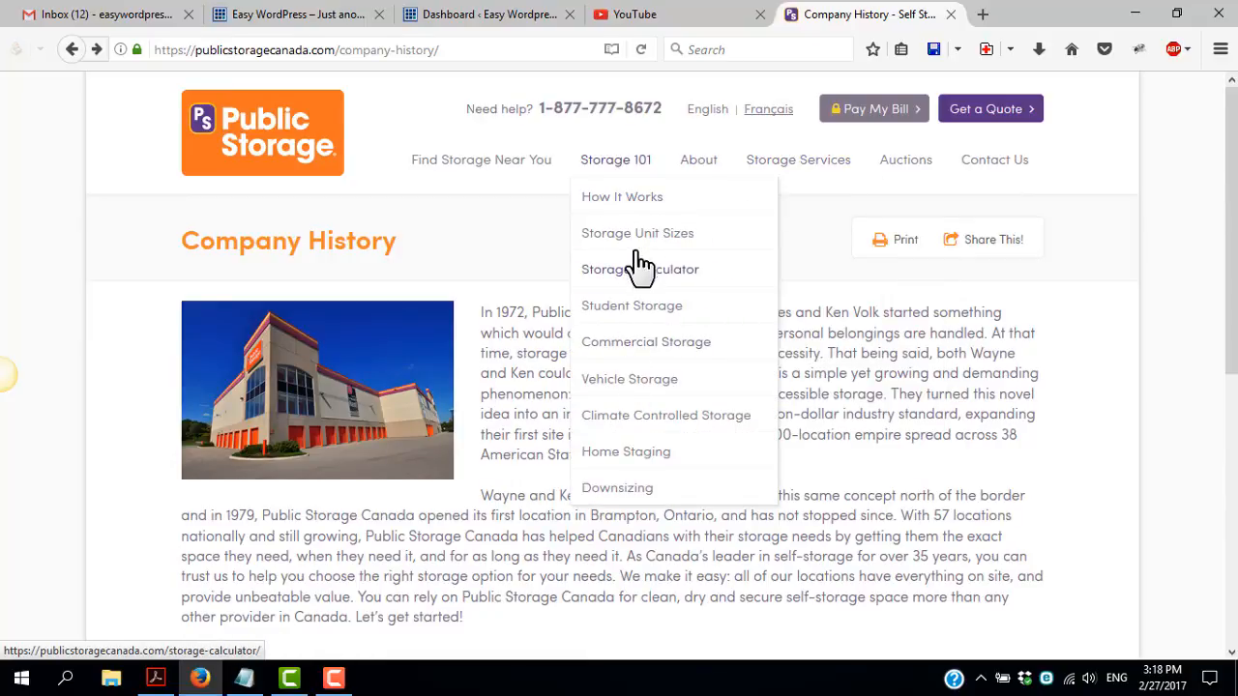
click(624, 203)
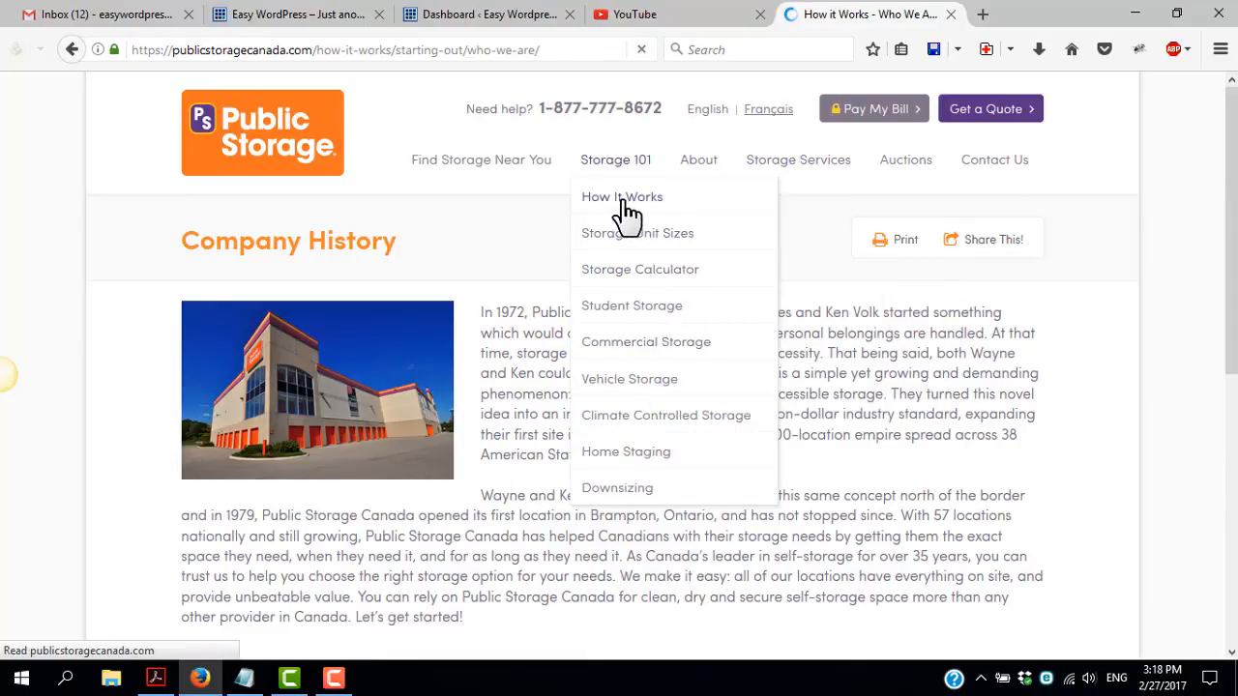
scroll(329, 310, down, 5)
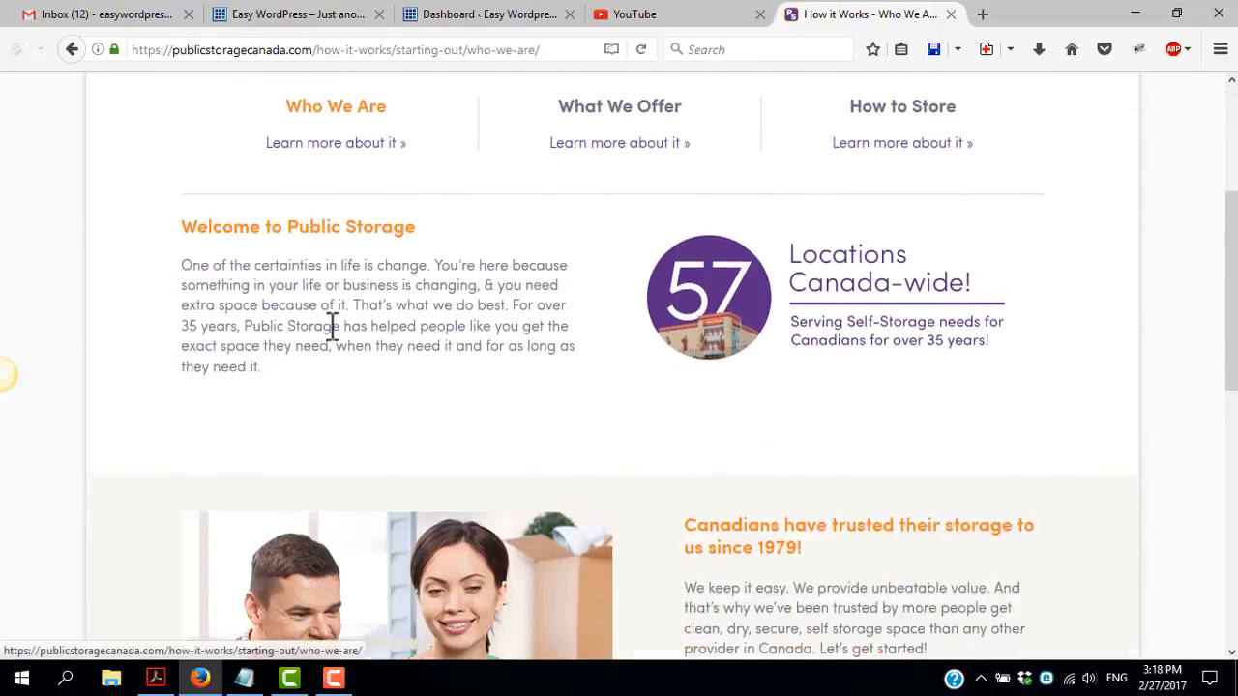
scroll(331, 332, up, 5)
Open the British Columbia locations page under Find Storage Near You and look it over
click(445, 246)
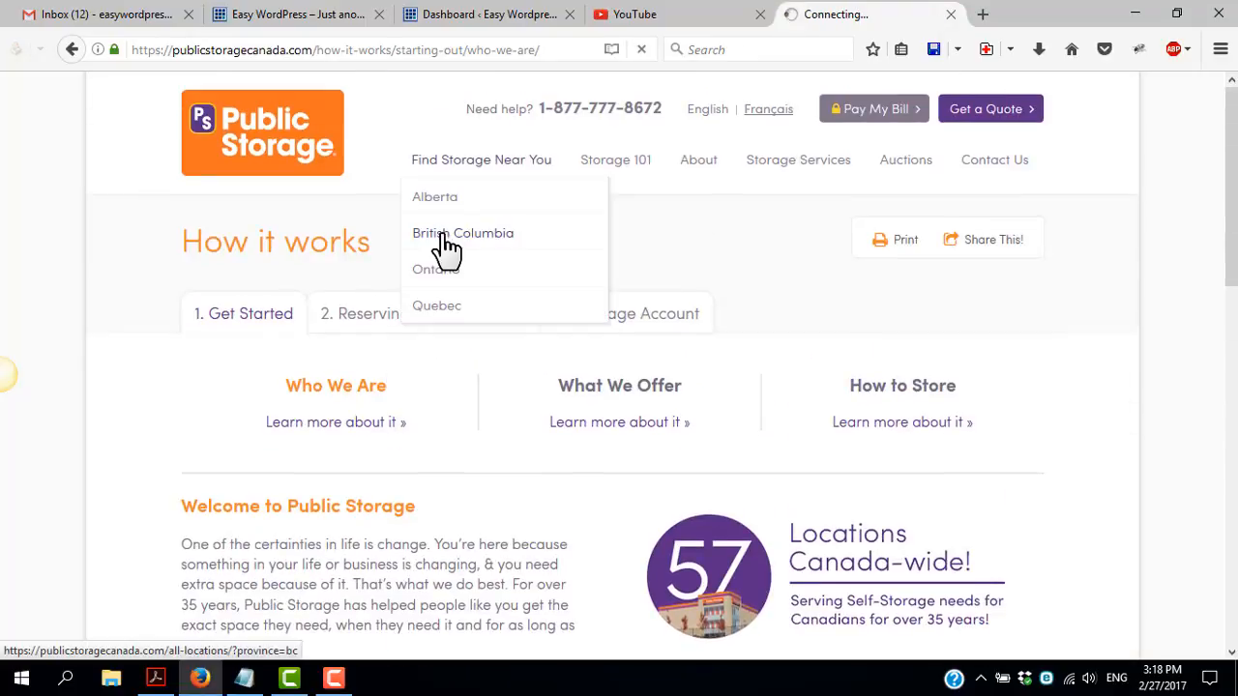
scroll(434, 318, down, 5)
scroll(406, 296, up, 5)
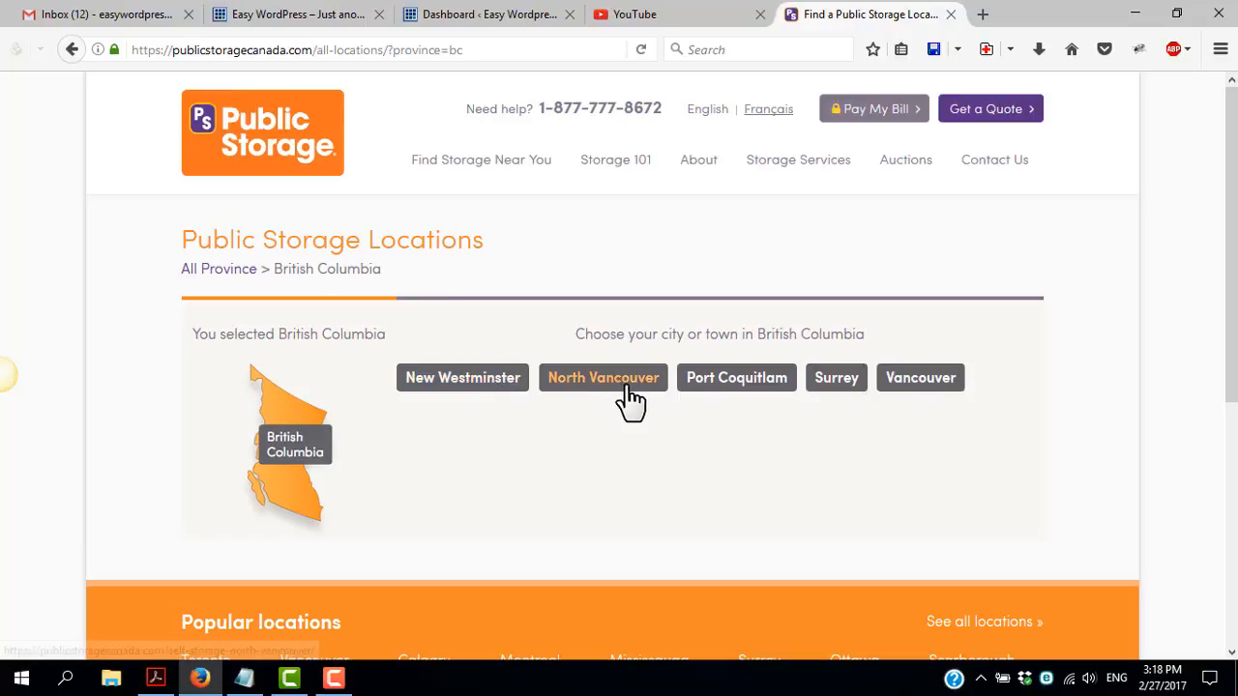
scroll(351, 316, down, 3)
scroll(378, 316, up, 3)
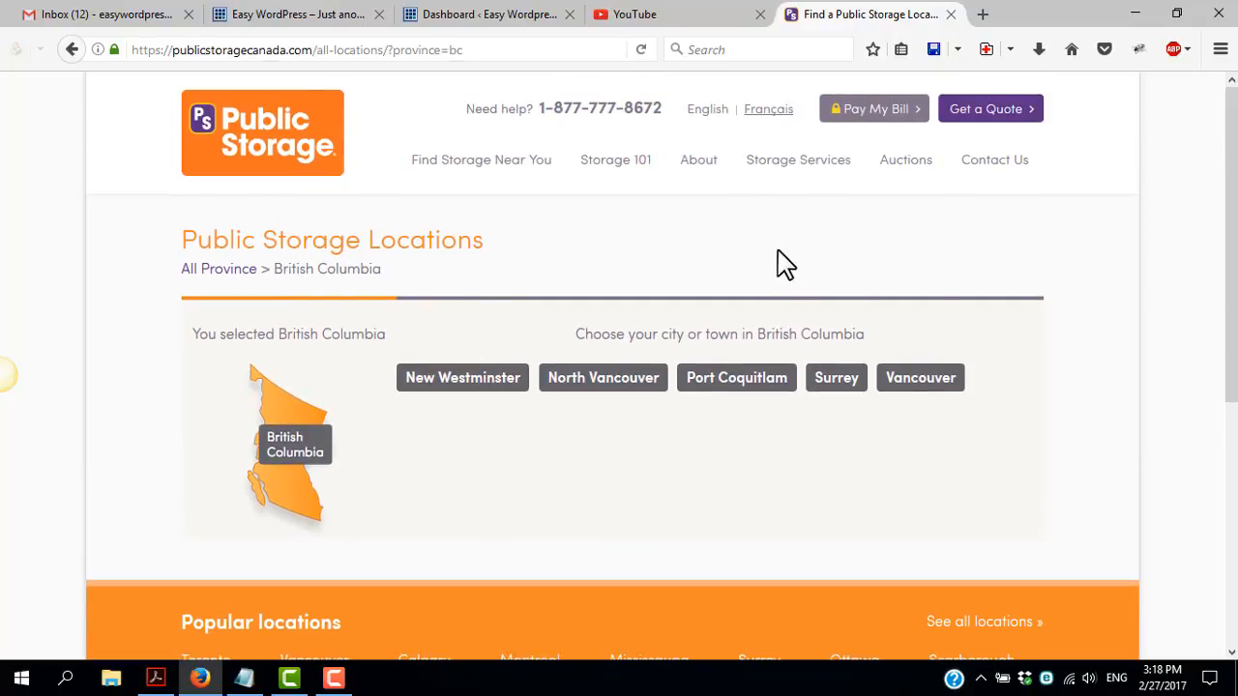
Open the Public Storage blog and look through its dated posts as examples of blog posts
mouse_move(698, 166)
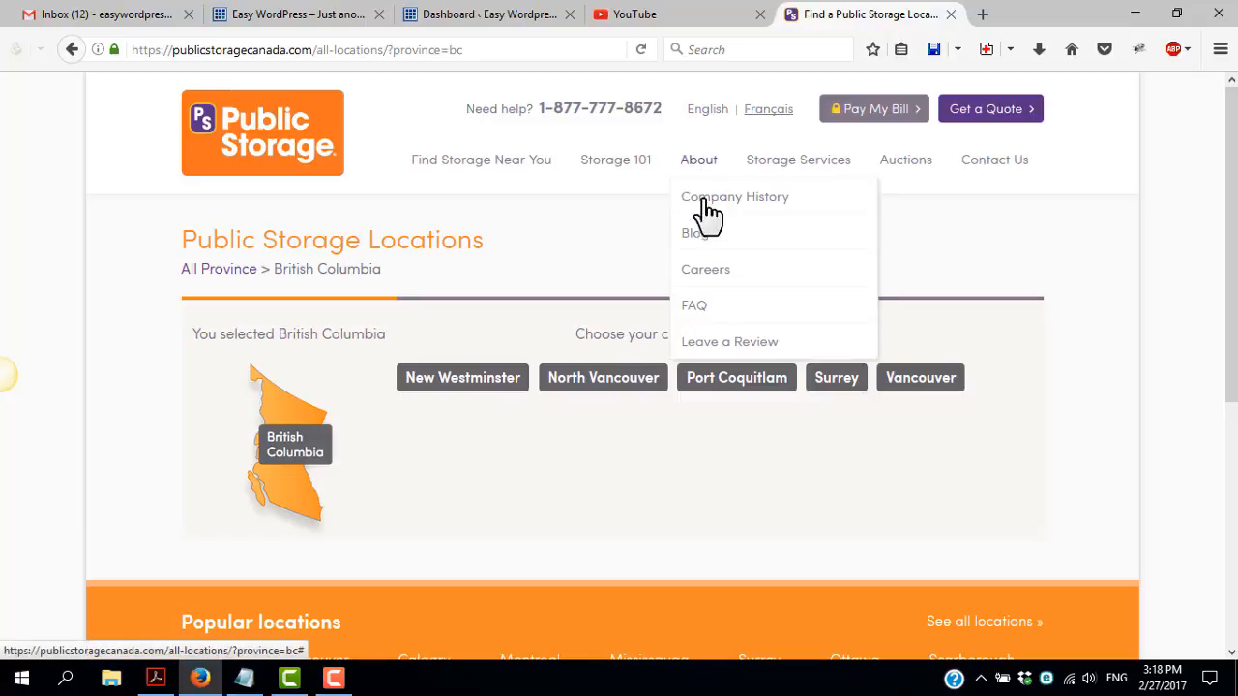
click(698, 240)
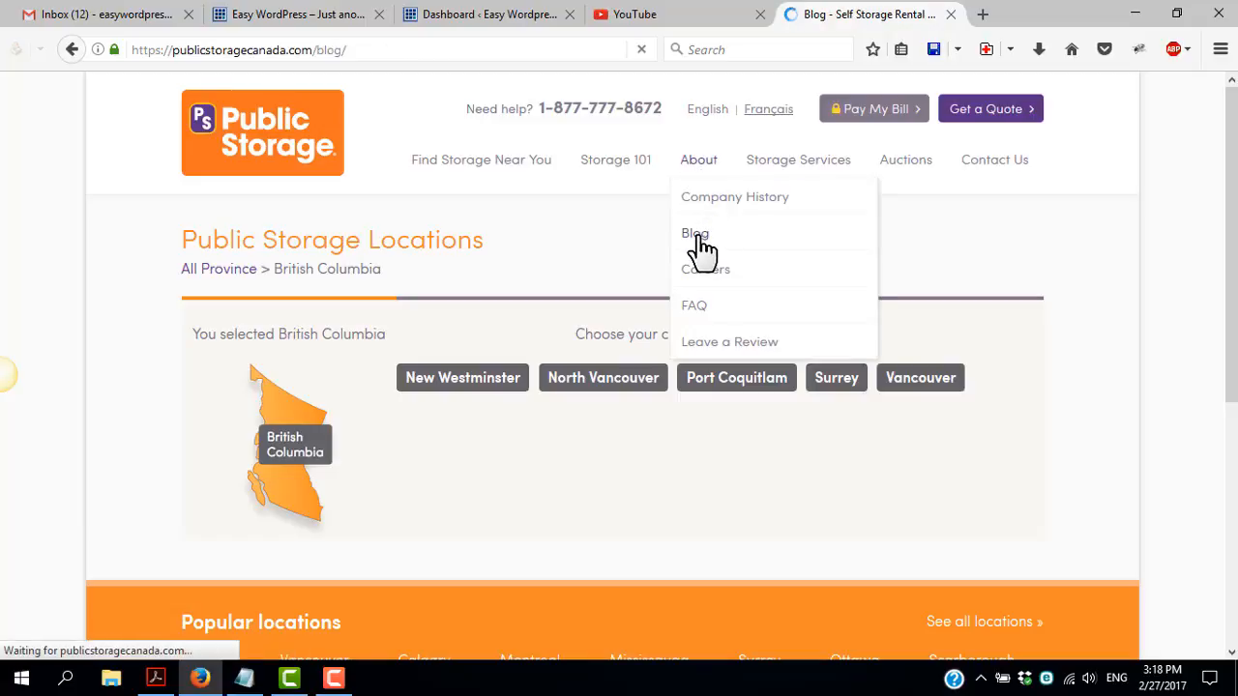
scroll(464, 358, down, 8)
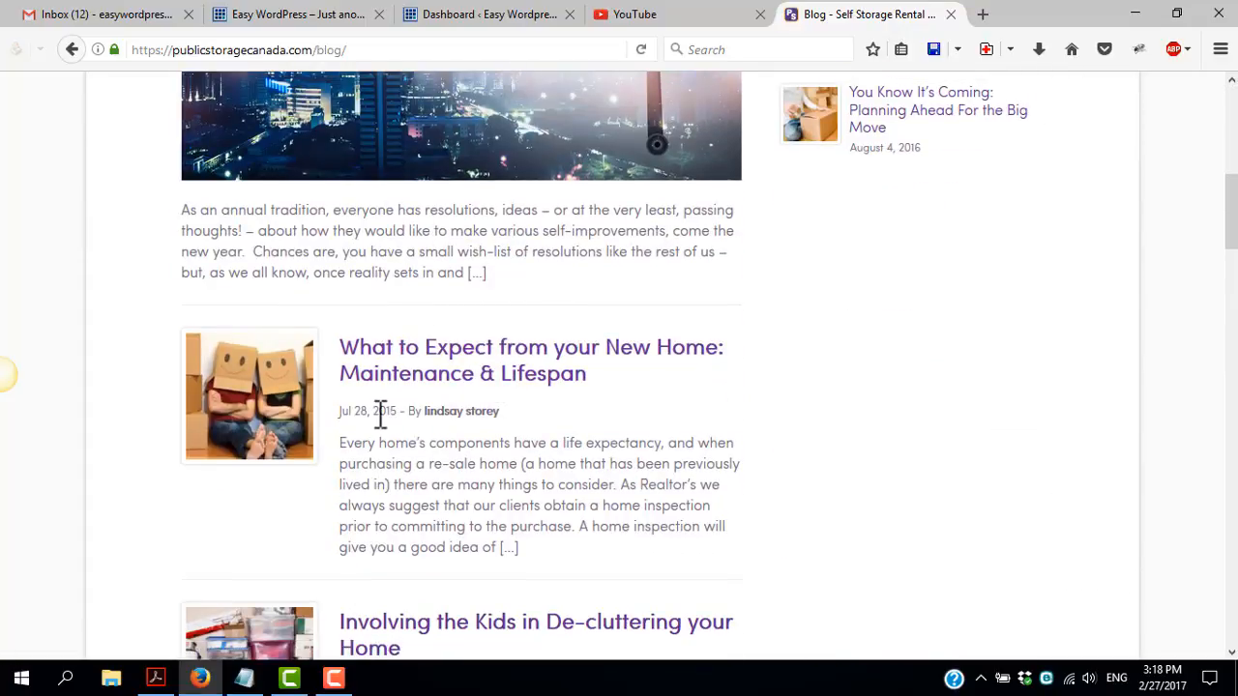
scroll(411, 435, down, 5)
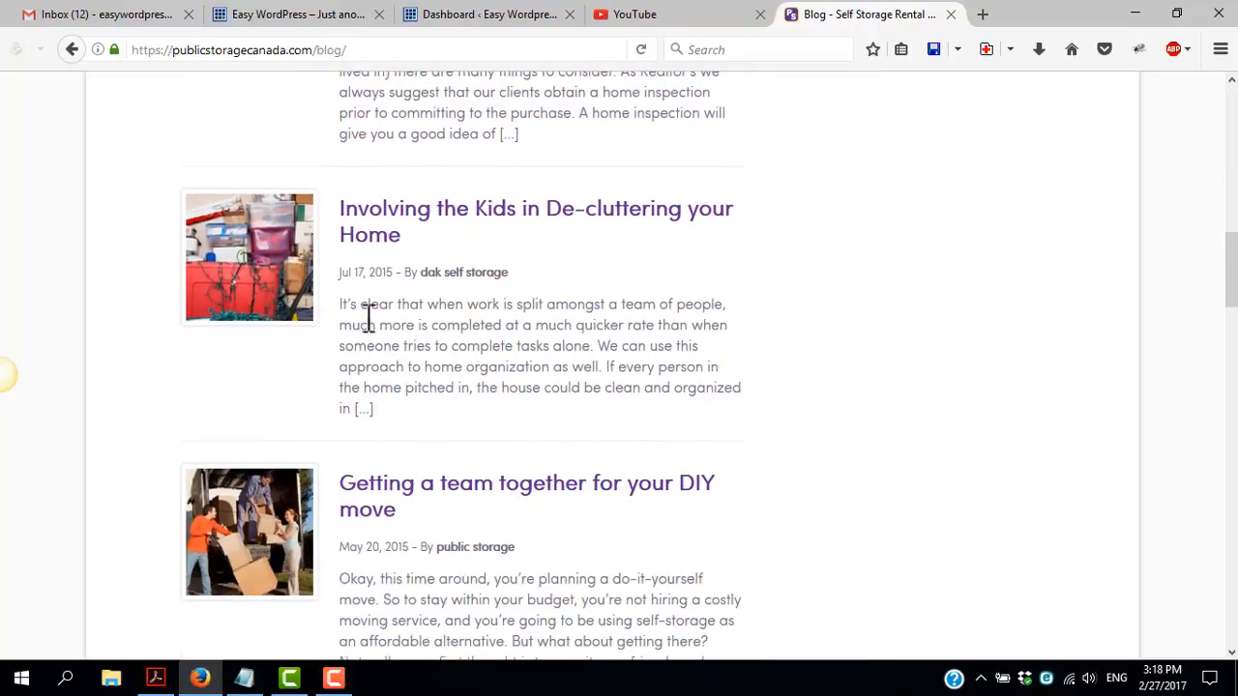
scroll(377, 281, down, 4)
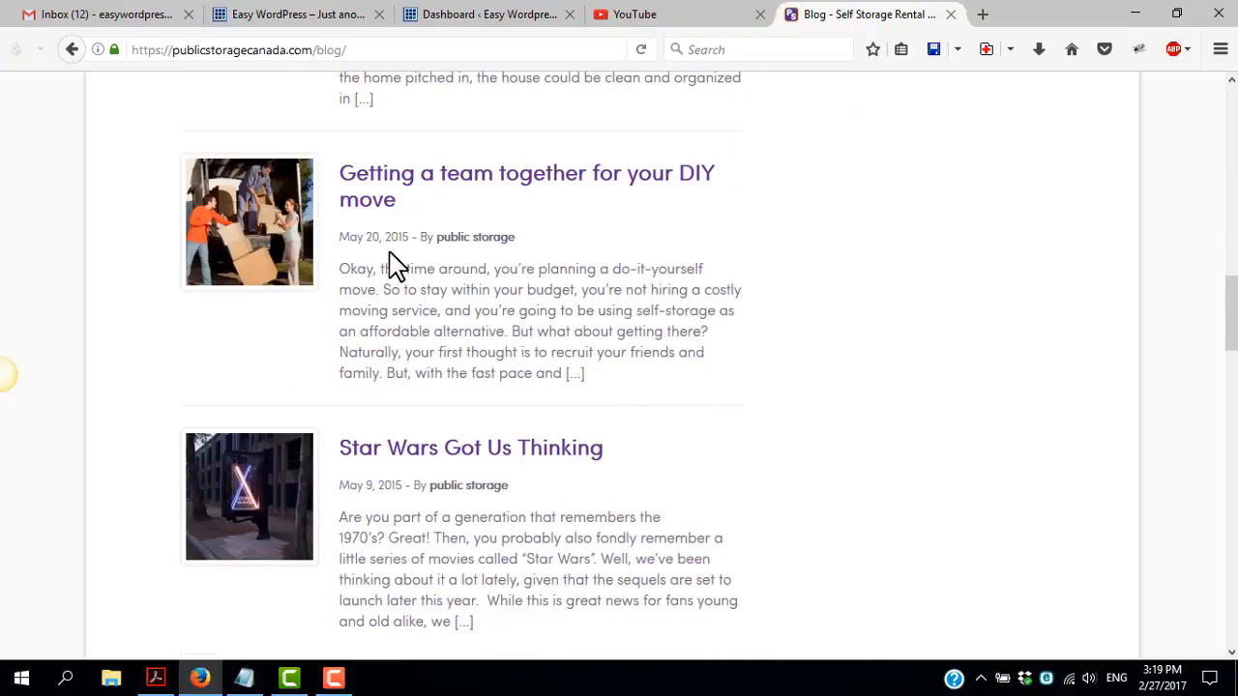
scroll(394, 267, down, 6)
scroll(448, 290, down, 5)
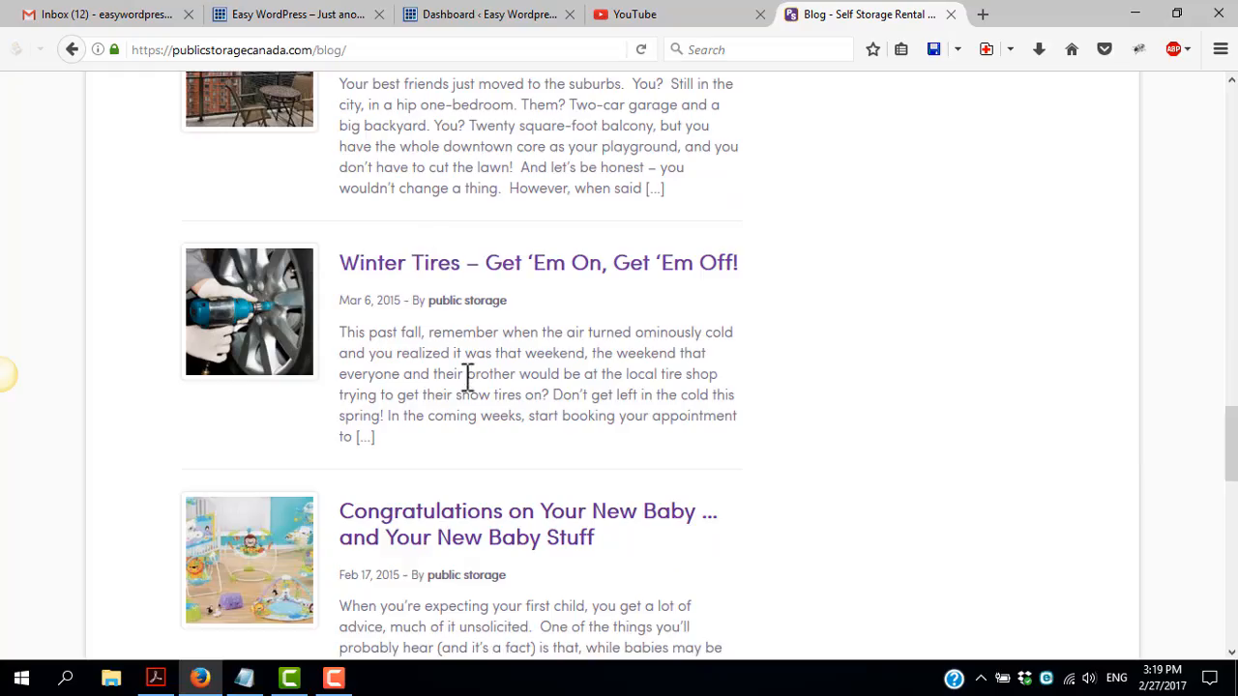
Look through more of the older dated posts on the Public Storage blog
scroll(464, 373, down, 3)
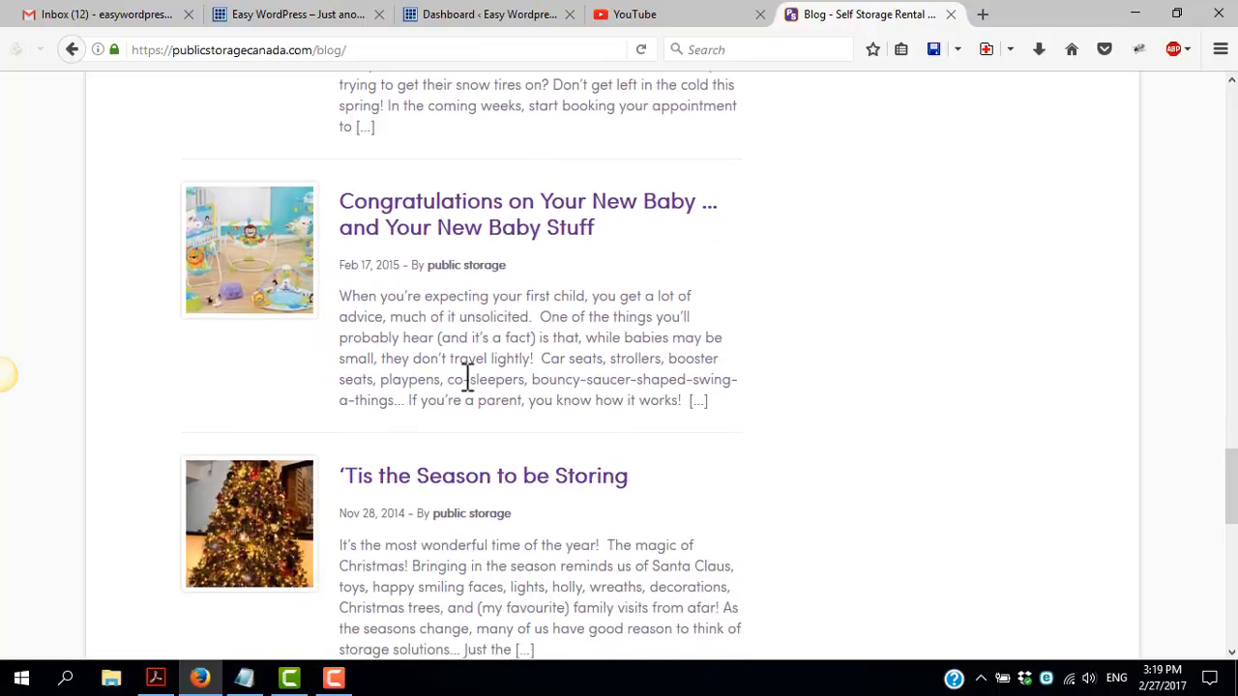
click(489, 13)
click(875, 17)
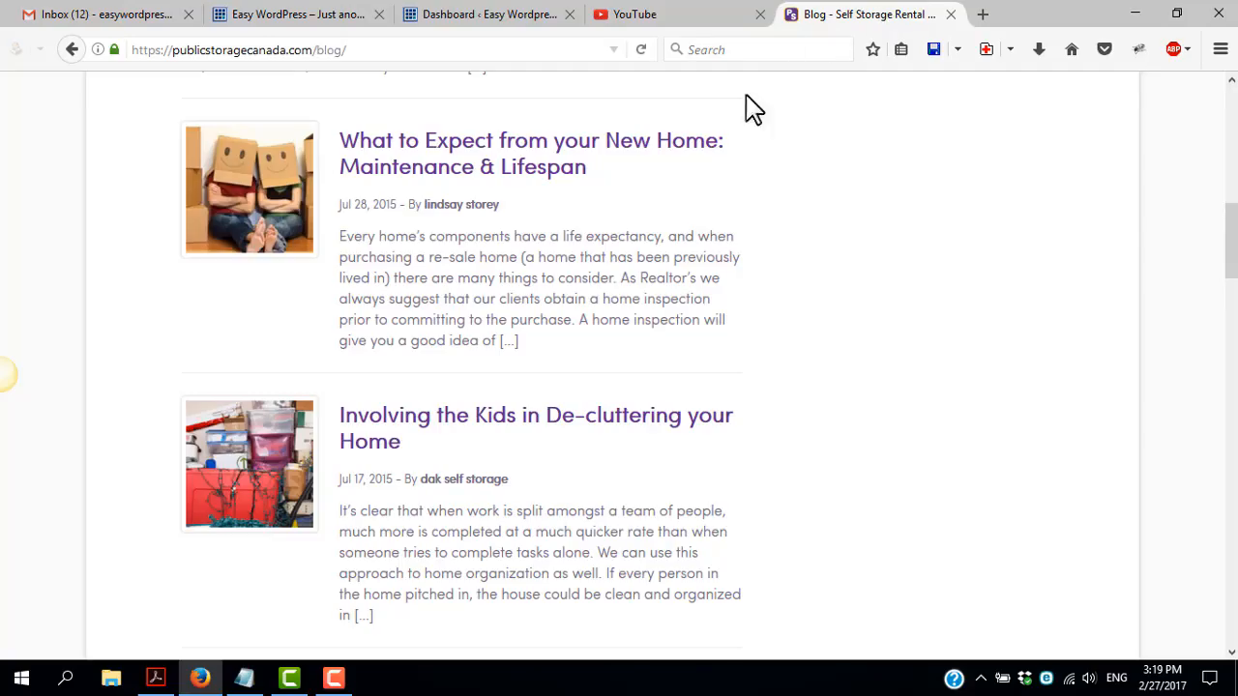
Return to the WordPress dashboard and open the Posts and Pages lists in separate new tabs
click(477, 16)
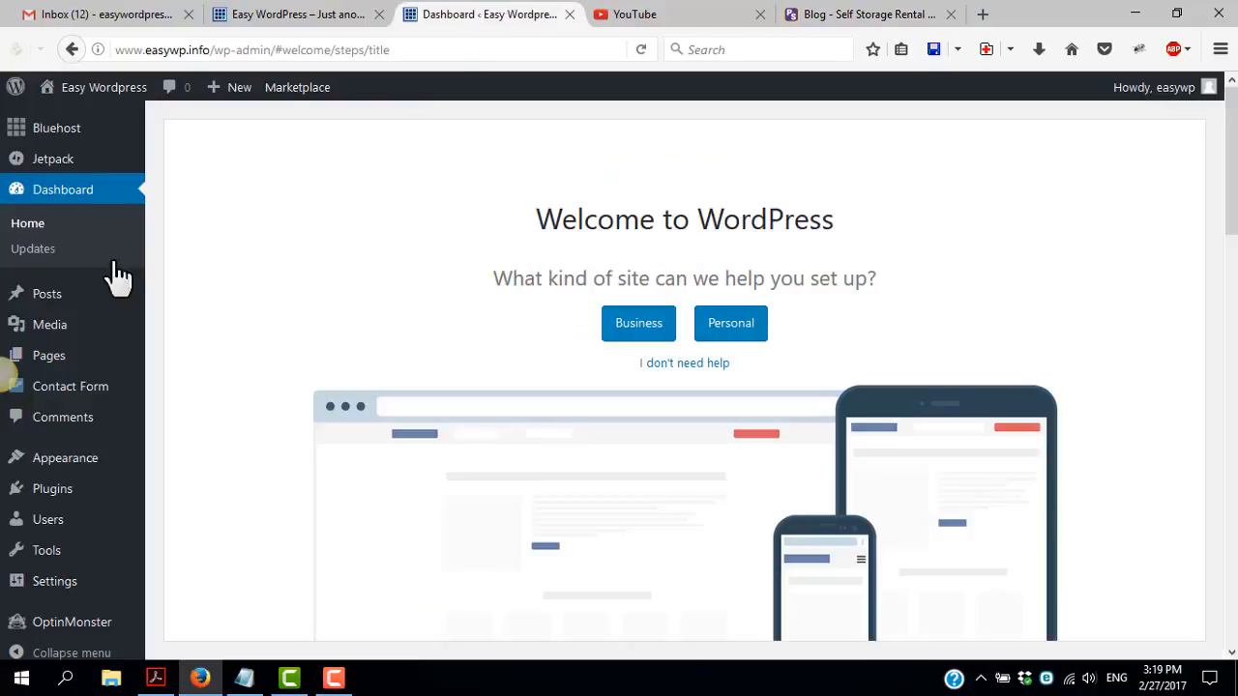
mouse_move(66, 307)
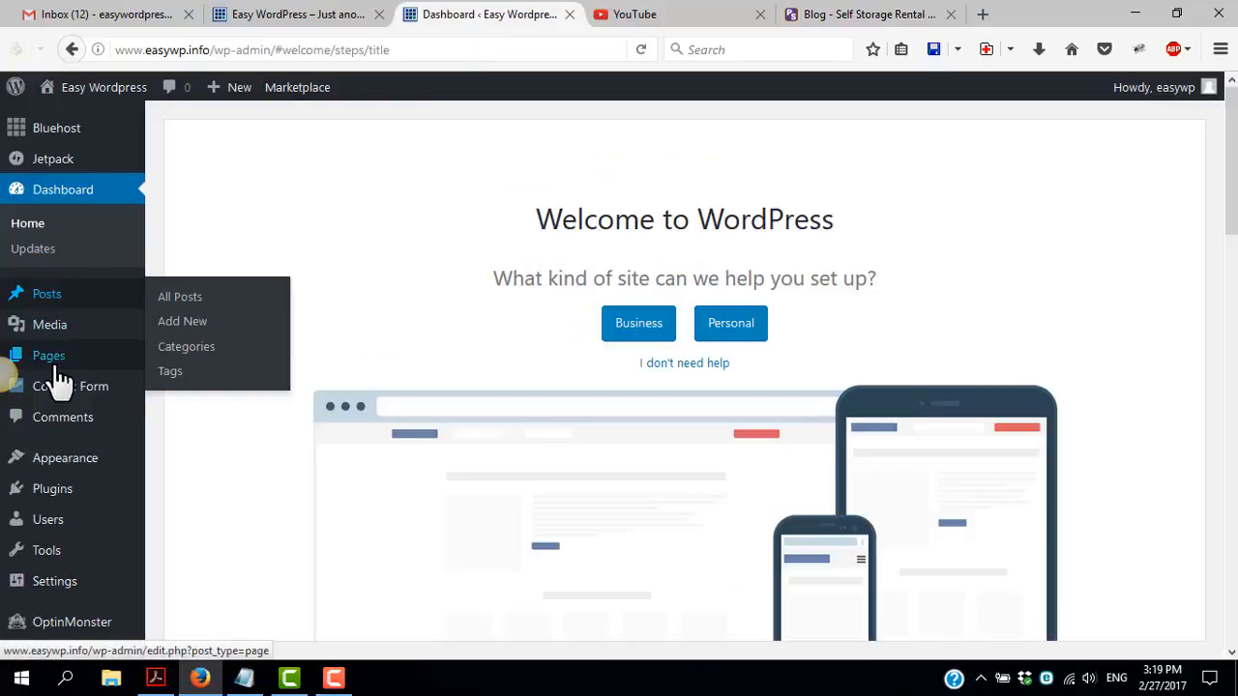
mouse_move(47, 373)
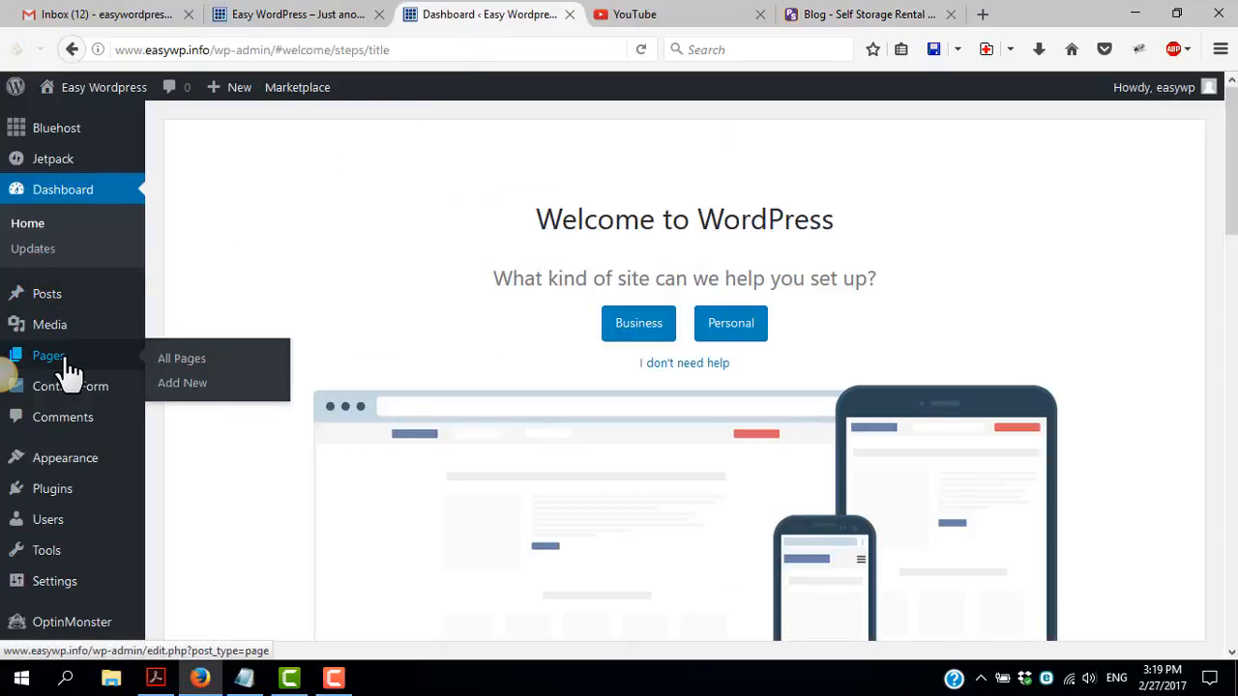
middle_click(48, 298)
middle_click(56, 360)
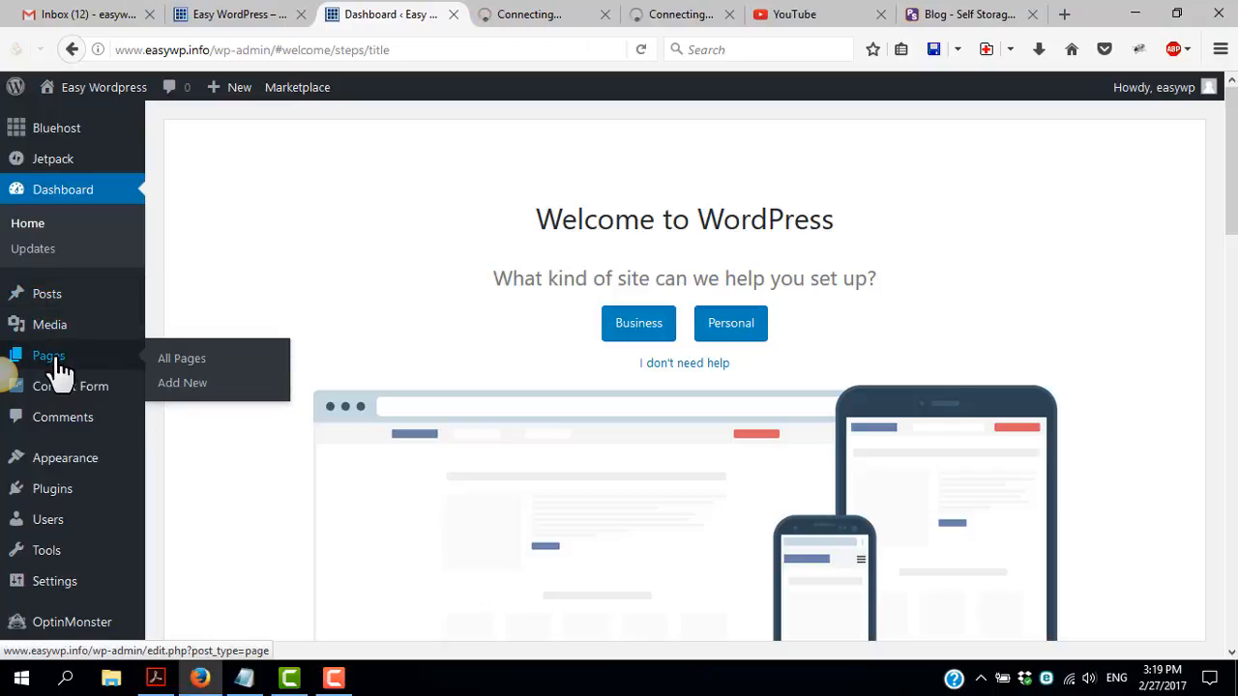
Compare the existing entries in the Posts list with those in the Pages list
click(519, 16)
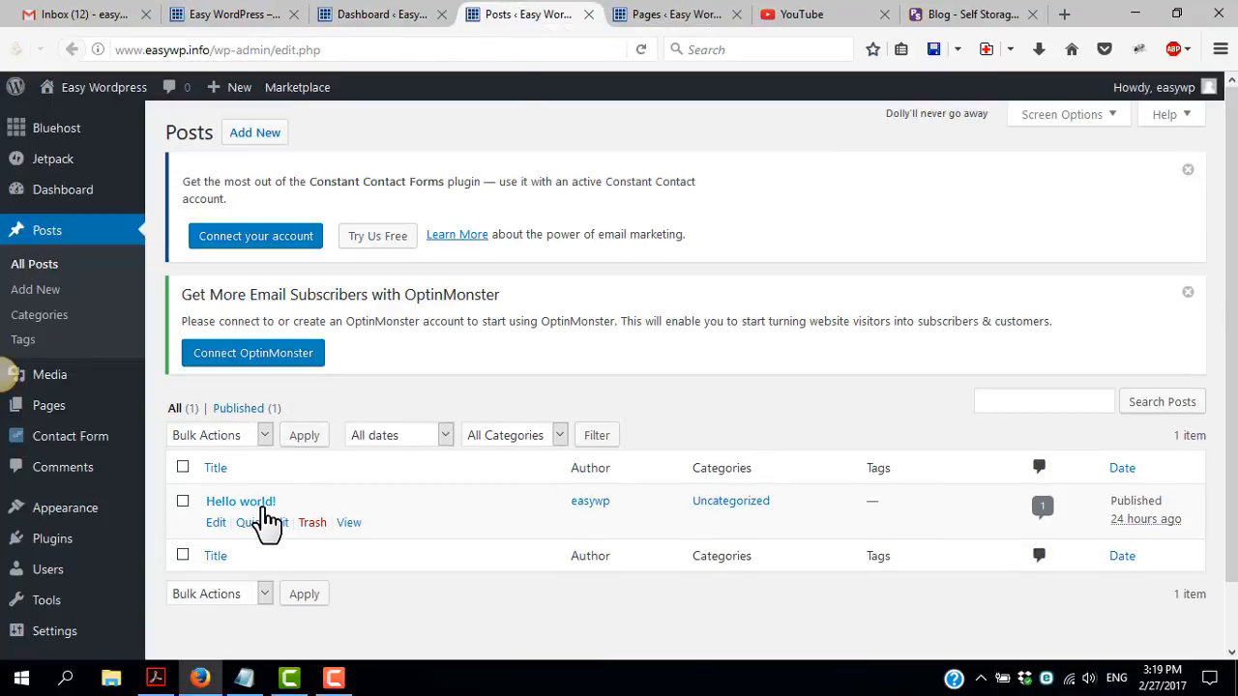
click(684, 15)
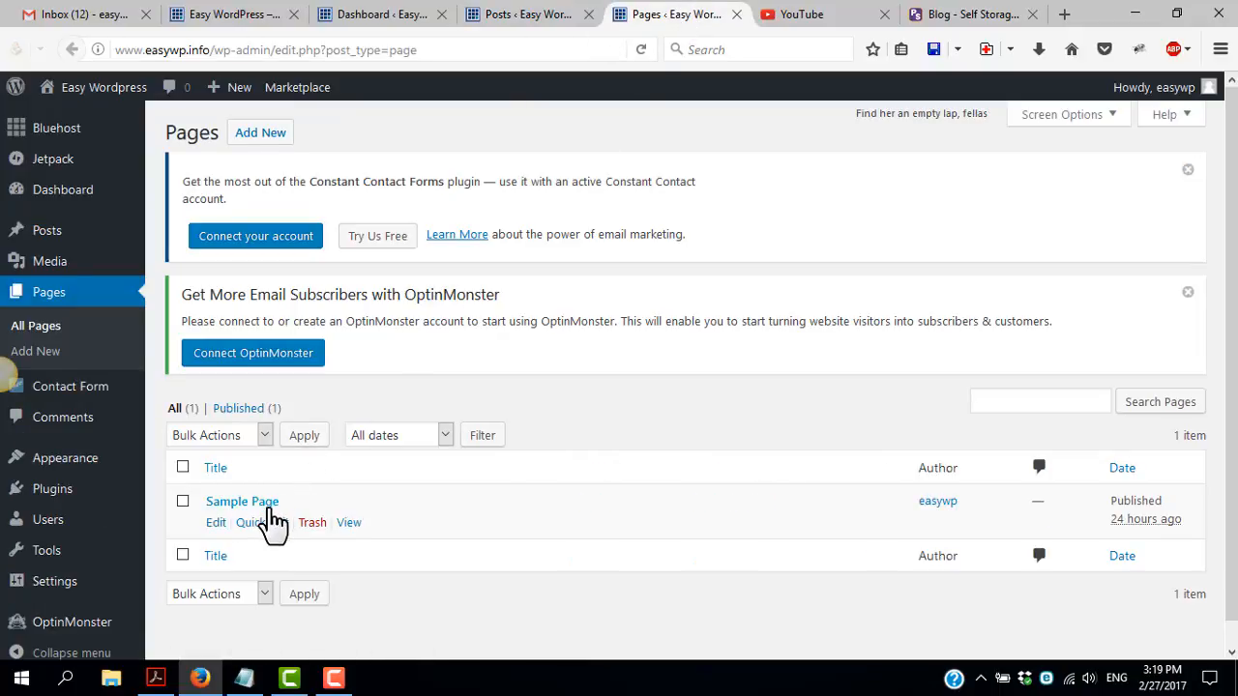
click(564, 18)
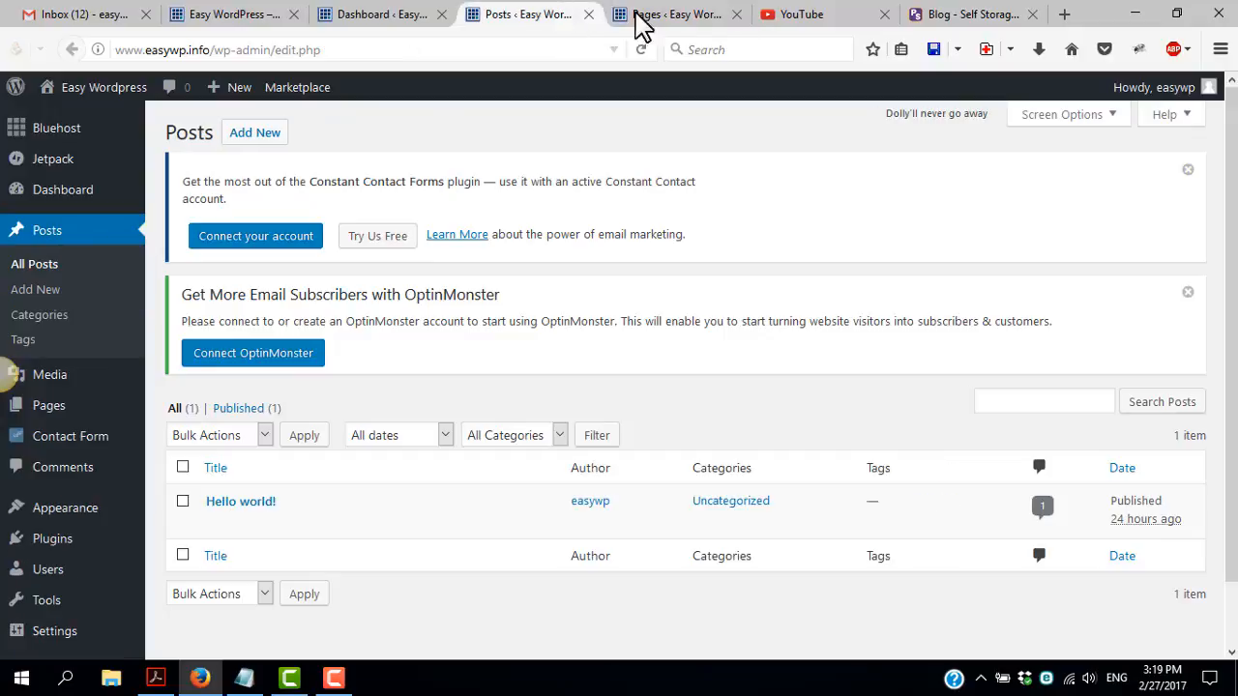
click(638, 17)
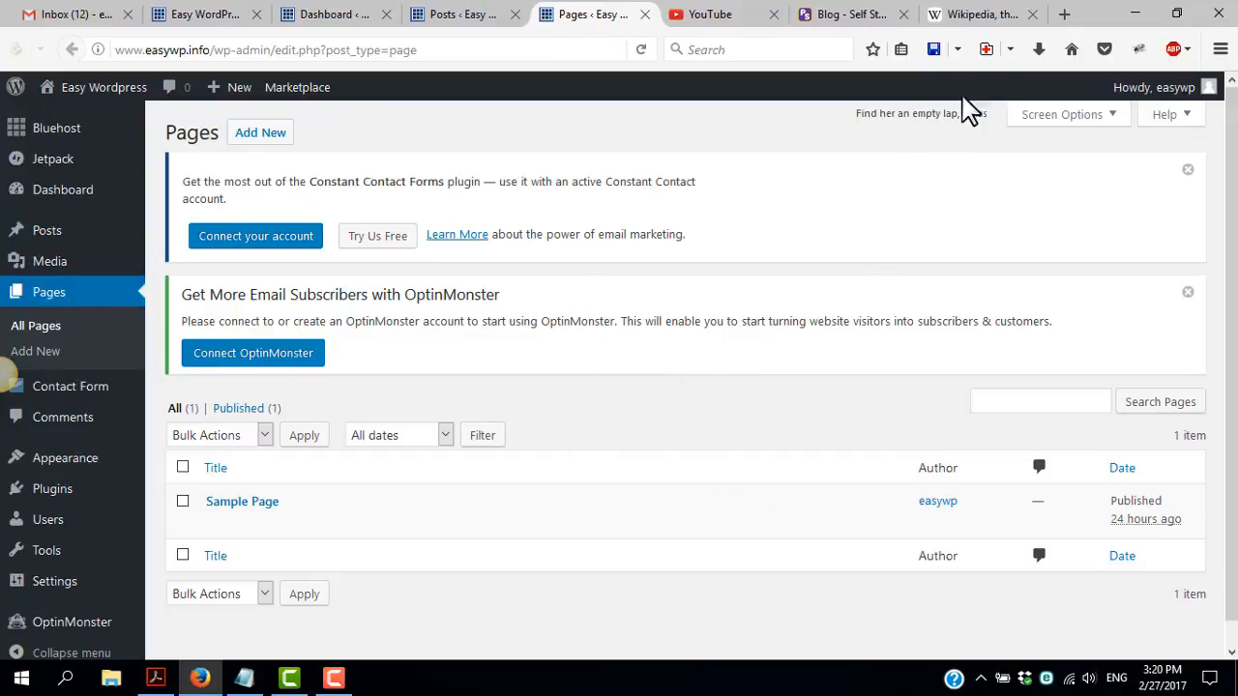
Switch to the Wikipedia main page and copy the full summary text of today's featured article
click(967, 18)
scroll(358, 329, down, 2)
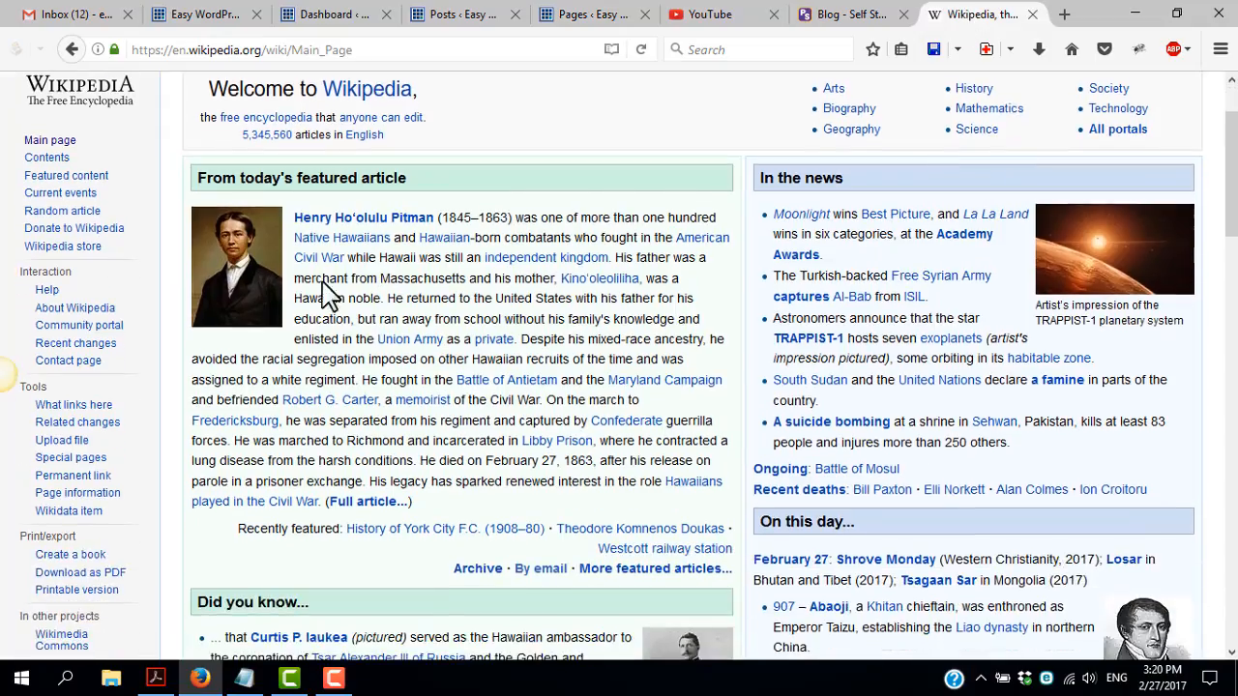
drag(294, 217, 689, 406)
drag(692, 428, 323, 507)
key(ctrl+c)
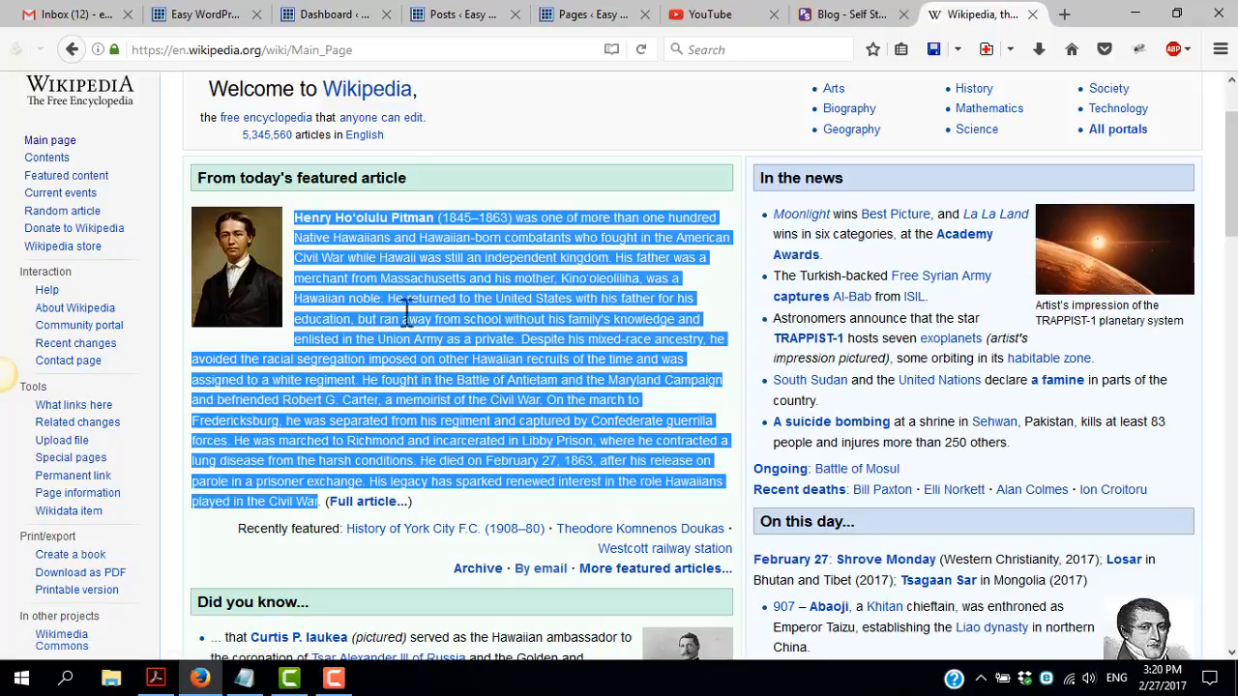
Return to the WordPress Pages list and open three new blank pages in separate tabs
click(585, 14)
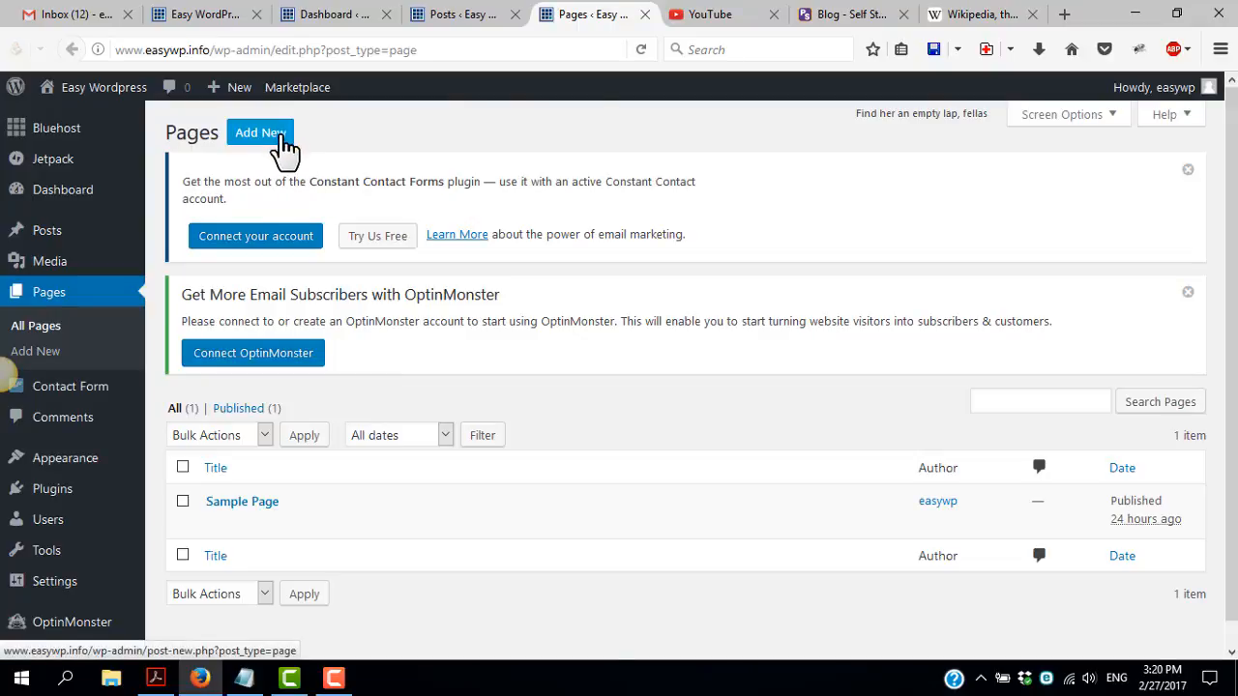
middle_click(268, 147)
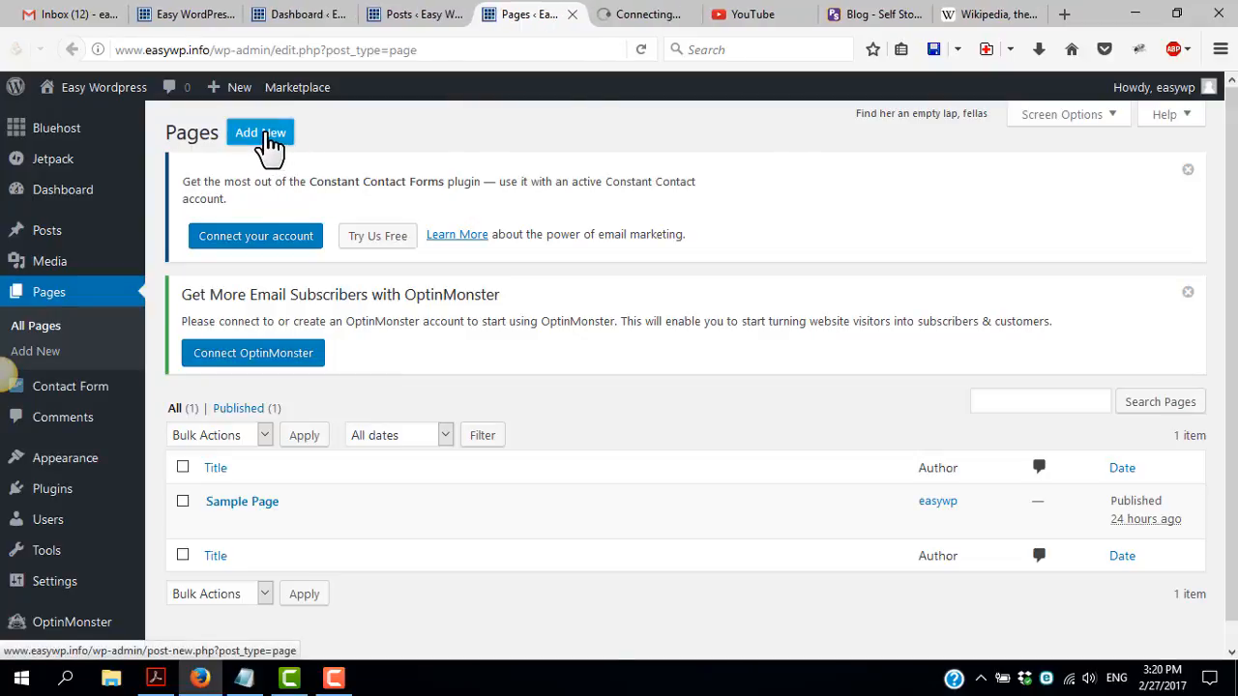
middle_click(268, 147)
middle_click(268, 140)
Title the first blank page "page 1", paste the copied Wikipedia text as its content, and publish it
click(528, 18)
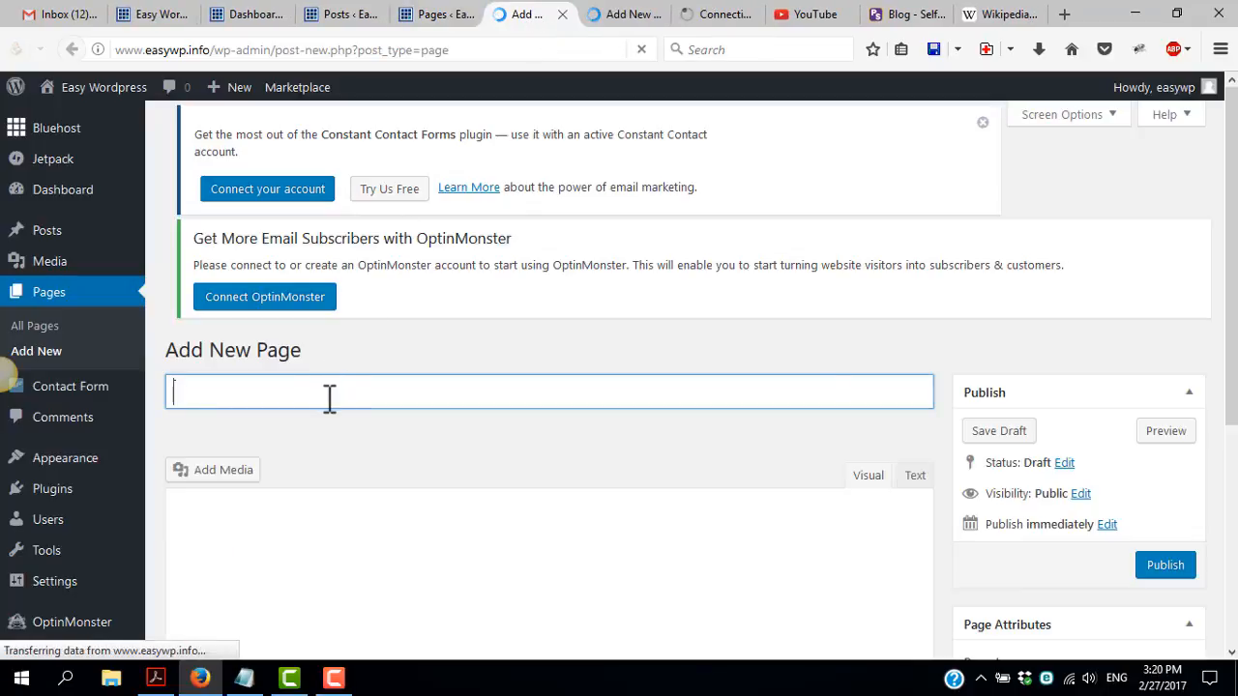
text(page 1)
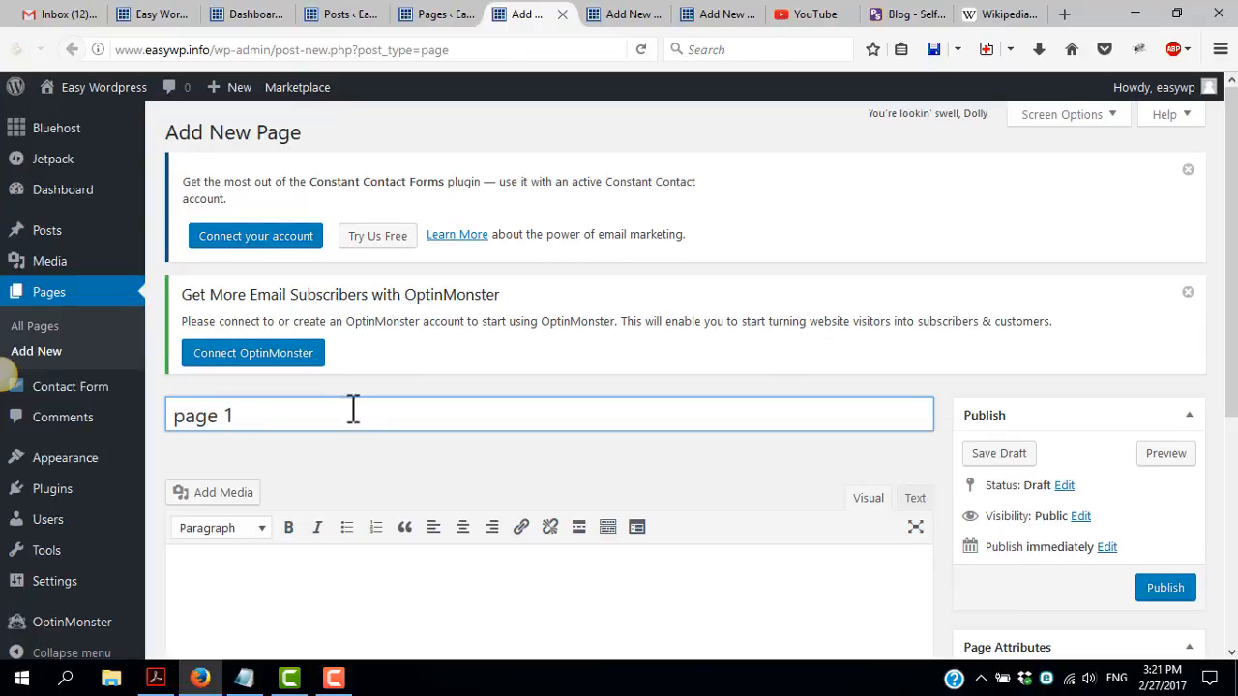
scroll(329, 435, down, 3)
click(287, 384)
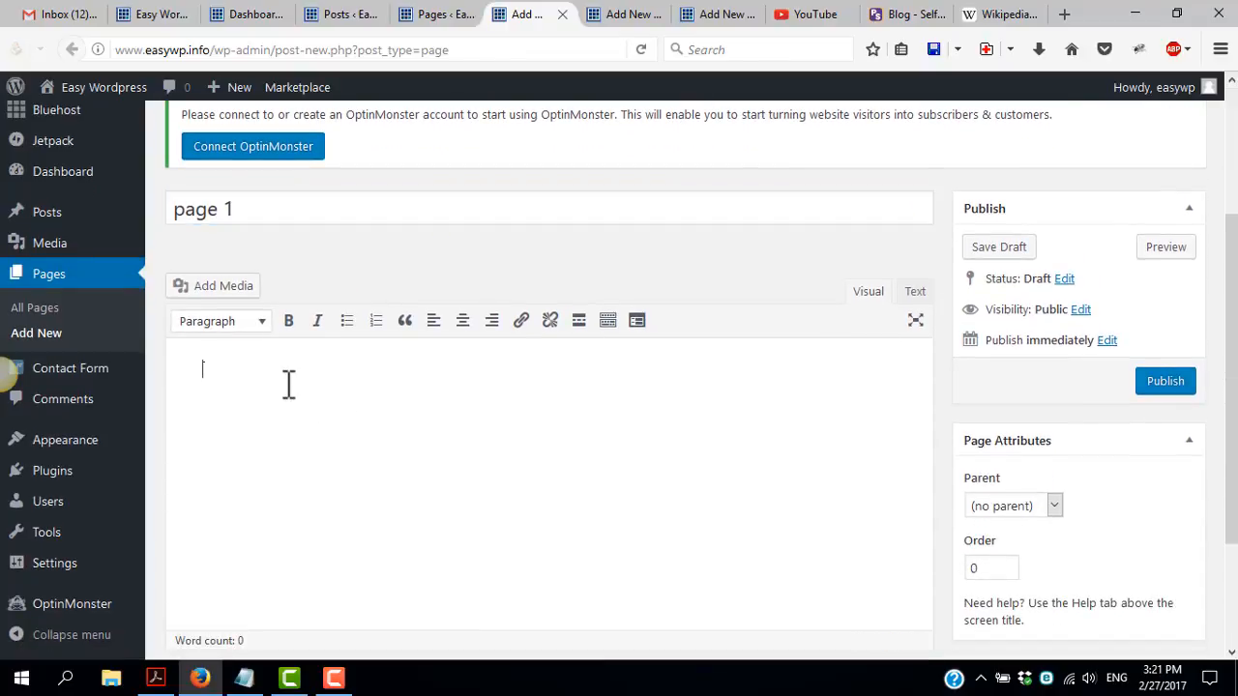
key(ctrl+v)
scroll(287, 387, up, 6)
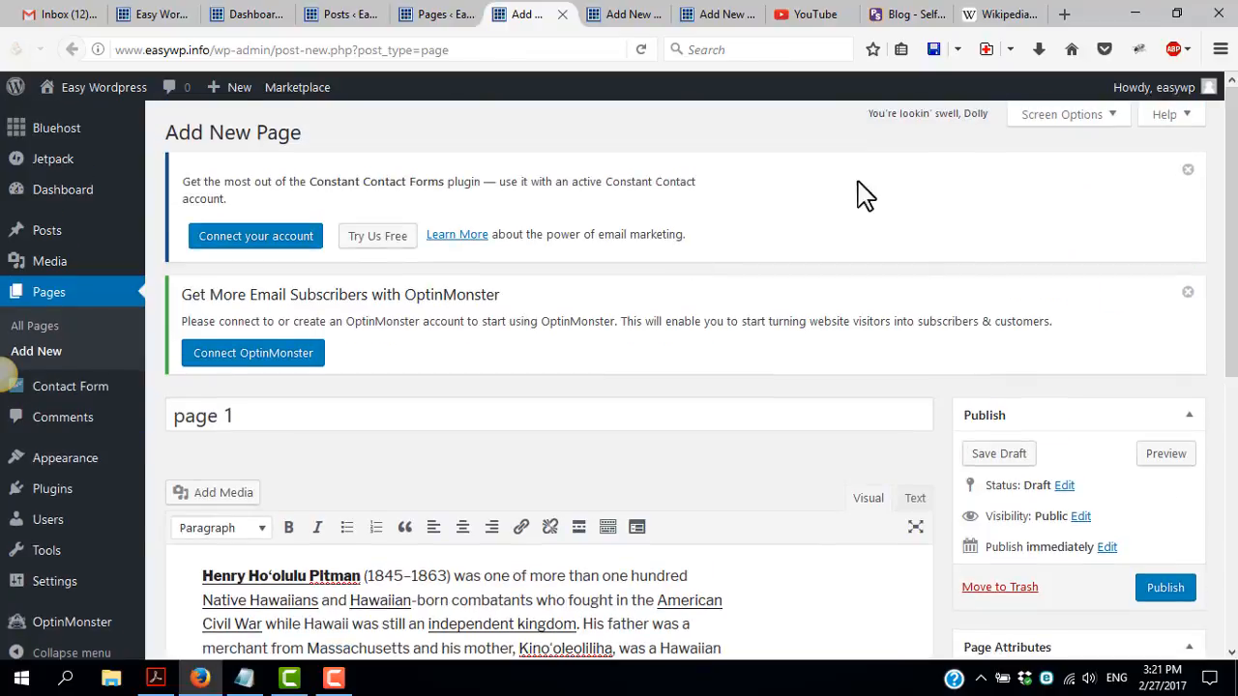
click(1166, 590)
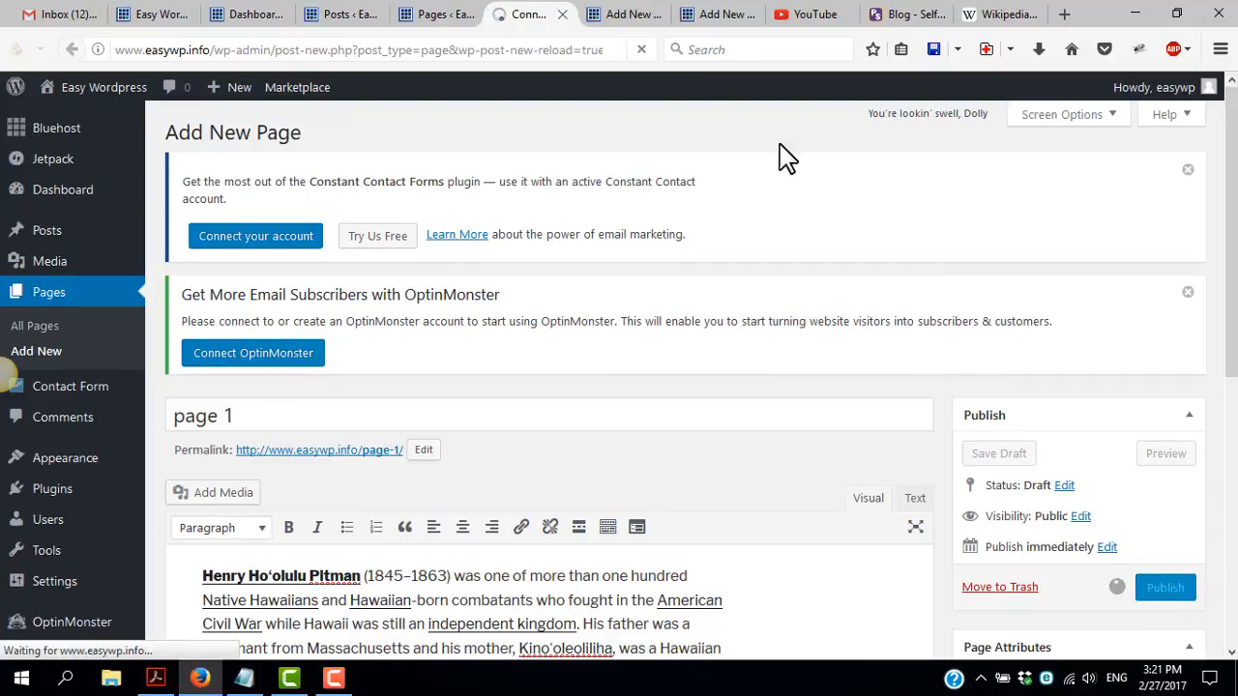
Title the second blank page "page 2", paste the copied Wikipedia text into its body, and publish it
click(629, 13)
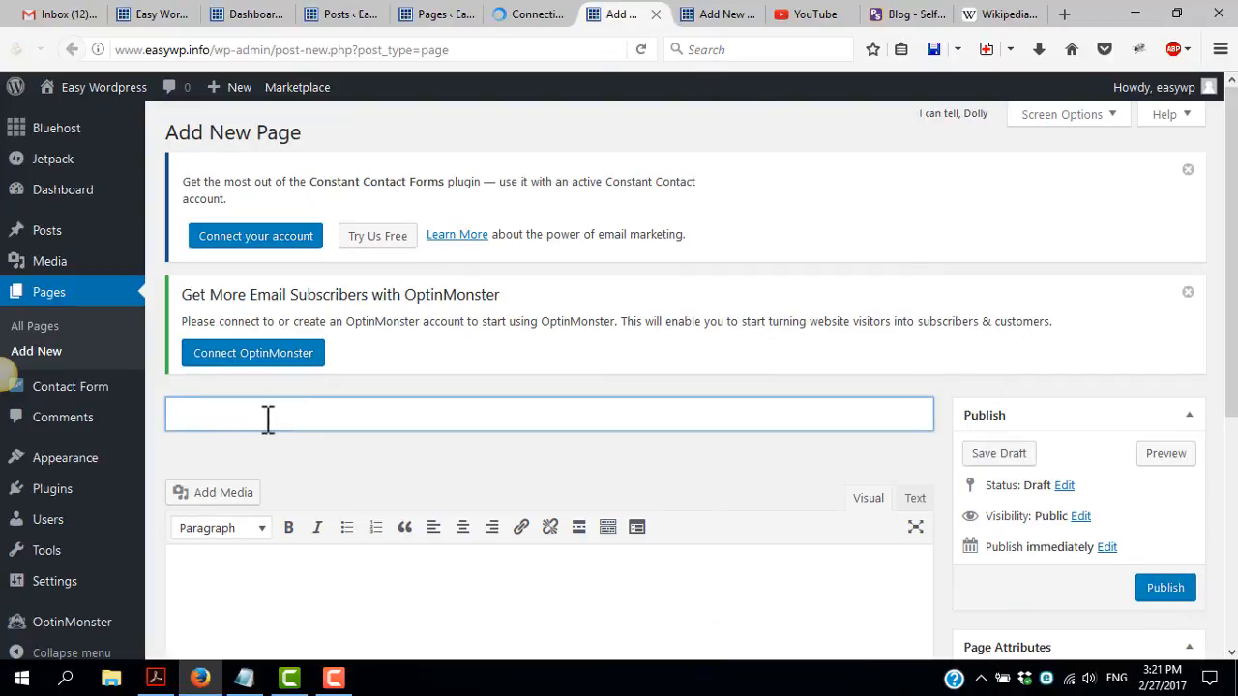
scroll(320, 441, down, 3)
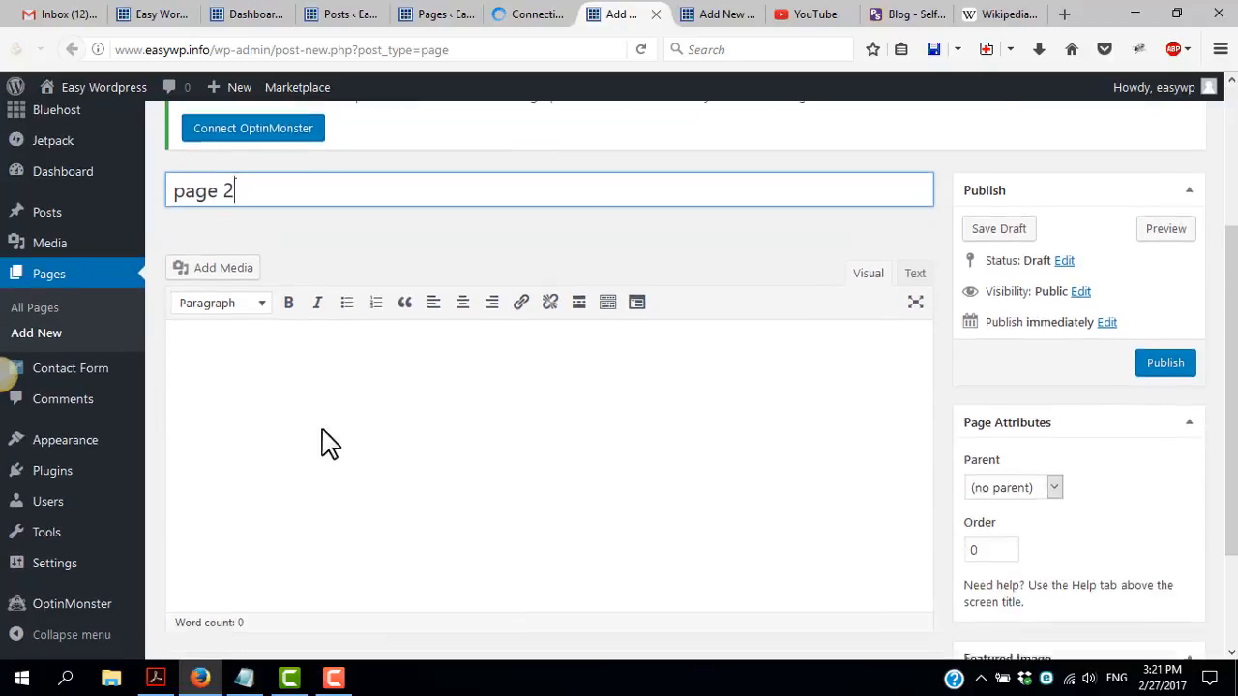
click(277, 295)
text(Henry Hoʻolulu Pitman (1845–1863) was one of more than one hundred Native Hawaiians and Hawaiian-born combatants who fought in the American Civil War while Hawaii was still an independent kingdom. His father was a merchant from Massachusetts and his mother, Kinoʻoleoliliha, was a Hawaiian noble. He returned to the United States with his father for his education, but ran away from school without his family's knowledge and enlisted in the Union Army as a private. Despite his mixed-race ancestry, he avoided the racial segregation imposed on other Hawaiian recruits of the time and was assigned to a white regiment. He fought in the Battle of Antietam and the Maryland Campaign and befriended Robert G. Carter, a memoirist of the Civil War. On the march to Fredericksburg, he was separated from his regiment and captured by Confederate guerrilla forces. He was marched to Richmond and incarcerated in Libby Prison, where he contracted a lung disease from the harsh conditions. He died on February 27, 1863, after his release on parole in a prisoner exchange. His legacy has sparked renewed interest in the role Hawaiians played in the Civil War)
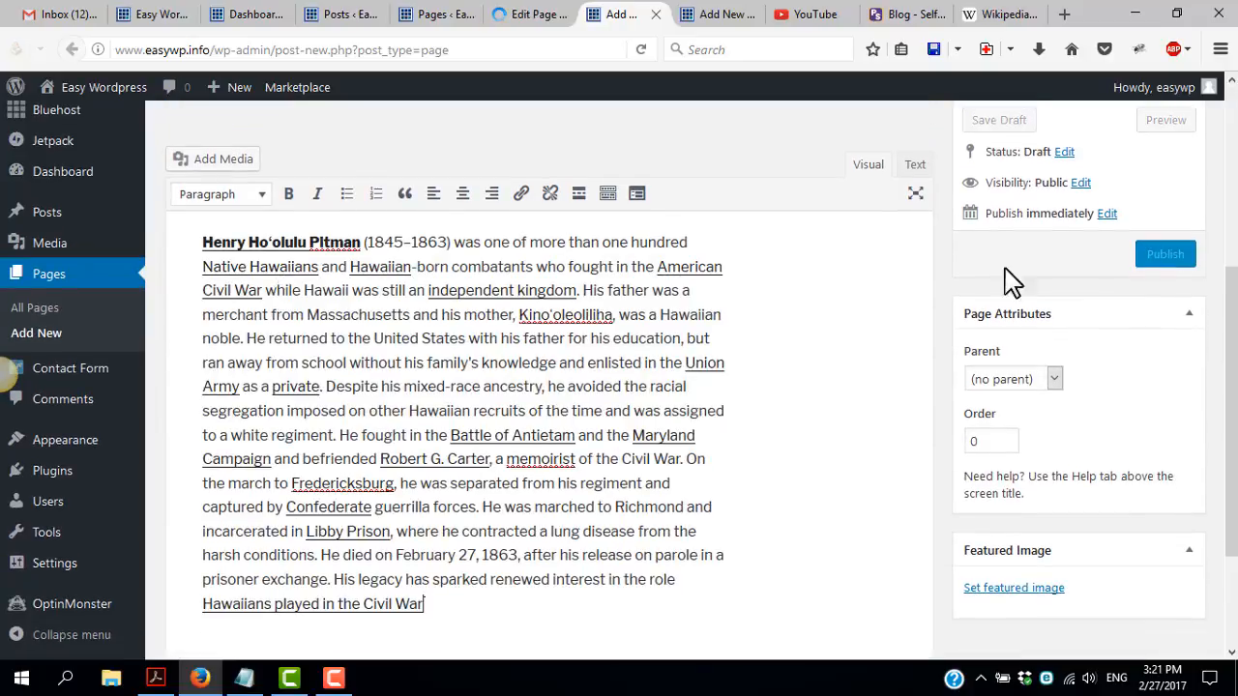
click(1158, 259)
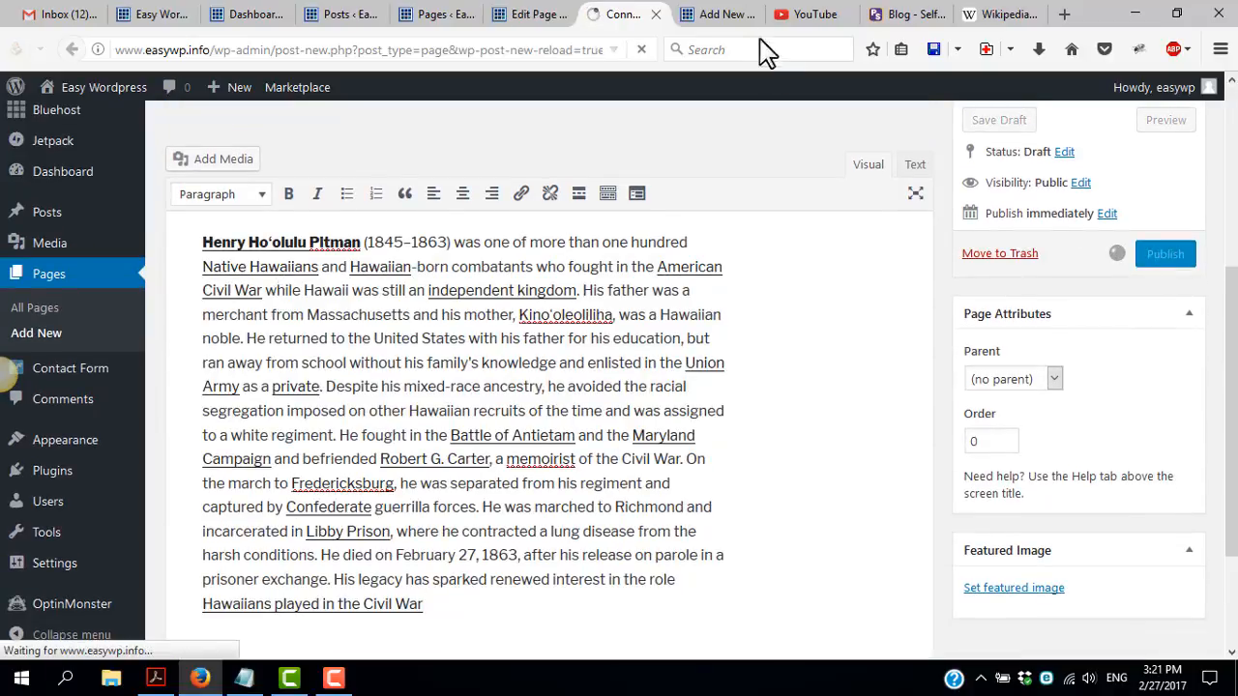
Title the third blank page "page 3", fill its body with the copied Wikipedia text, and publish it
click(727, 14)
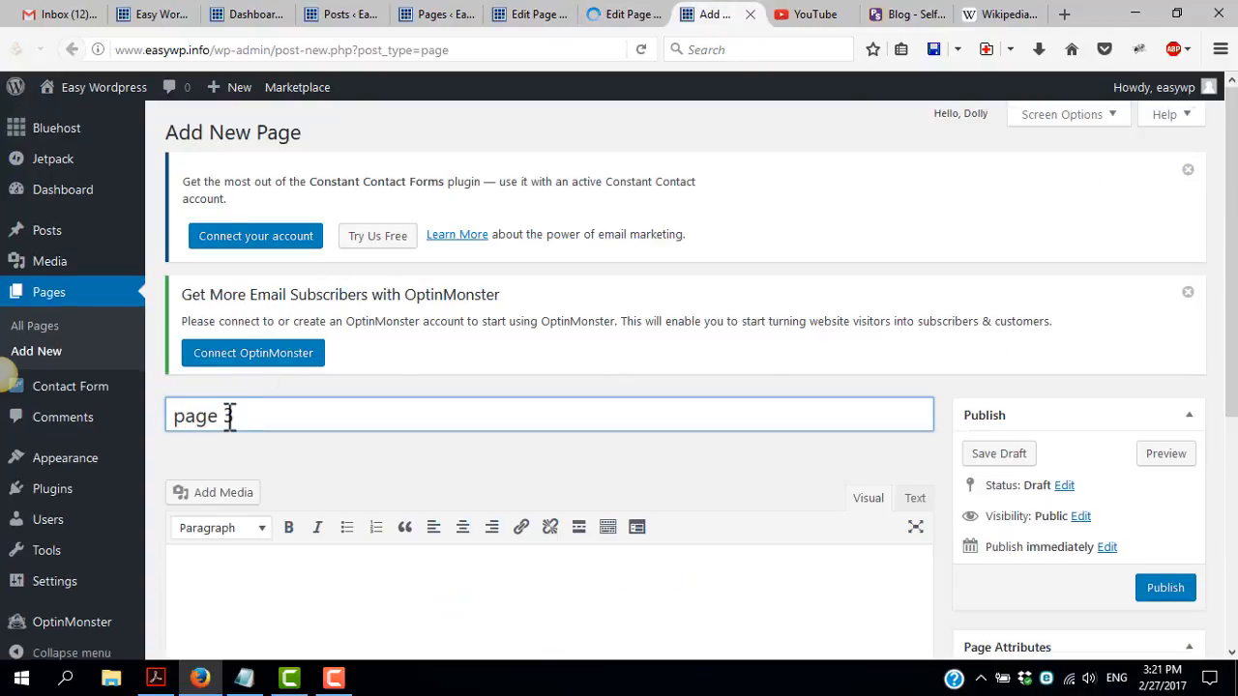
scroll(242, 455, down, 3)
click(279, 378)
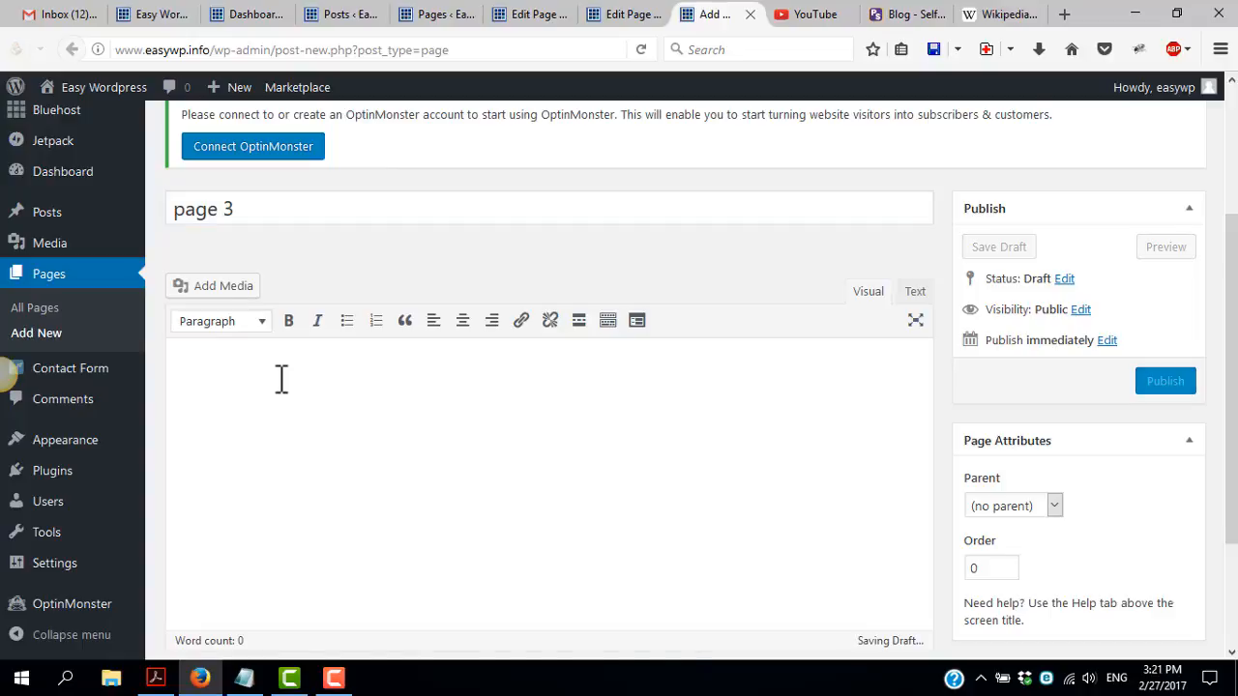
text(Henry Hoʻolulu Pitman (1845–1863) was one of more than one hundred Native Hawaiians and Hawaiian-born combatants who fought in the American Civil War while Hawaii was still an independent kingdom. His father was a merchant from Massachusetts and his mother, Kinoʻoleoliliha, was a Hawaiian noble. He returned to the United States with his father for his education, but ran away from school without his family's knowledge and enlisted in the Union Army as a private. Despite his mixed-race ancestry, he avoided the racial segregation imposed on other Hawaiian recruits of the time and was assigned to a white regiment. He fought in the Battle of Antietam and the Maryland Campaign and befriended Robert G. Carter, a memoirist of the Civil War. On the march to Fredericksburg, he was separated from his regiment and captured by Confederate guerrilla forces. He was marched to Richmond and incarcerated in Libby Prison, where he contracted a lung disease from the harsh conditions. He died on February 27, 1863, after his release on parole in a prisoner exchange. His legacy has sparked renewed interest in the role Hawaiians played in the Civil War)
click(1174, 268)
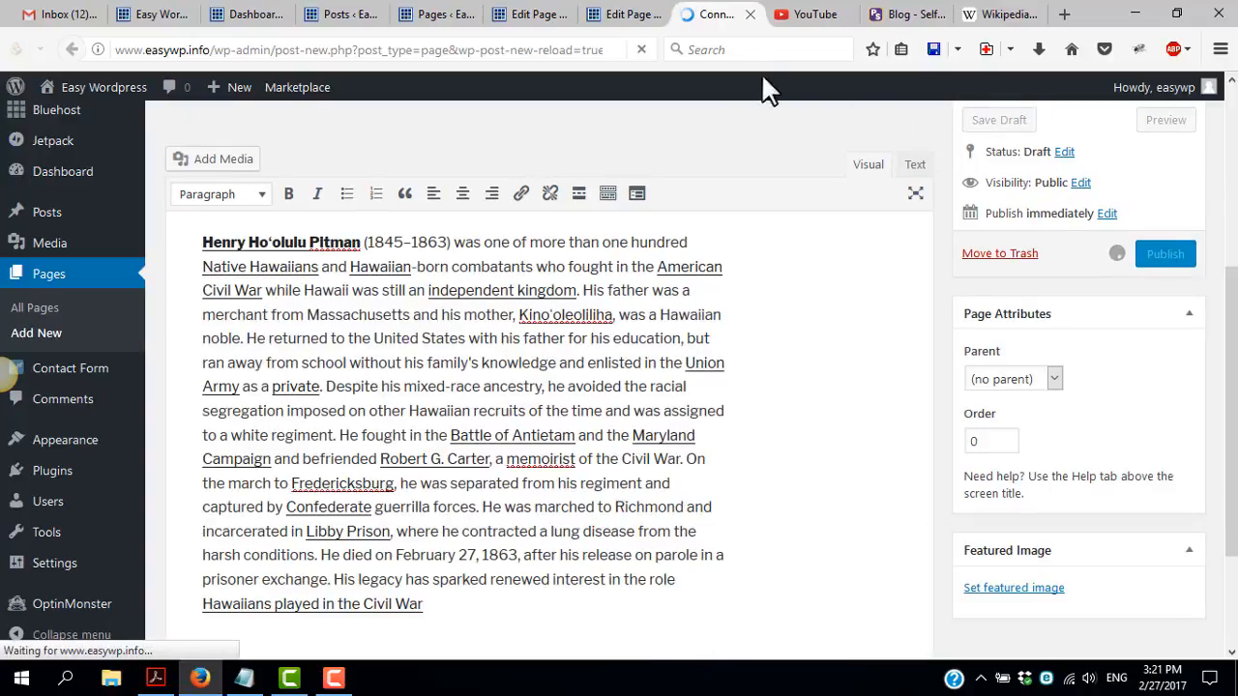
Close the editor tabs of the three published pages and go back to the Posts list
click(541, 19)
click(563, 14)
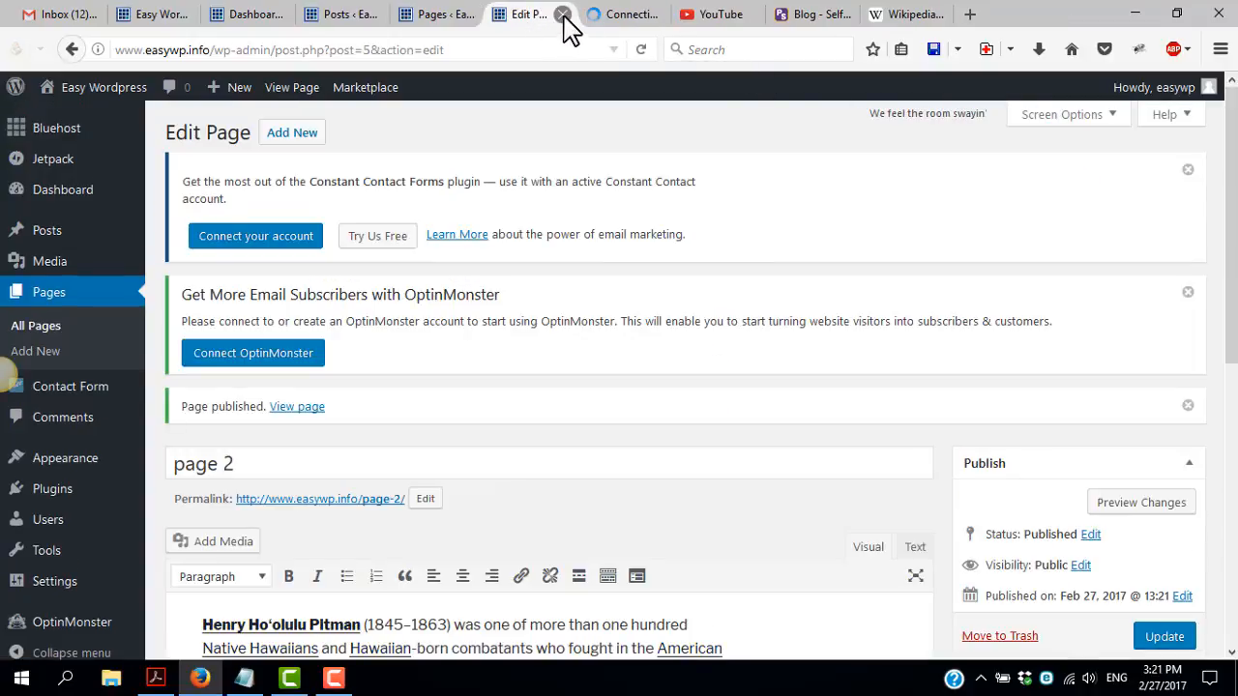
click(562, 14)
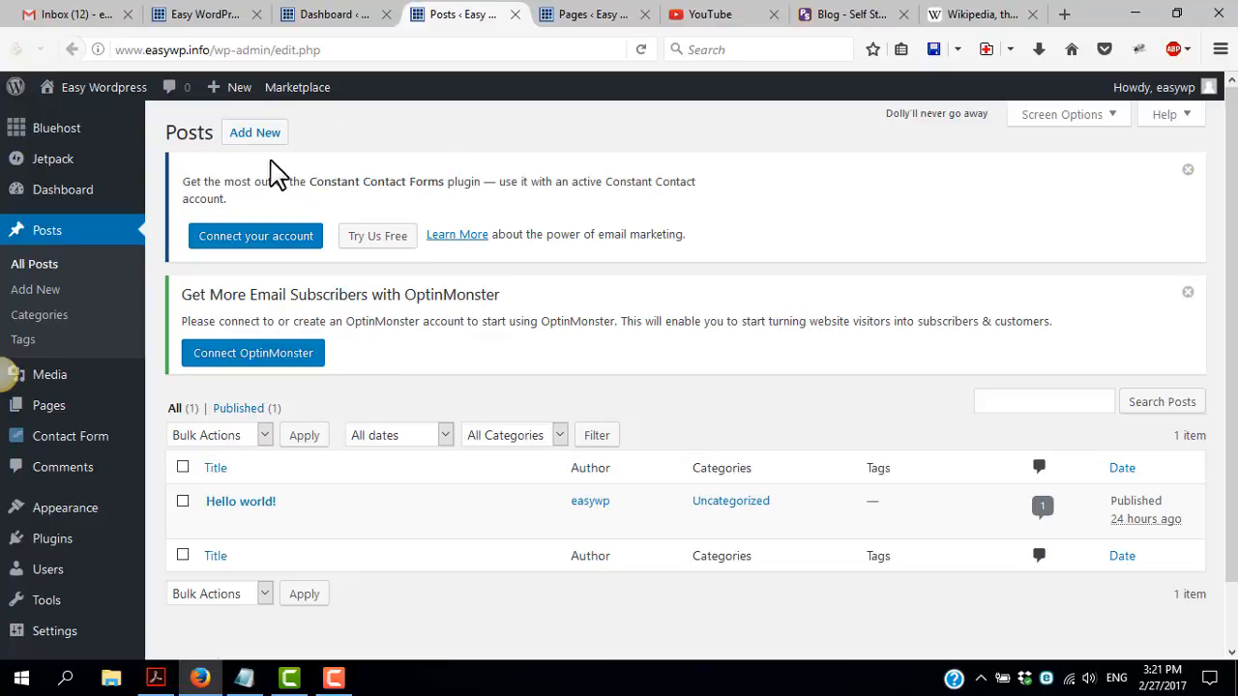
Open three new blank posts in separate tabs from the Posts list
middle_click(261, 137)
middle_click(261, 137)
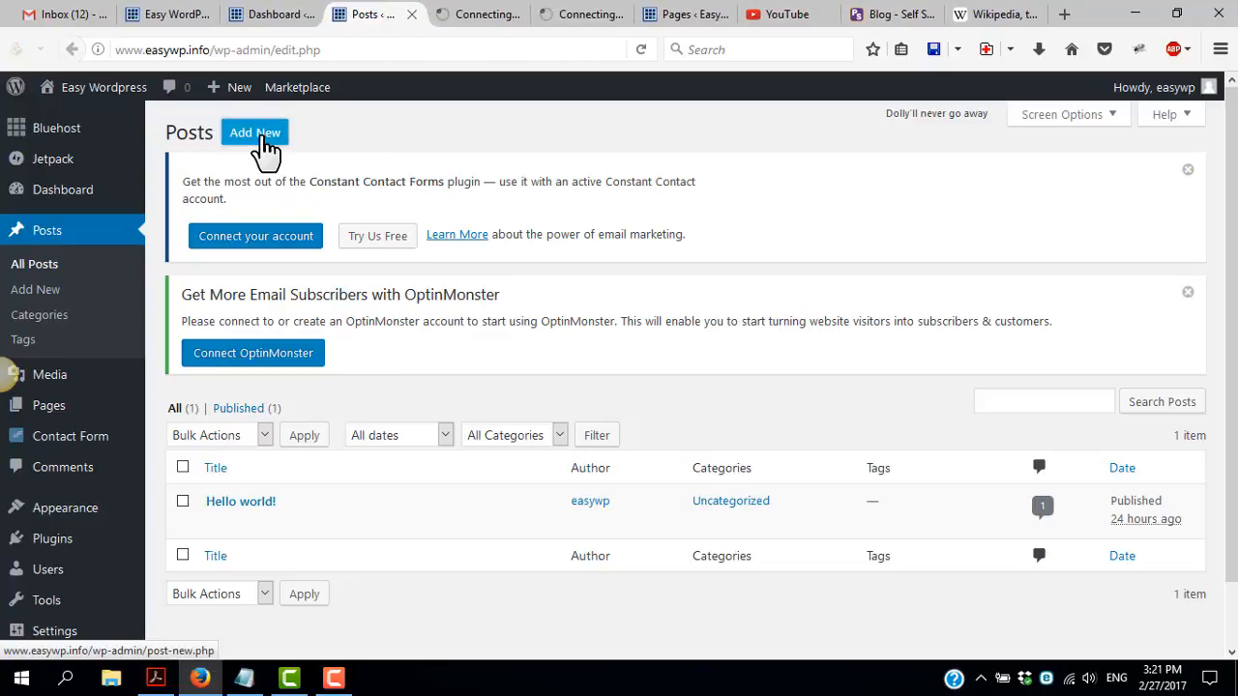
middle_click(263, 145)
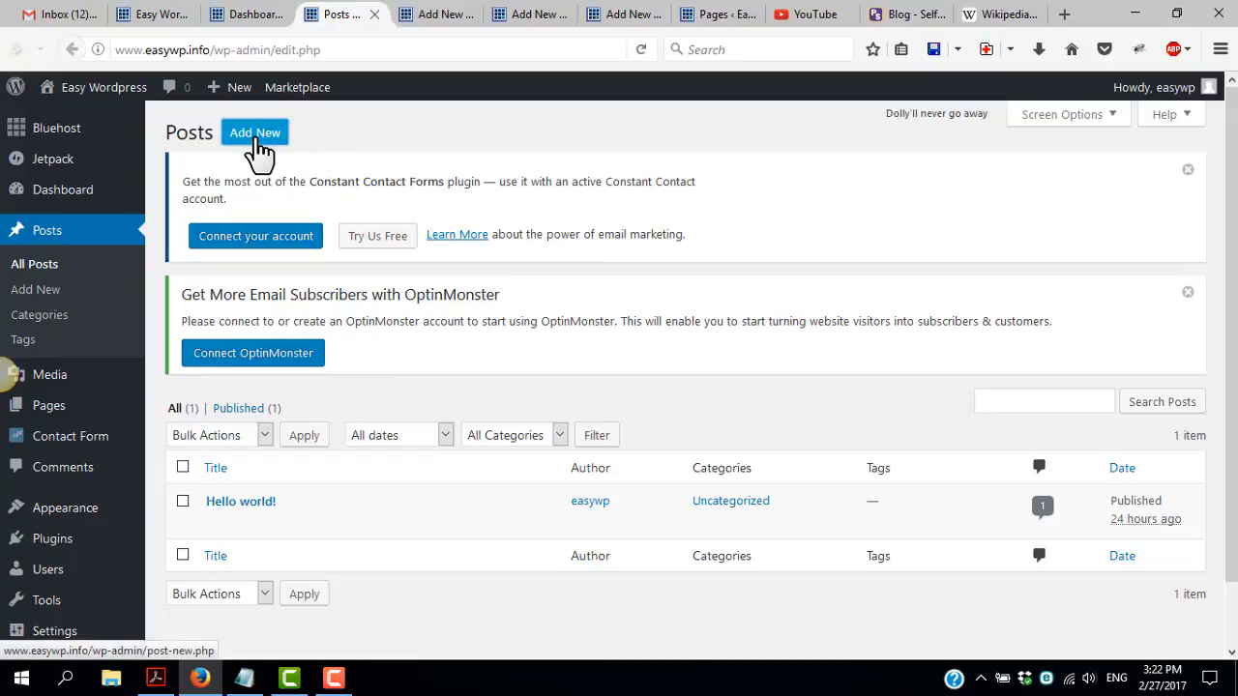
Title the first blank post "post 1", paste the copied Wikipedia text as its content, and publish it
click(453, 21)
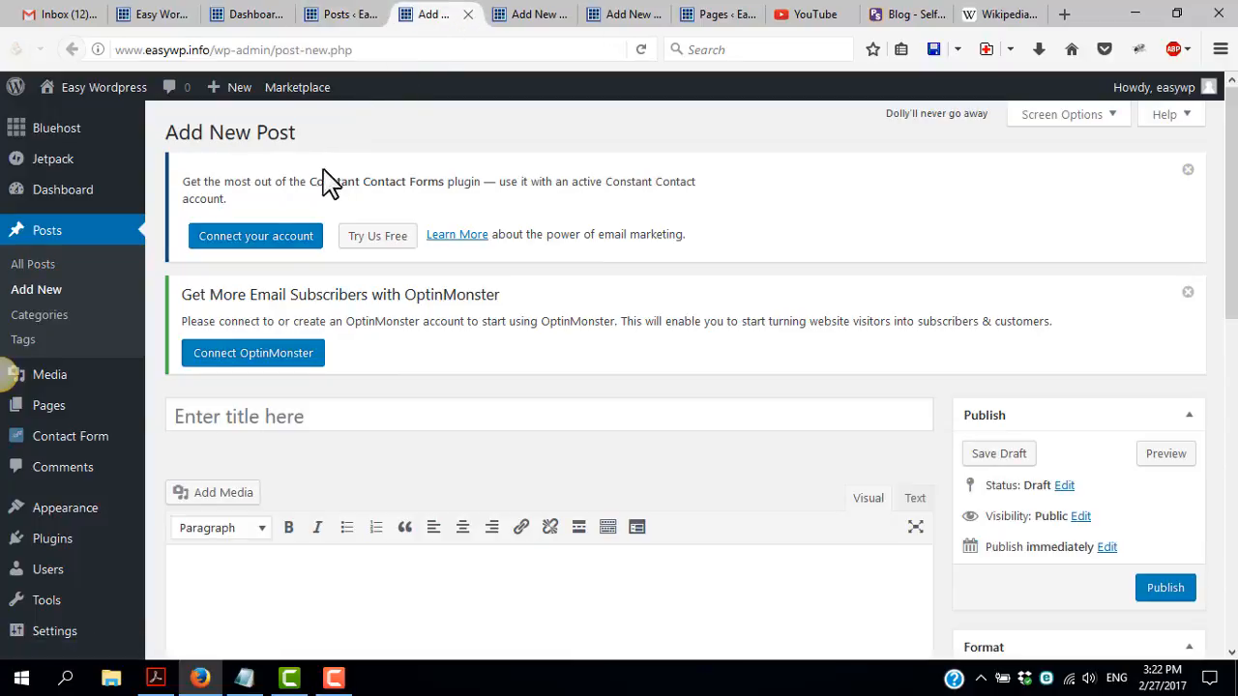
click(288, 418)
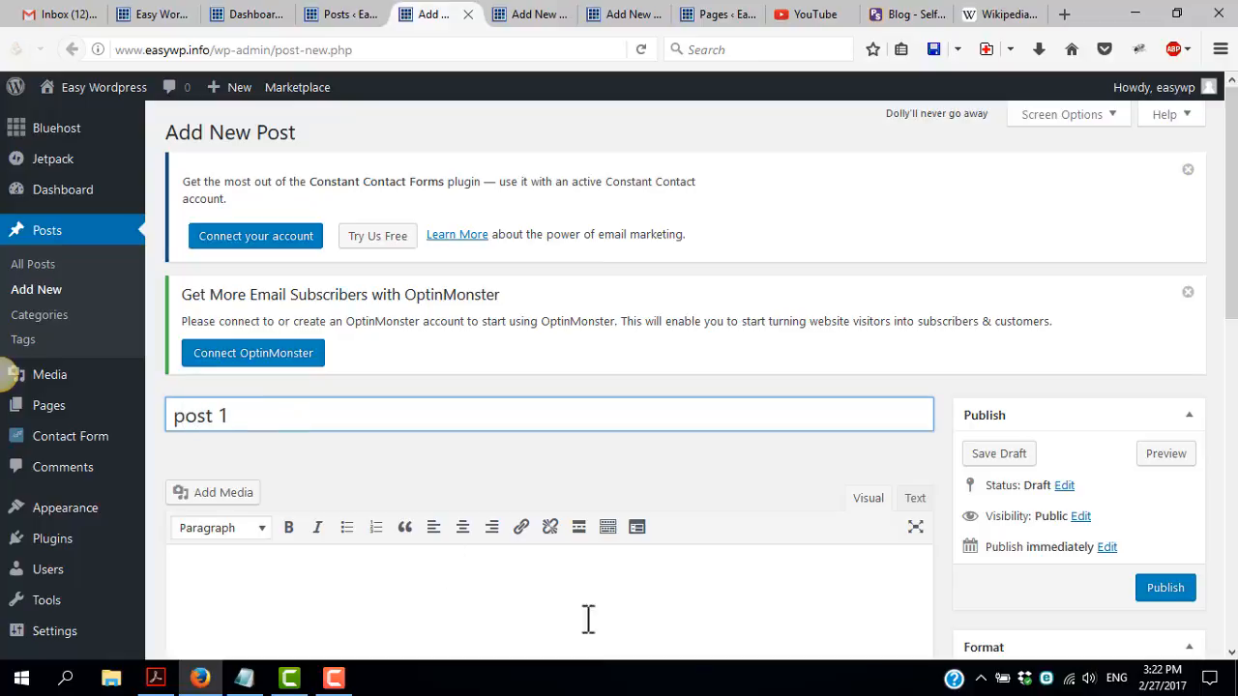
scroll(538, 628, down, 3)
click(378, 404)
text(Henry Hoʻolulu Pitman (1845–1863) was one of more than one hundred Native Hawaiians and Hawaiian-born combatants who fought in the American Civil War while Hawaii was still an independent kingdom. His father was a merchant from Massachusetts and his mother, Kinoʻoleoliliha, was a Hawaiian noble. He returned to the United States with his father for his education, but ran away from school without his family's knowledge and enlisted in the Union Army as a private. Despite his mixed-race ancestry, he avoided the racial segregation imposed on other Hawaiian recruits of the time and was assigned to a white regiment. He fought in the Battle of Antietam and the Maryland Campaign and befriended Robert G. Carter, a memoirist of the Civil War. On the march to Fredericksburg, he was separated from his regiment and captured by Confederate guerrilla forces. He was marched to Richmond and incarcerated in Libby Prison, where he contracted a lung disease from the harsh conditions. He died on February 27, 1863, after his release on parole in a prisoner exchange. His legacy has sparked renewed interest in the role Hawaiians played in the Civil War)
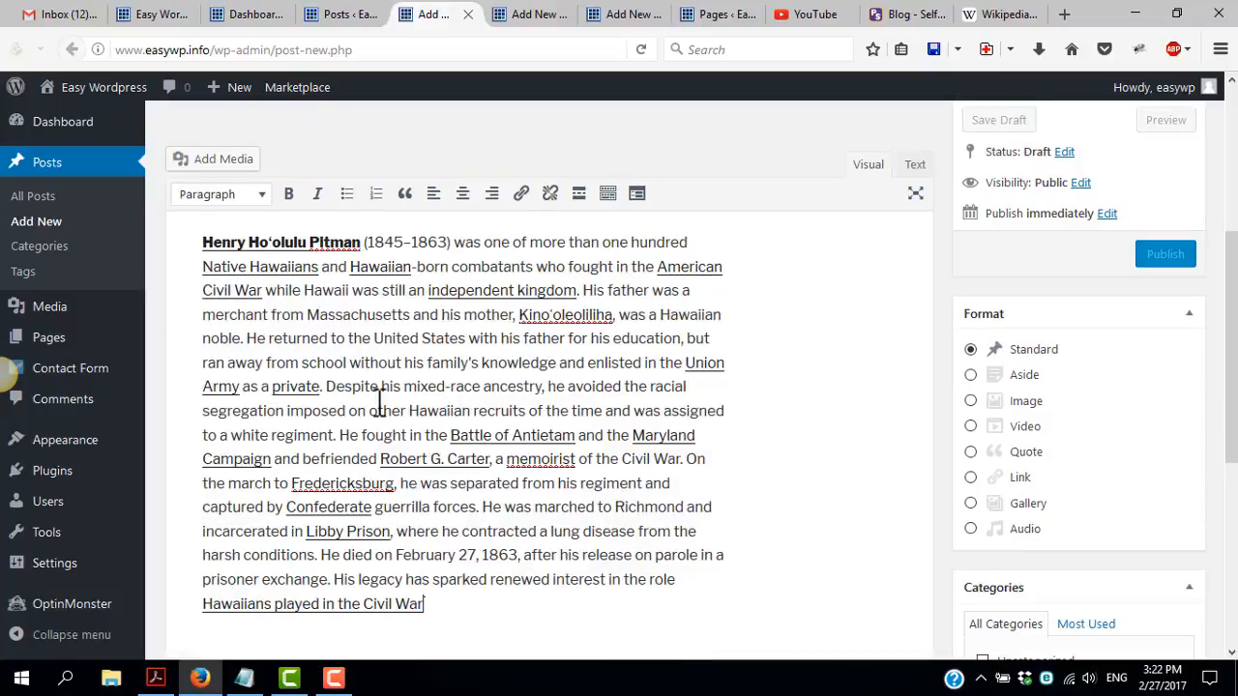
scroll(370, 384, up, 3)
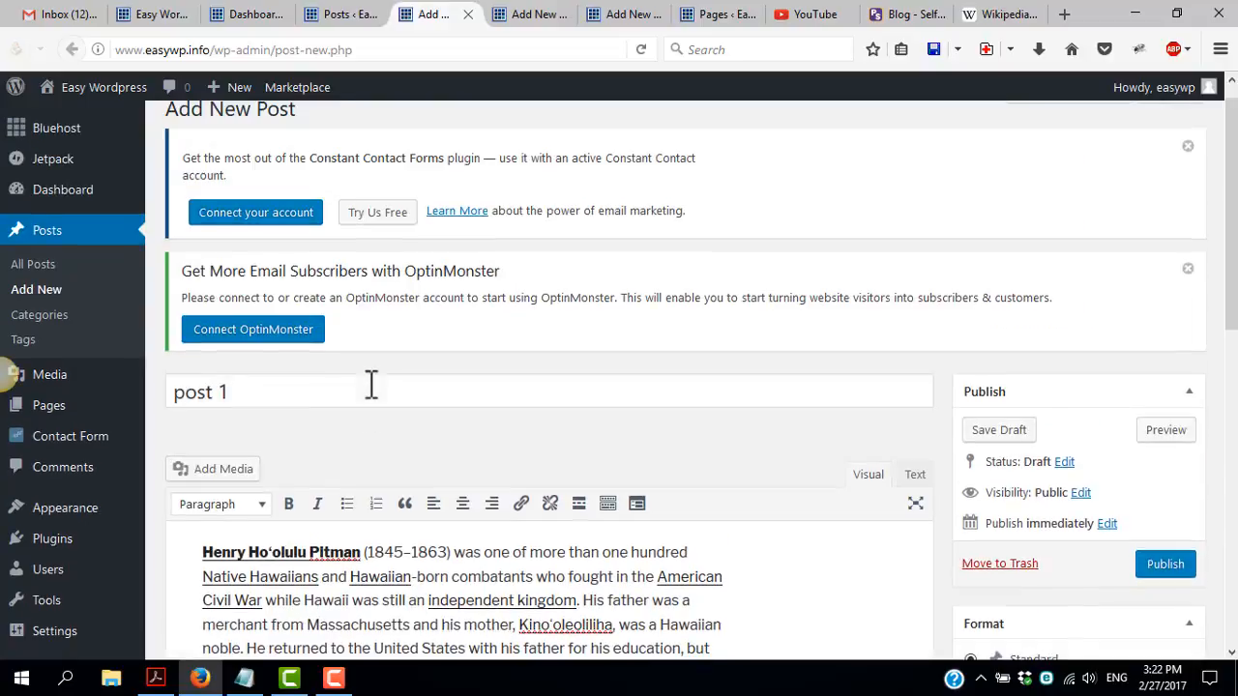
click(1170, 570)
Title the second blank post "post 2", paste the copied Wikipedia text as its content, and publish it
click(537, 19)
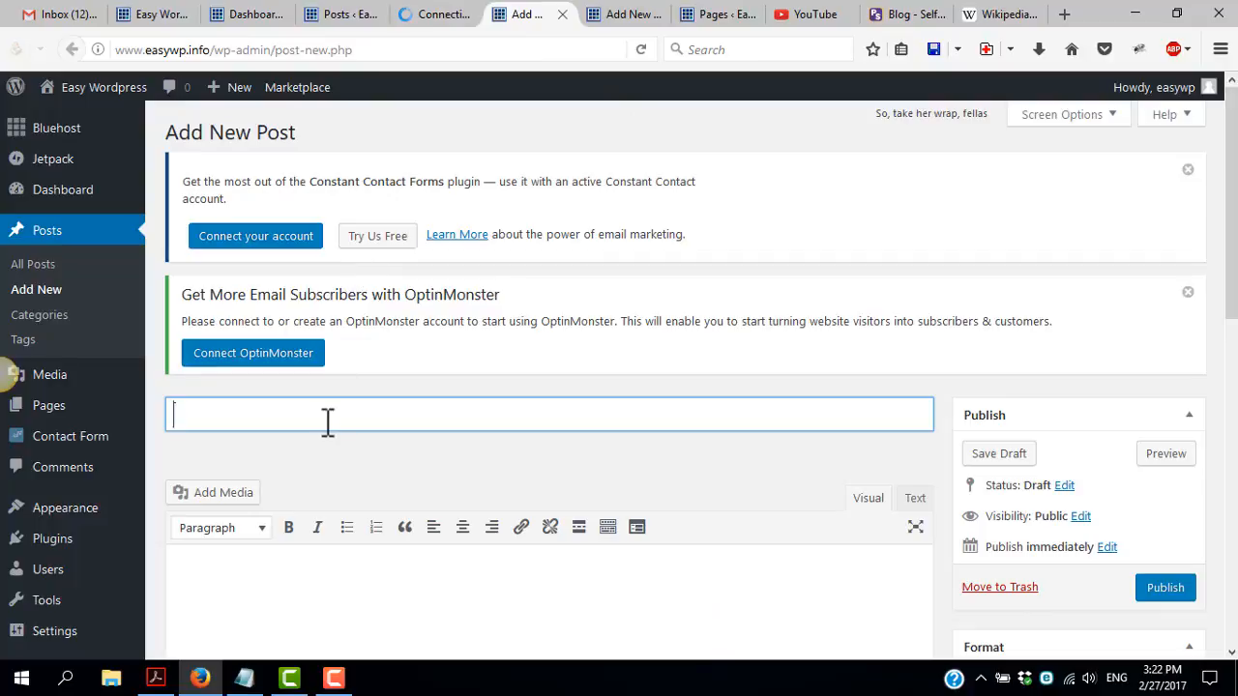
click(318, 588)
text(Henry Hoʻolulu Pitman (1845–1863) was one of more than one hundred Native Hawaiians and Hawaiian-born combatants who fought in the American Civil War while Hawaii was still an independent kingdom. His father was a merchant from Massachusetts and his mother, Kinoʻoleoliliha, was a Hawaiian noble. He returned to the United States with his father for his education, but ran away from school without his family's knowledge and enlisted in the Union Army as a private. Despite his mixed-race ancestry, he avoided the racial segregation imposed on other Hawaiian recruits of the time and was assigned to a white regiment. He fought in the Battle of Antietam and the Maryland Campaign and befriended Robert G. Carter, a memoirist of the Civil War. On the march to Fredericksburg, he was separated from his regiment and captured by Confederate guerrilla forces. He was marched to Richmond and incarcerated in Libby Prison, where he contracted a lung disease from the harsh conditions. He died on February 27, 1863, after his release on parole in a prisoner exchange. His legacy has sparked renewed interest in the role Hawaiians played in the Civil War)
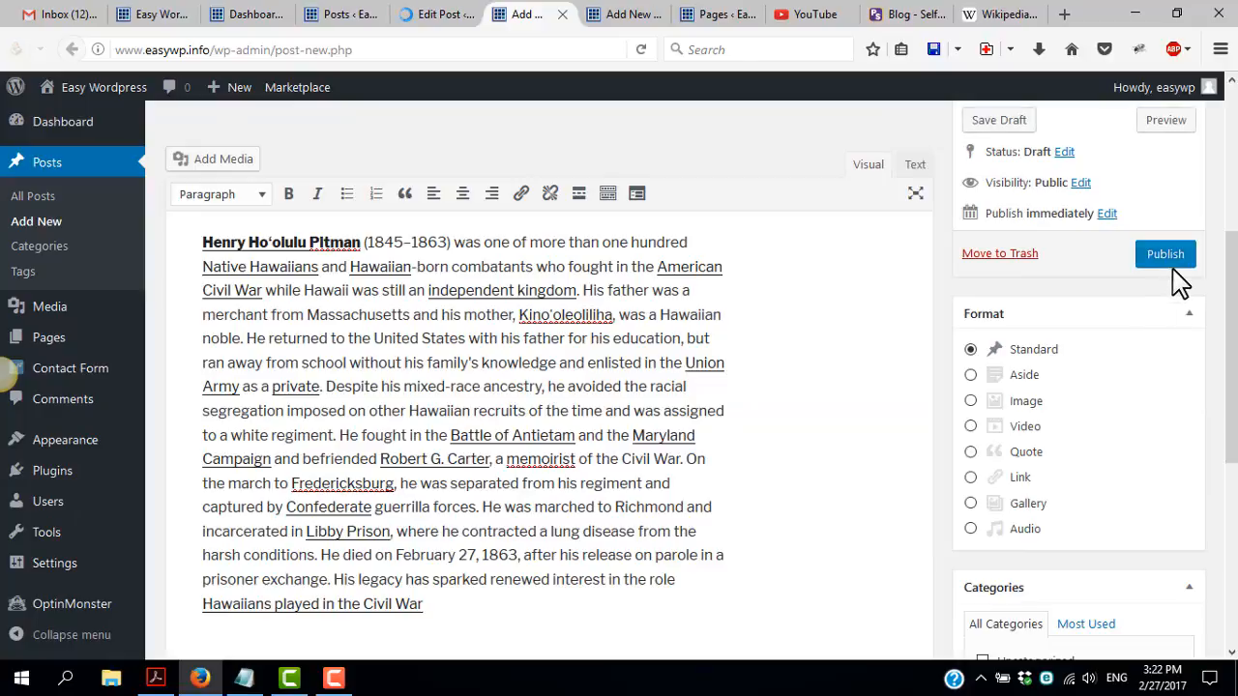
click(1172, 266)
Title the third blank post "post 3", fill its body with the copied Wikipedia text, and publish it
click(636, 17)
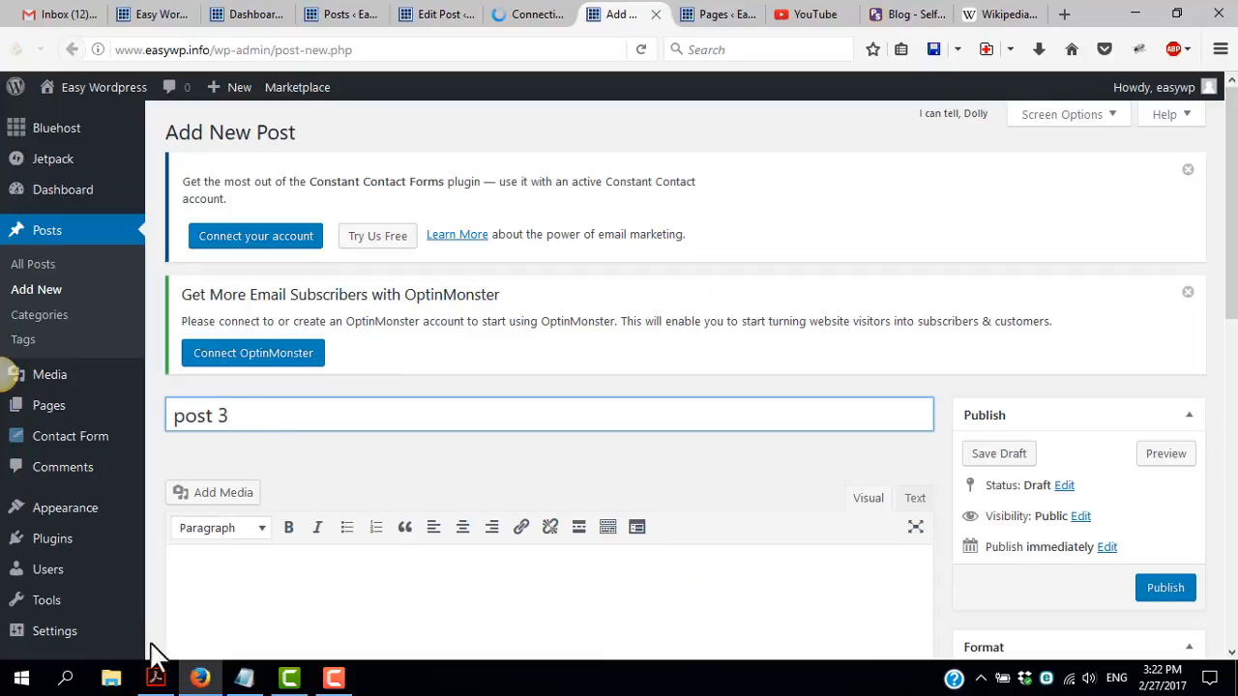
click(237, 594)
text(Henry Hoʻolulu Pitman (1845–1863) was one of more than one hundred Native Hawaiians and Hawaiian-born combatants who fought in the American Civil War while Hawaii was still an independent kingdom. His father was a merchant from Massachusetts and his mother, Kinoʻoleoliliha, was a Hawaiian noble. He returned to the United States with his father for his education, but ran away from school without his family's knowledge and enlisted in the Union Army as a private. Despite his mixed-race ancestry, he avoided the racial segregation imposed on other Hawaiian recruits of the time and was assigned to a white regiment. He fought in the Battle of Antietam and the Maryland Campaign and befriended Robert G. Carter, a memoirist of the Civil War. On the march to Fredericksburg, he was separated from his regiment and captured by Confederate guerrilla forces. He was marched to Richmond and incarcerated in Libby Prison, where he contracted a lung disease from the harsh conditions. He died on February 27, 1863, after his release on parole in a prisoner exchange. His legacy has sparked renewed interest in the role Hawaiians played in the Civil War)
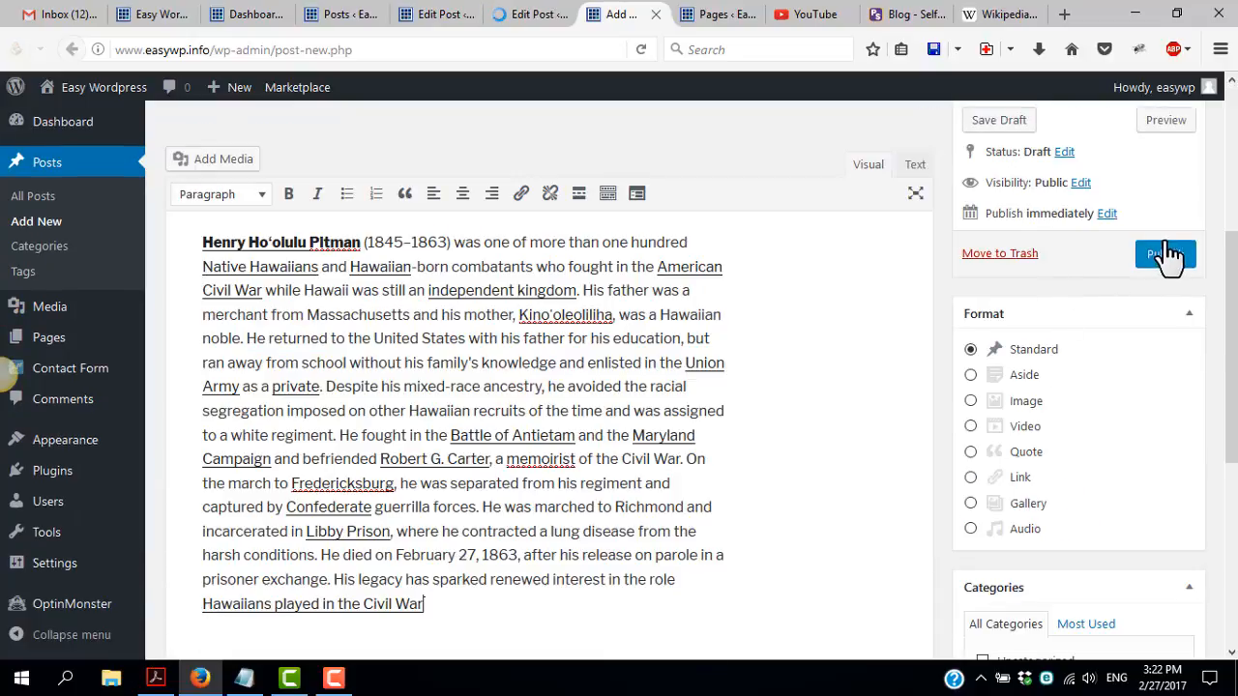
click(1168, 254)
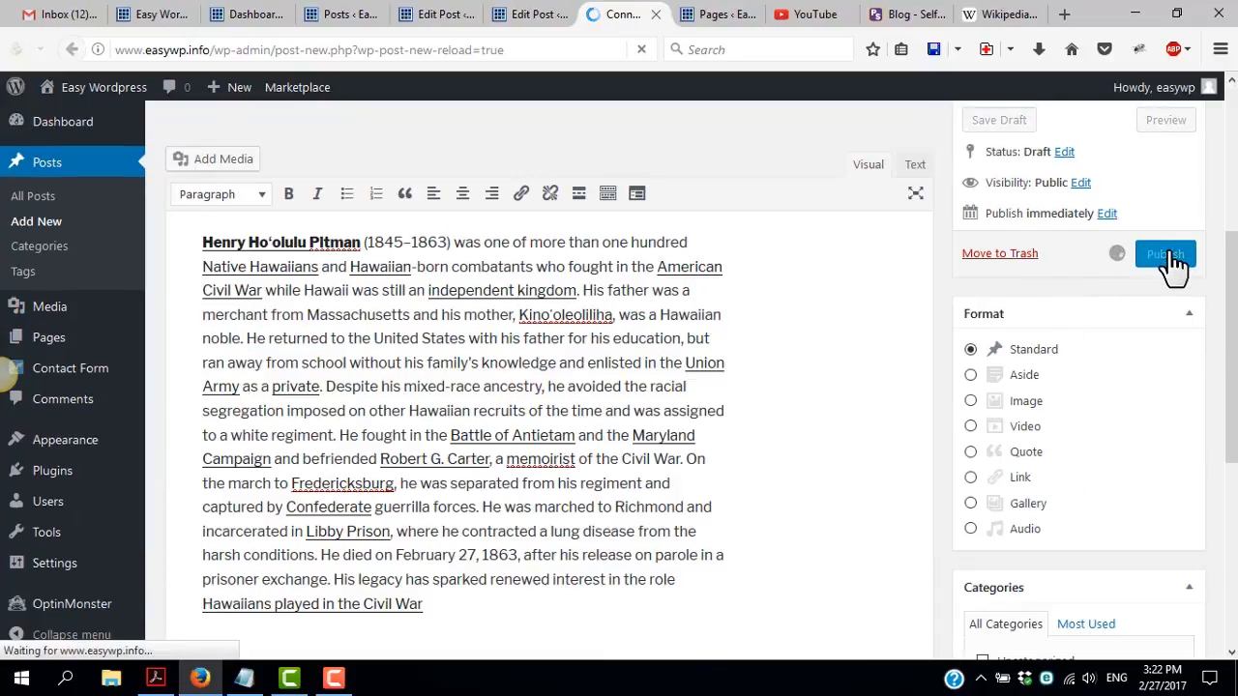
Close the editor tabs of the three published posts and the Posts and Pages list tabs, returning to the Dashboard
click(541, 17)
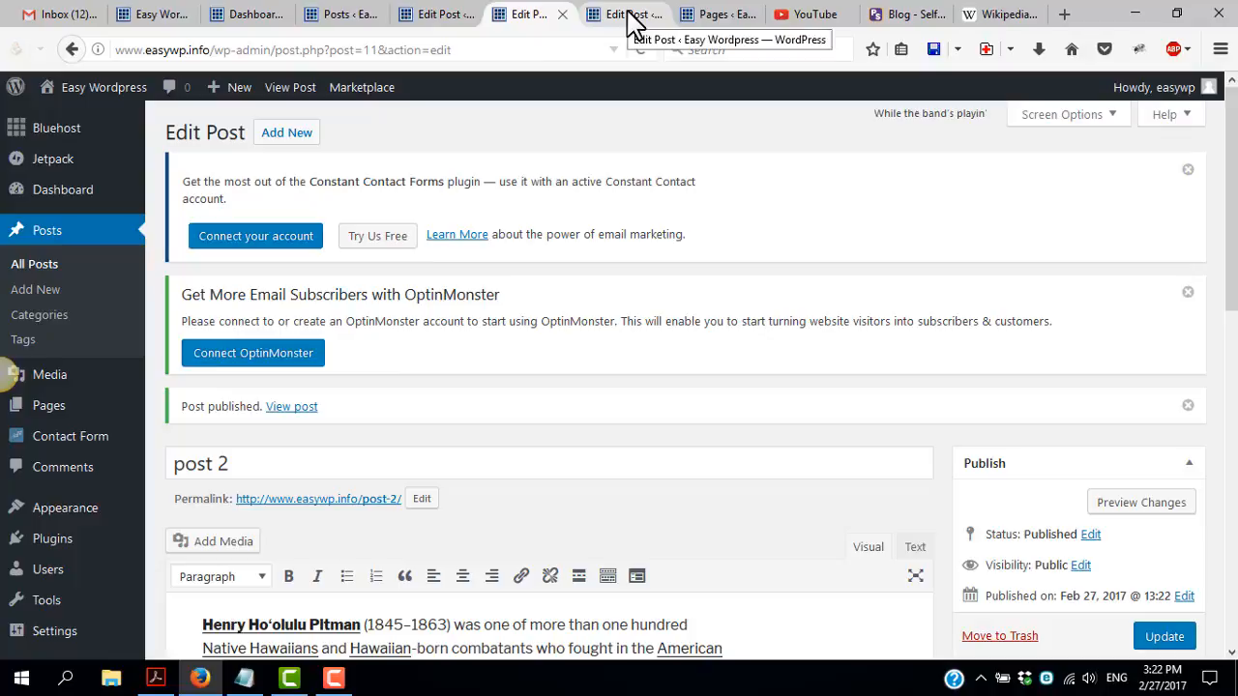
click(562, 13)
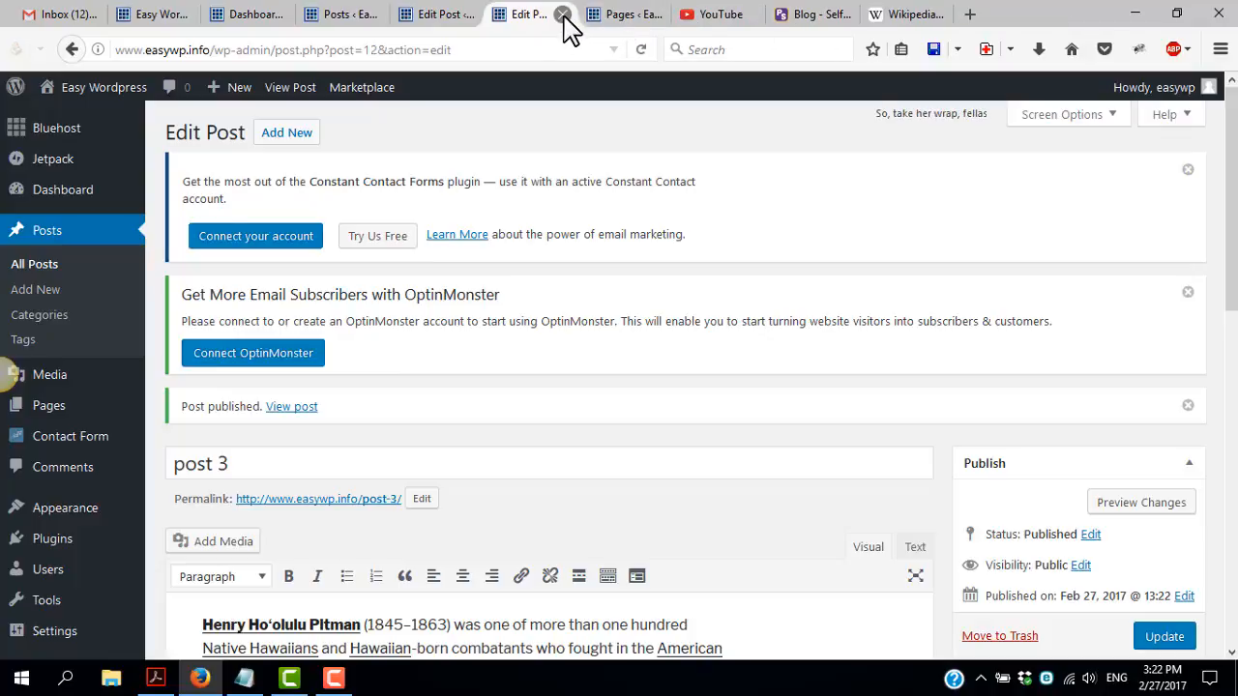
click(564, 13)
click(564, 14)
click(514, 14)
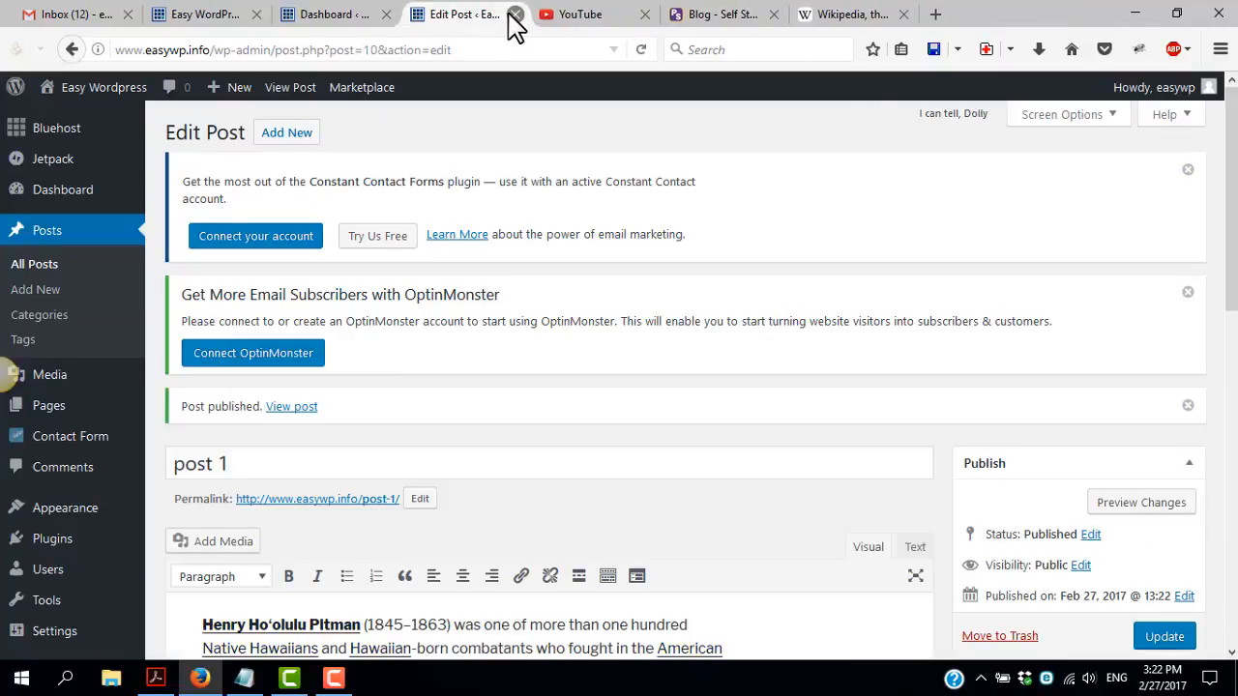
click(515, 14)
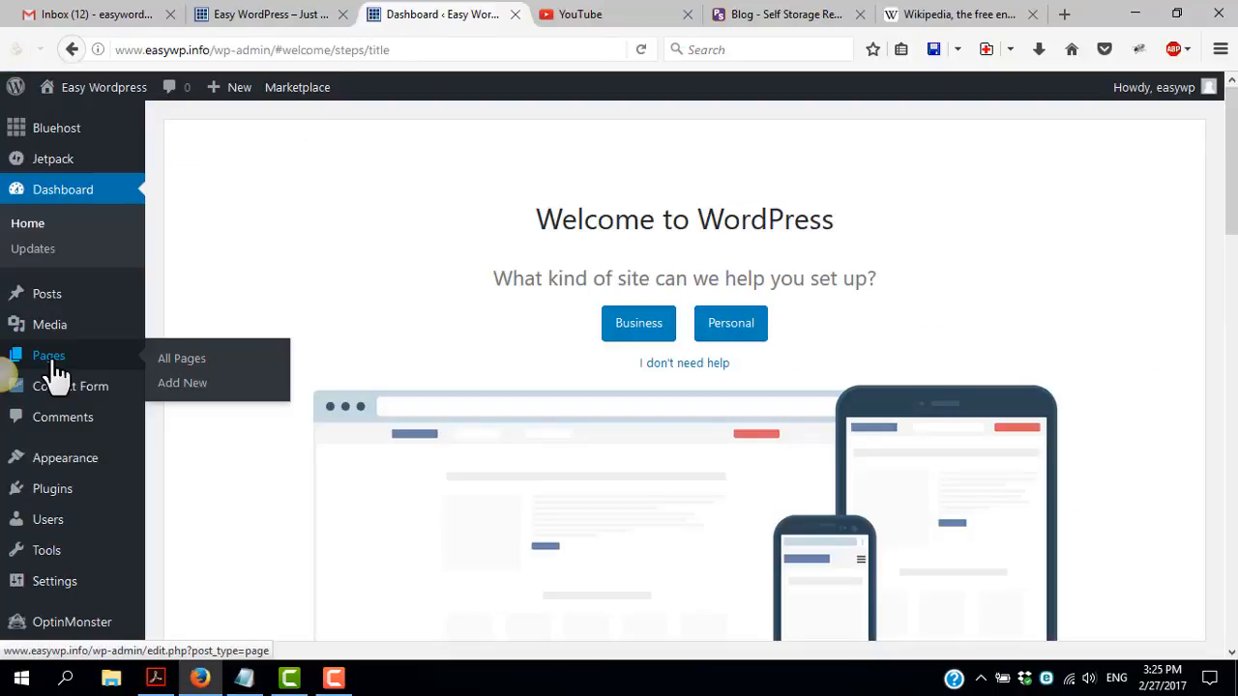
Reload the Easy WordPress site's home page and look through the published posts listed there
mouse_move(54, 301)
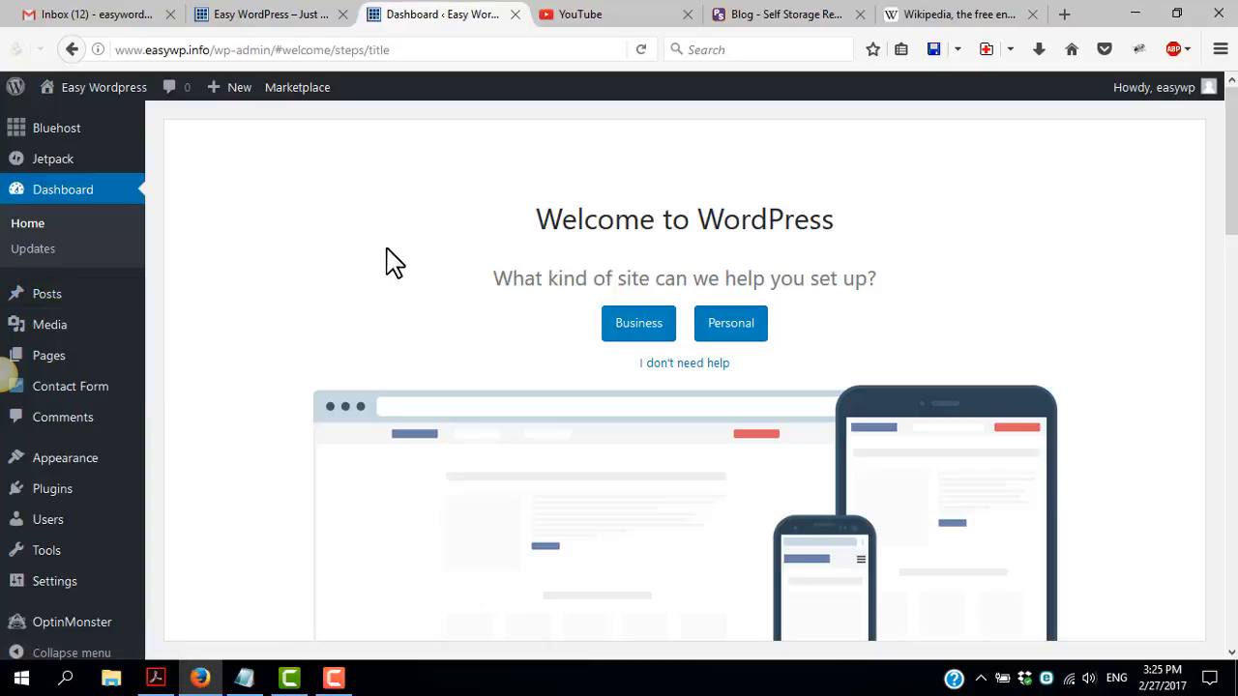
click(299, 17)
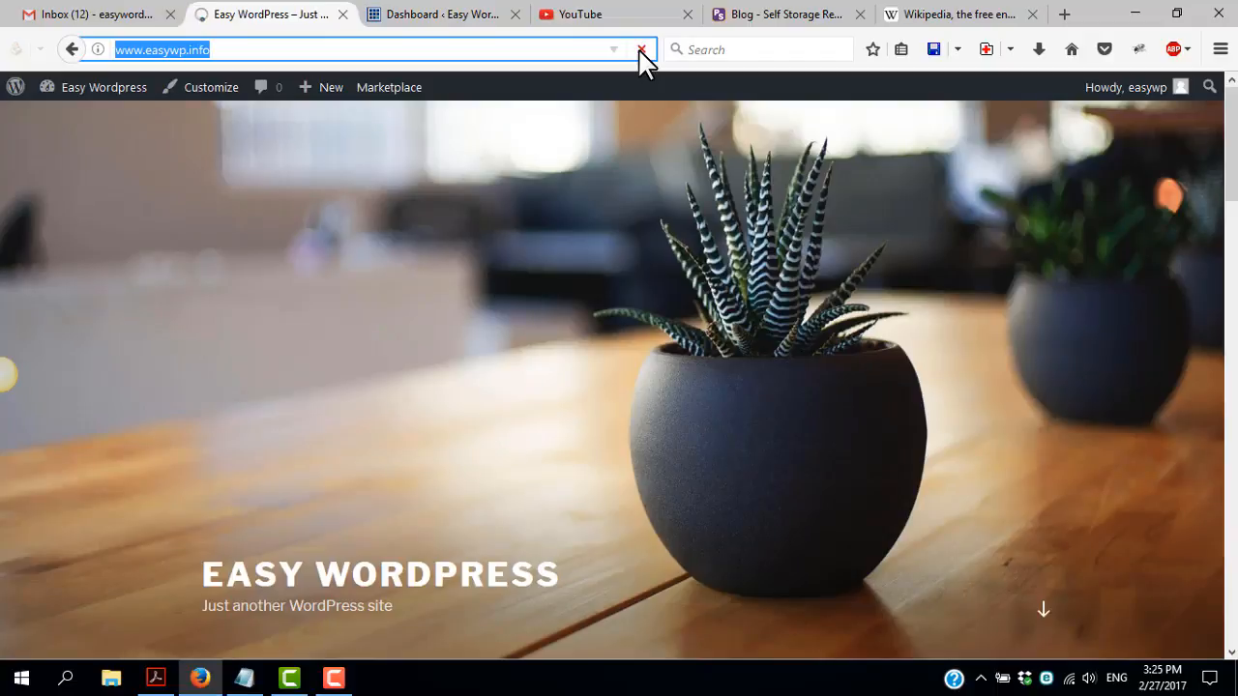
scroll(416, 319, down, 5)
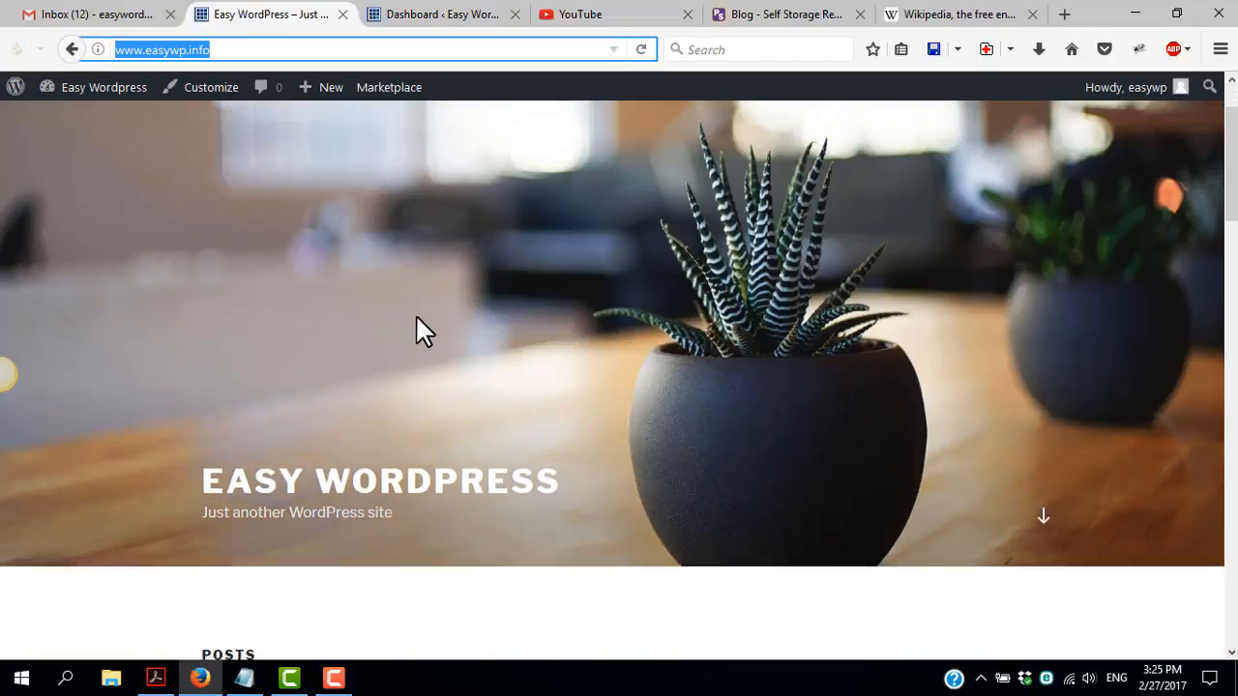
scroll(237, 370, down, 5)
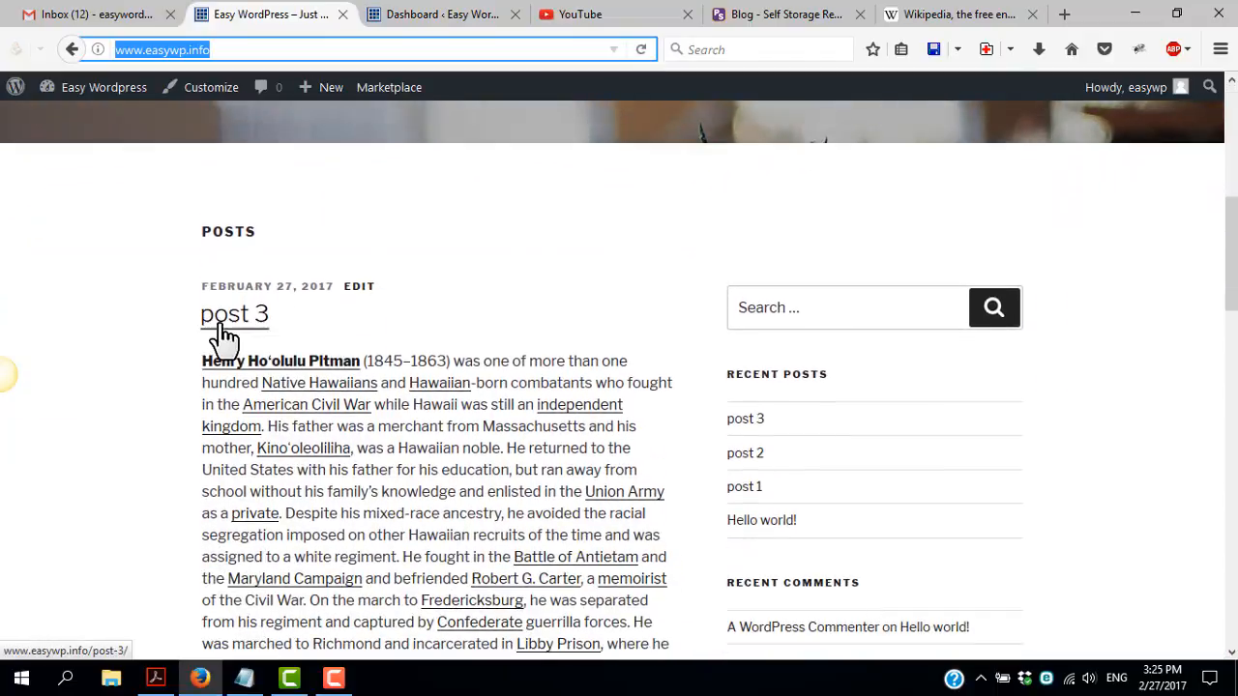
scroll(251, 556, down, 5)
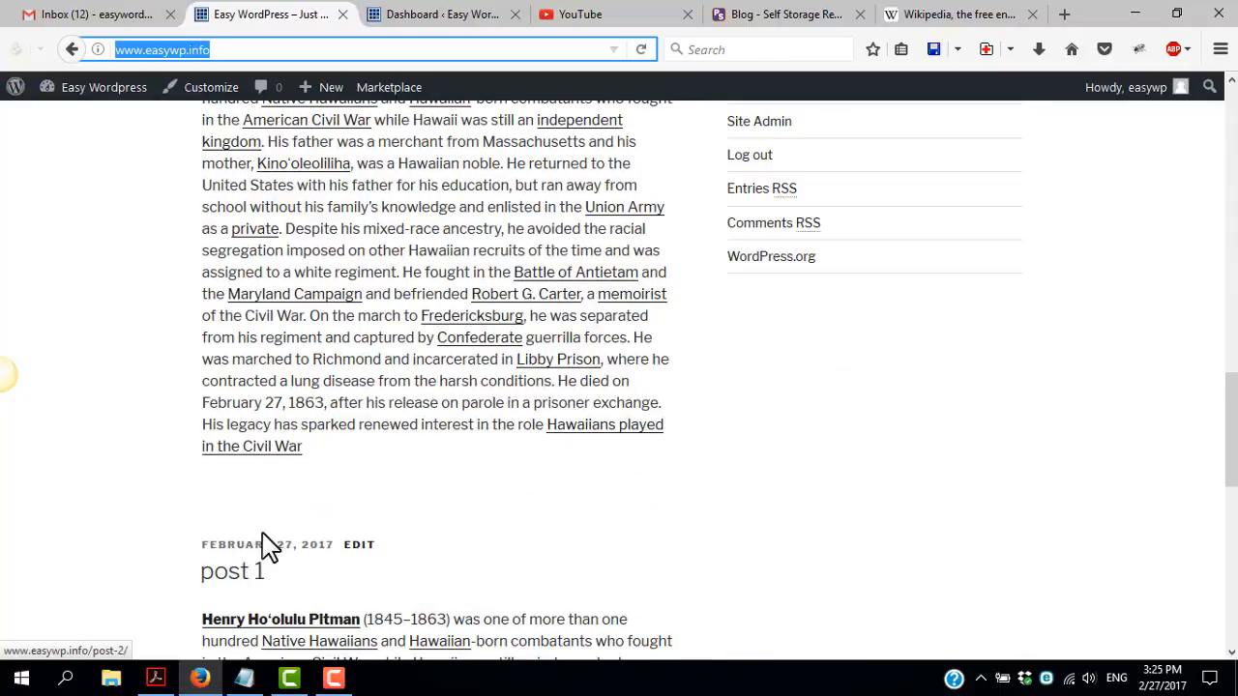
scroll(243, 587, down, 5)
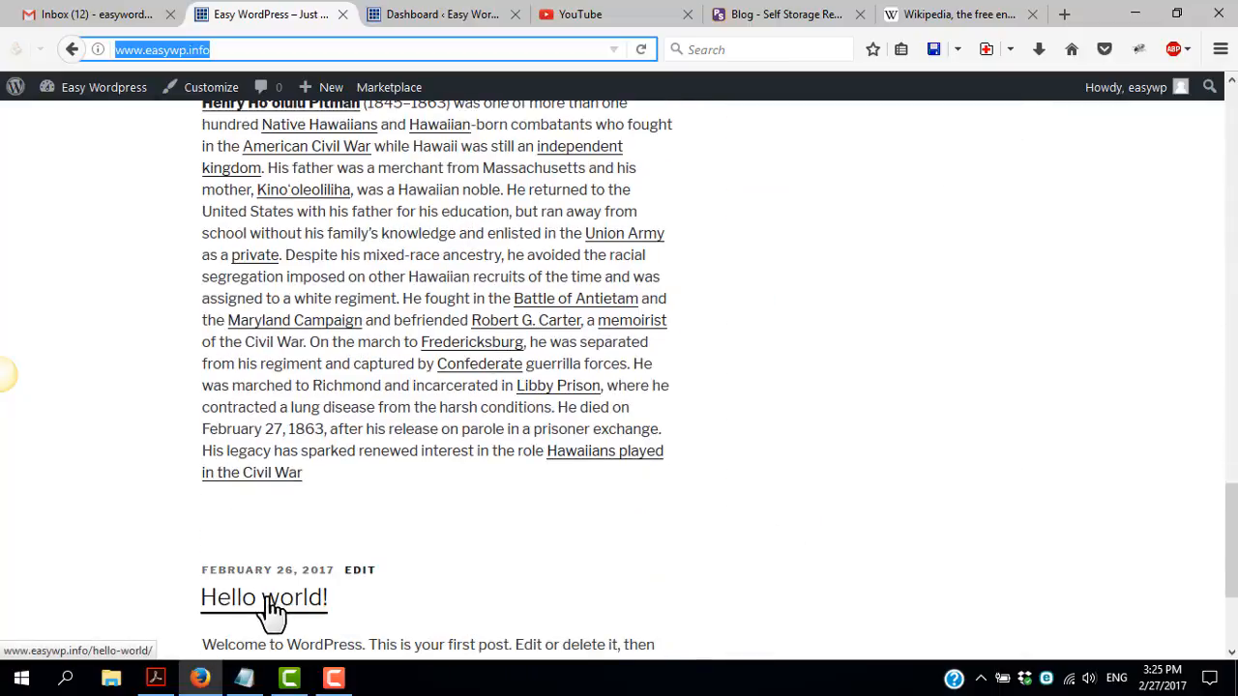
scroll(491, 508, up, 5)
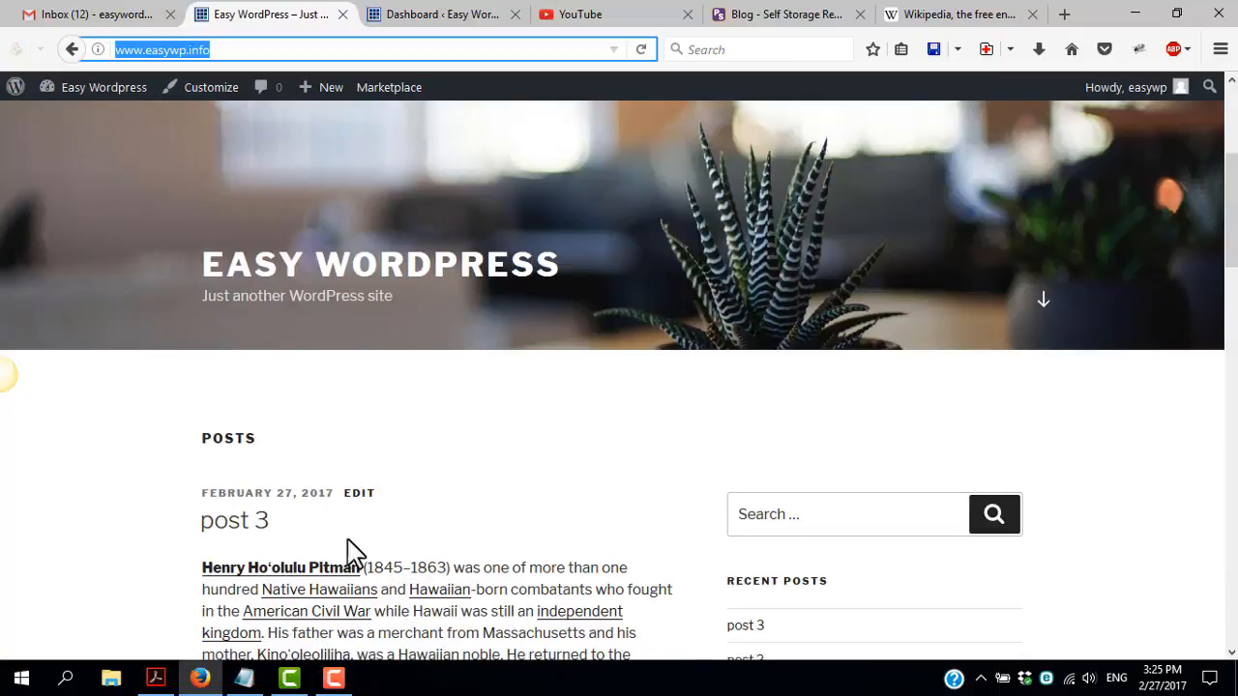
scroll(458, 397, up, 3)
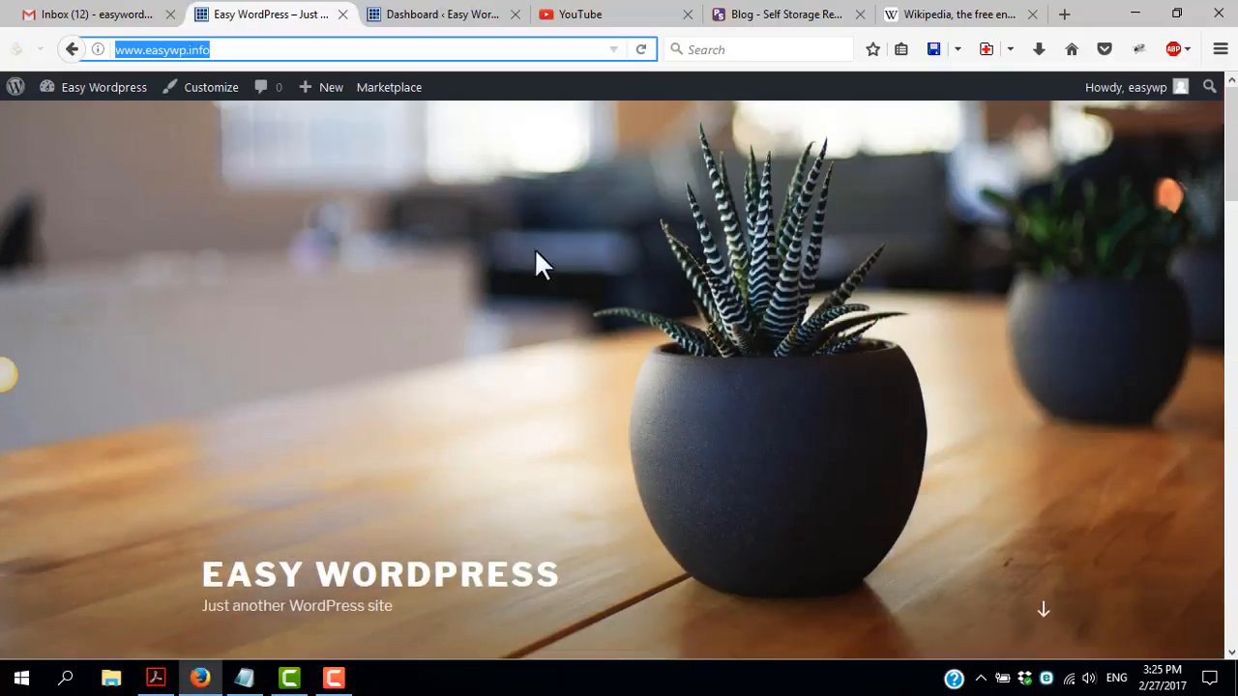
Compare the example self storage website's blog page with the posts section on the Easy WordPress home page
click(764, 16)
scroll(724, 243, up, 4)
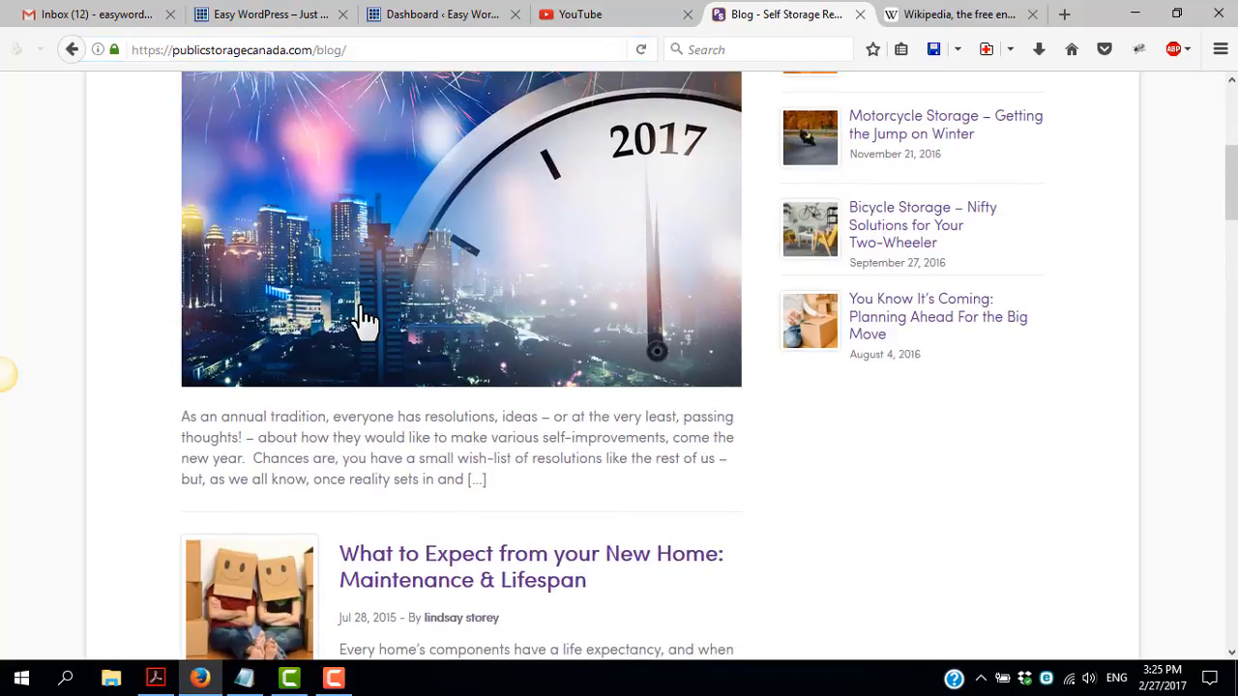
click(259, 15)
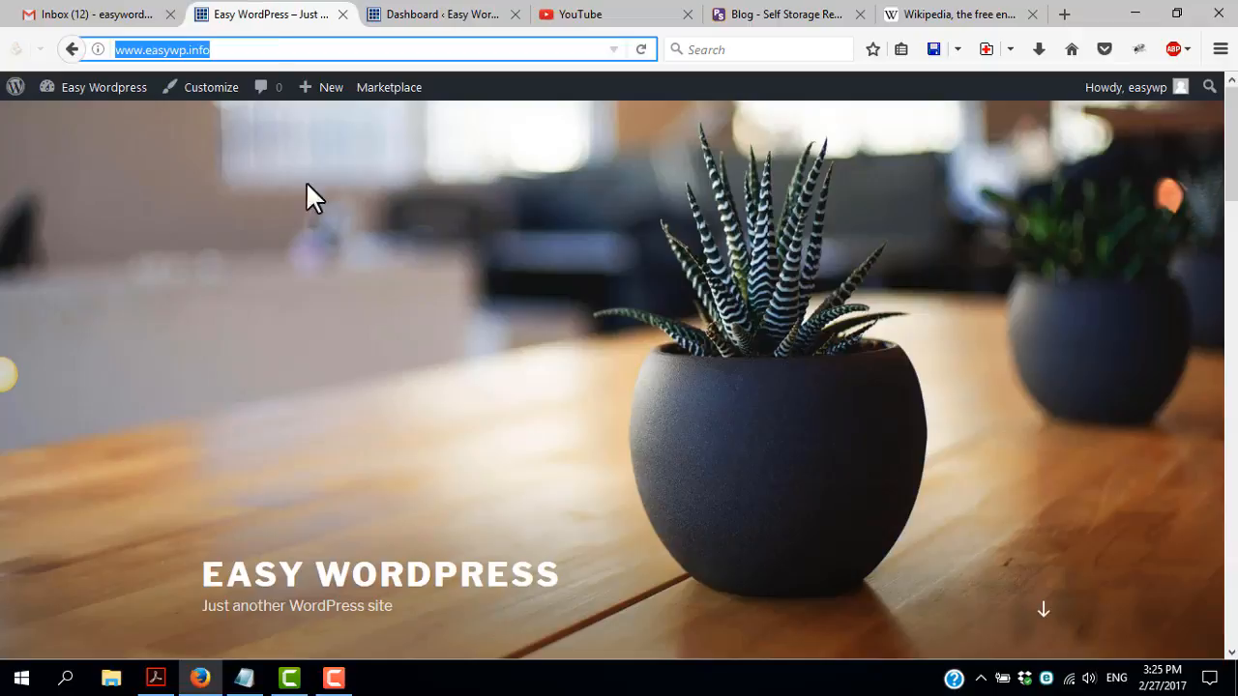
scroll(395, 339, down, 4)
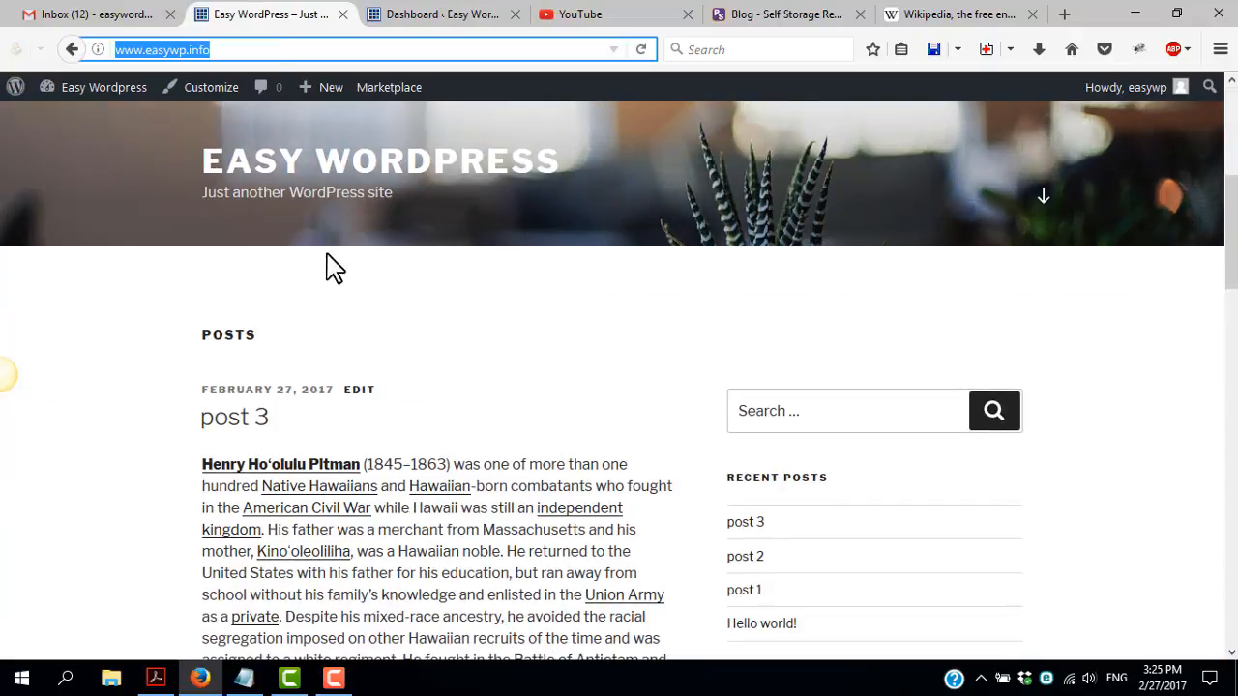
scroll(312, 340, up, 2)
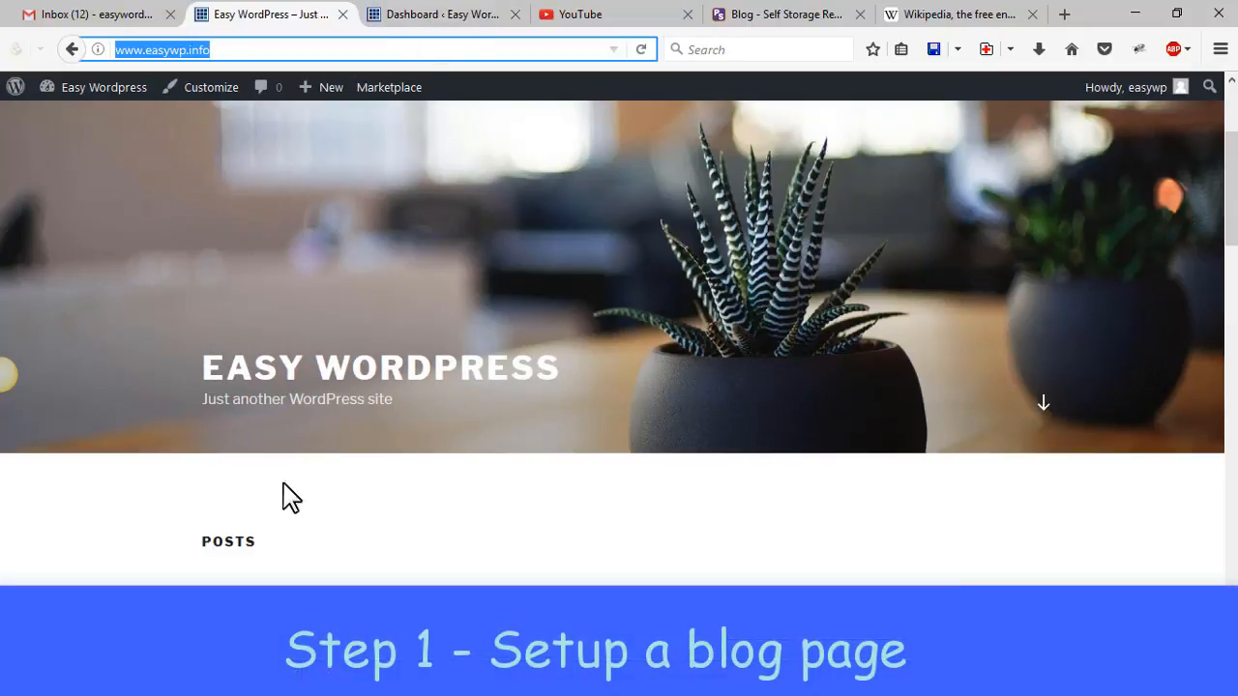
Add a new page titled "Blog" with an empty body and publish it
click(462, 21)
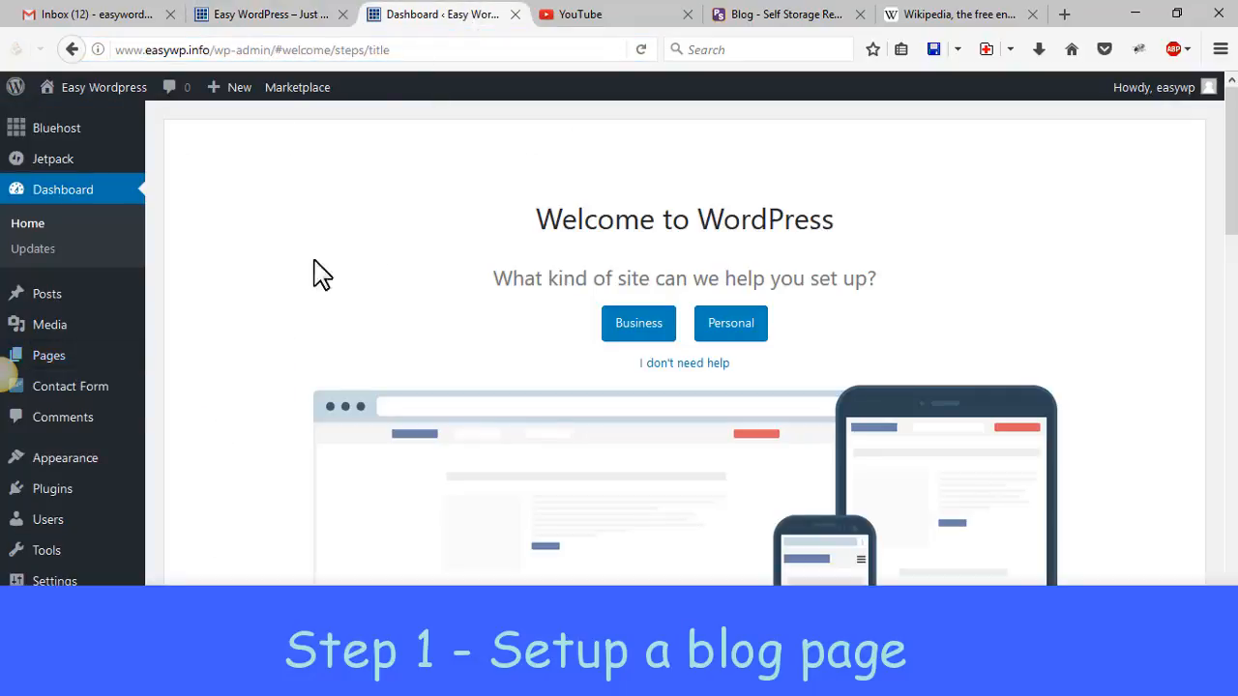
mouse_move(54, 364)
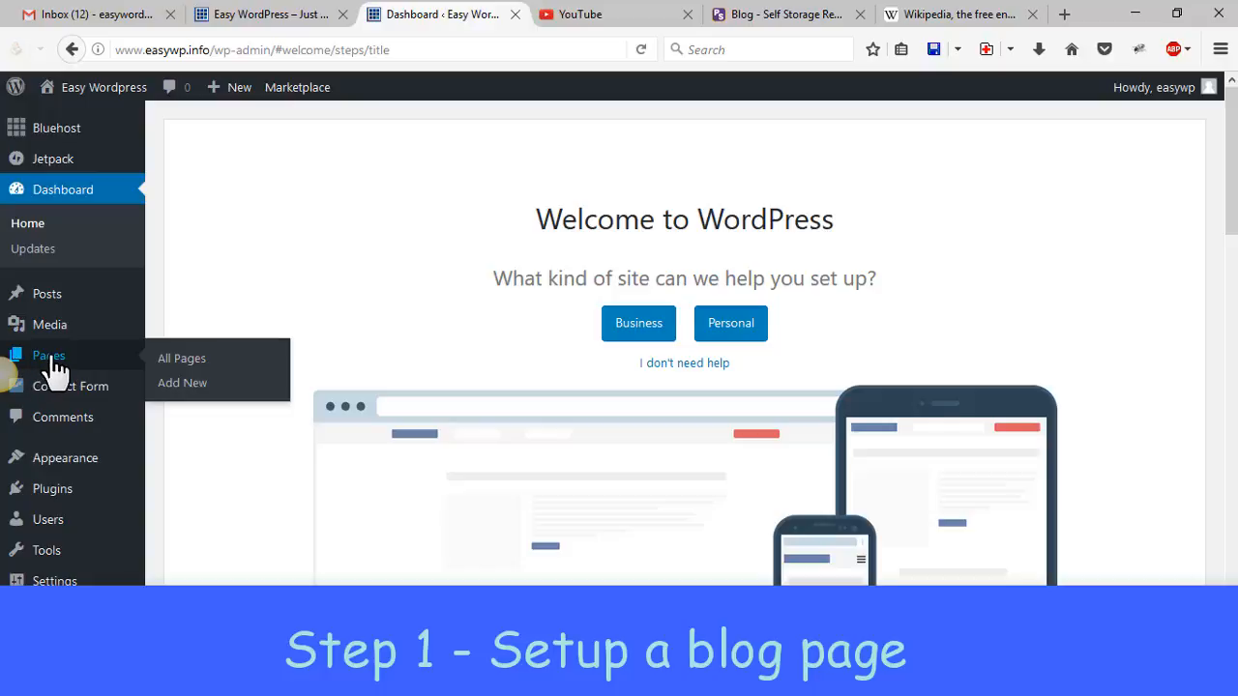
click(184, 387)
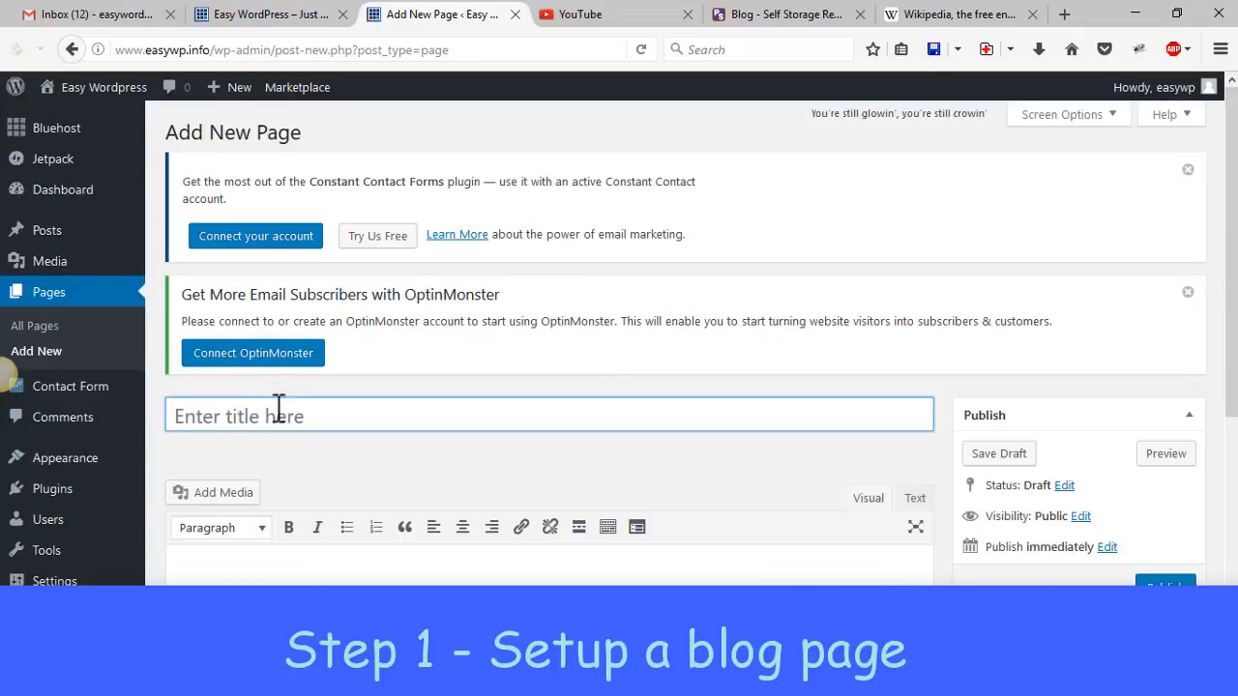
click(287, 414)
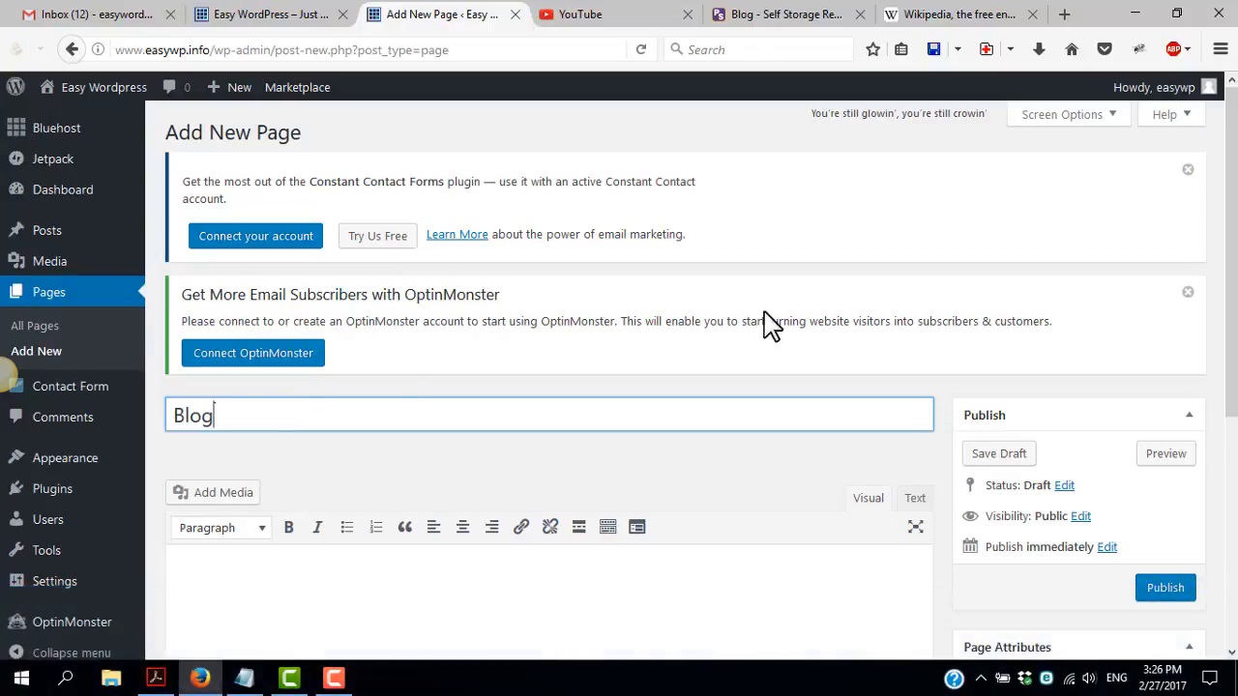
click(1177, 591)
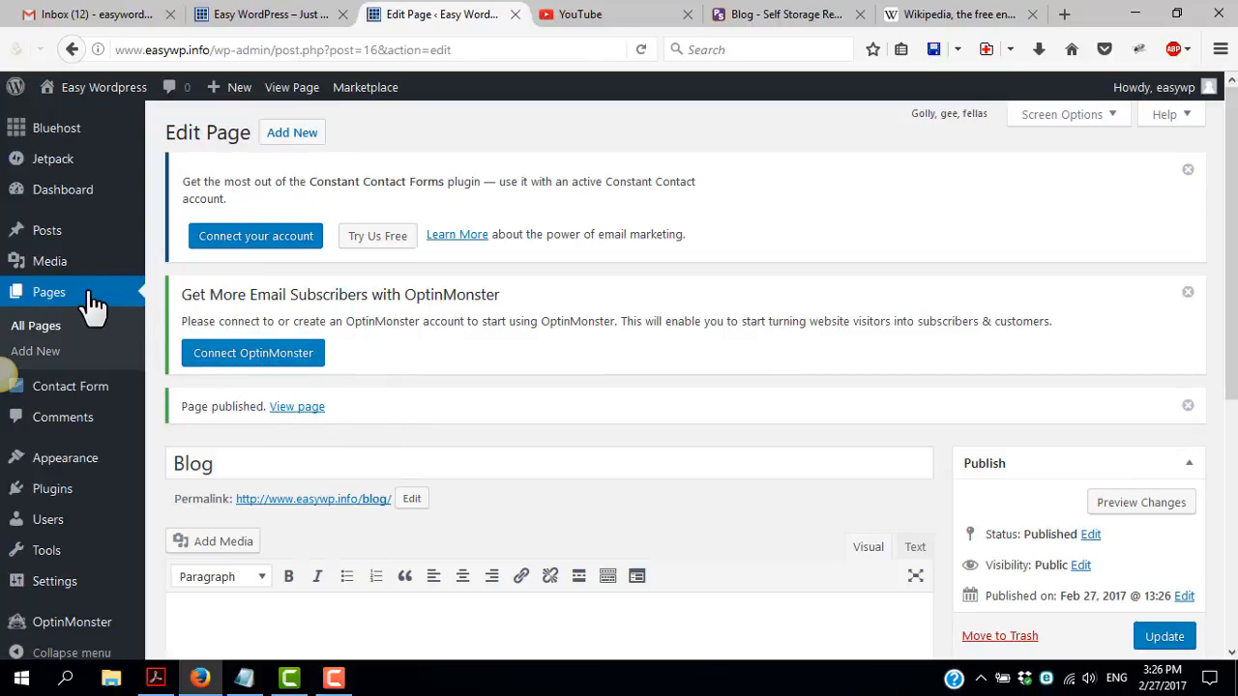
Review the list of all pages and open the site's Reading settings
click(42, 300)
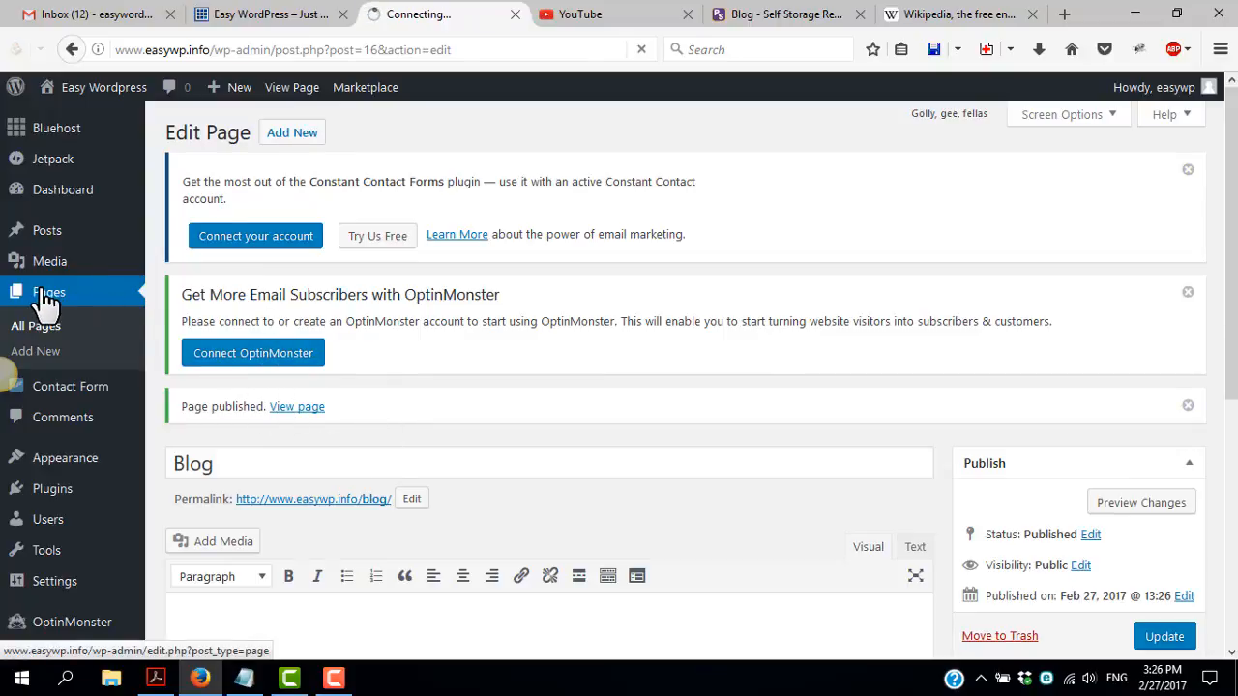
scroll(354, 415, down, 5)
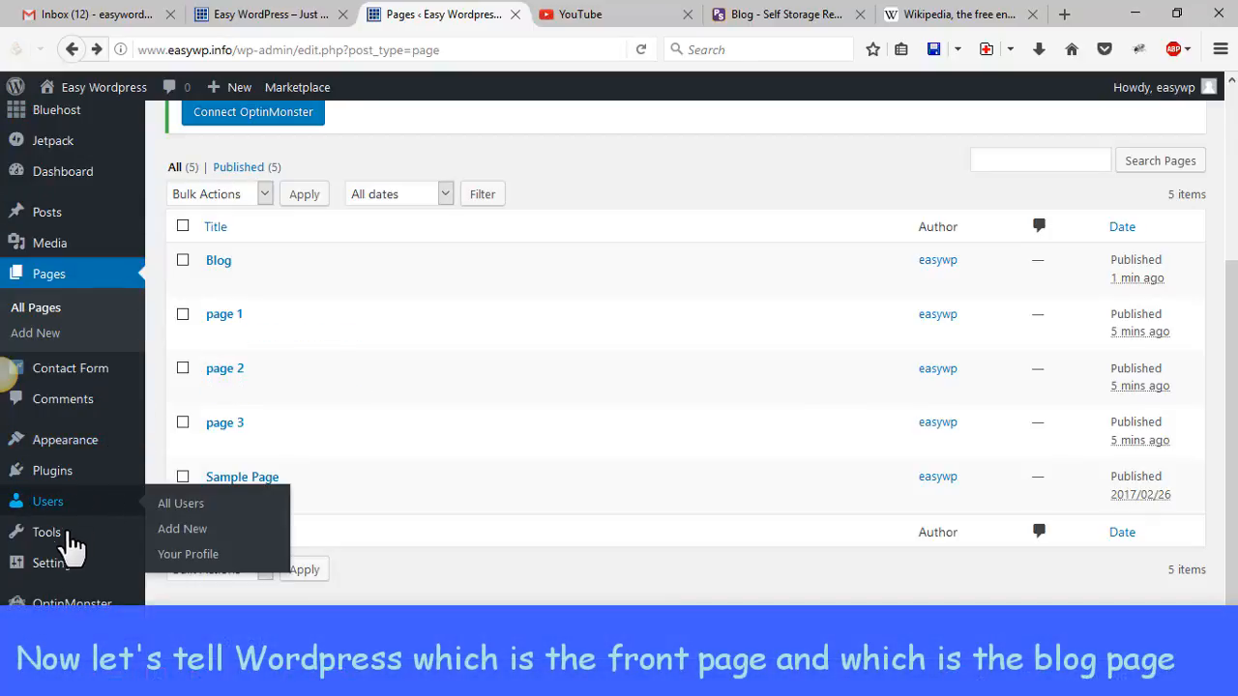
mouse_move(60, 571)
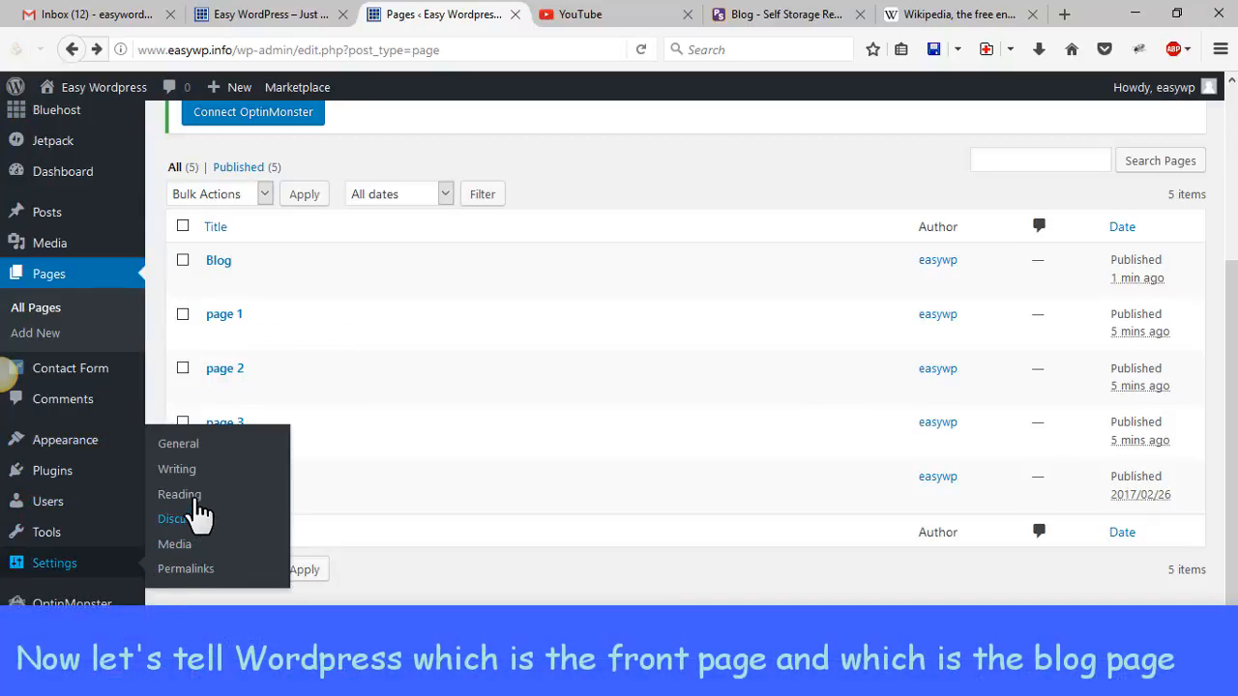
click(183, 496)
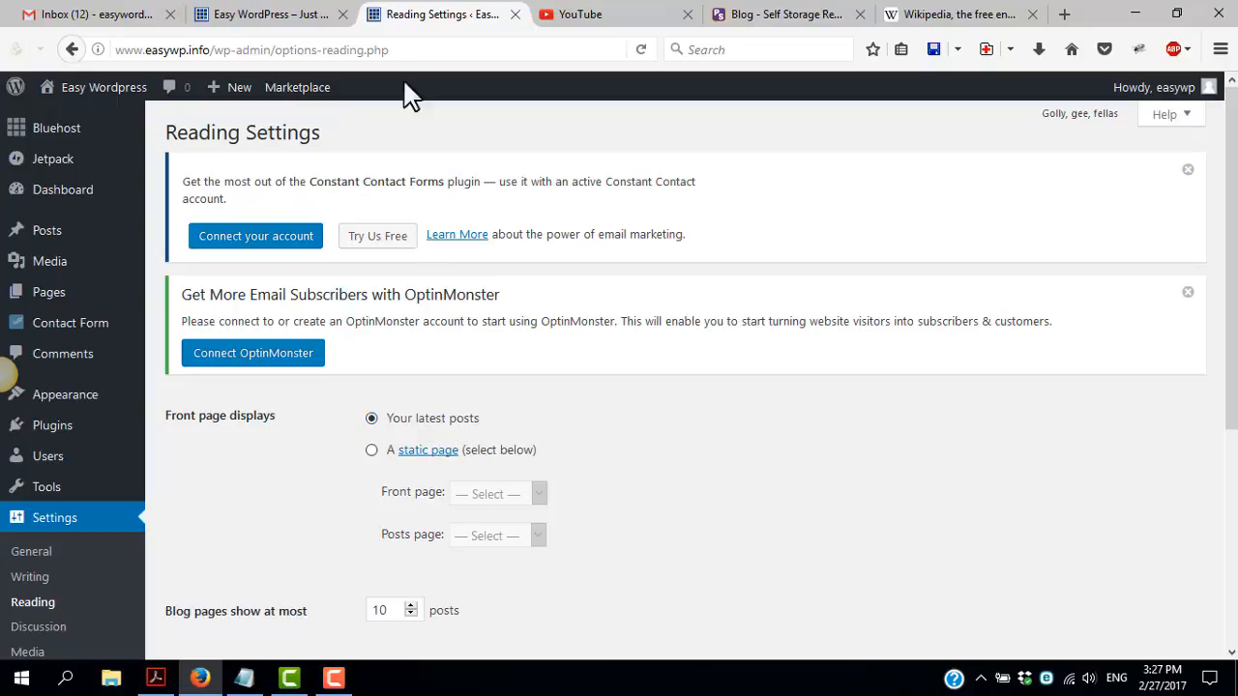
Look over the latest posts on the site's home page and return to the Reading settings
click(276, 14)
scroll(380, 390, down, 5)
scroll(380, 389, down, 1)
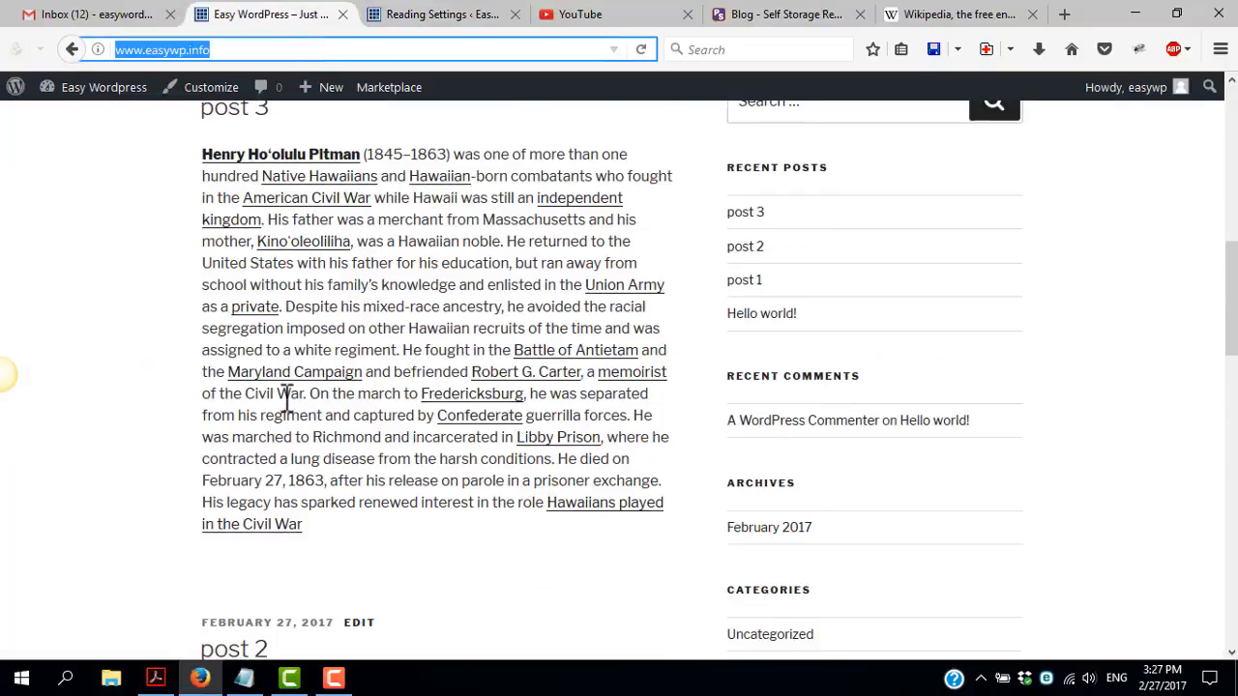
scroll(319, 270, up, 8)
click(415, 14)
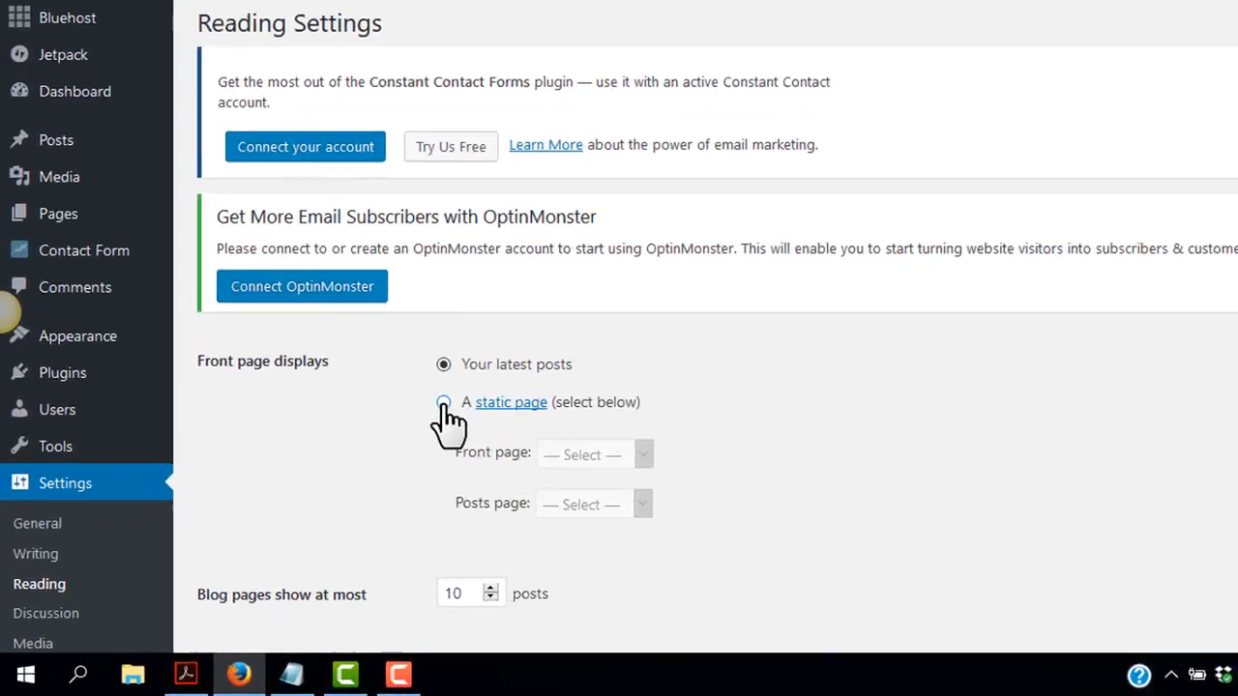
Make the front page display a static page and choose "page 1" as the front page
click(387, 441)
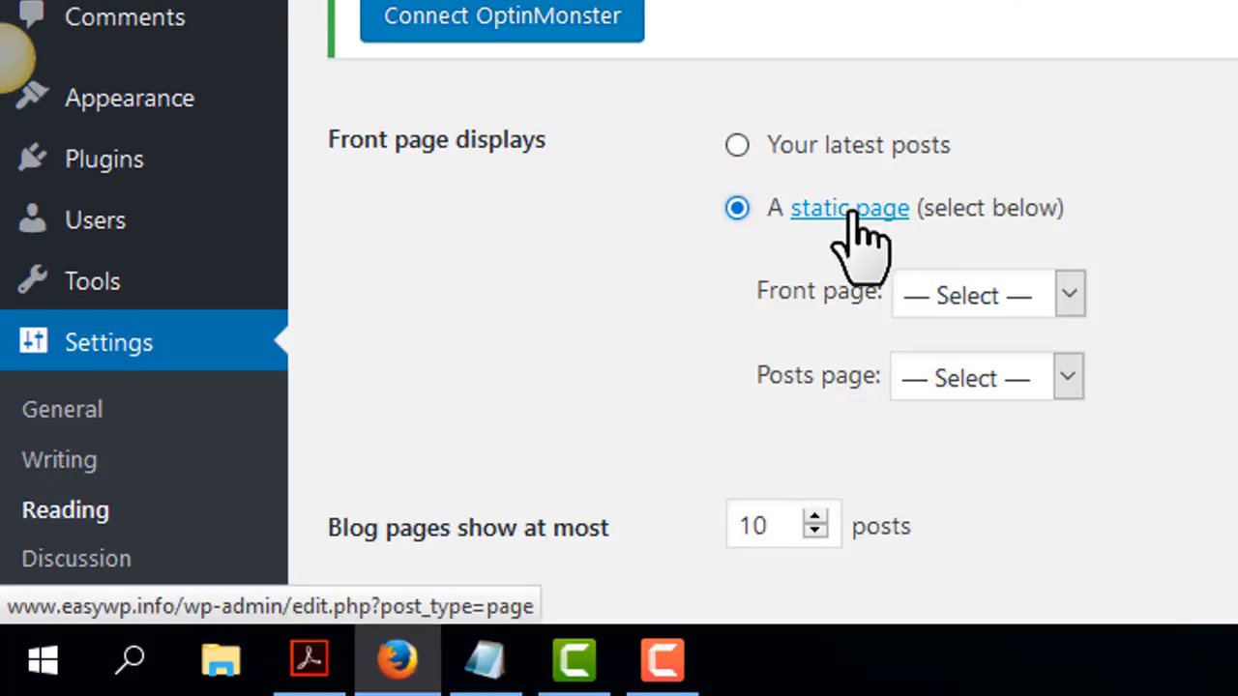
click(1063, 308)
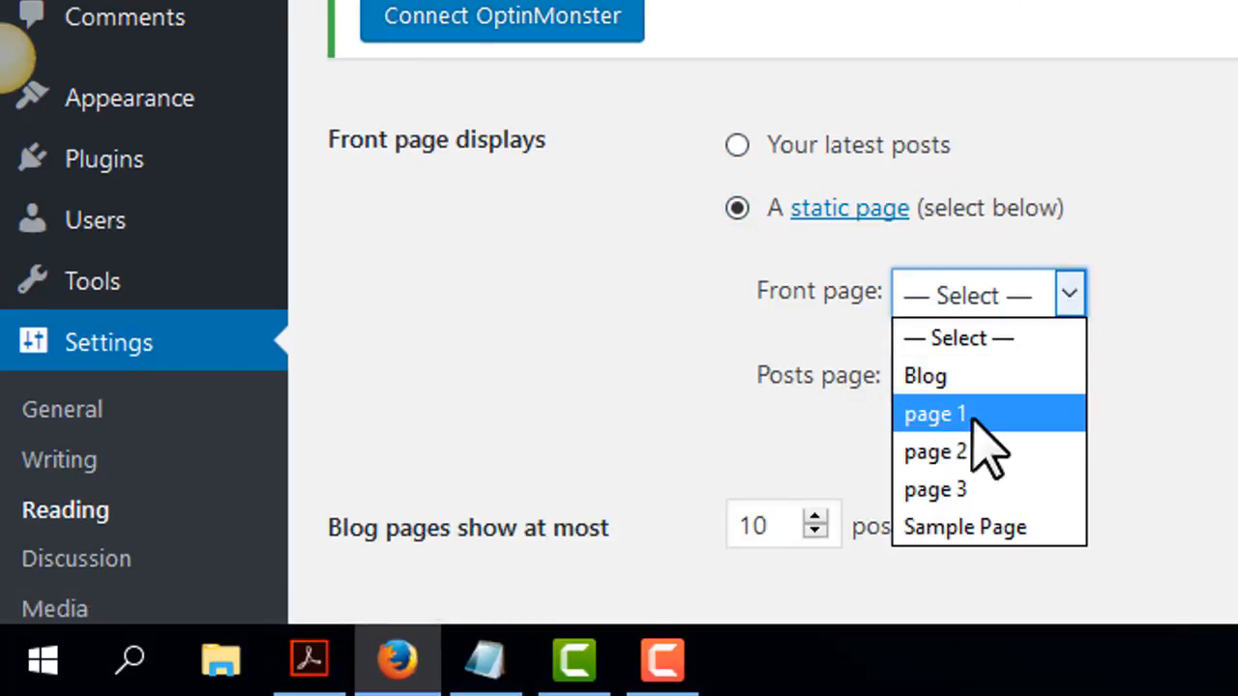
click(940, 422)
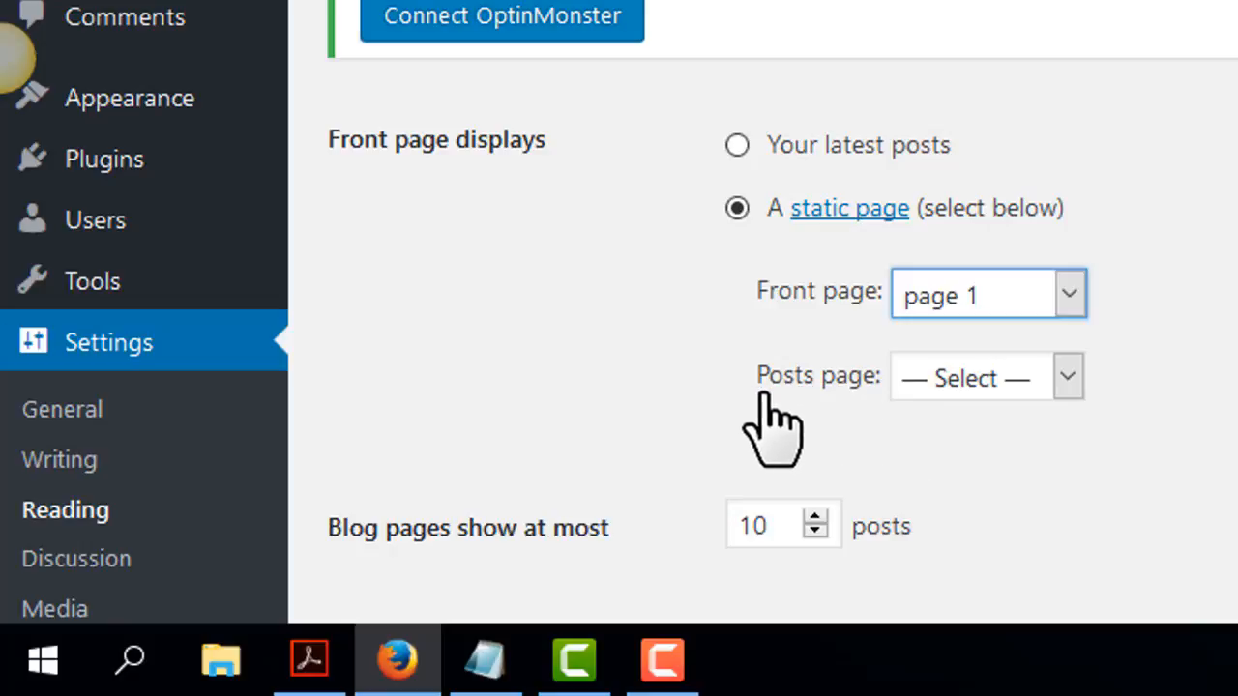
Set the posts page to "Blog", check both page selections, and save the Reading settings
click(970, 382)
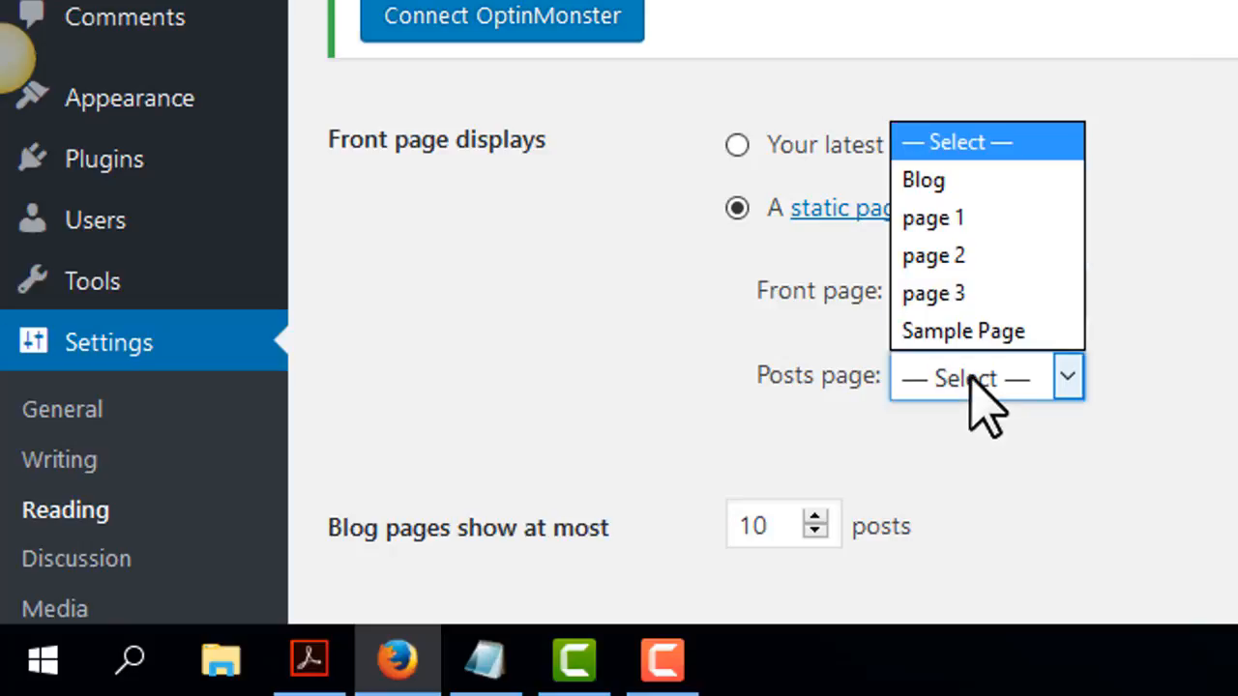
click(923, 180)
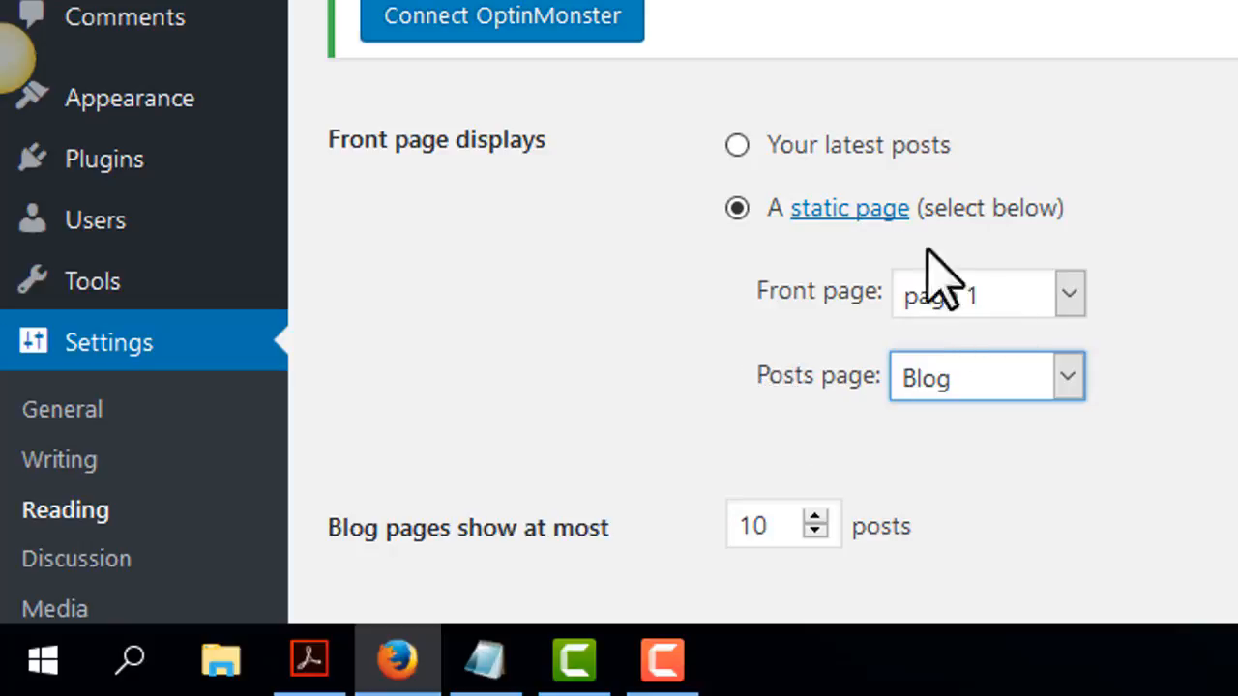
click(737, 208)
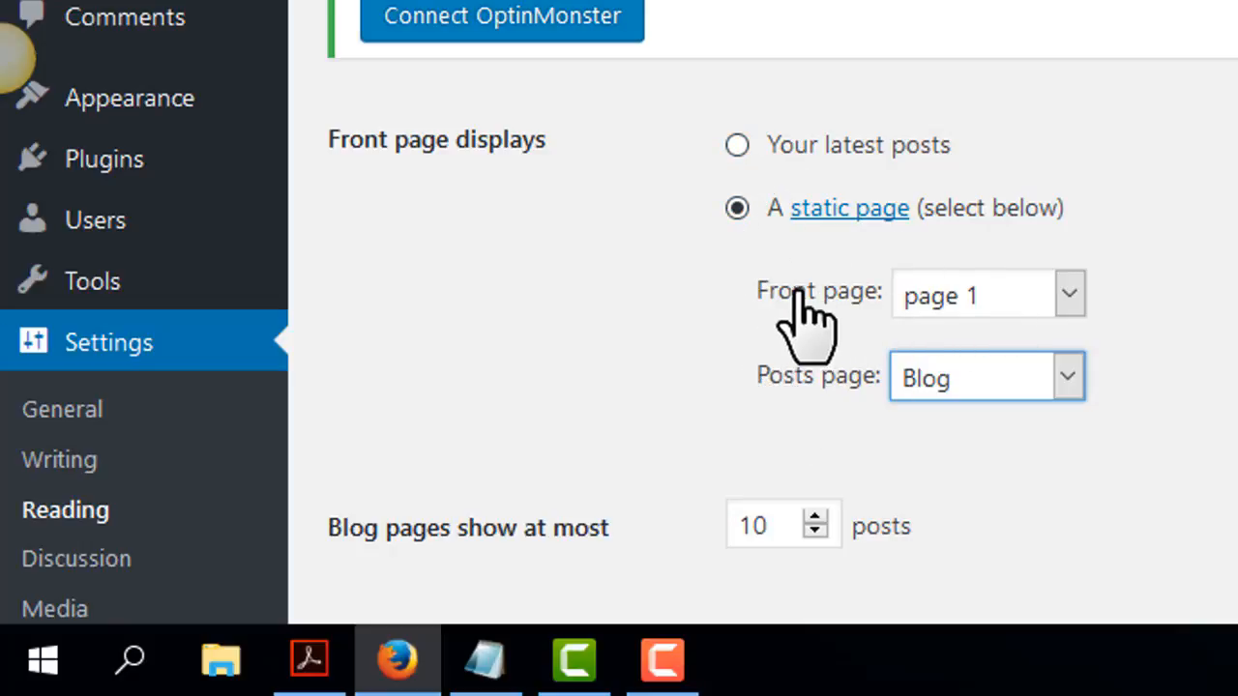
click(962, 295)
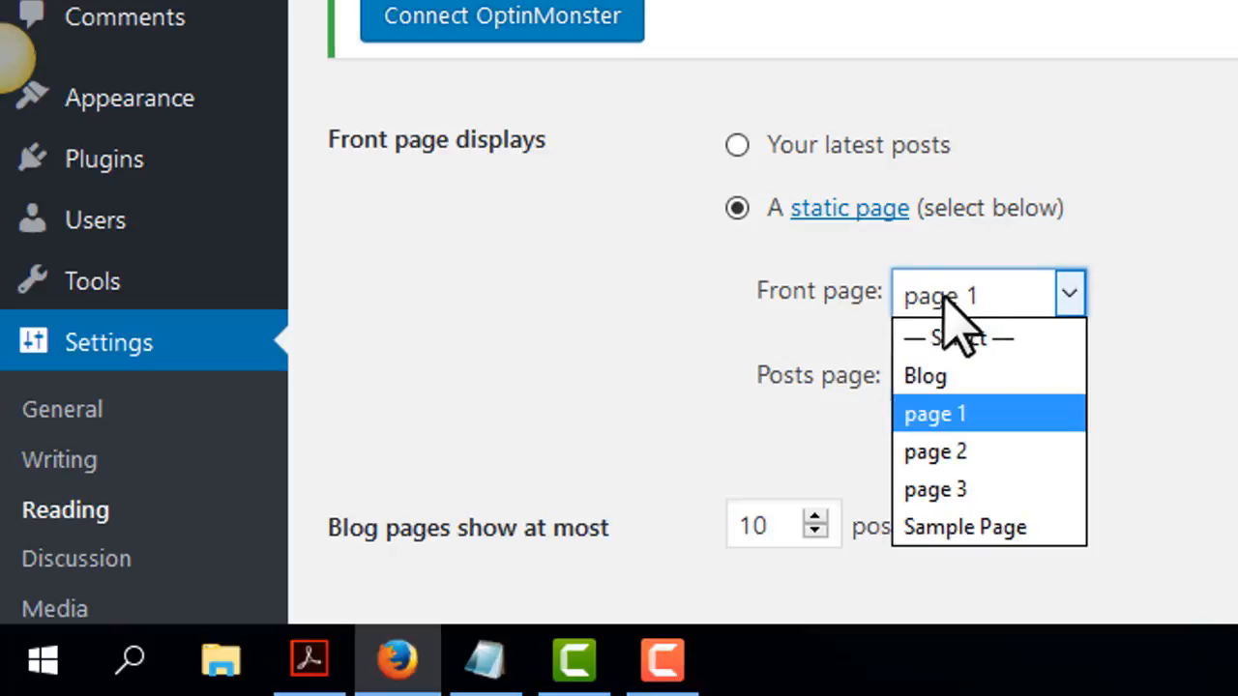
click(960, 297)
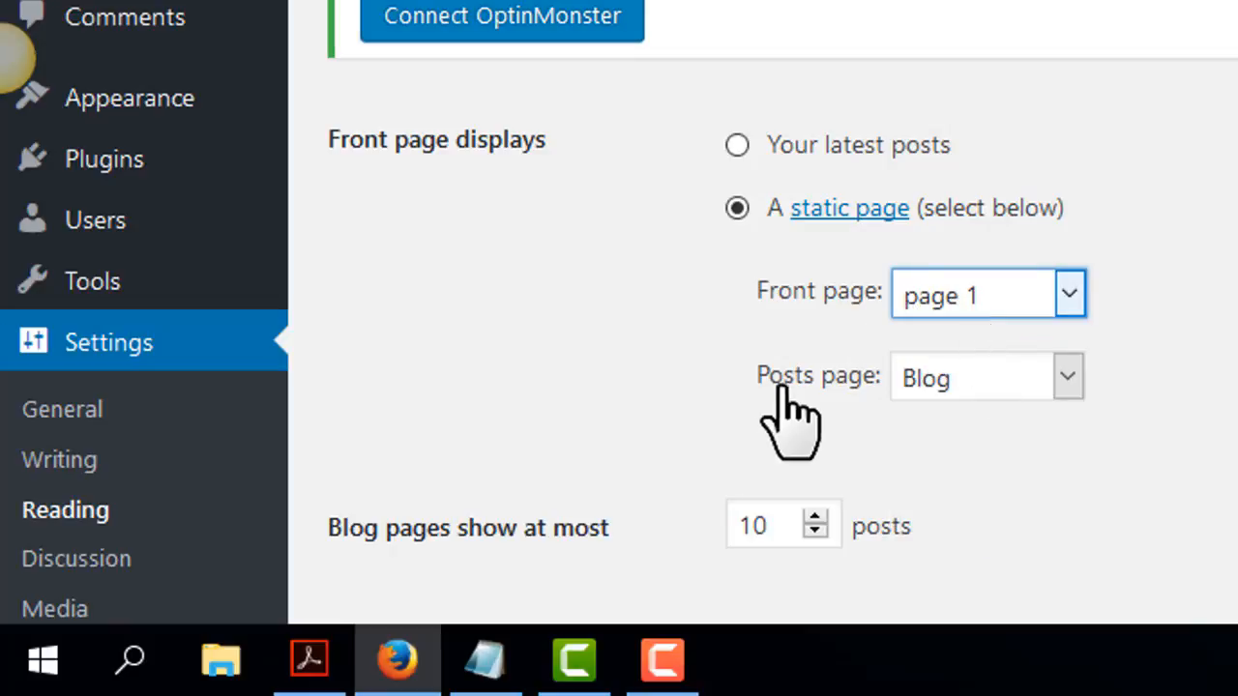
click(980, 384)
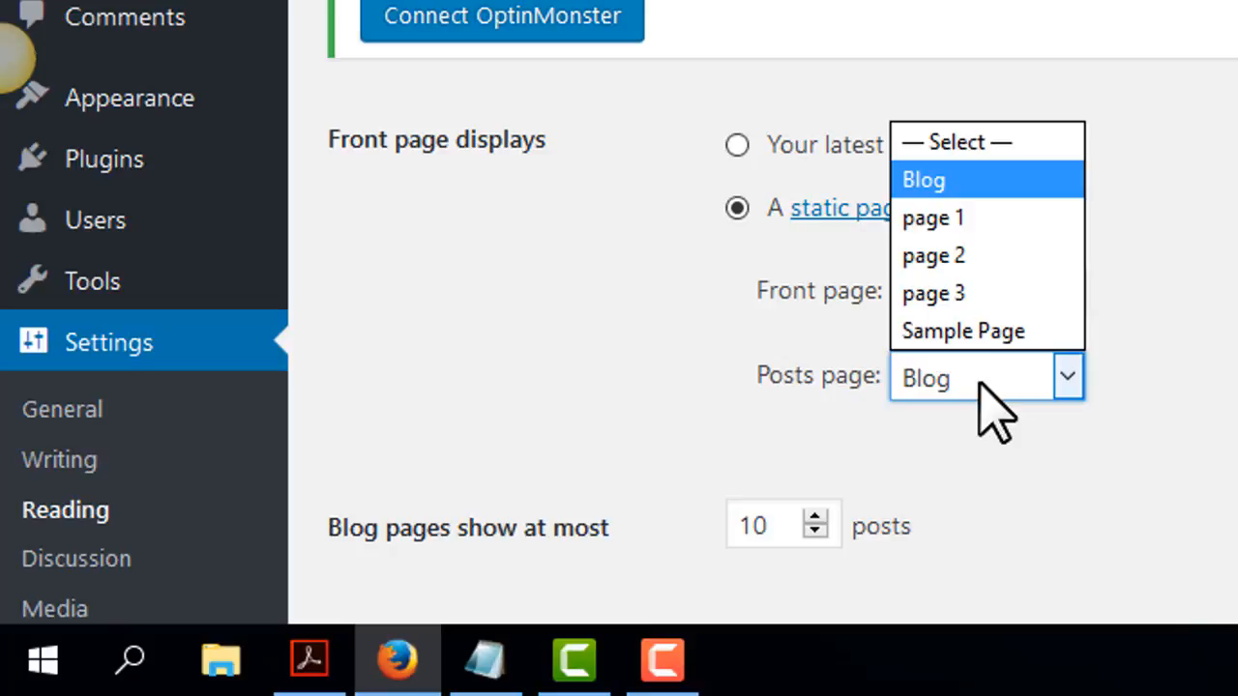
click(934, 380)
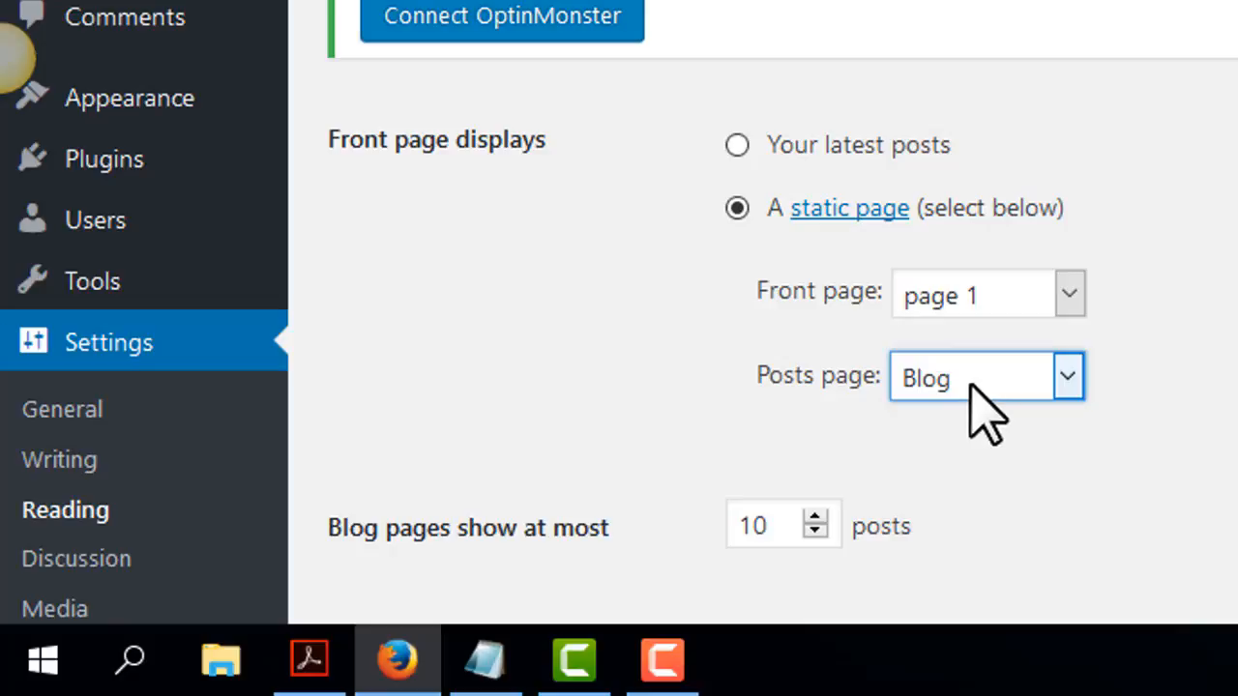
scroll(982, 406, down, 6)
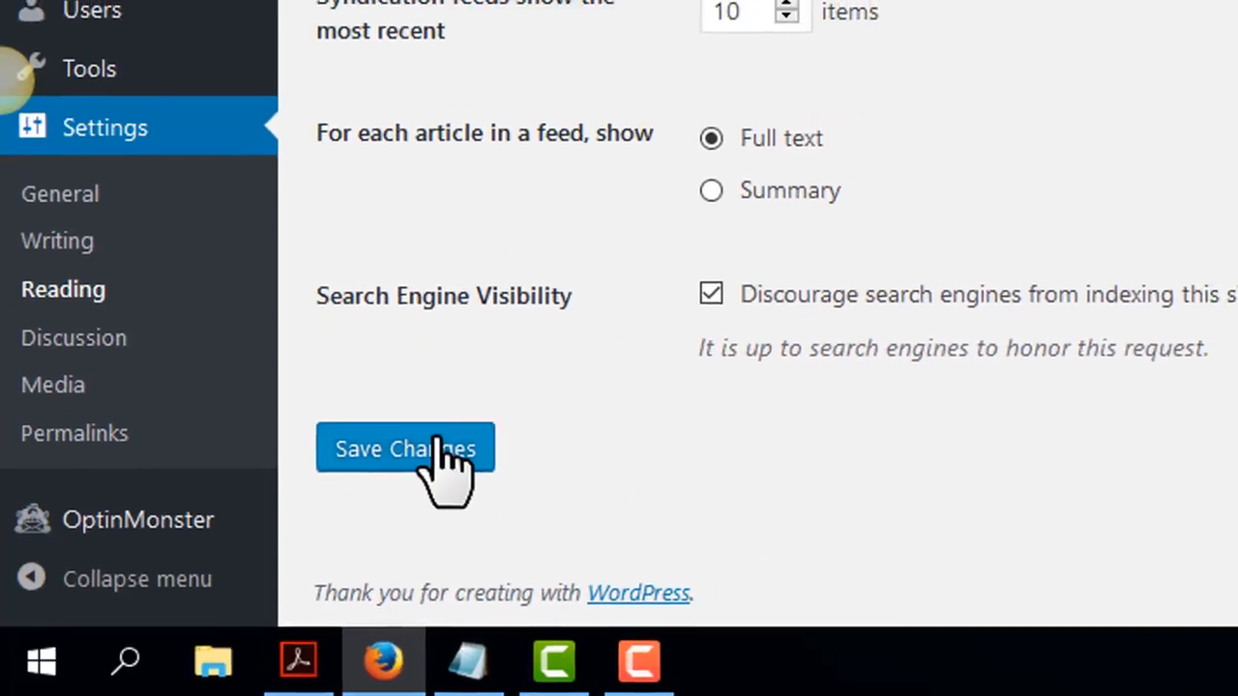
click(440, 450)
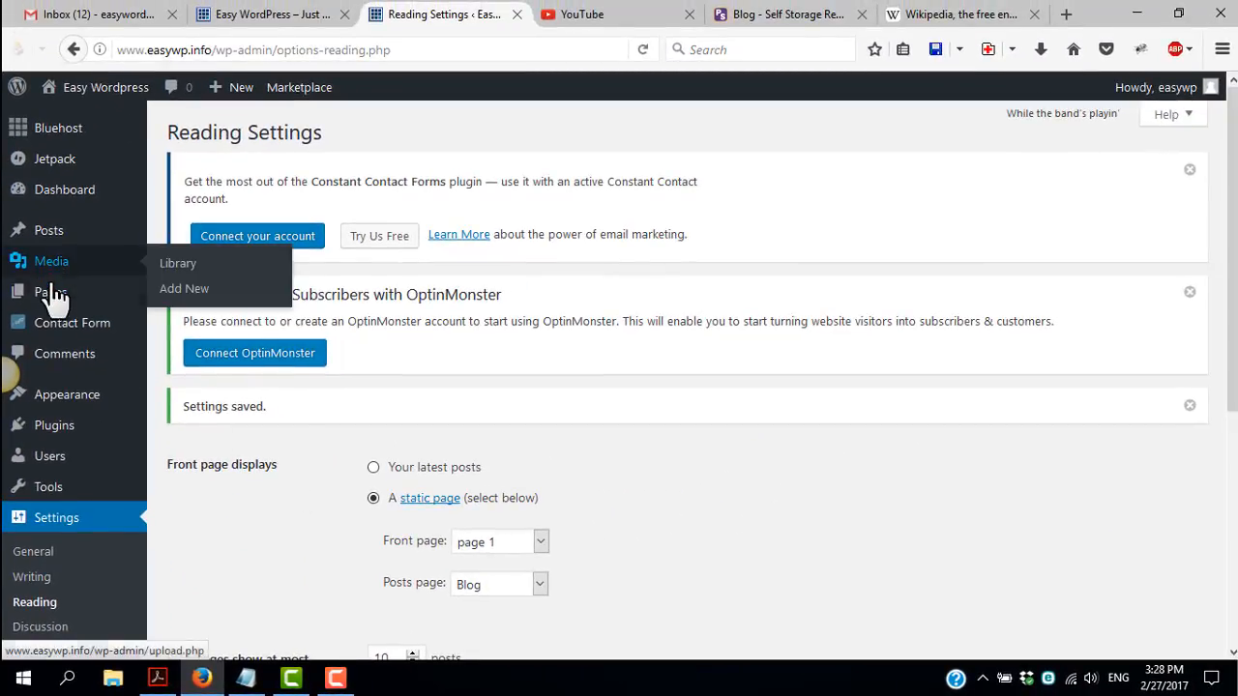
Open the site's menu editor and create a new menu named "Main menu"
mouse_move(53, 305)
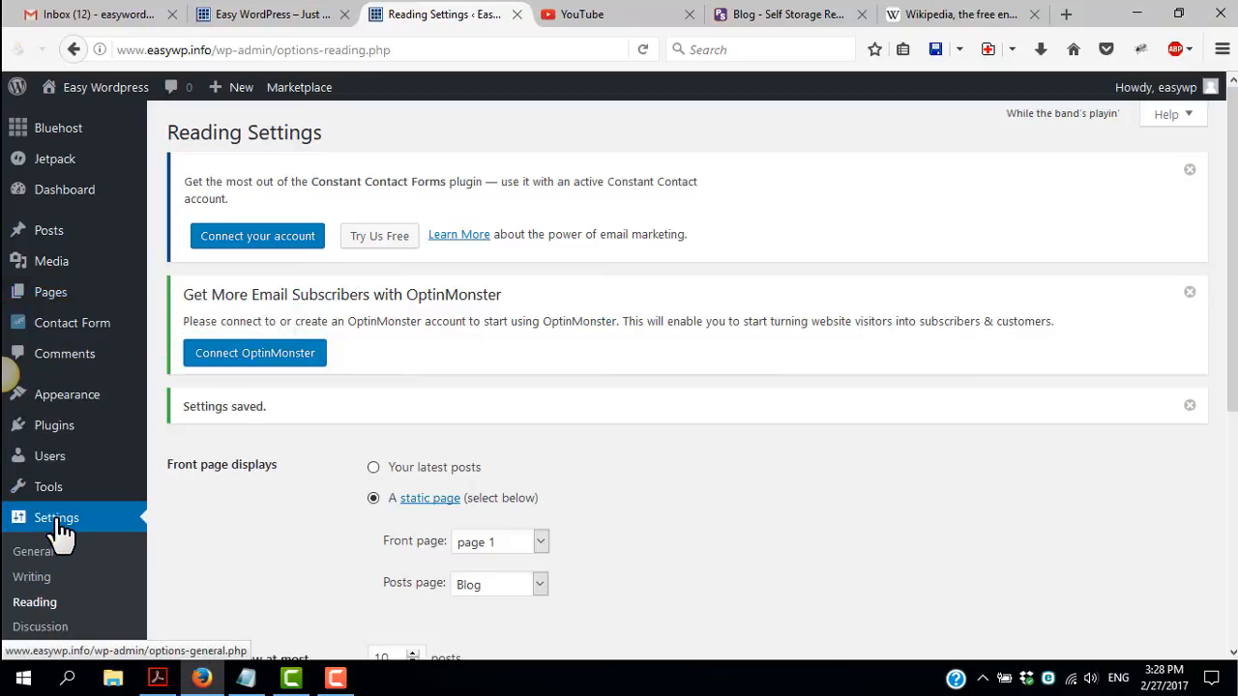
scroll(373, 527, down, 2)
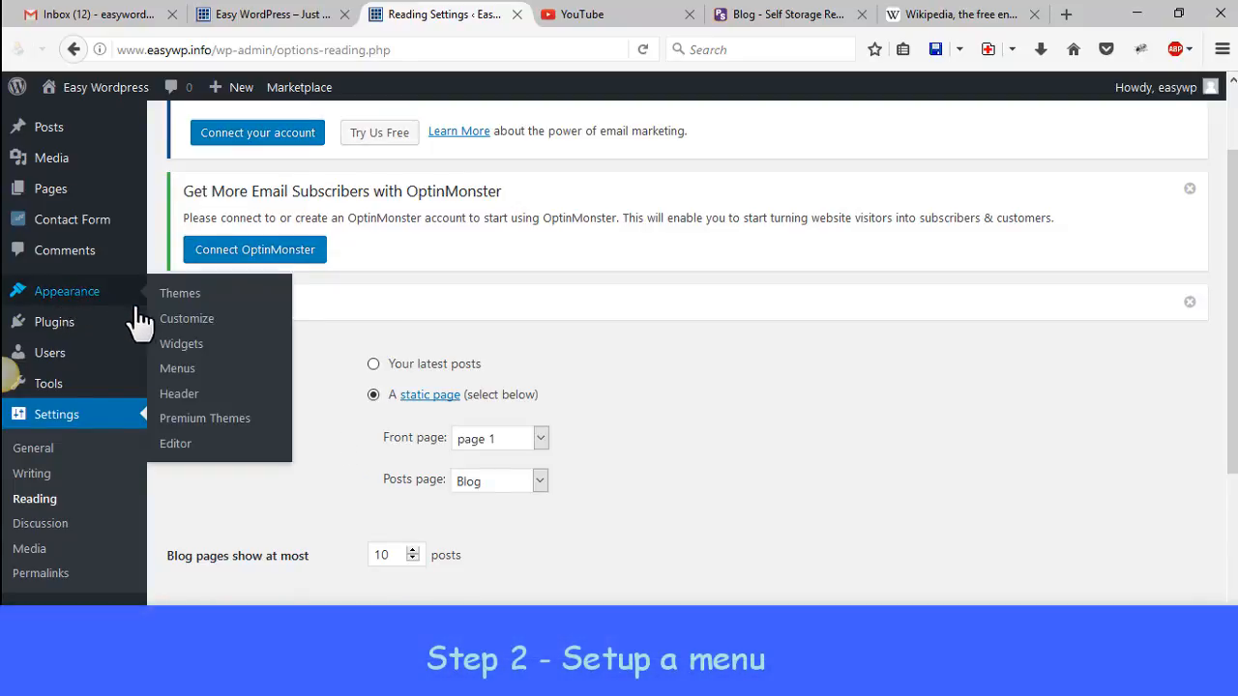
click(184, 375)
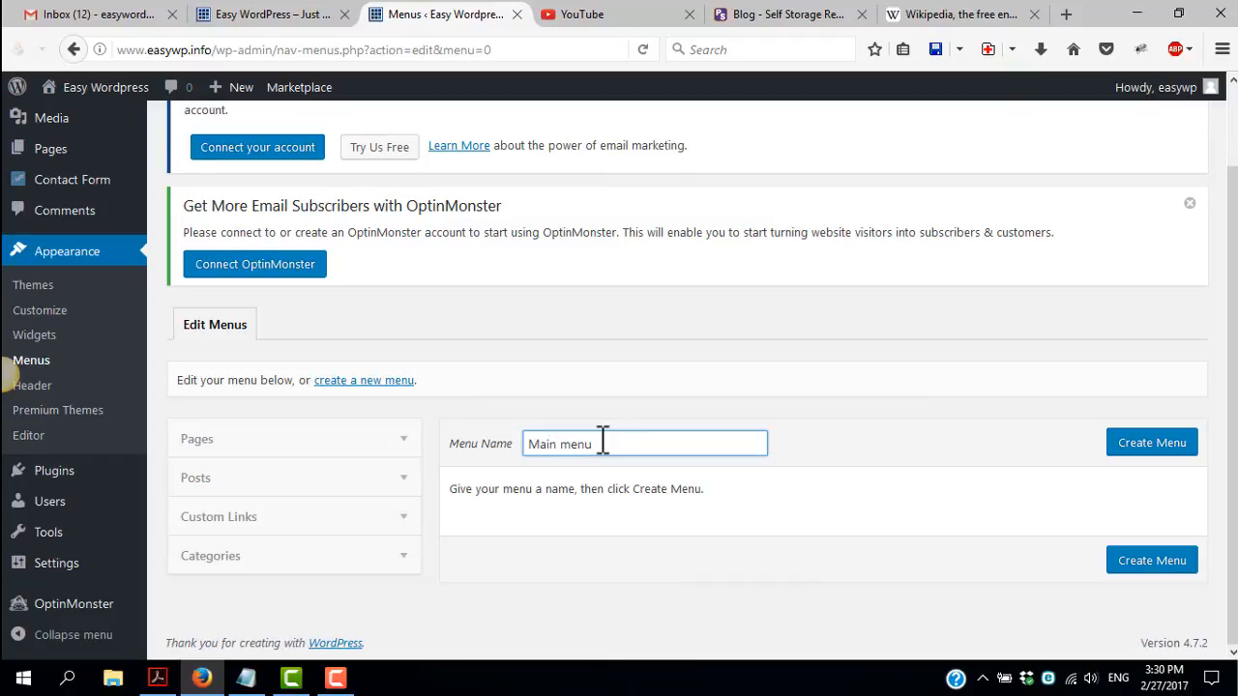
click(1170, 448)
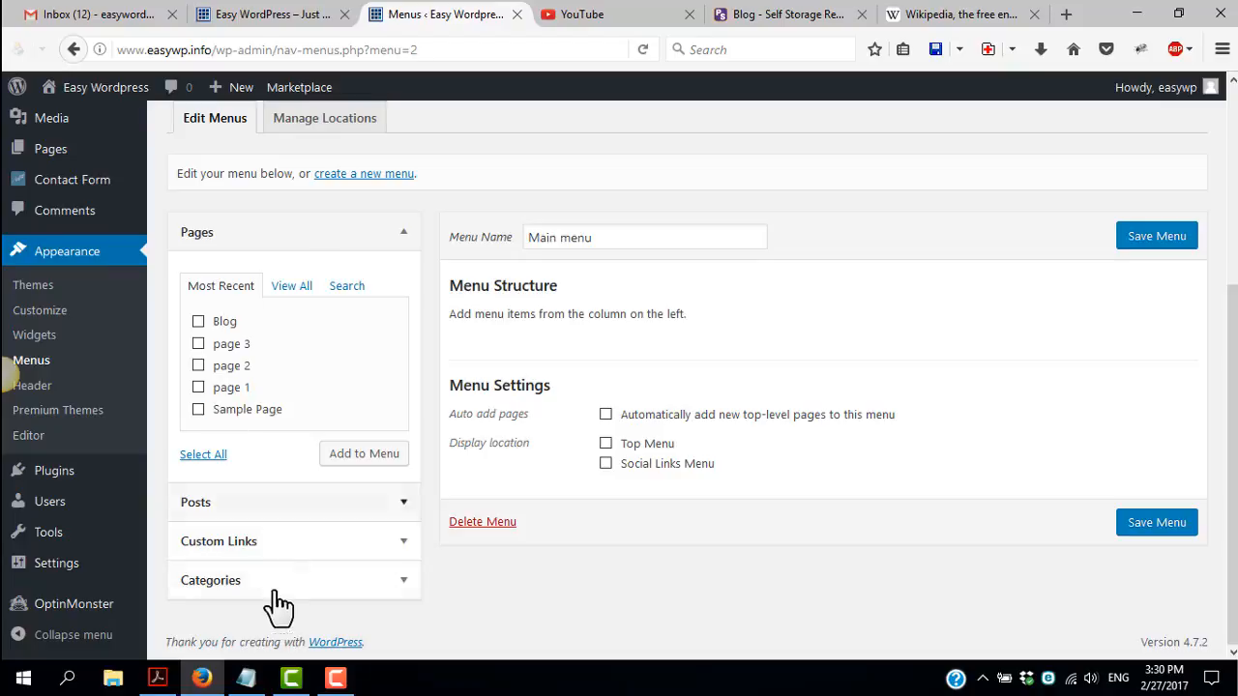
Add the pages Blog, page 3, page 2 and page 1 to Main menu
click(198, 365)
click(364, 455)
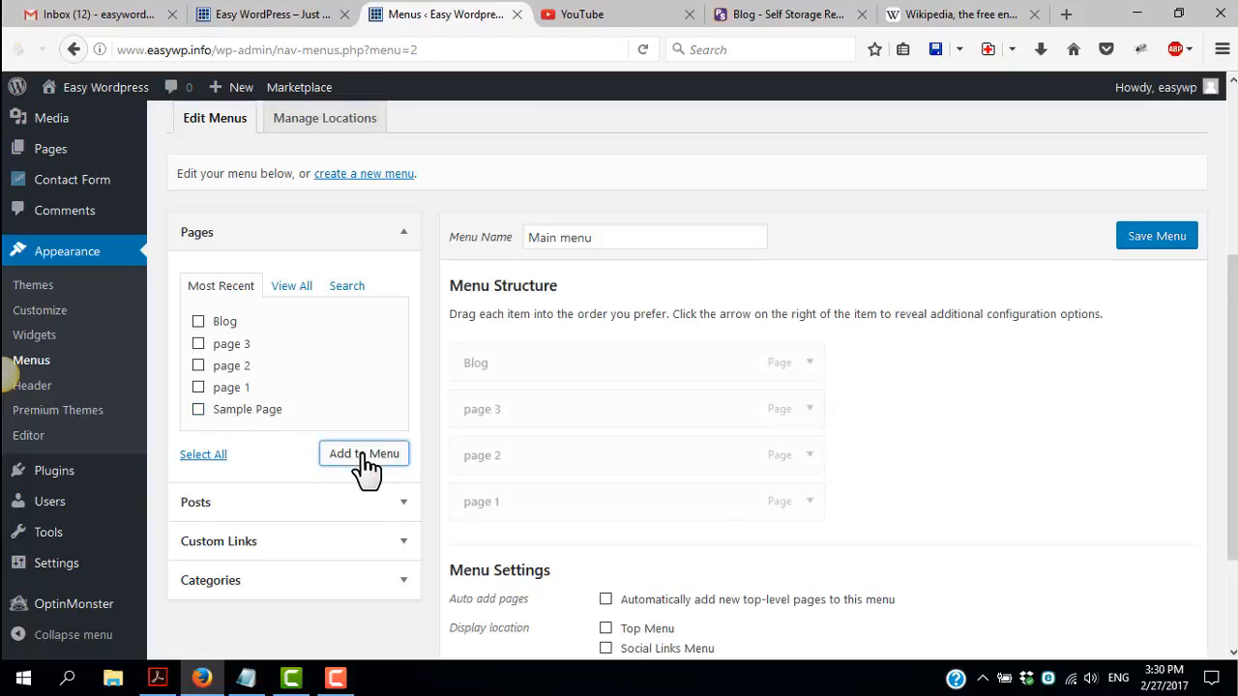
Try the option that automatically adds new top-level pages to the menu, and clear it again
scroll(453, 437, down, 3)
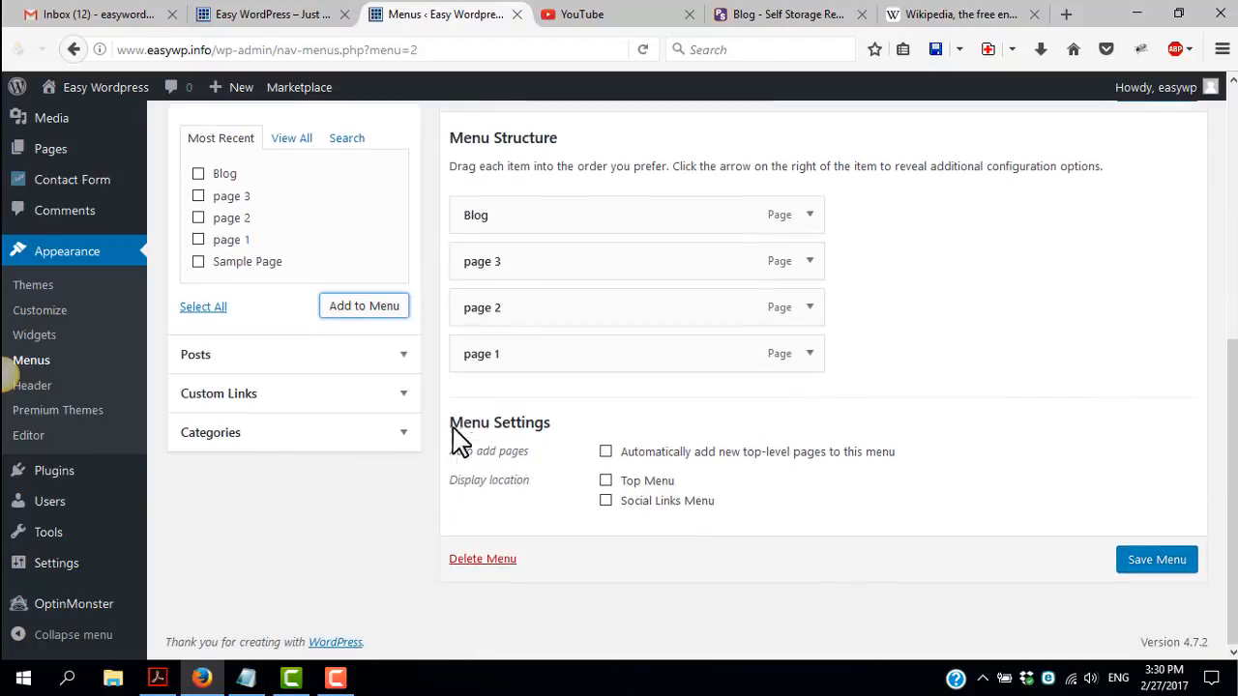
click(606, 454)
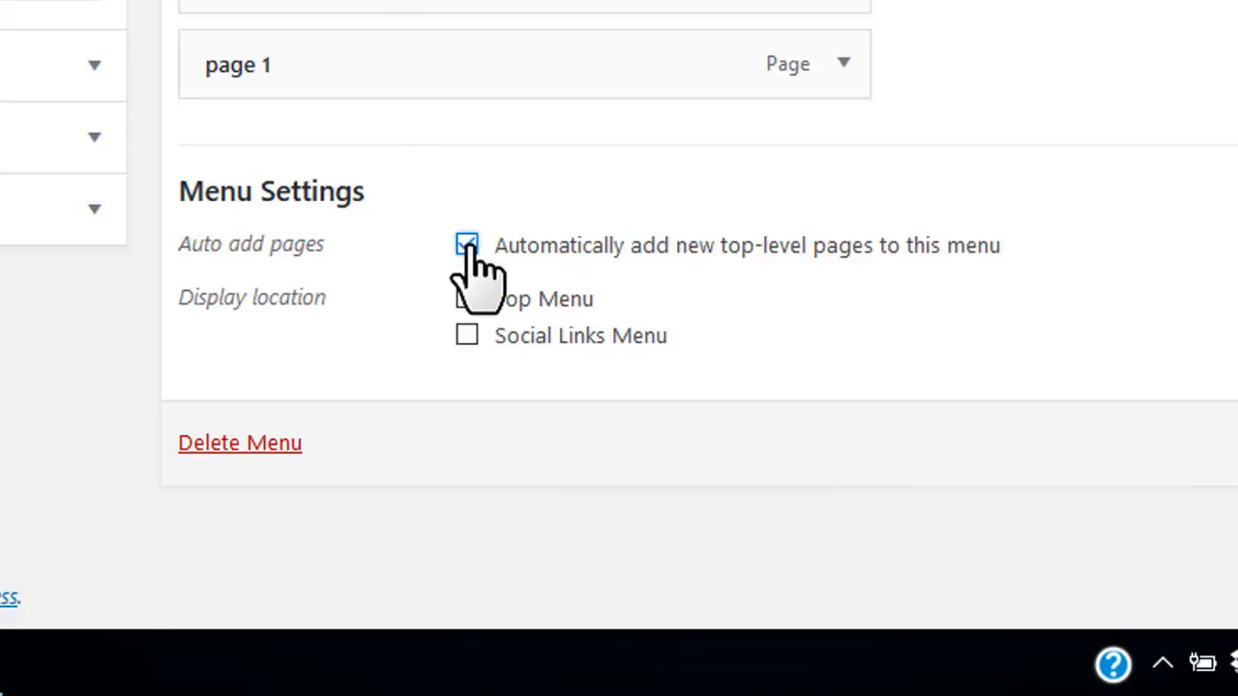
click(467, 245)
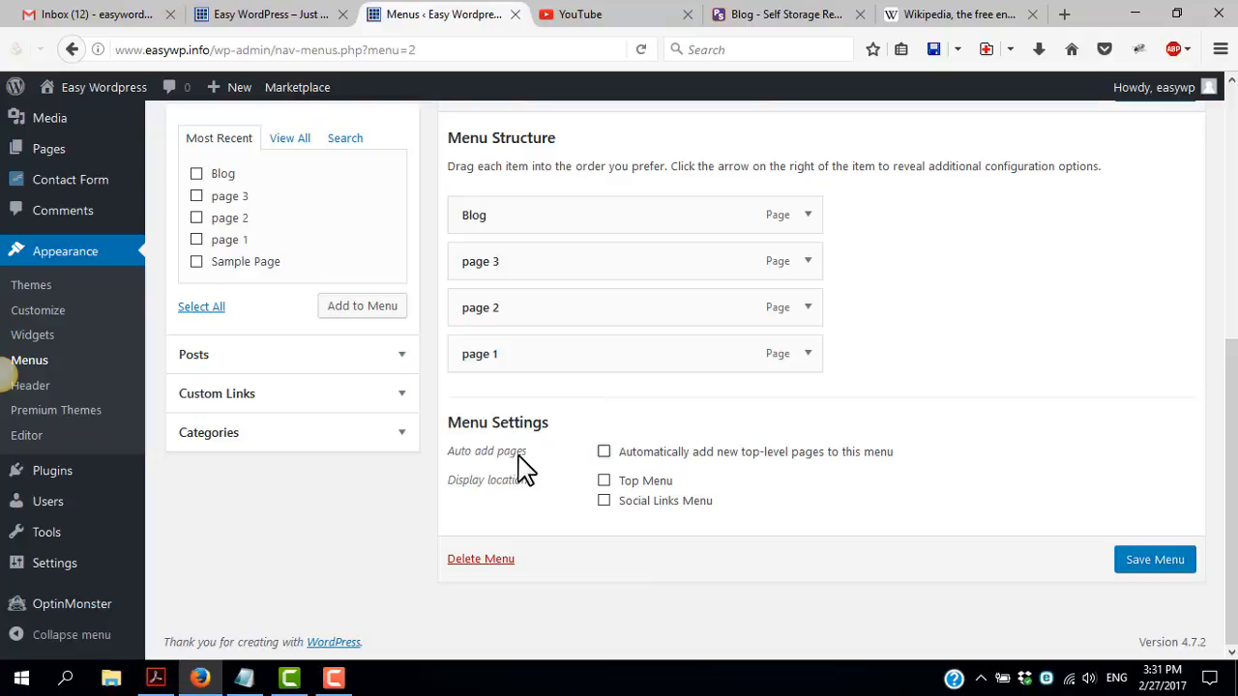
Look over the site's home page header and the area where a navigation menu would be displayed
click(281, 14)
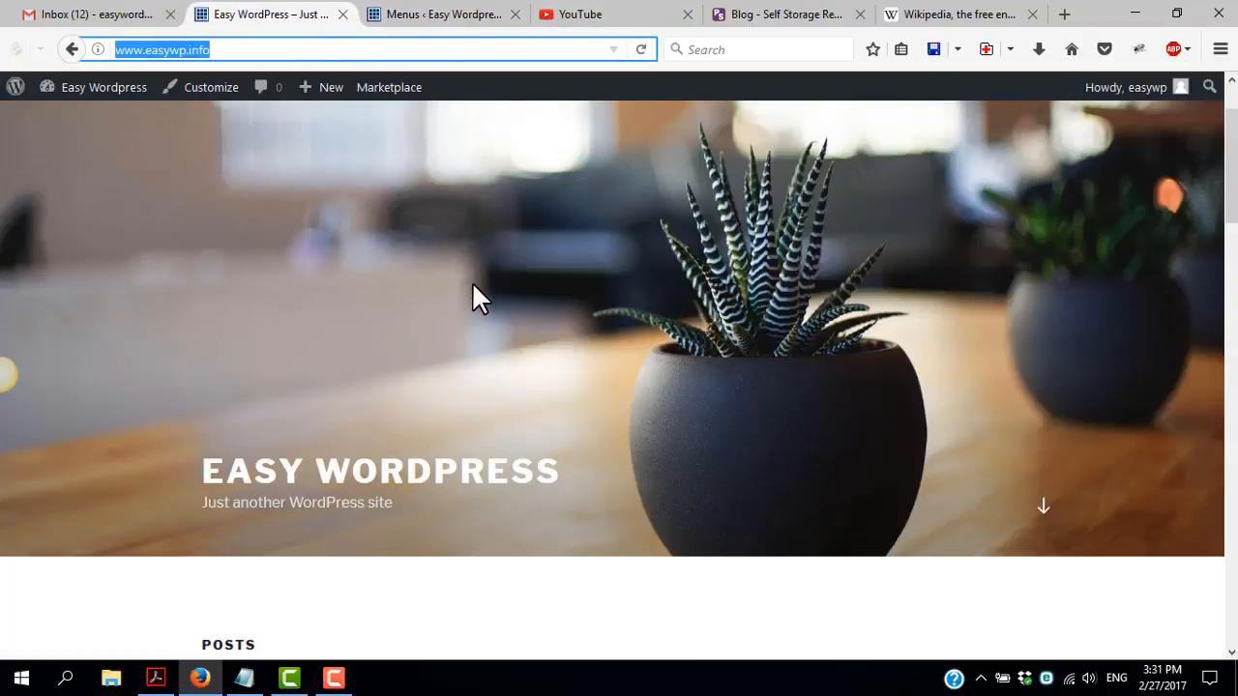
scroll(379, 429, down, 2)
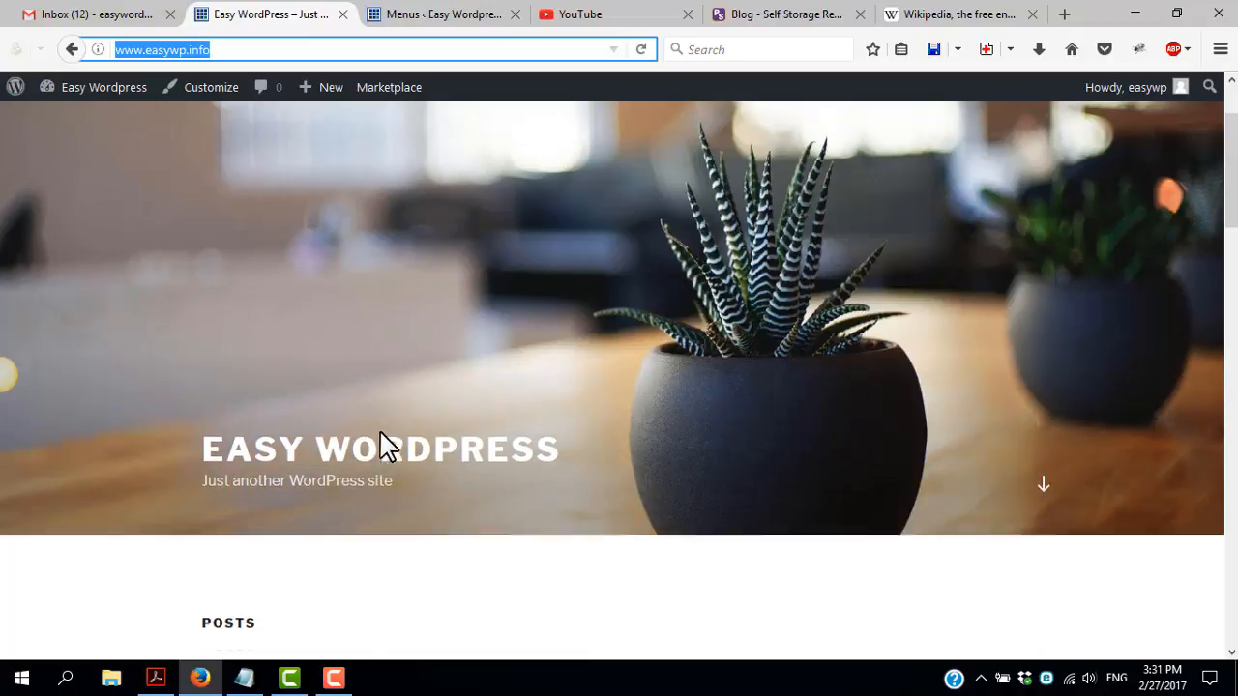
scroll(373, 436, up, 3)
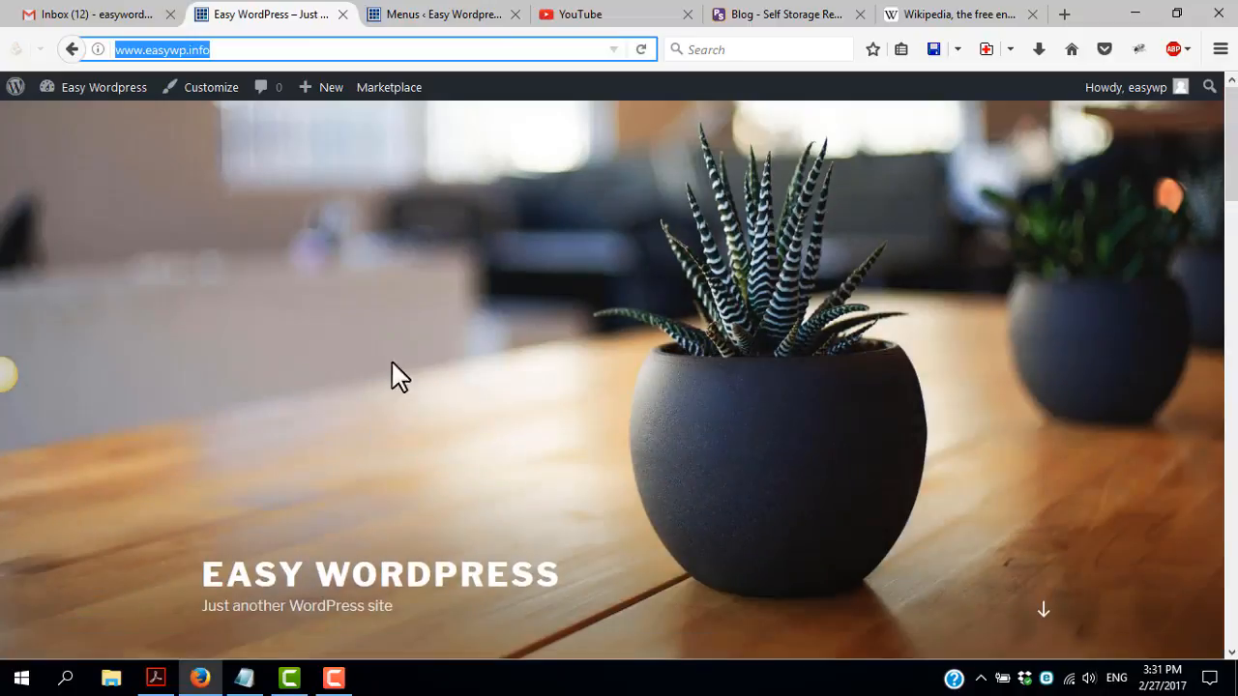
Assign Main menu to the Top Menu display location and save the menu
click(413, 16)
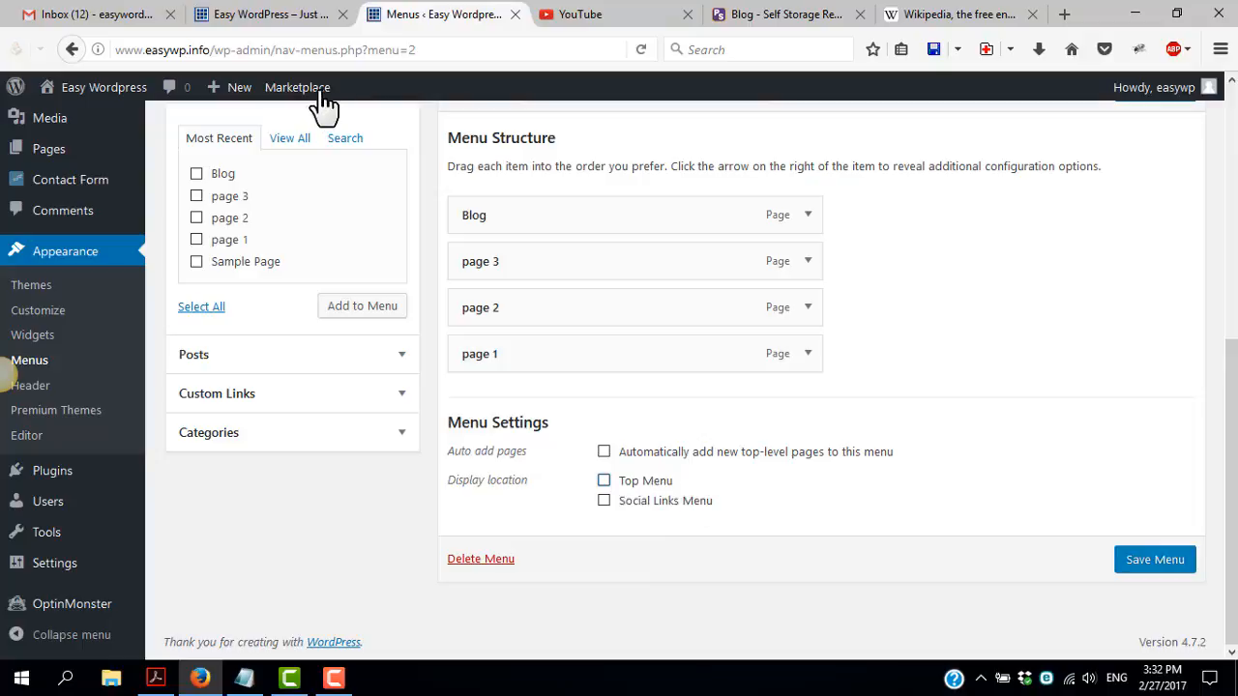
click(272, 15)
click(452, 22)
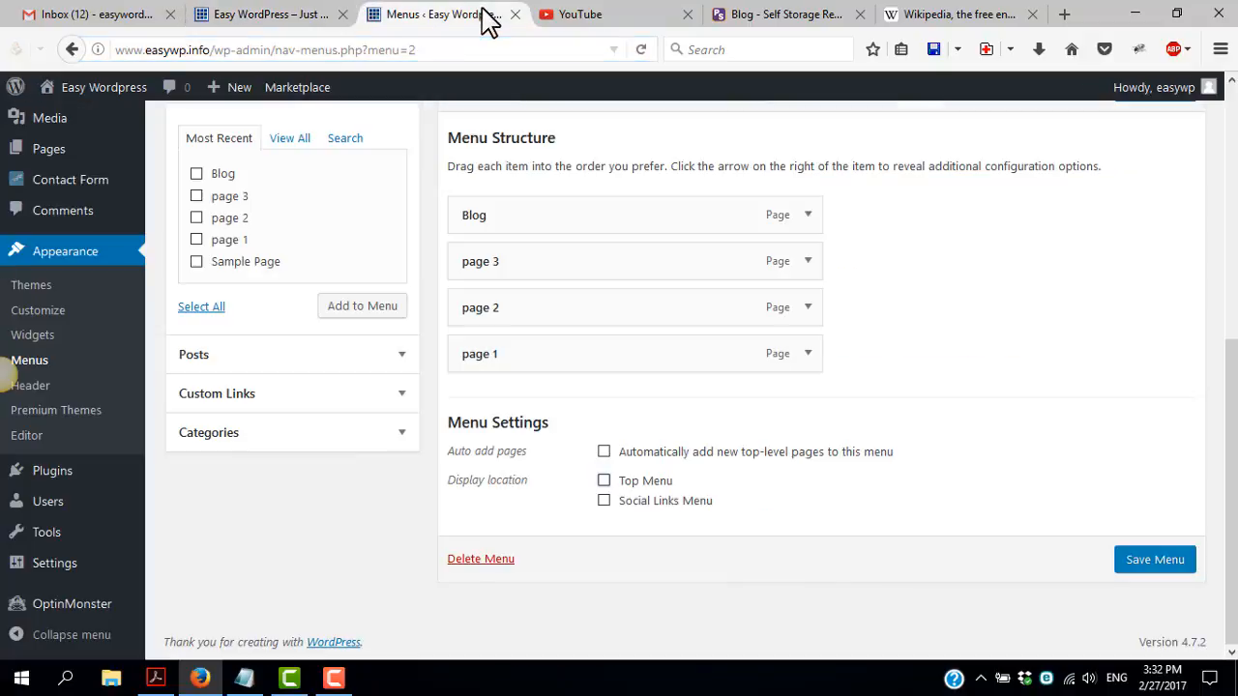
click(1158, 565)
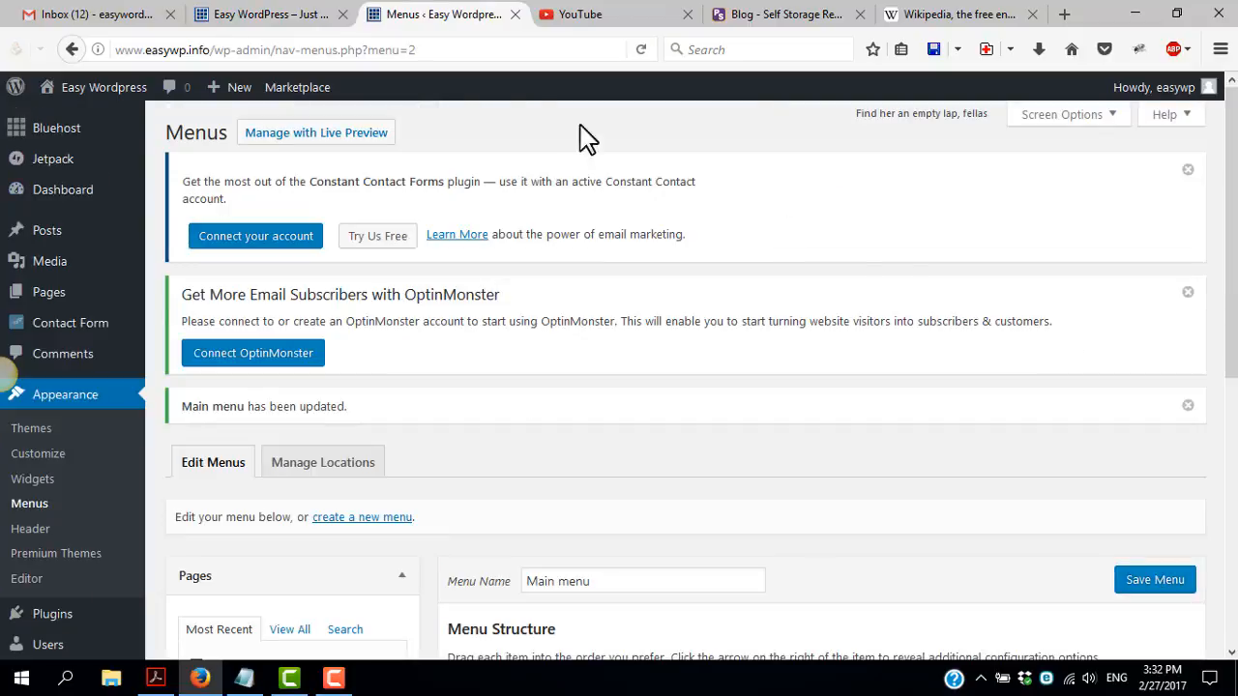
Reload the site's home page and examine its navigation menu and the static front page content
click(280, 15)
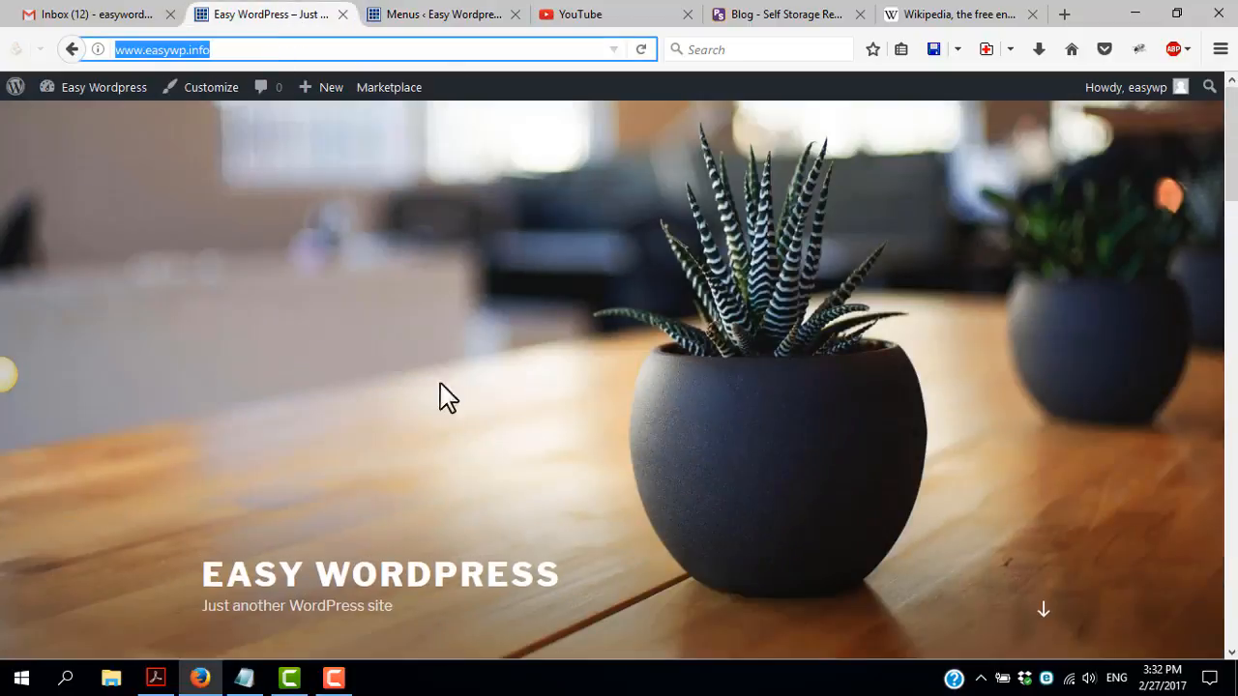
click(642, 49)
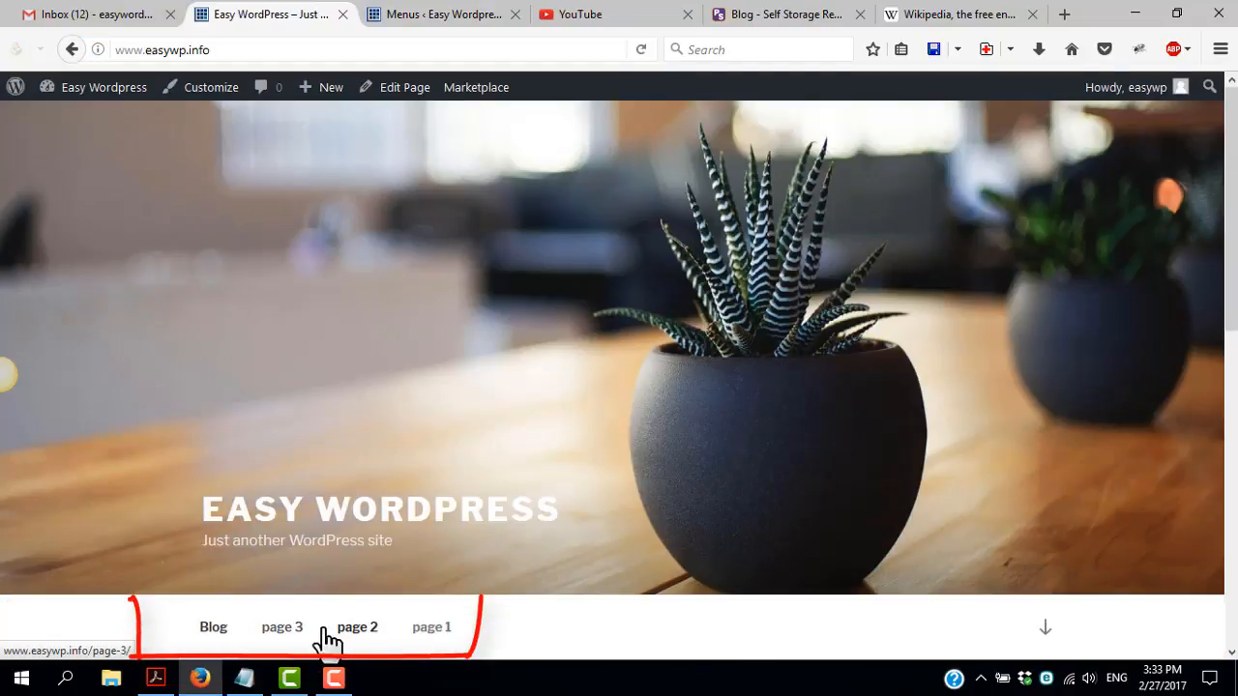
scroll(48, 480, down, 3)
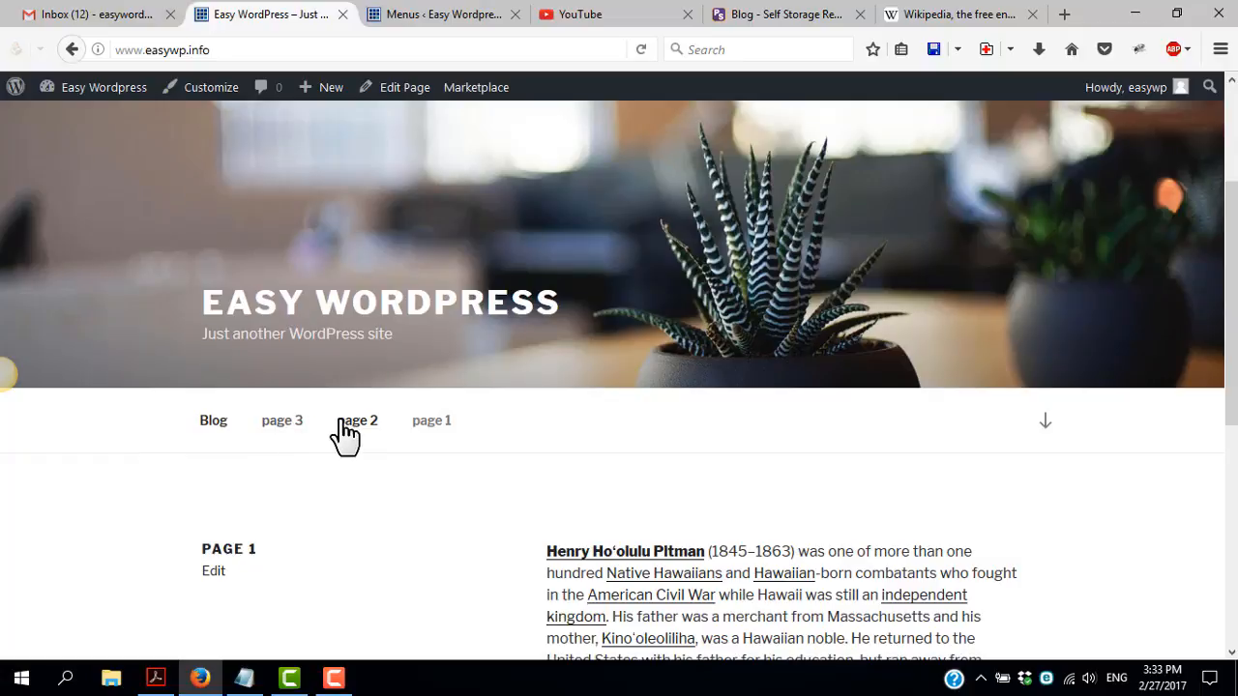
scroll(338, 464, down, 1)
scroll(520, 247, down, 5)
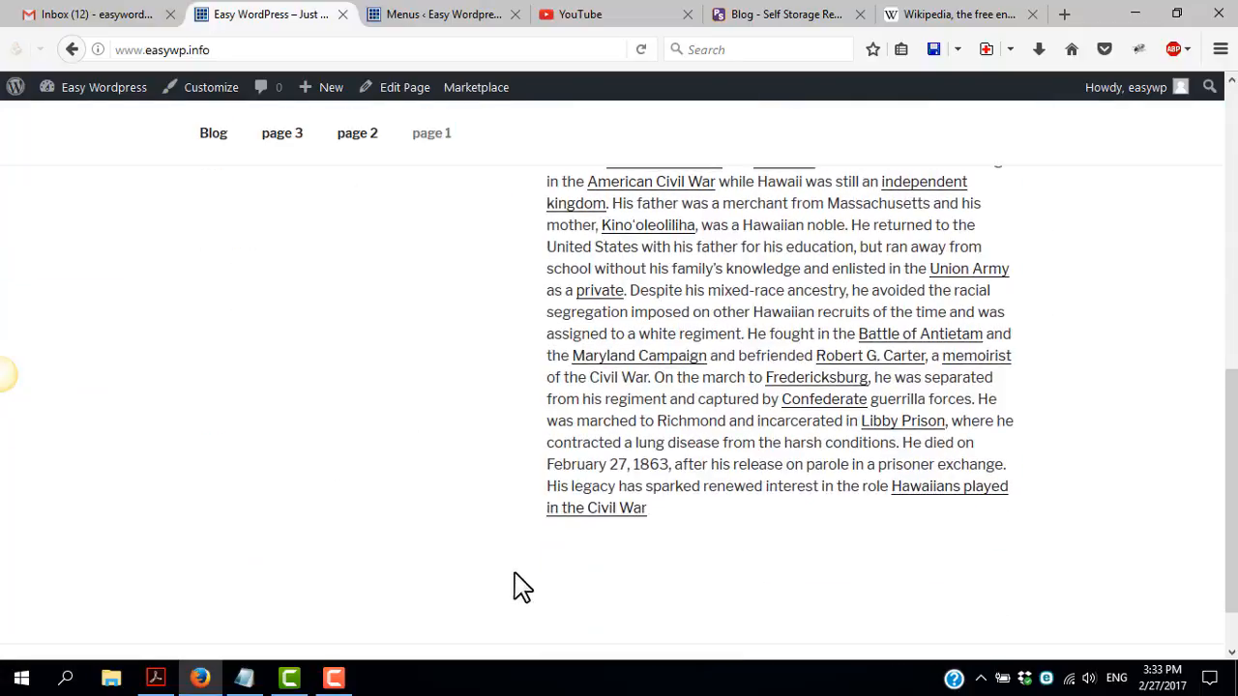
scroll(449, 446, up, 4)
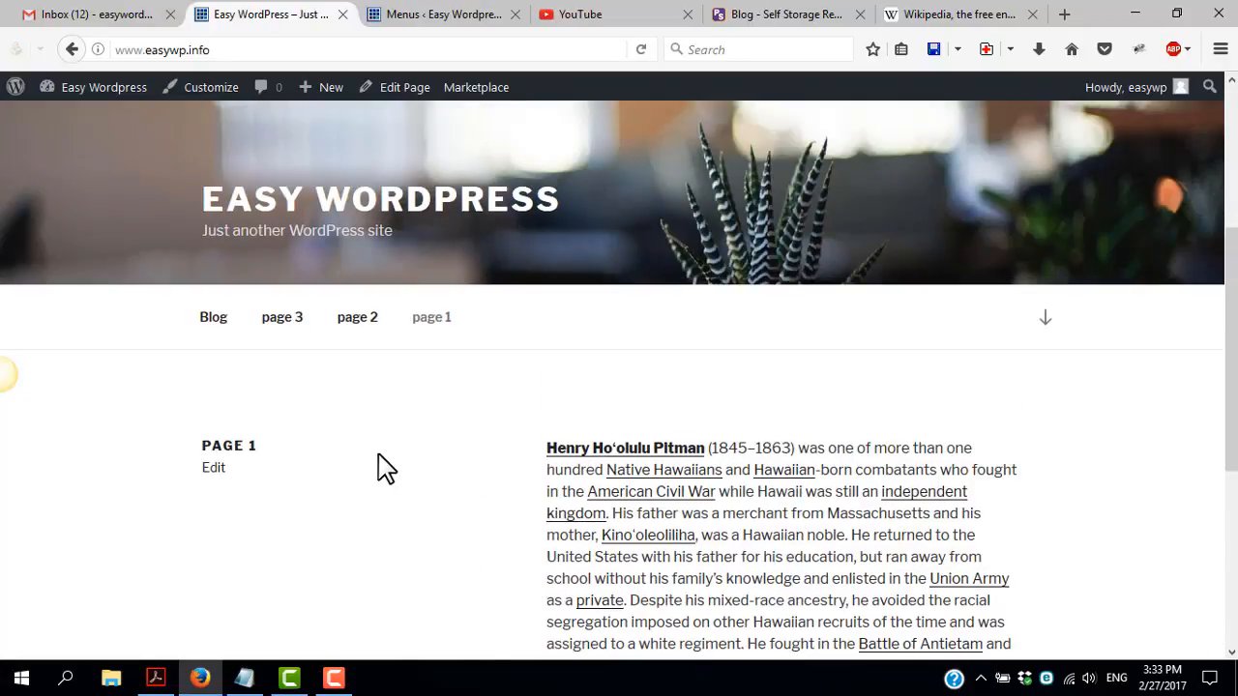
scroll(367, 474, up, 4)
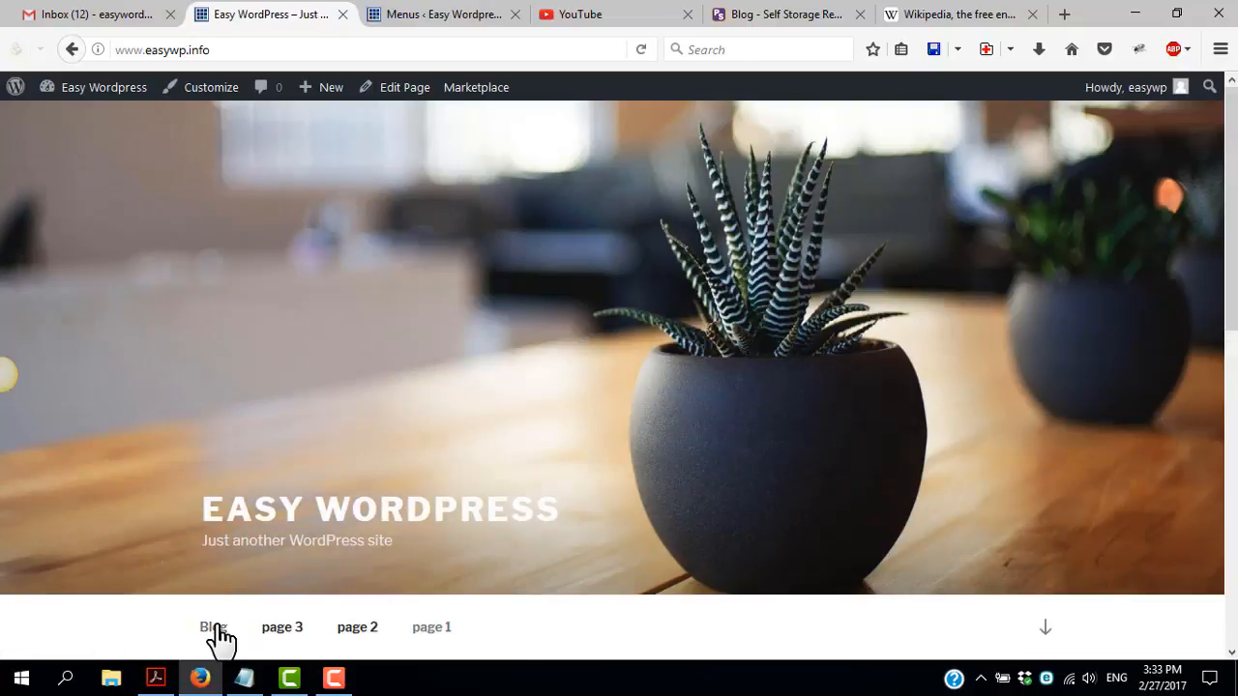
scroll(228, 391, down, 4)
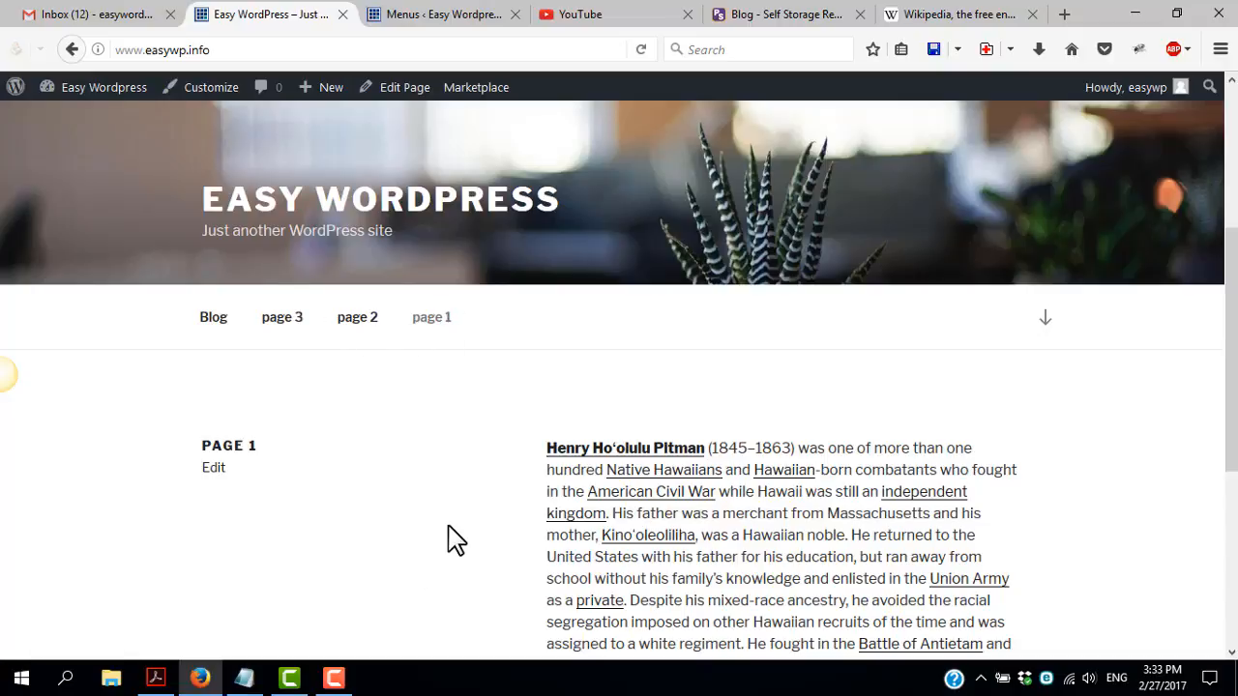
scroll(448, 539, up, 2)
scroll(442, 538, up, 4)
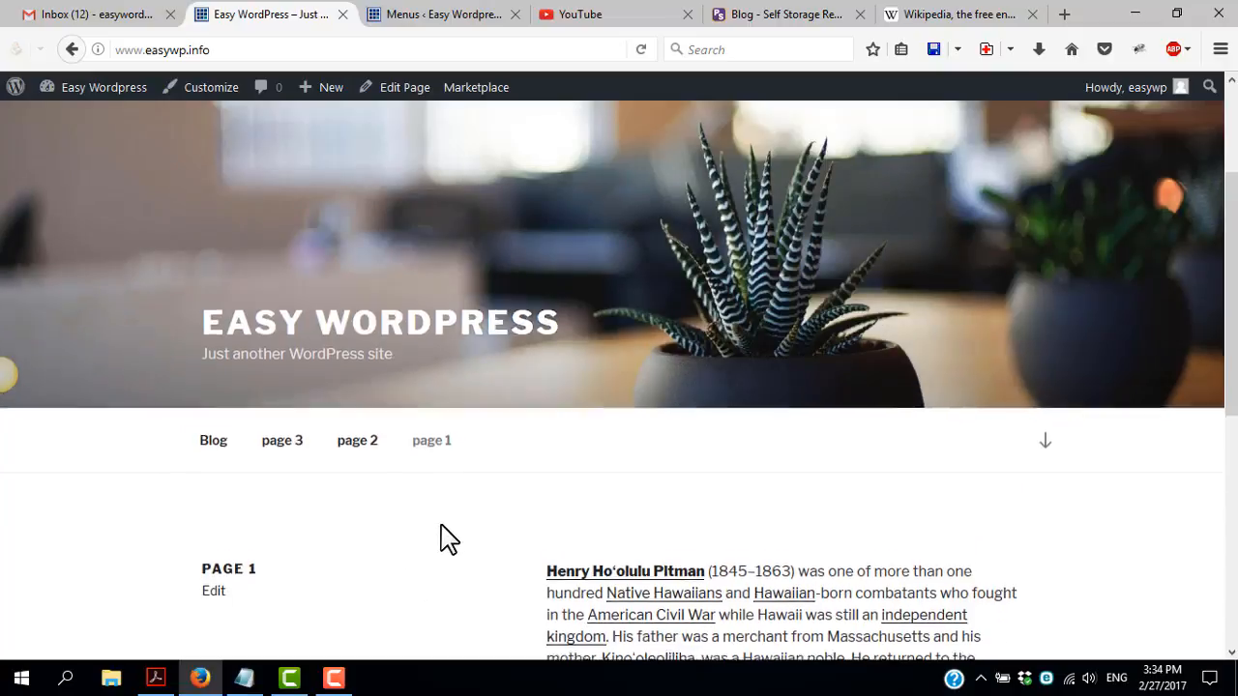
scroll(442, 537, down, 4)
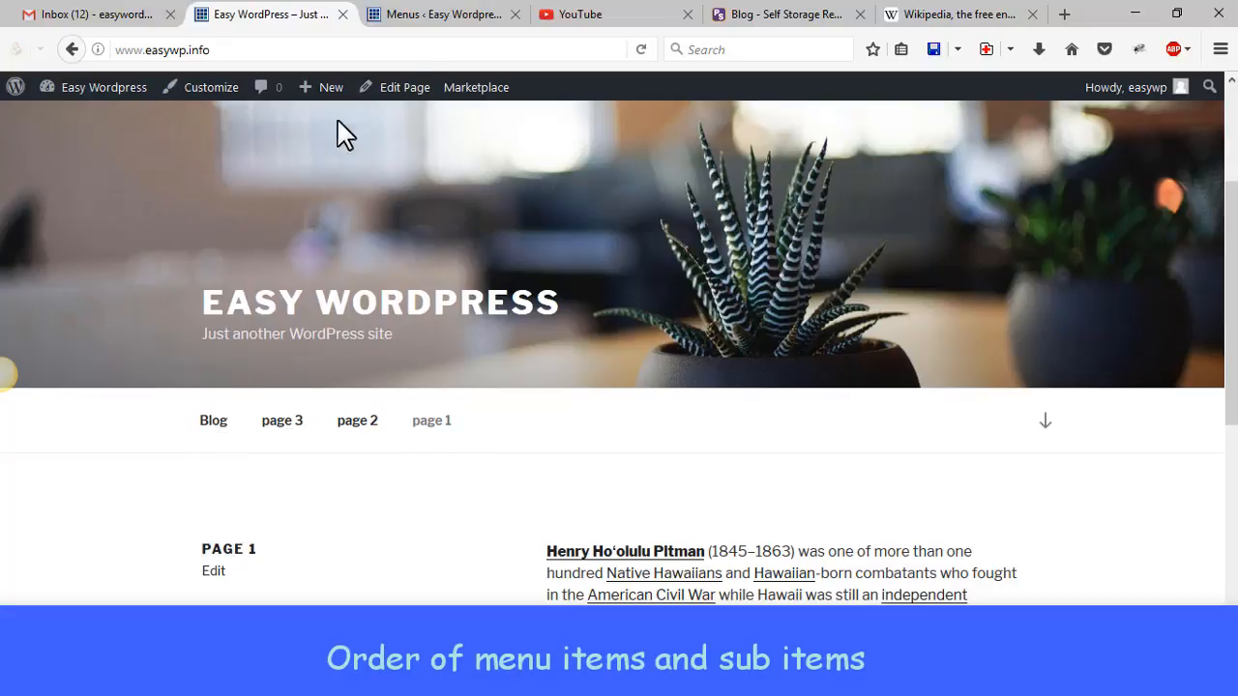
Reorder the items of Main menu to page 1, page 2, page 3, Blog
click(460, 20)
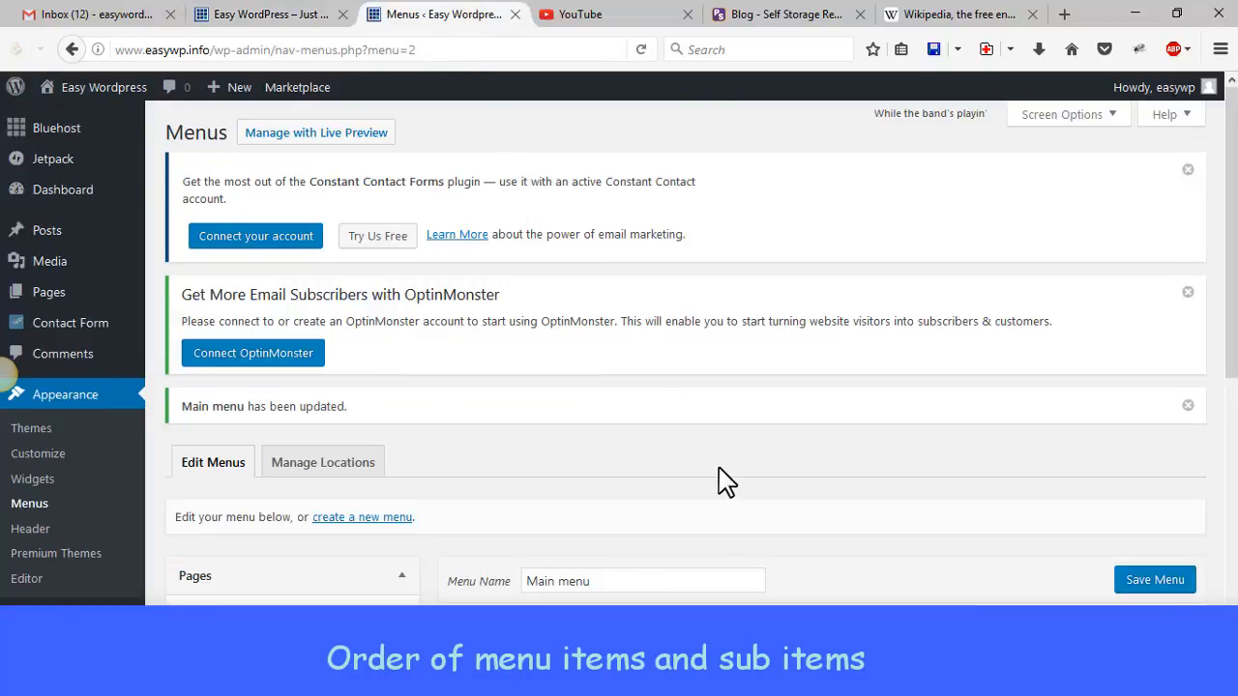
scroll(727, 483, down, 5)
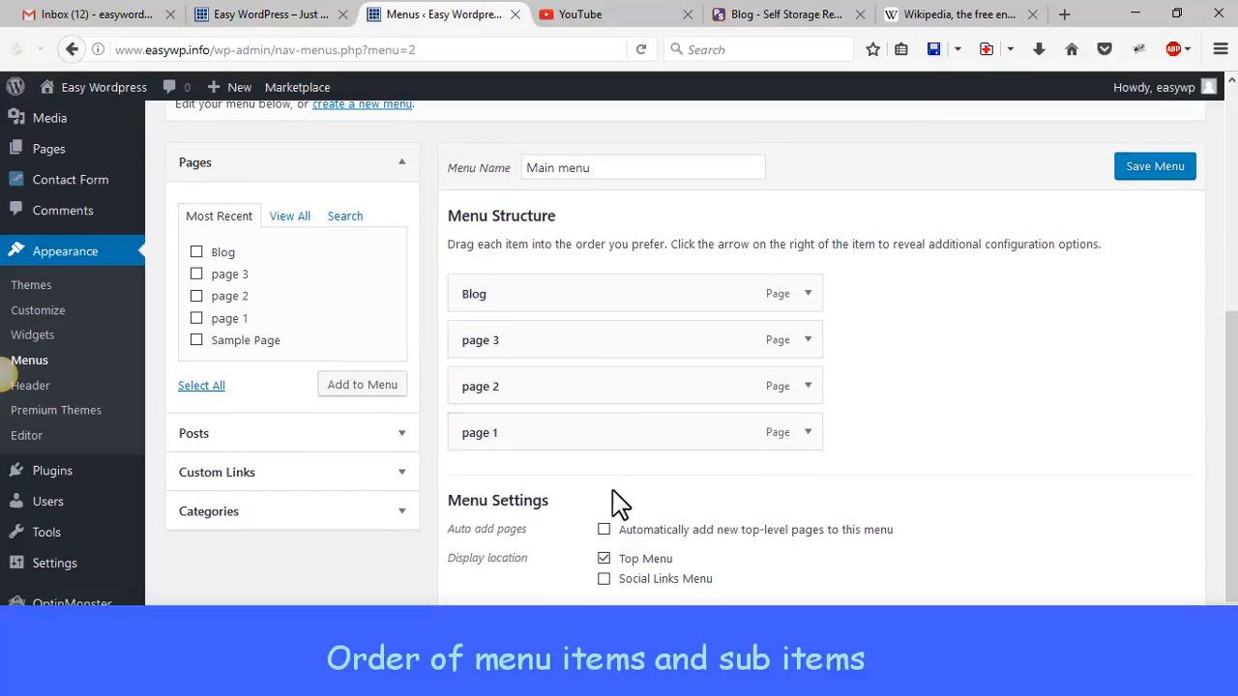
mouse_move(560, 436)
mouse_down()
mouse_move(564, 332)
mouse_move(536, 271)
mouse_move(544, 450)
mouse_move(544, 435)
mouse_up()
mouse_move(541, 388)
mouse_down()
mouse_move(535, 347)
mouse_move(541, 381)
mouse_move(511, 384)
mouse_move(533, 379)
mouse_move(523, 387)
mouse_up()
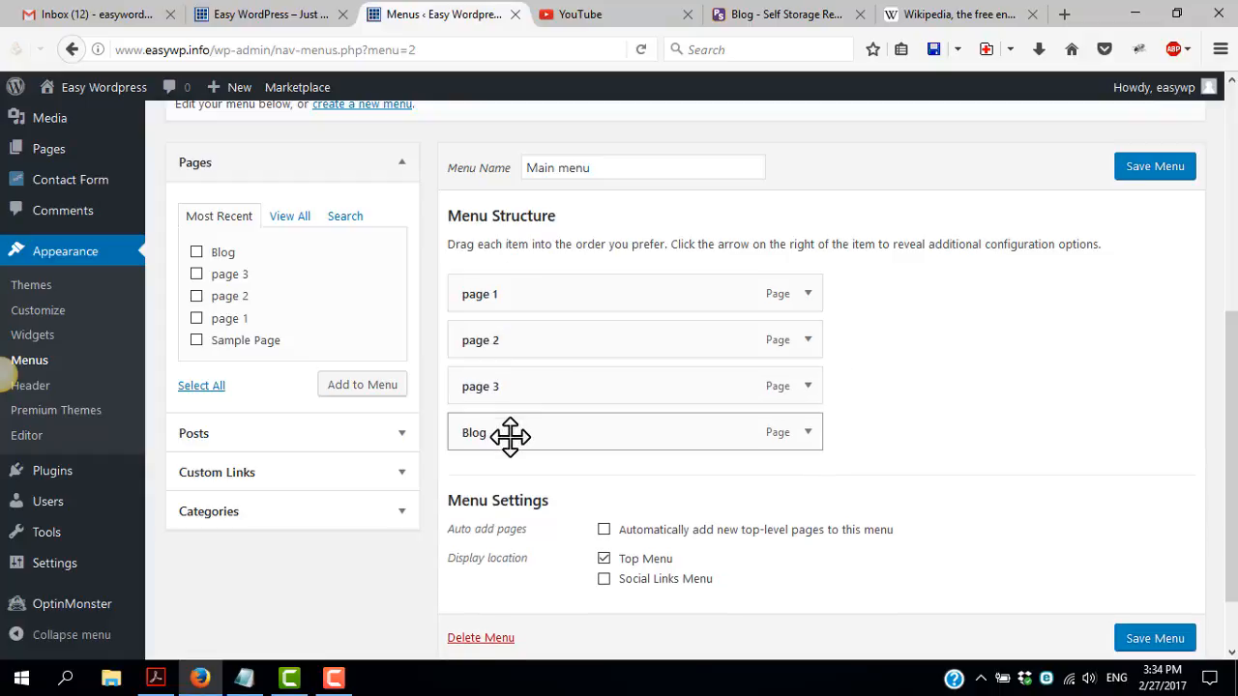
Nest page 2 as a sub item under page 1, keep page 3 at the top level, and save Main menu
drag(522, 342, 593, 385)
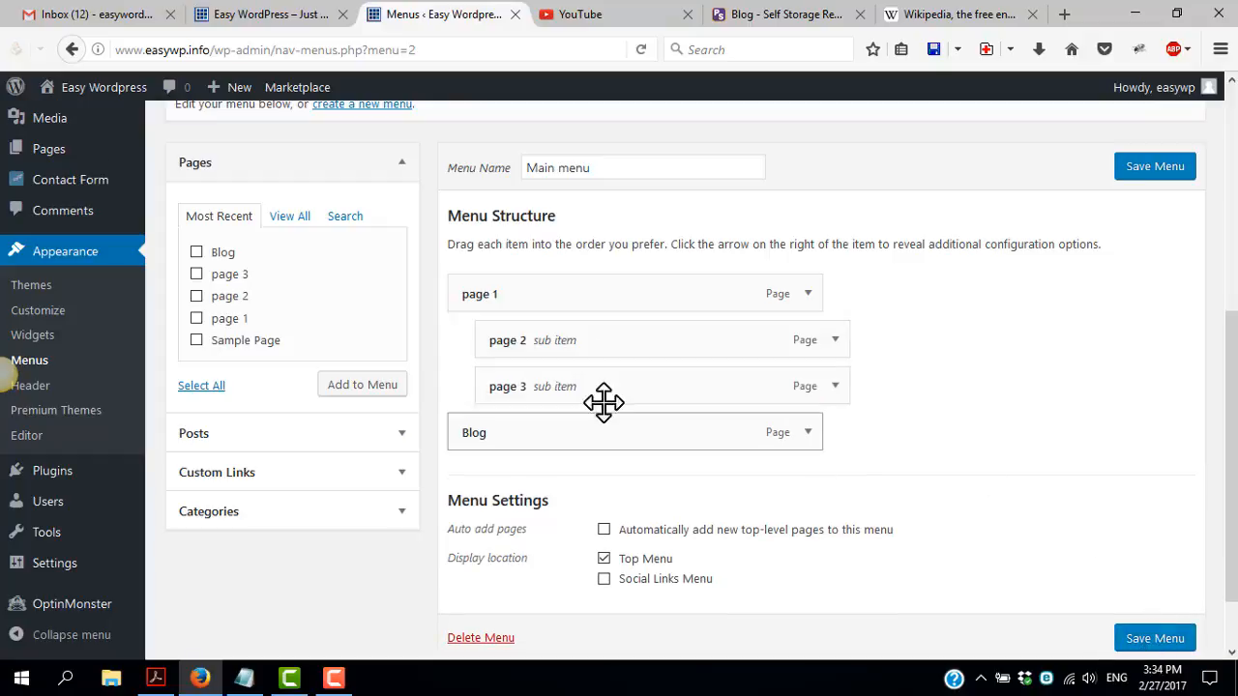
mouse_move(560, 387)
mouse_down()
mouse_move(525, 383)
mouse_move(537, 385)
mouse_up()
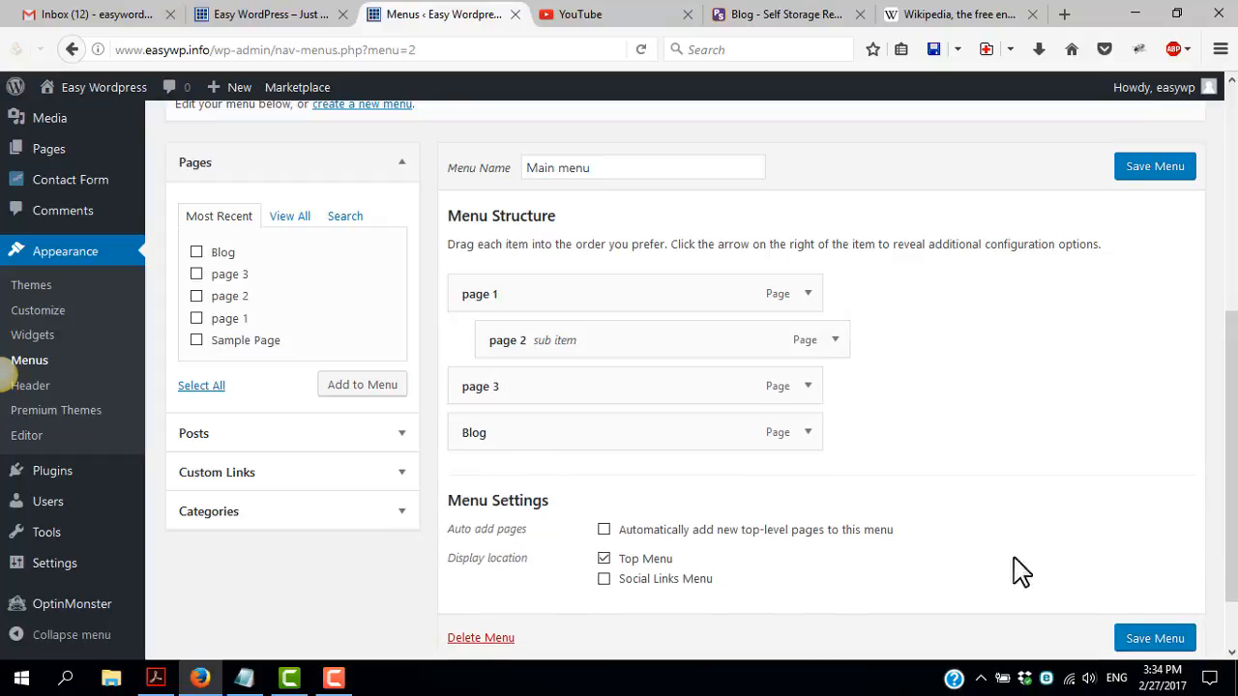
click(1155, 639)
Reload the site's home page, examine the page 1 submenu, and look through the posts on the Blog page
click(271, 14)
key(F5)
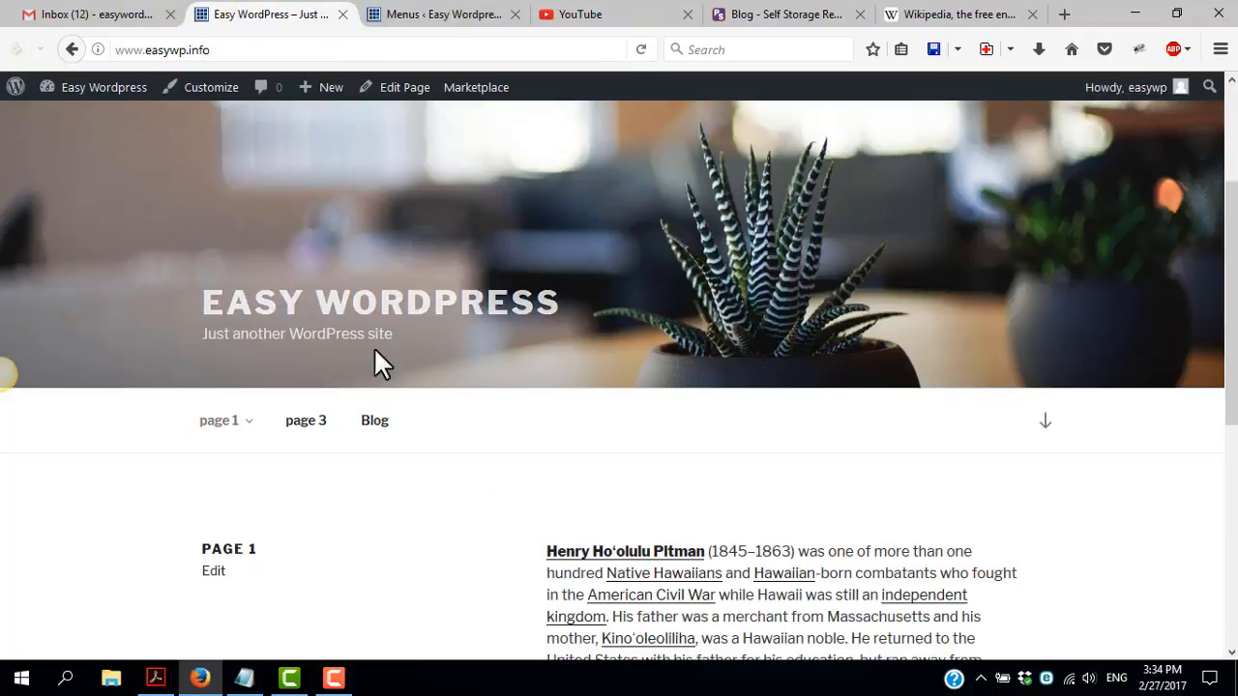
mouse_move(201, 428)
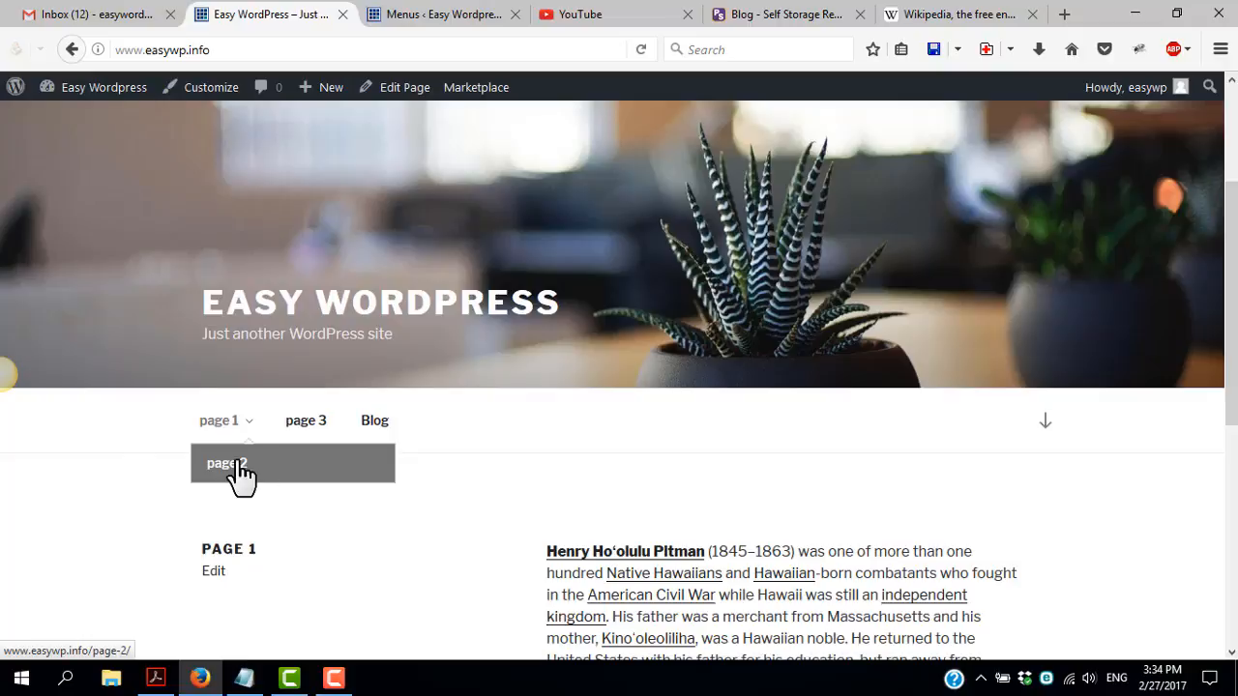
click(376, 422)
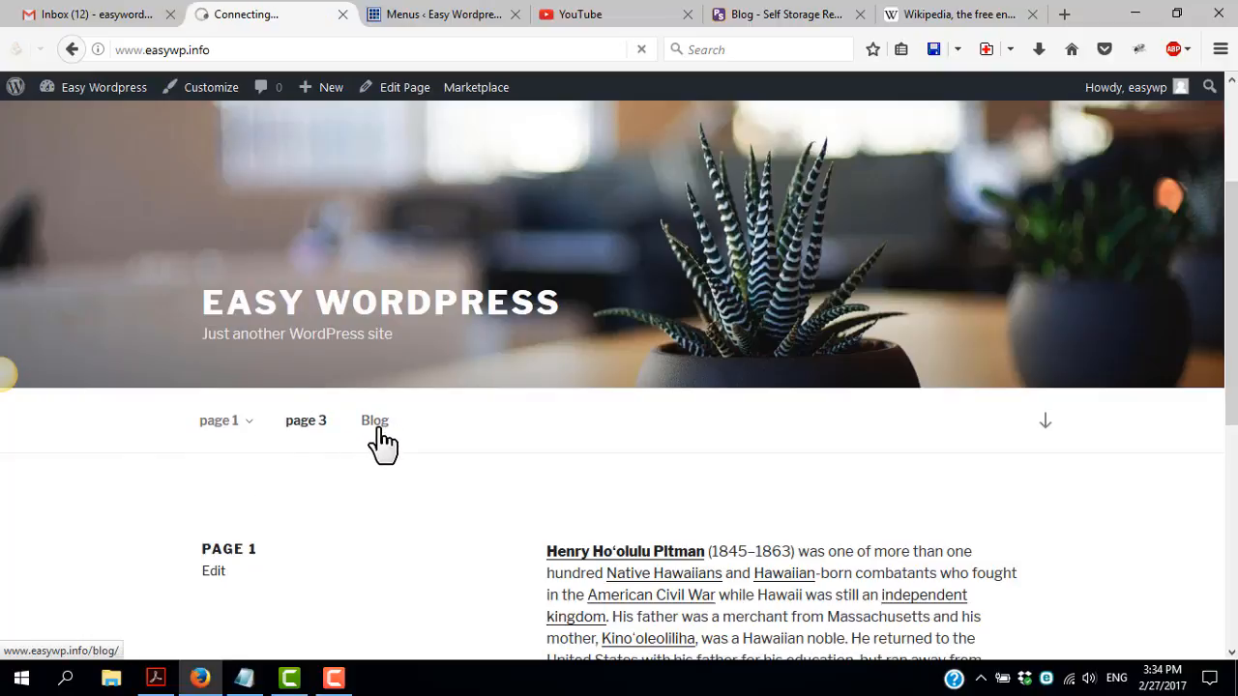
scroll(406, 440, down, 5)
scroll(288, 366, up, 4)
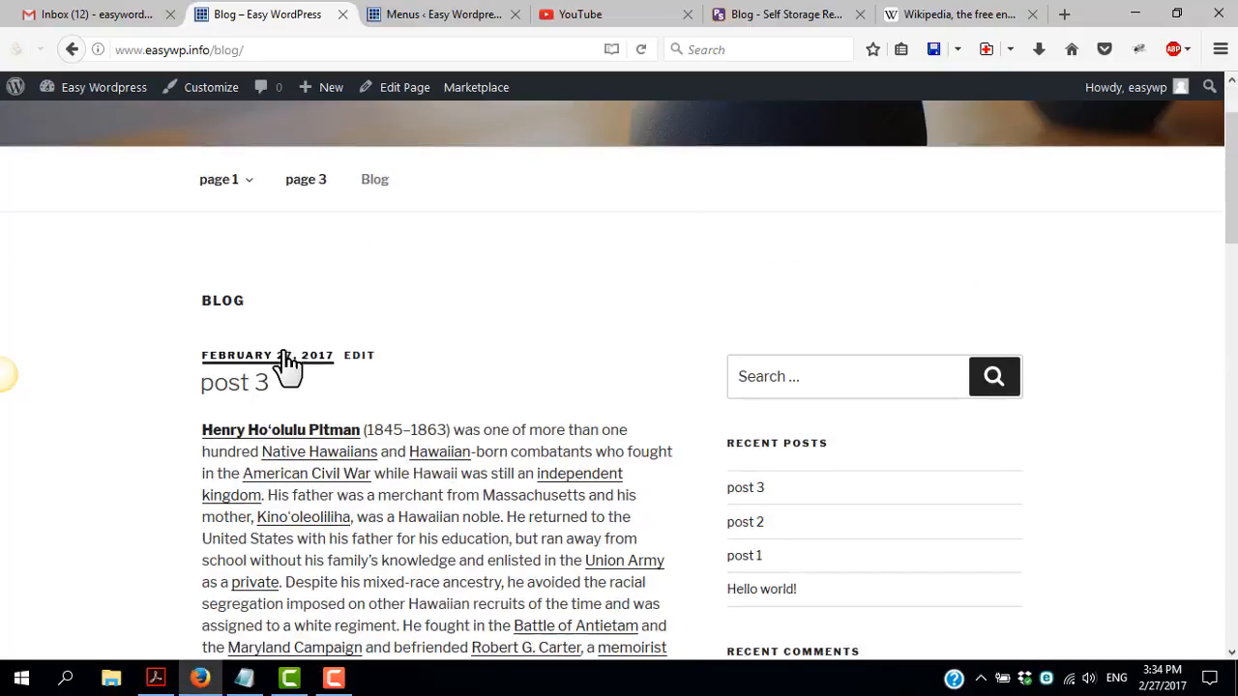
scroll(288, 366, down, 12)
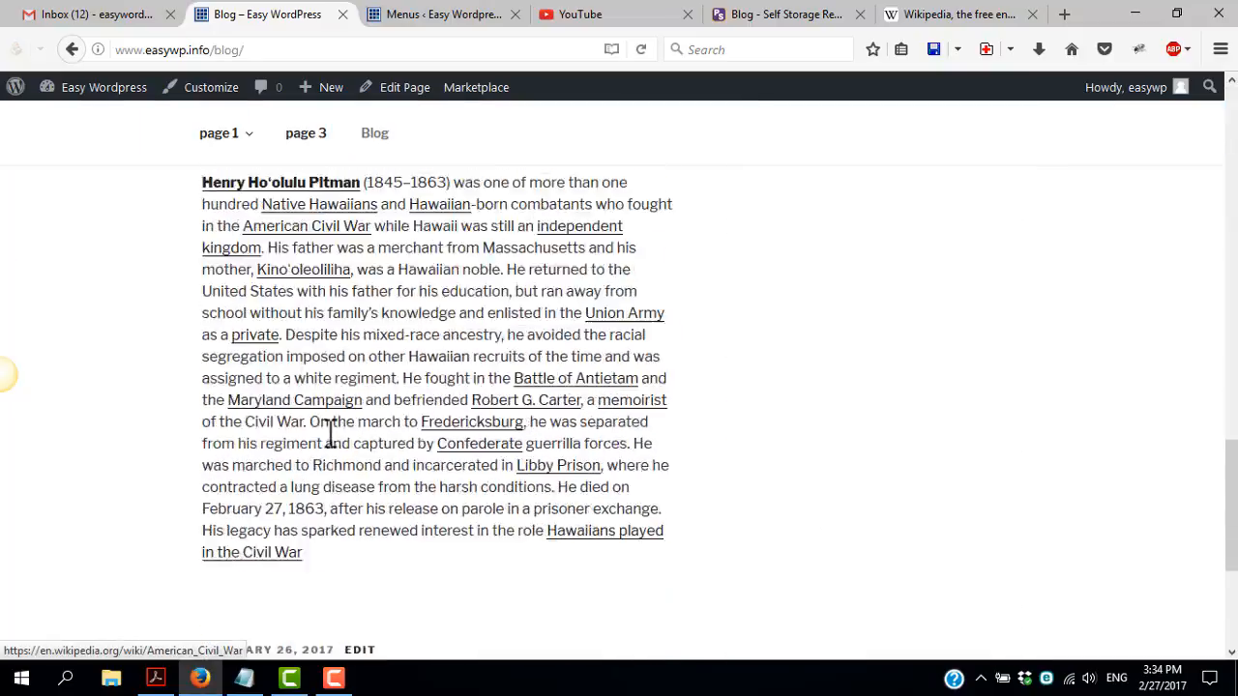
scroll(328, 432, up, 15)
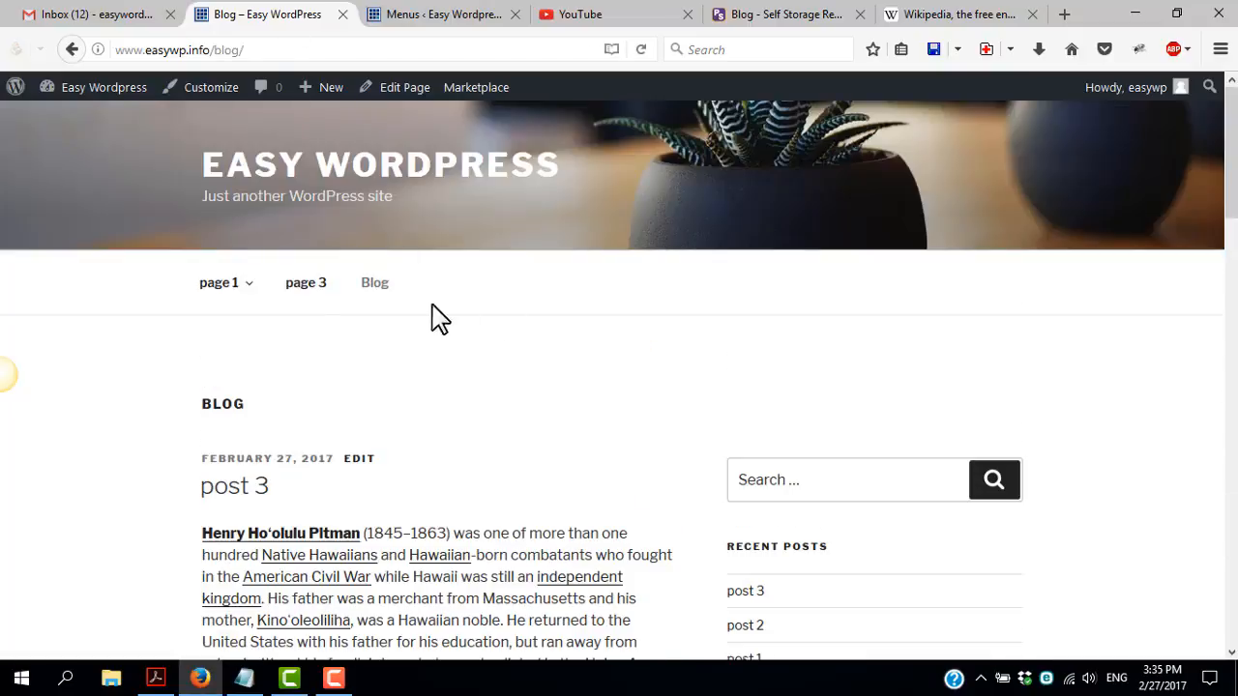
mouse_move(285, 288)
Go back to the site's admin area and open page 1 for editing from the list of pages
click(447, 16)
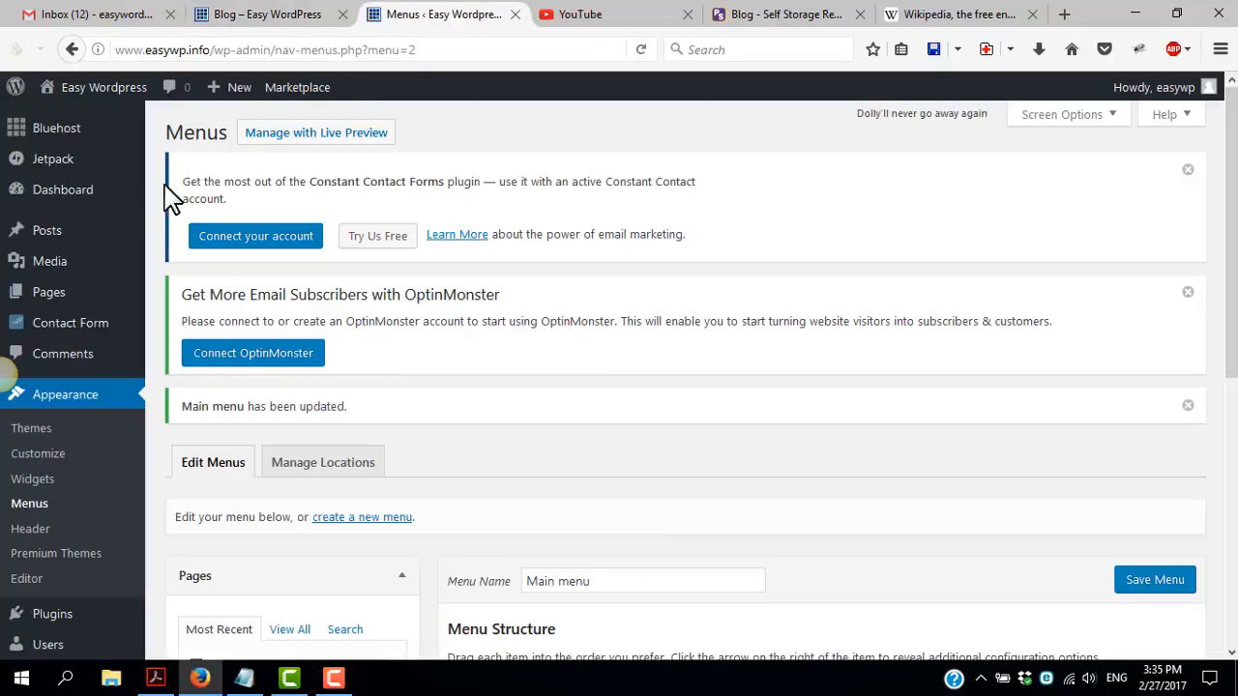
click(50, 294)
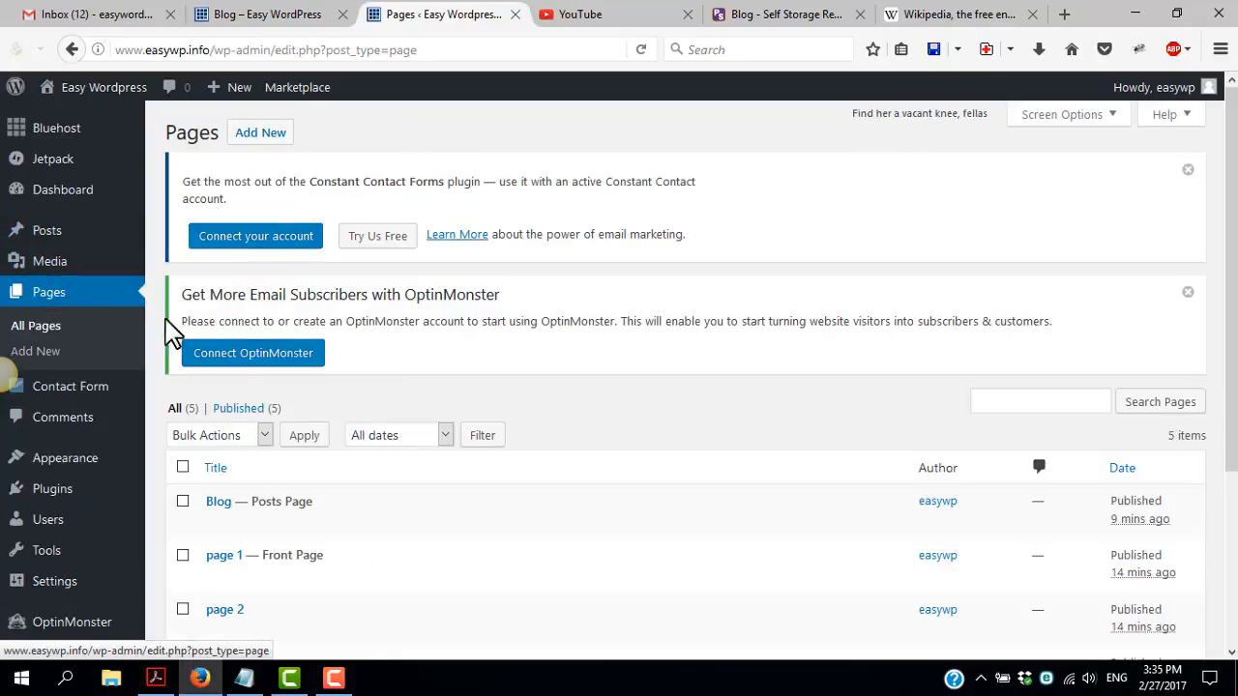
scroll(394, 497, down, 3)
click(224, 352)
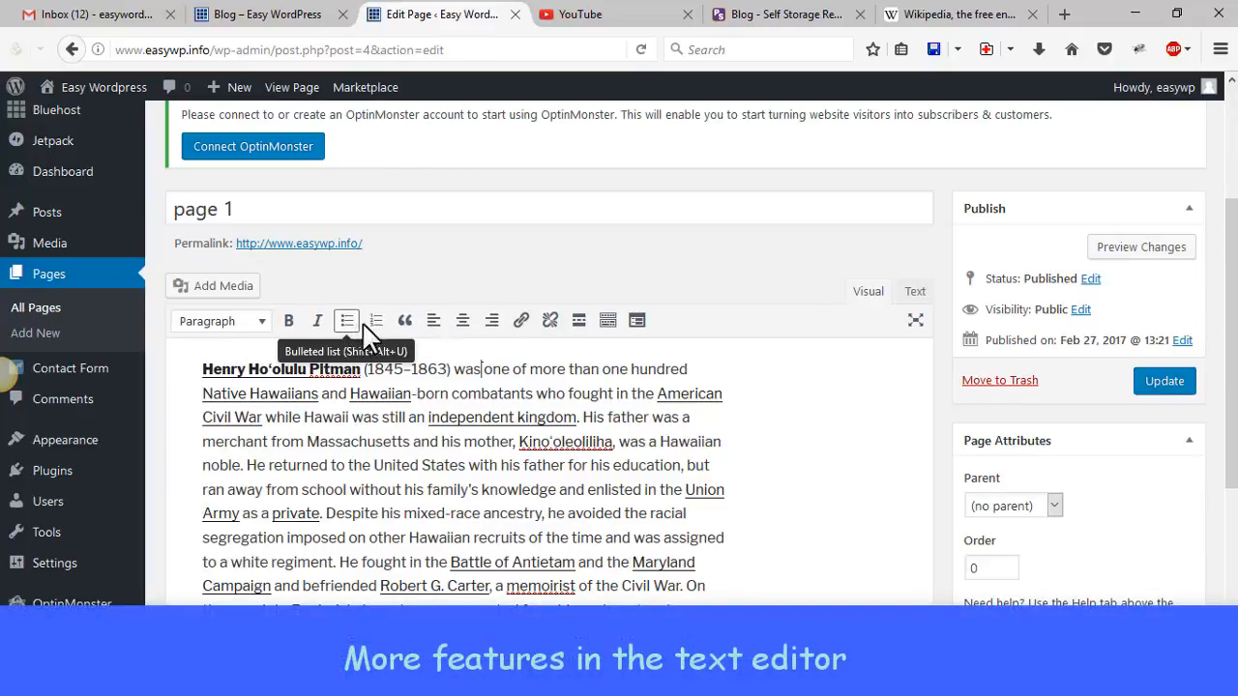
Show the editor's additional row of formatting tools and look over the available paragraph and heading styles
click(608, 327)
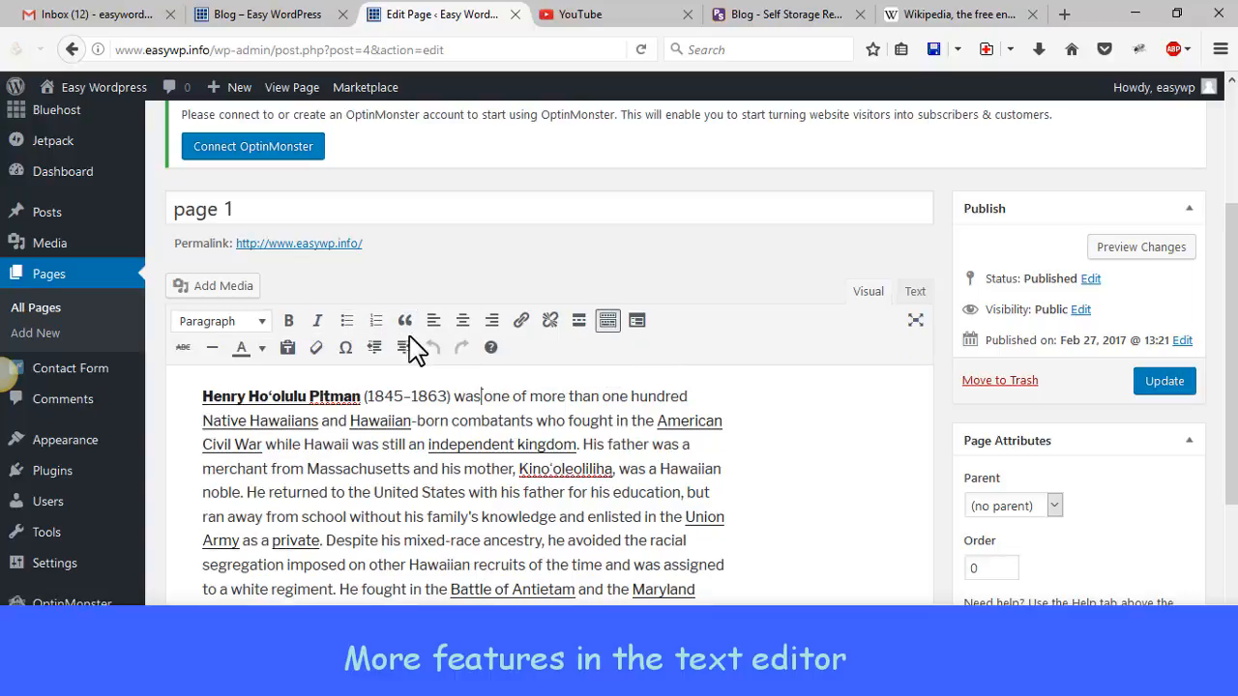
click(259, 322)
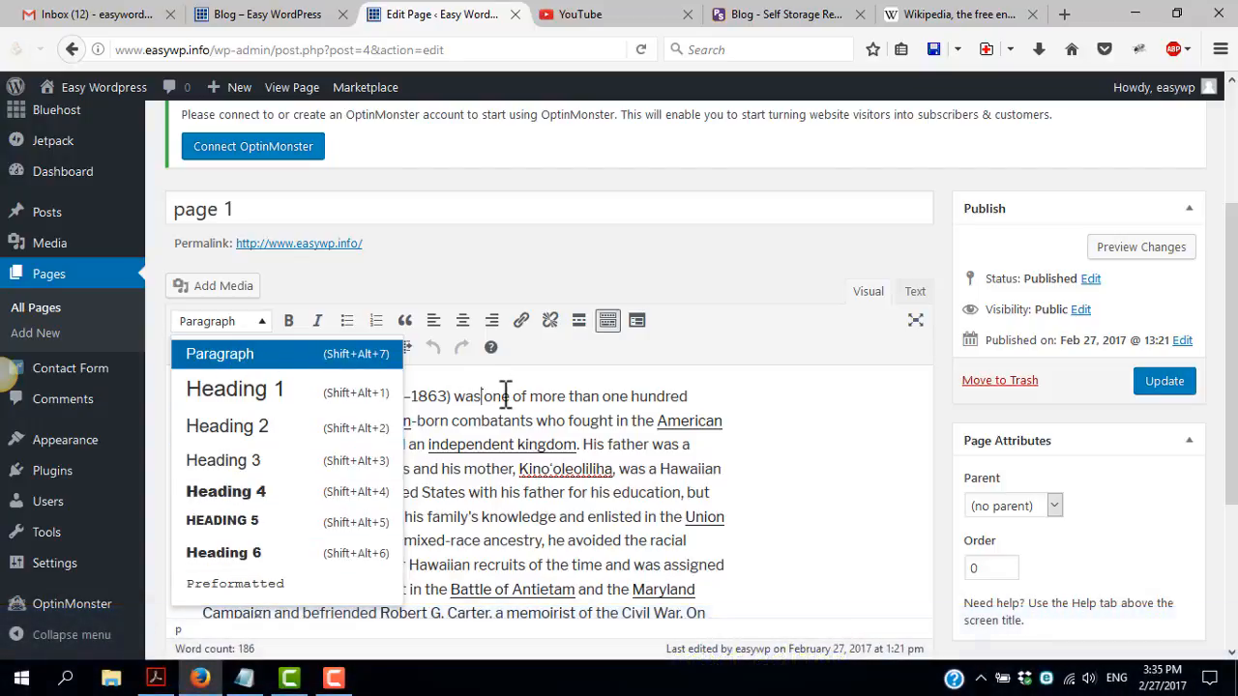
click(508, 396)
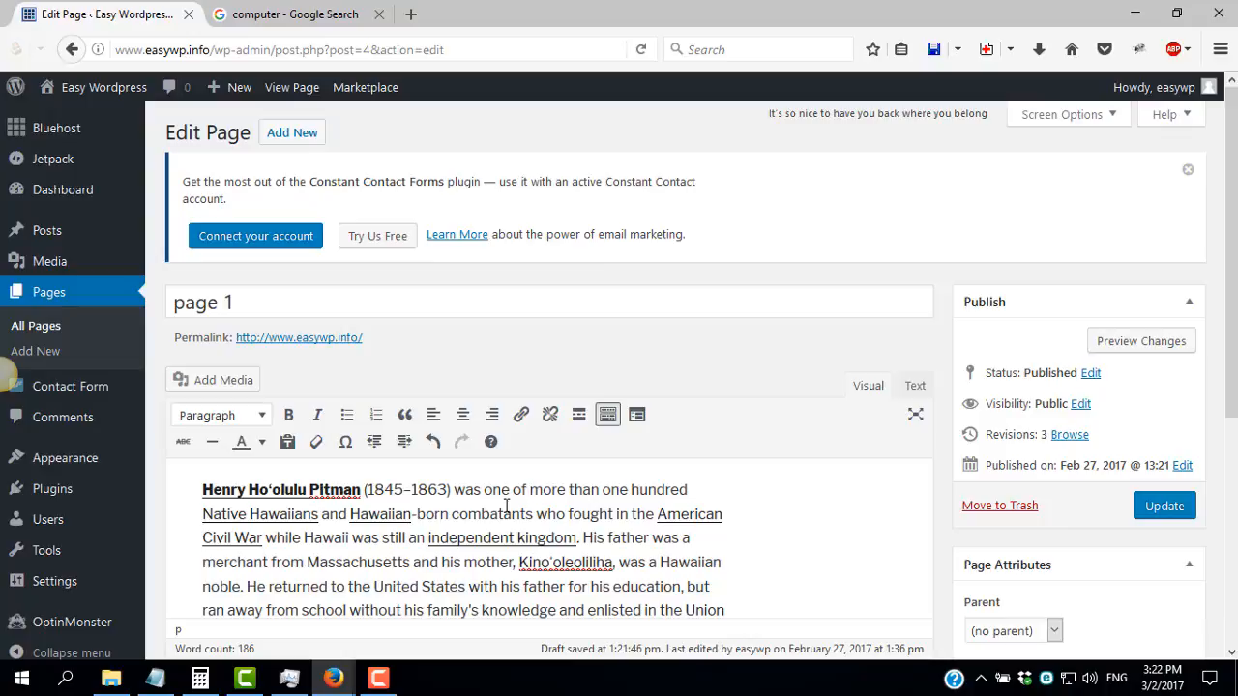
Add an empty line above the first paragraph of page 1 and start inserting media from a URL
key(Return)
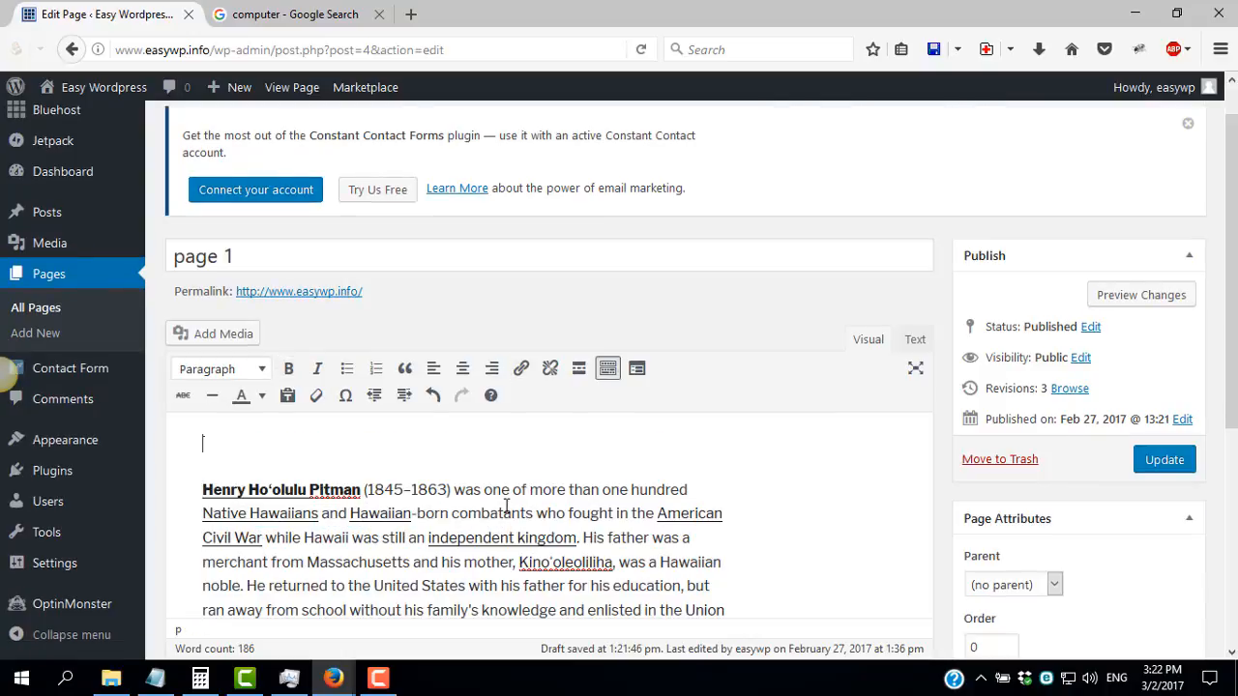
click(222, 338)
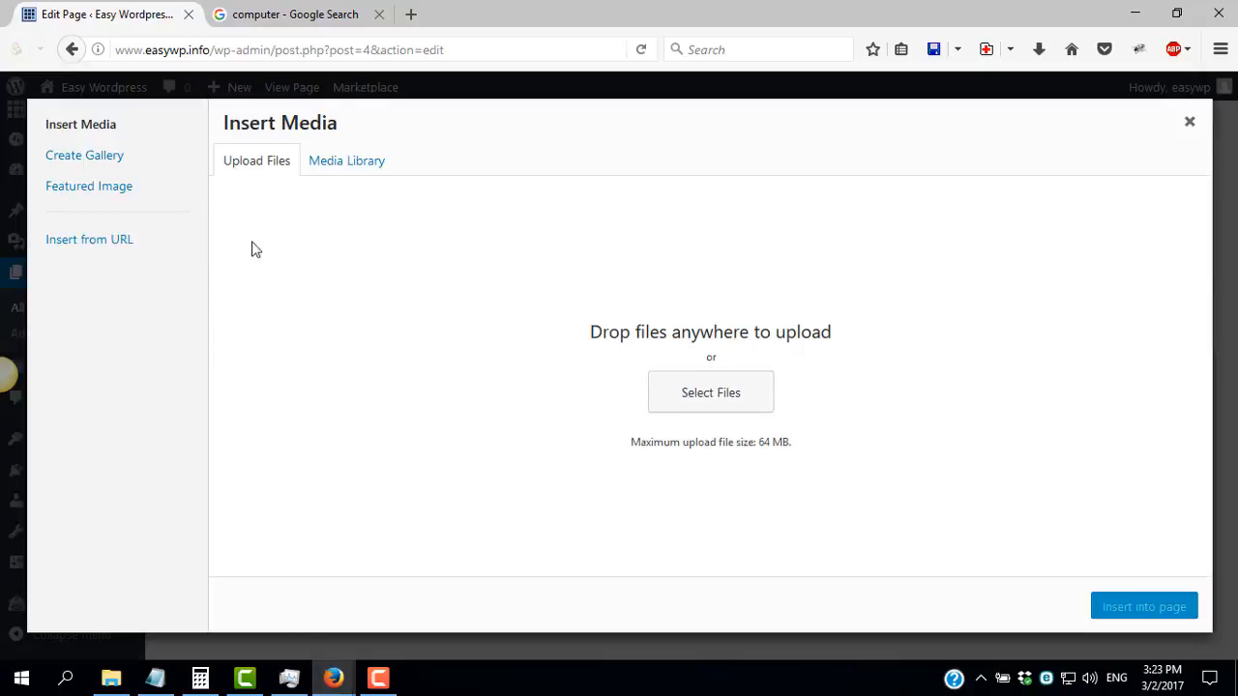
click(104, 248)
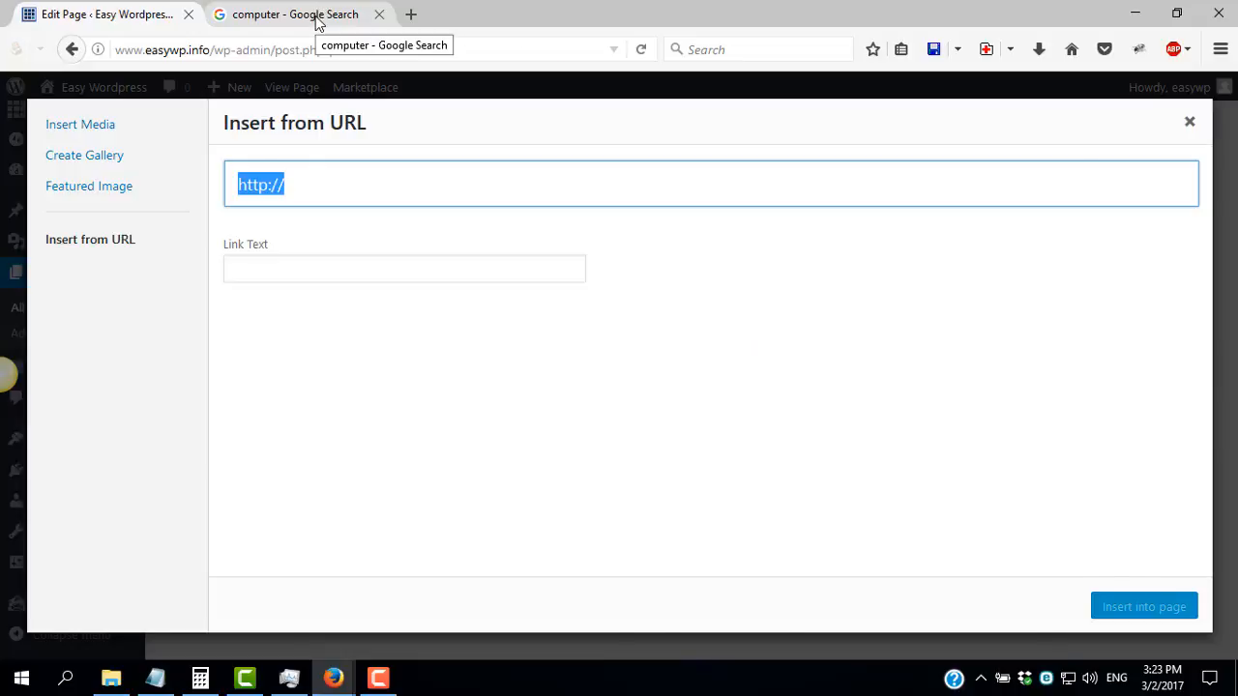
Open the black Dell desktop computer picture from the Google image results at full size and copy its address
click(318, 23)
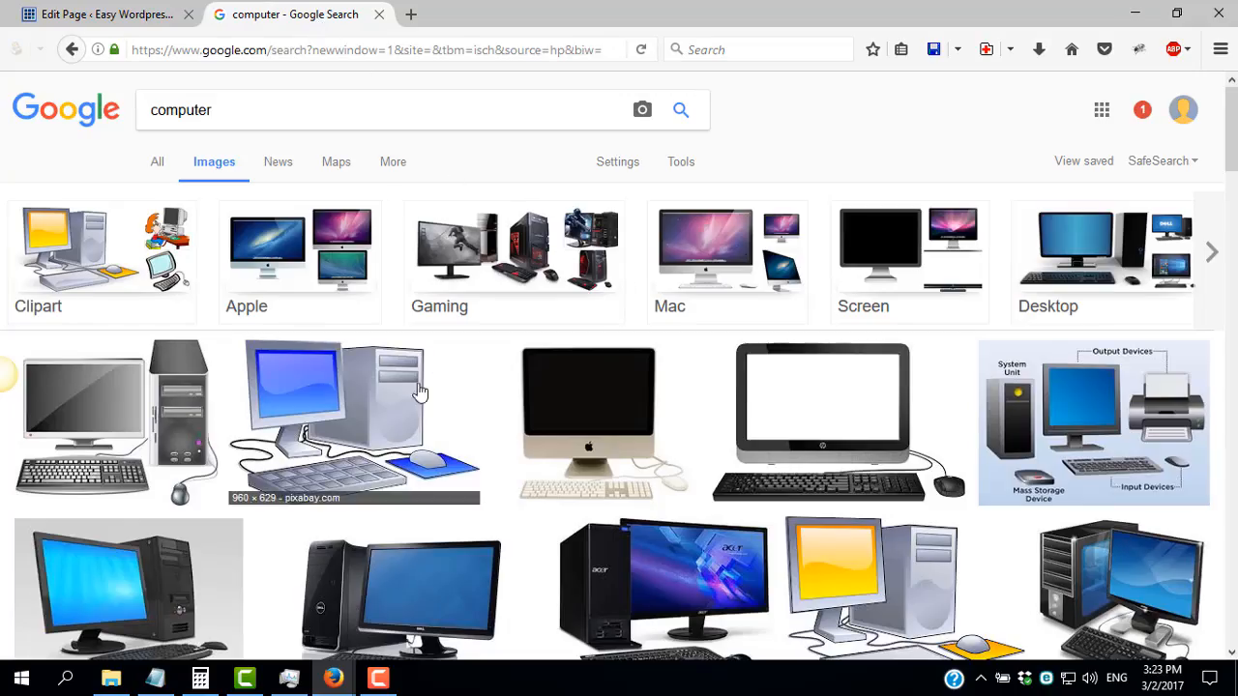
scroll(314, 352, down, 3)
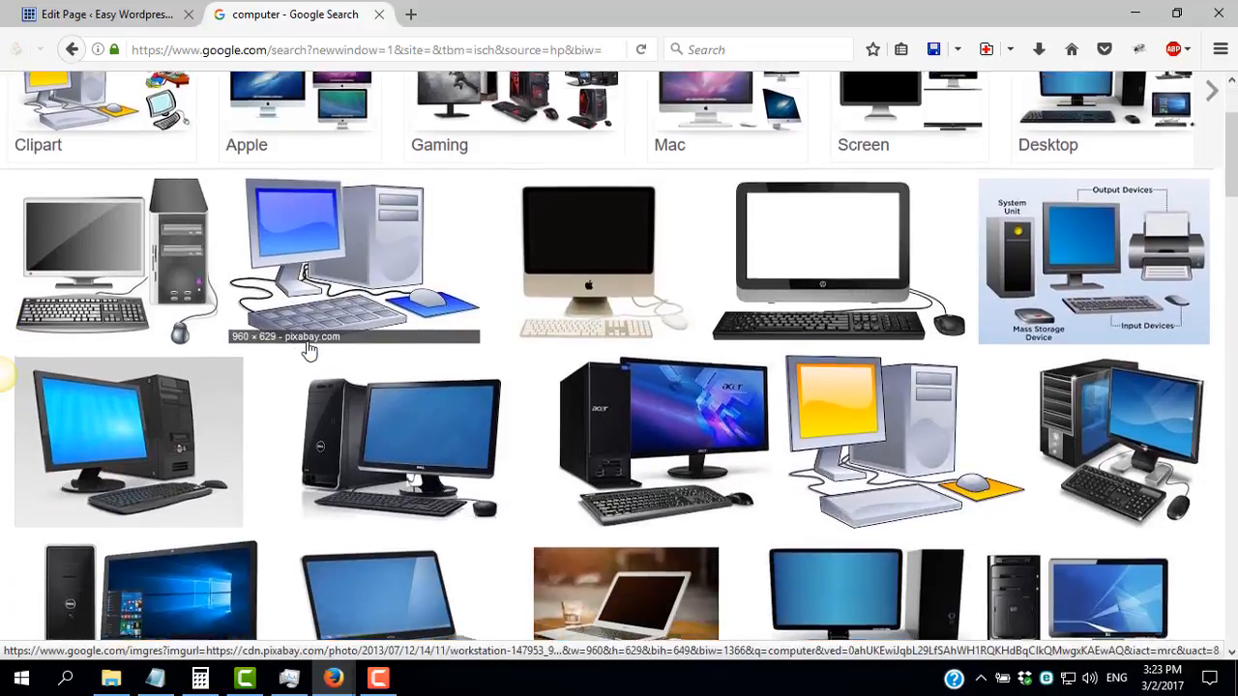
click(403, 394)
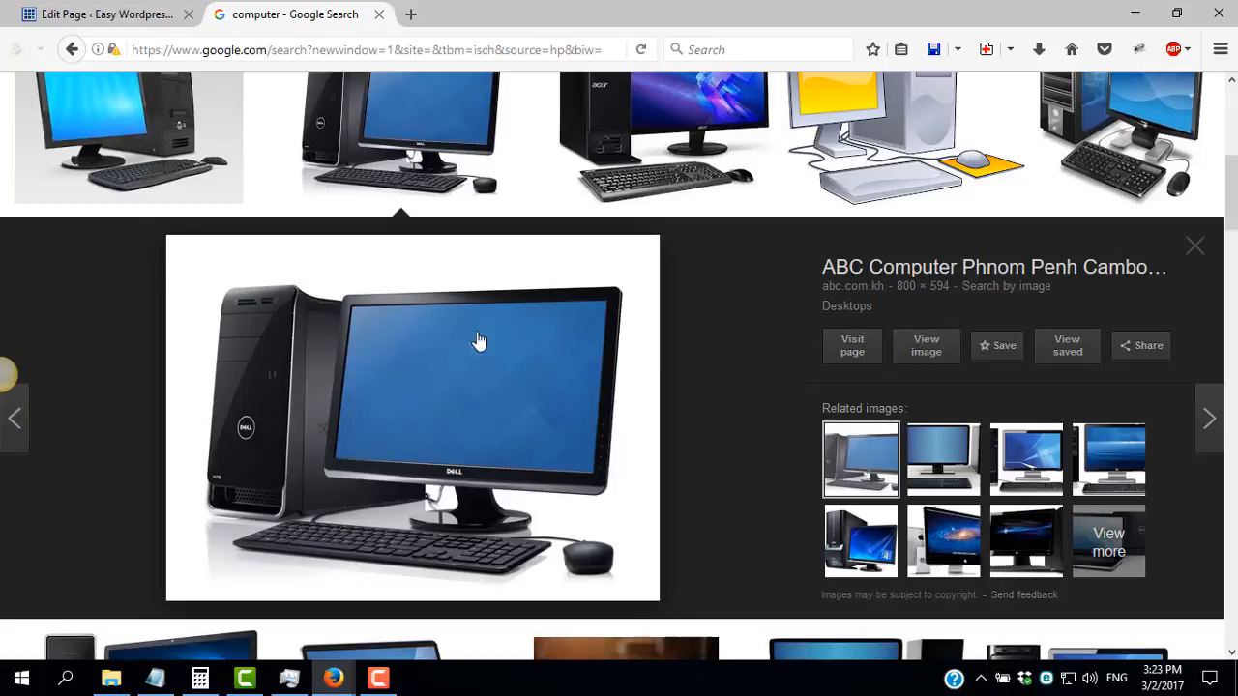
click(930, 350)
click(455, 50)
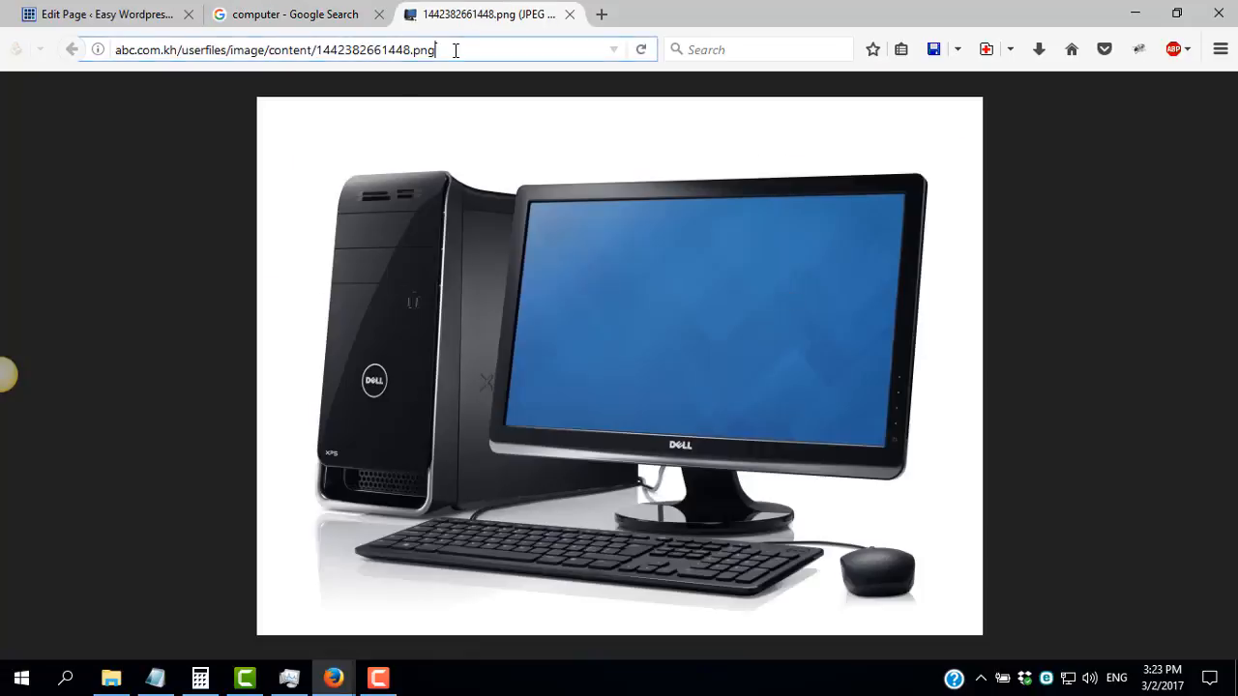
drag(456, 50, 104, 56)
key(ctrl+c)
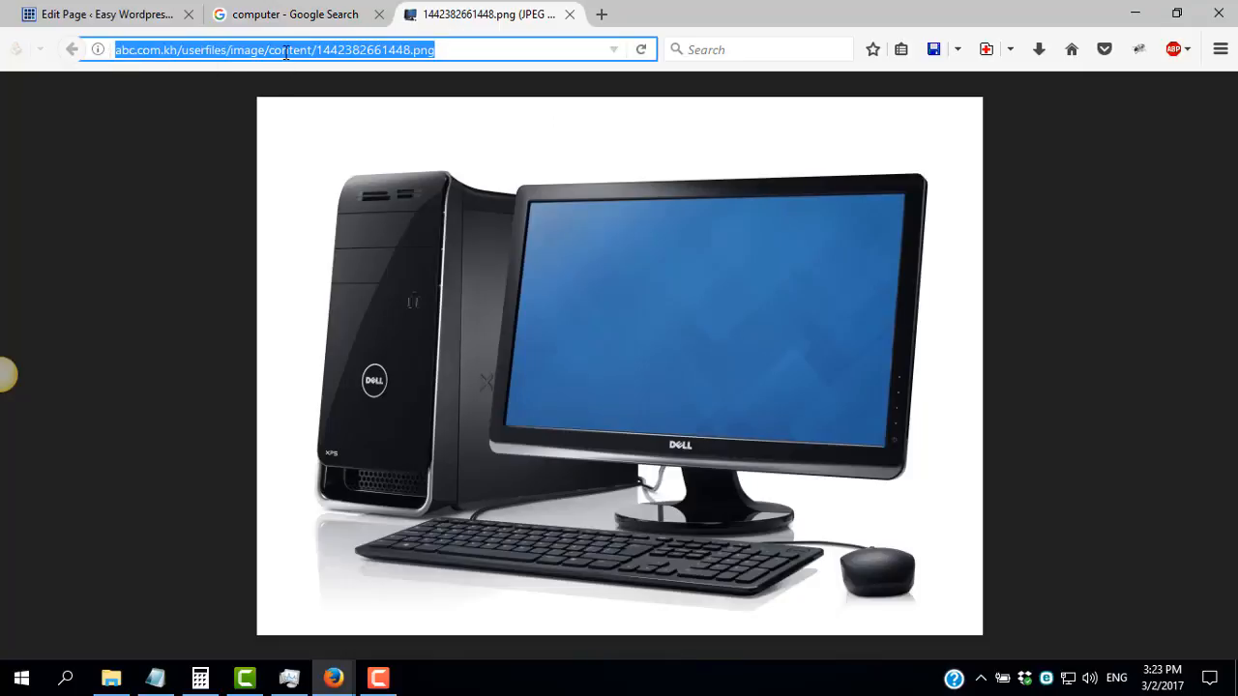
click(106, 15)
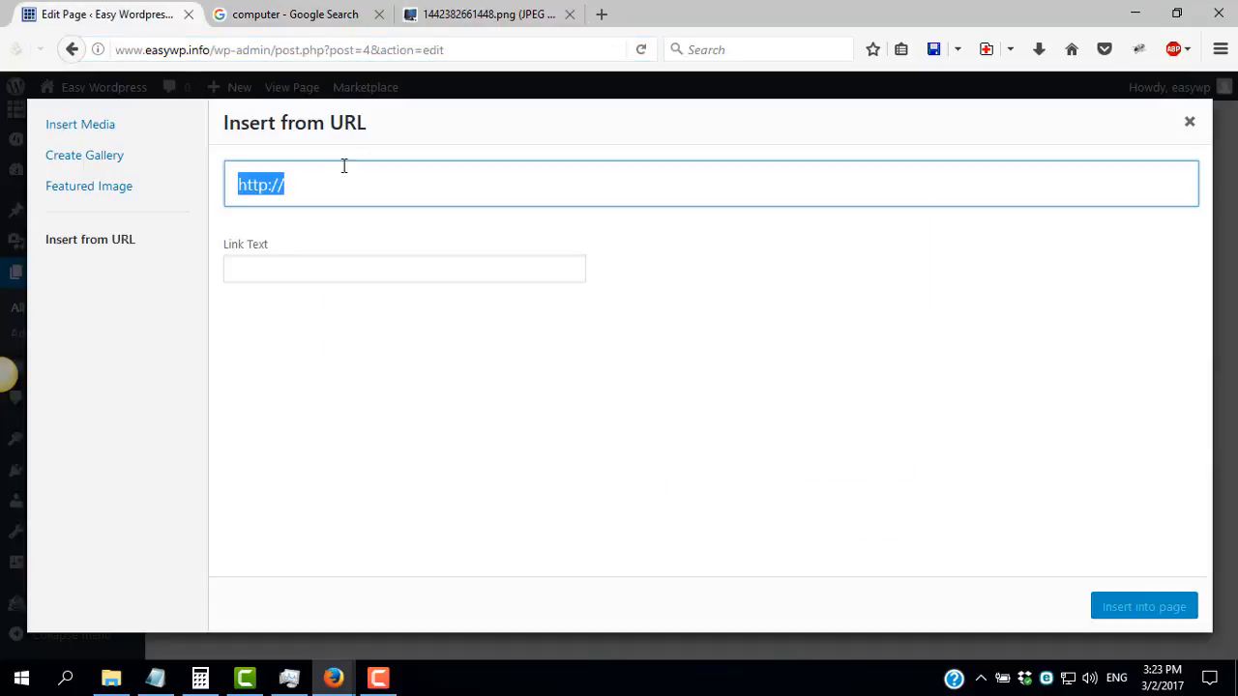
key(ctrl+v)
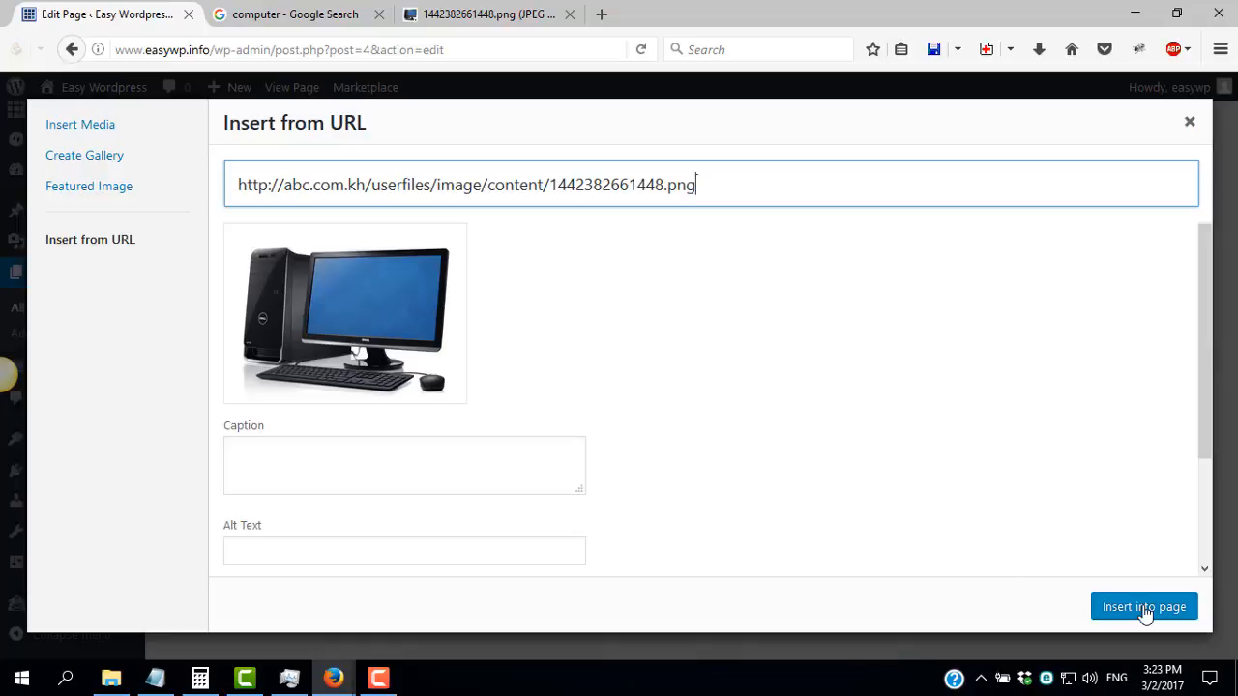
click(1146, 609)
scroll(681, 463, down, 7)
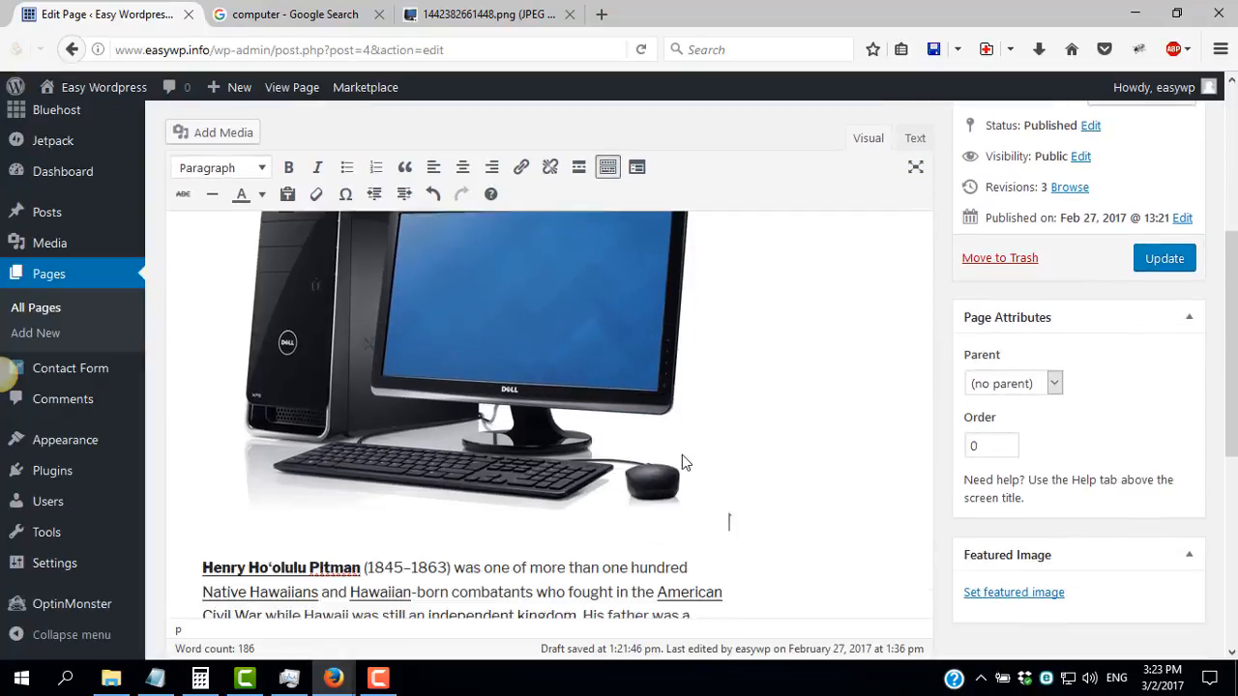
scroll(684, 455, up, 2)
scroll(682, 454, up, 4)
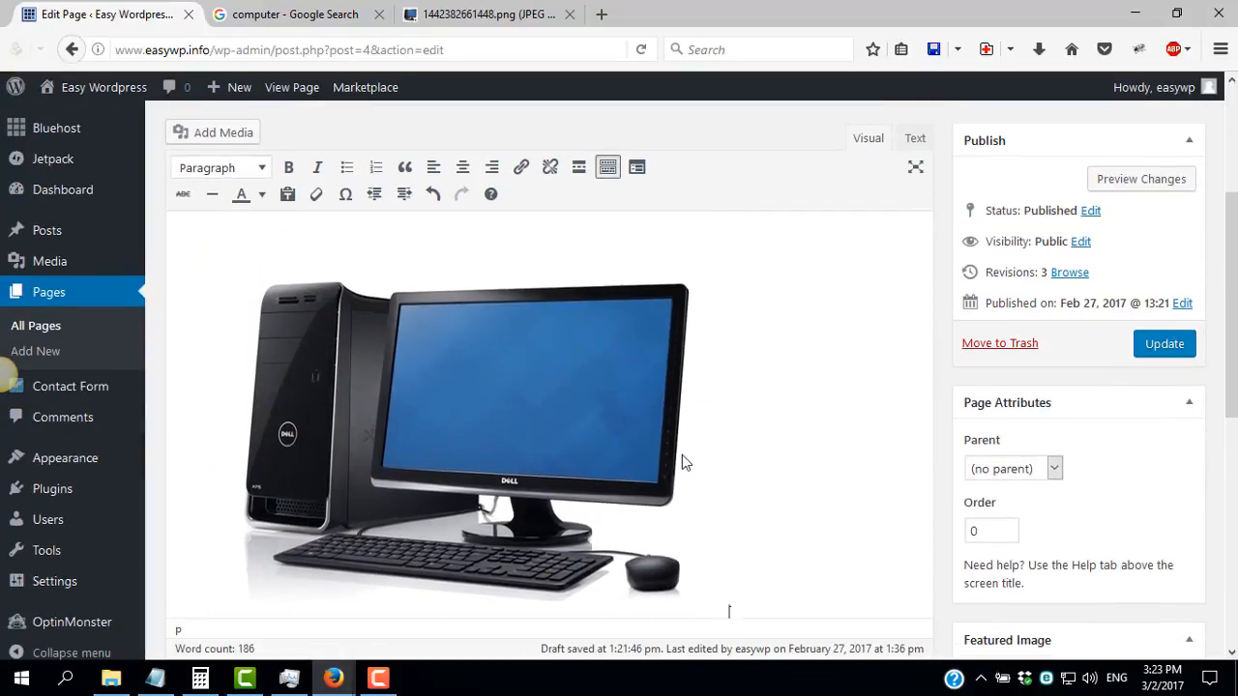
scroll(663, 450, down, 3)
Try the right and center alignments on the inserted computer image
click(713, 558)
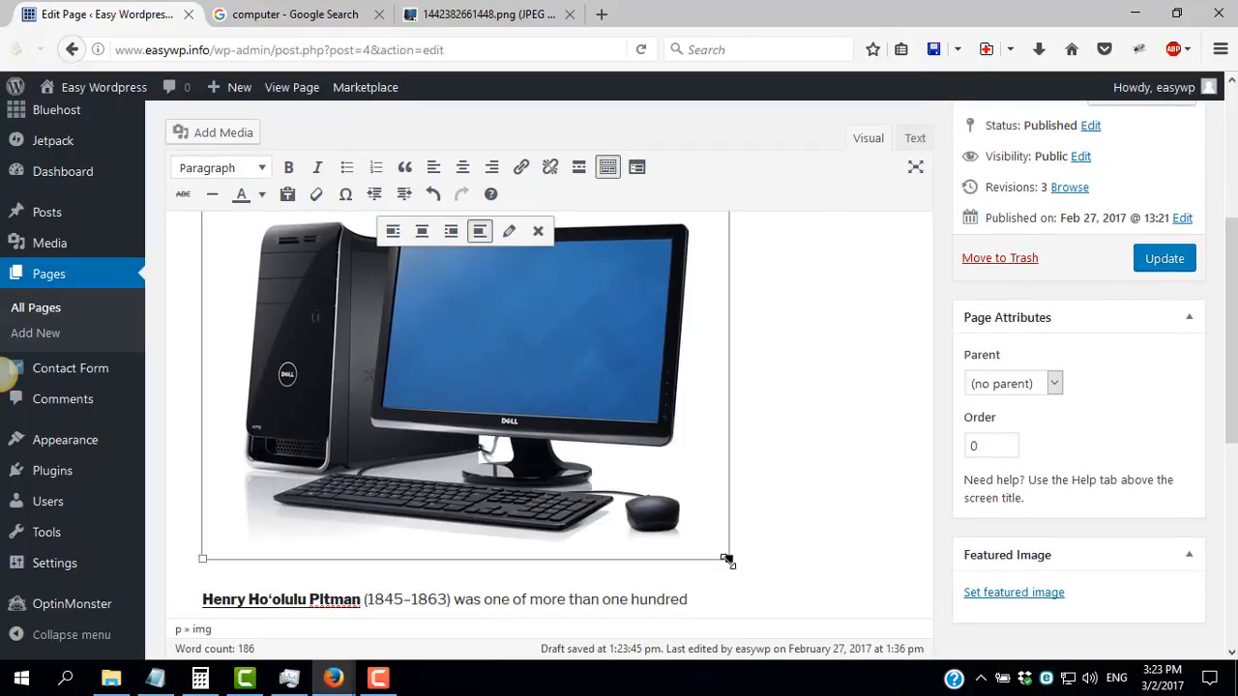
mouse_move(727, 560)
mouse_down()
mouse_move(658, 480)
mouse_move(731, 560)
mouse_up()
click(450, 234)
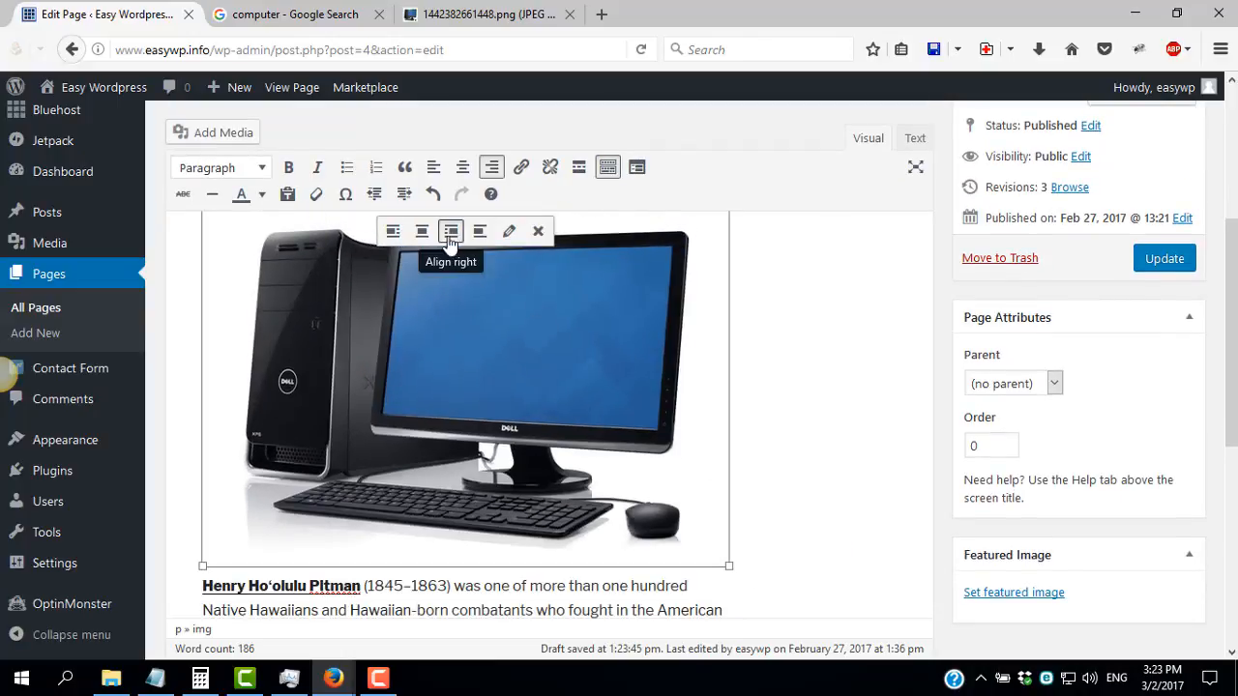
click(423, 235)
Move the computer image into the first paragraph after "Hawaiian-b" and align it right
drag(429, 398, 455, 511)
scroll(454, 510, down, 2)
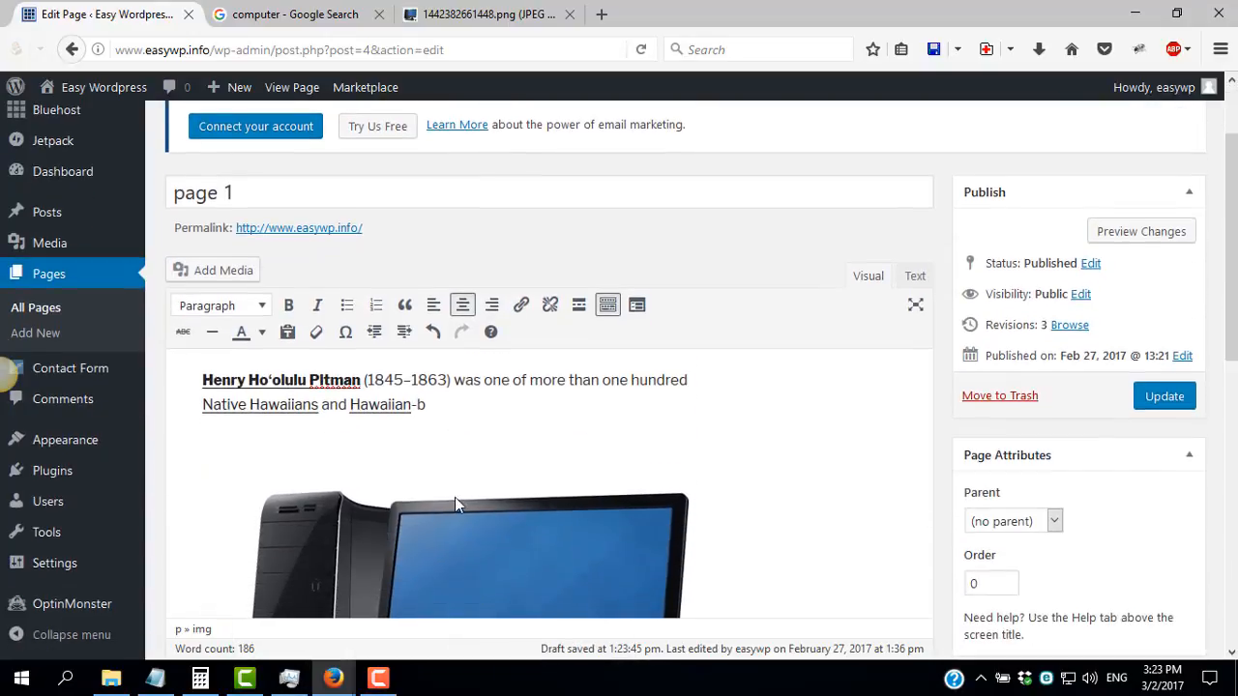
click(458, 522)
click(476, 392)
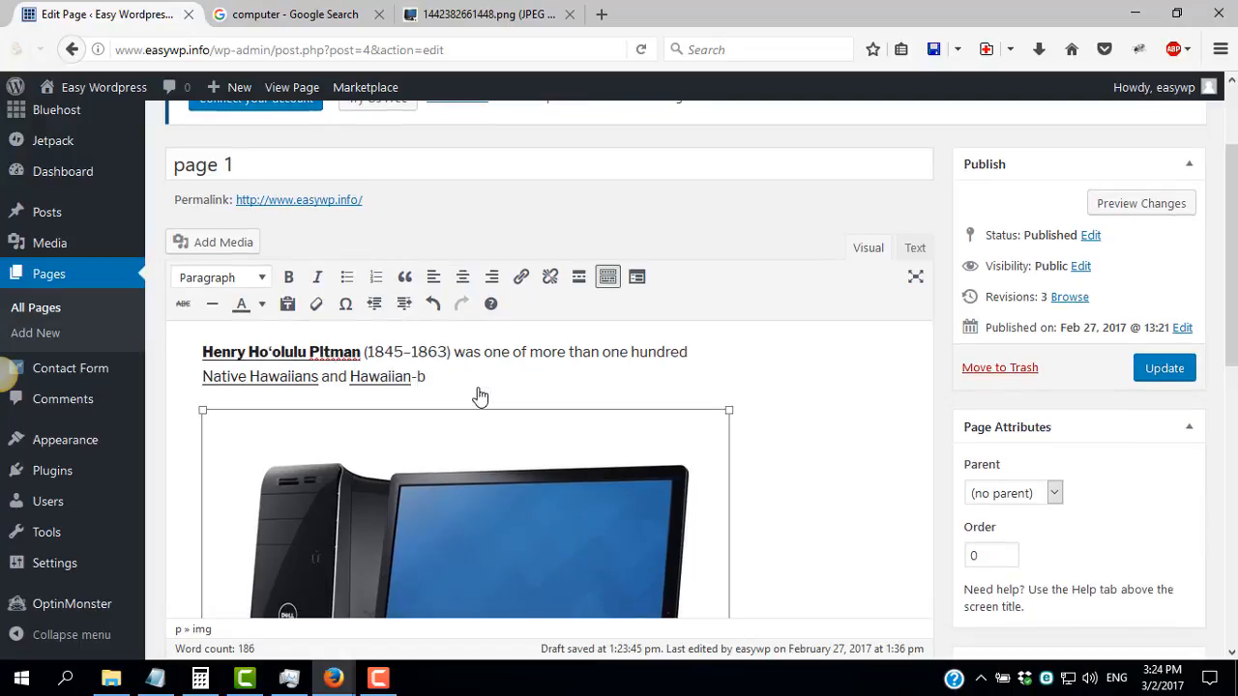
Examine the caption, alternative text and display settings in the computer image's details, close them unchanged, and reselect the image
click(509, 393)
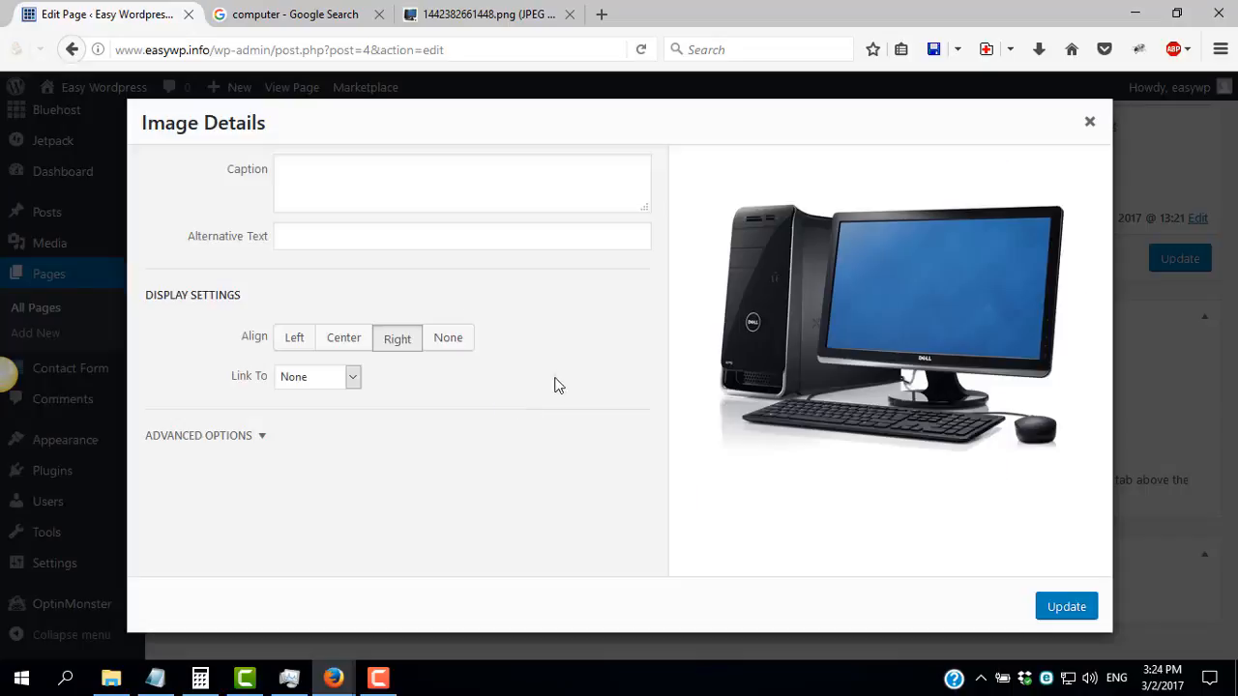
click(366, 159)
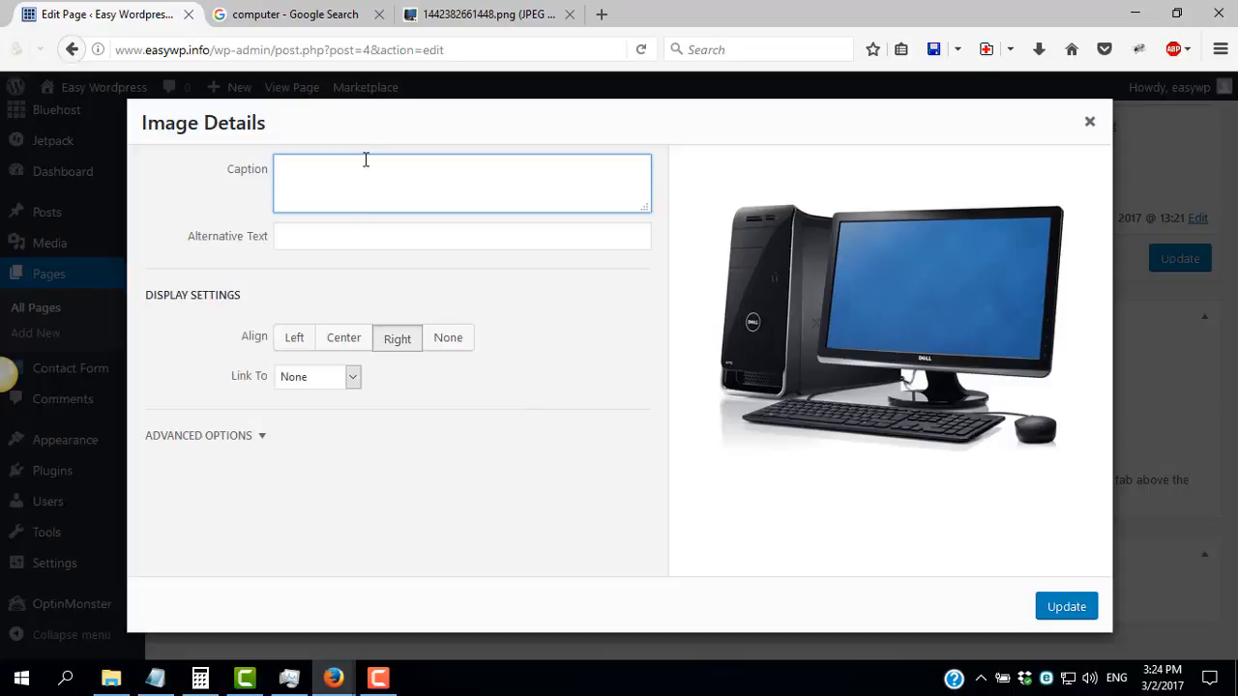
click(346, 240)
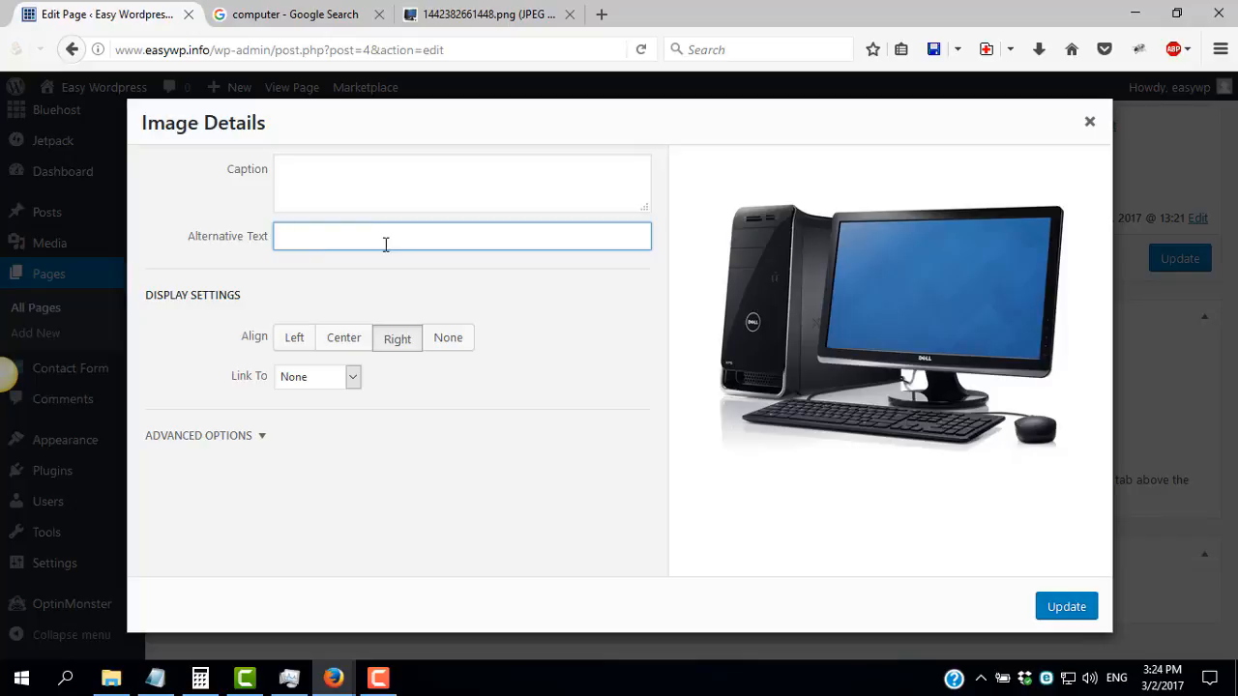
click(1089, 124)
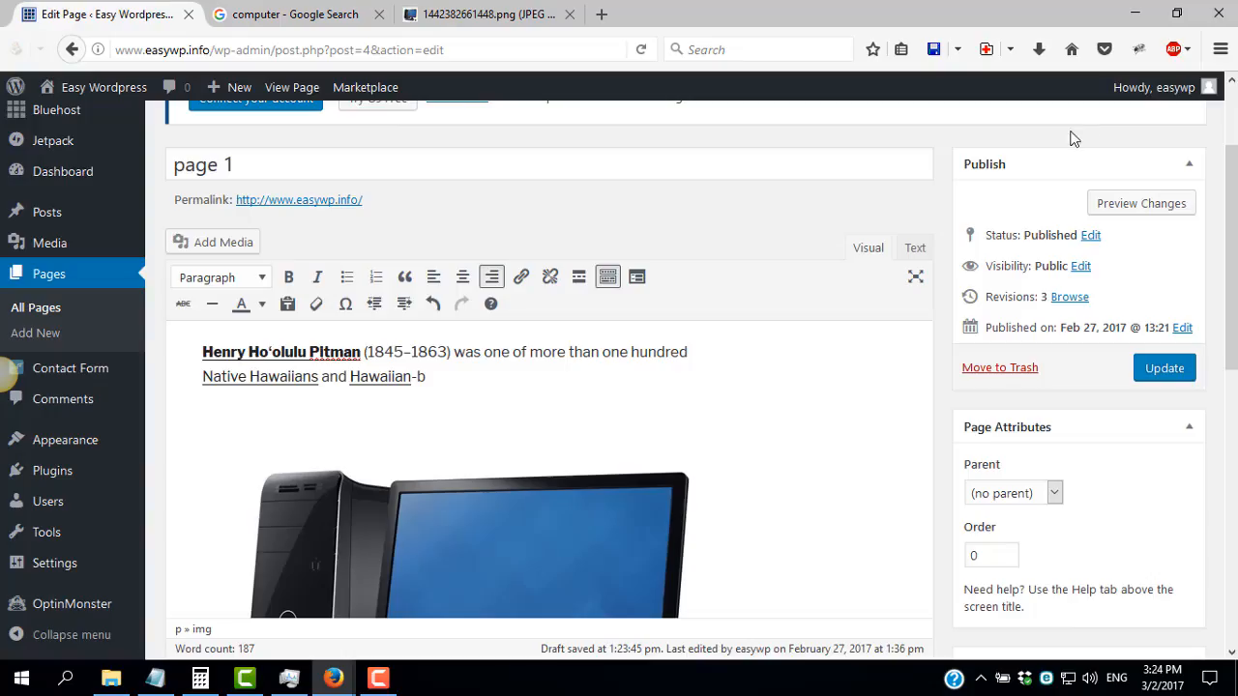
click(463, 505)
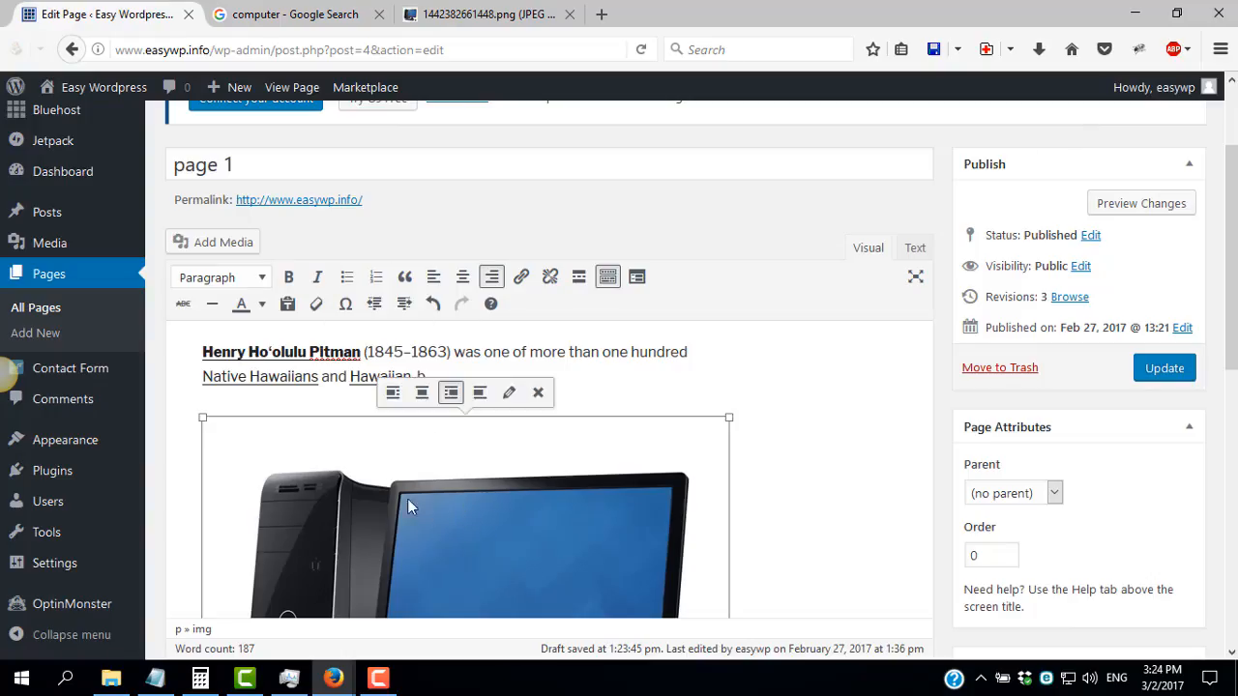
Delete the computer image, rejoin the split "Hawaiian-born" text, and add an empty line above the first paragraph
key(Delete)
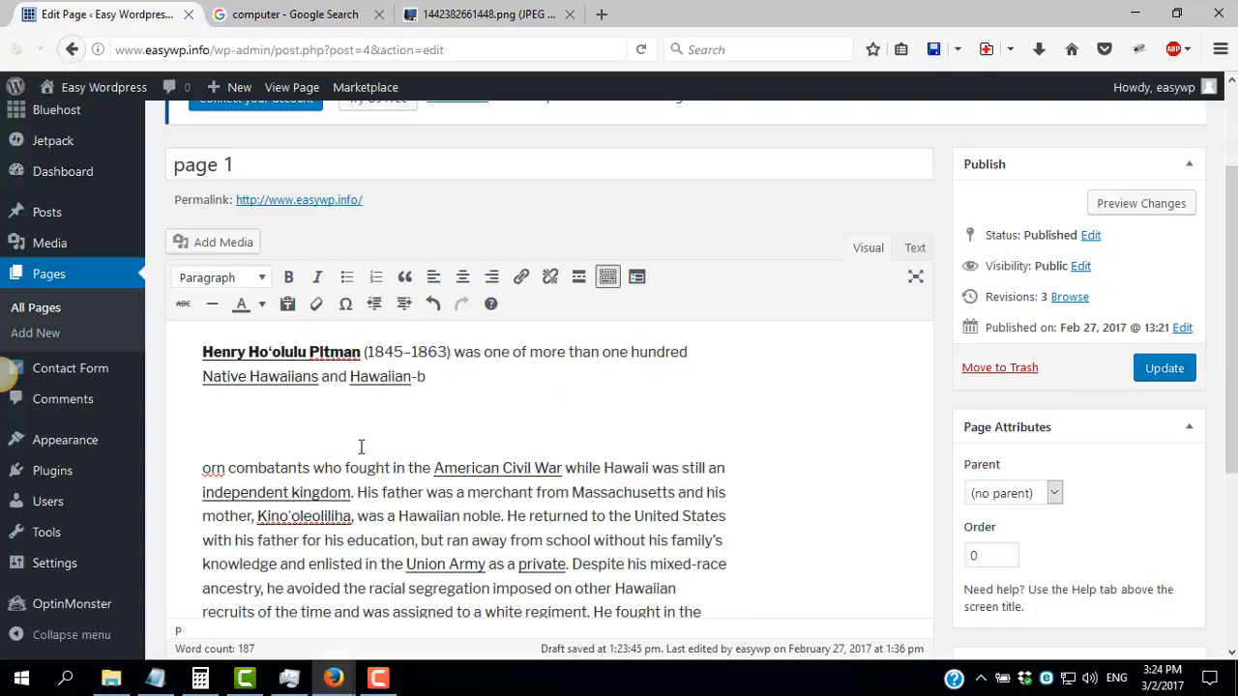
key(Delete)
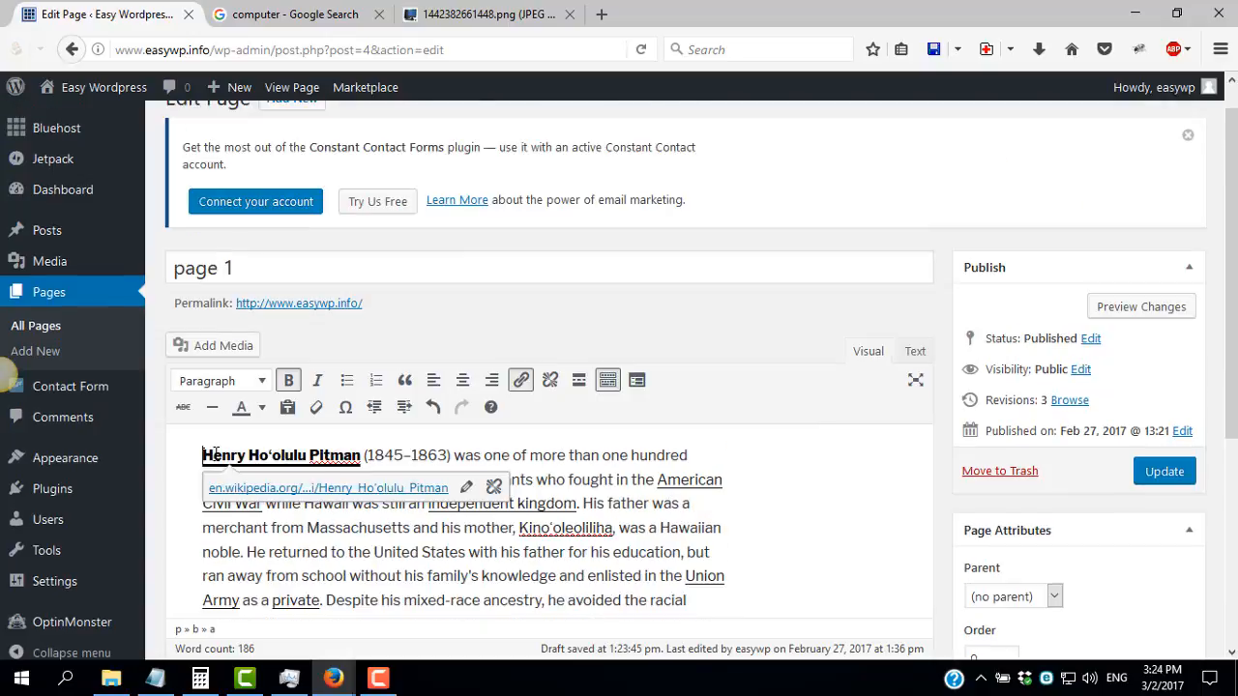
key(Return)
click(216, 416)
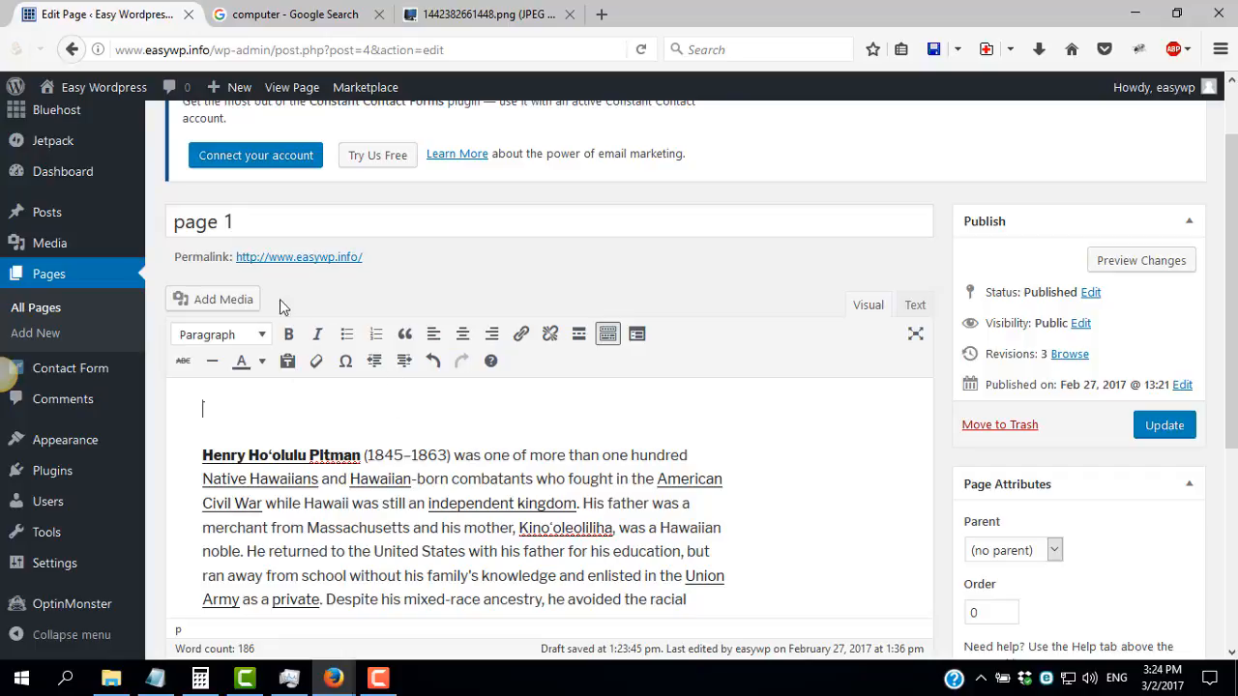
Open the media upload for page 1 and save the computer image to the Desktop as 1442382661448.png
click(220, 301)
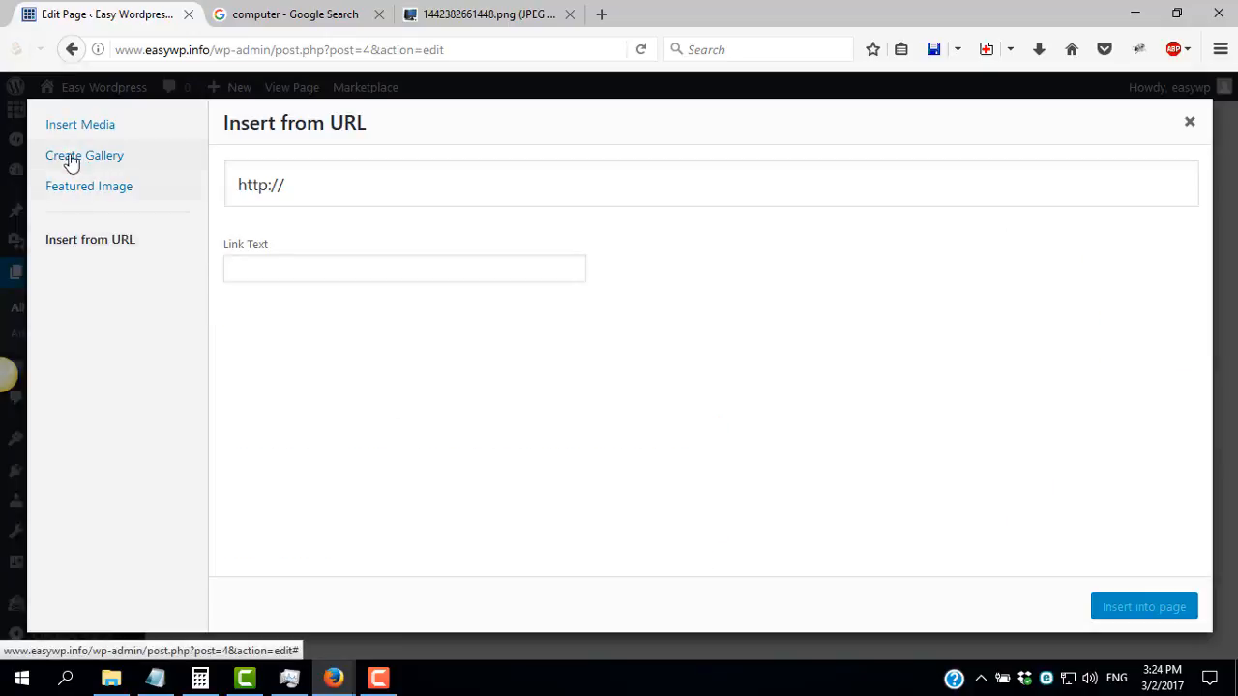
click(83, 127)
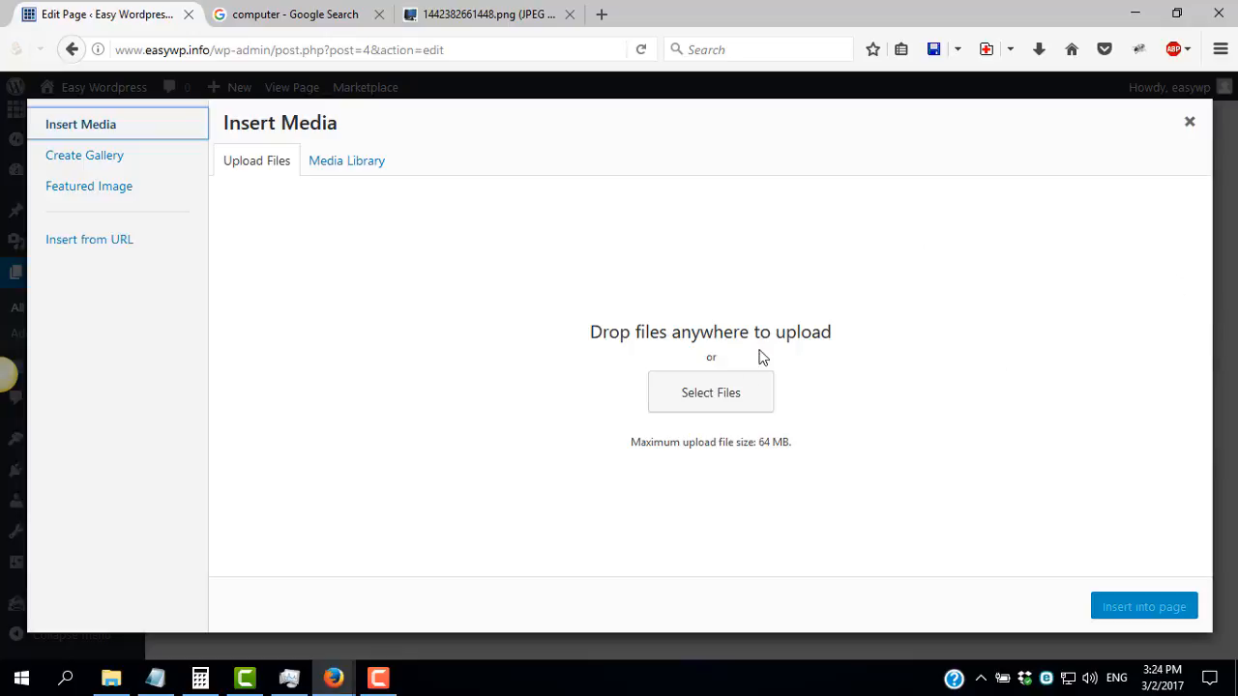
click(511, 16)
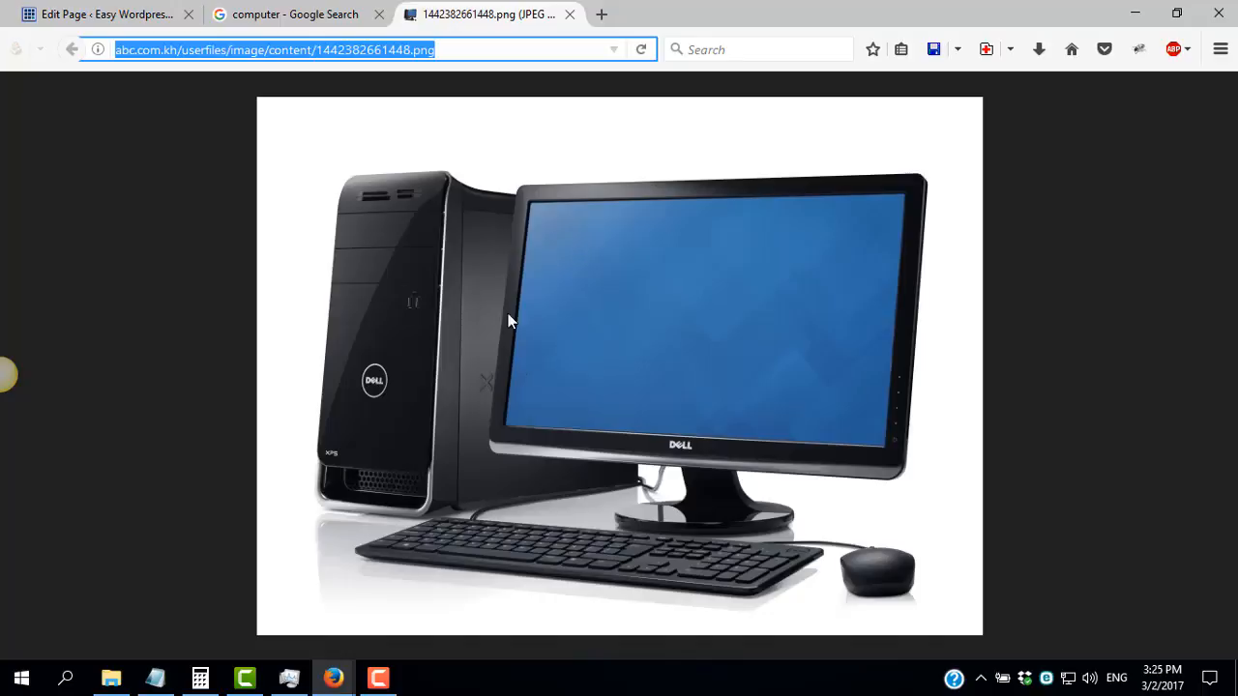
right_click(523, 256)
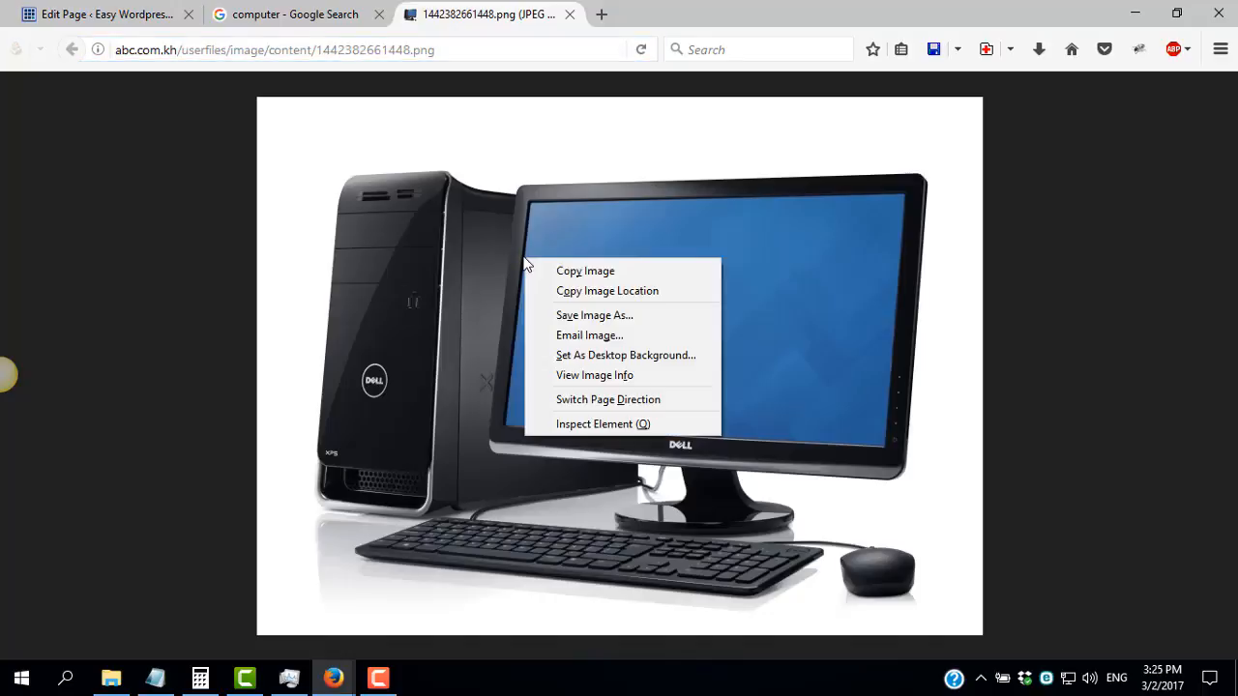
click(594, 288)
right_click(449, 301)
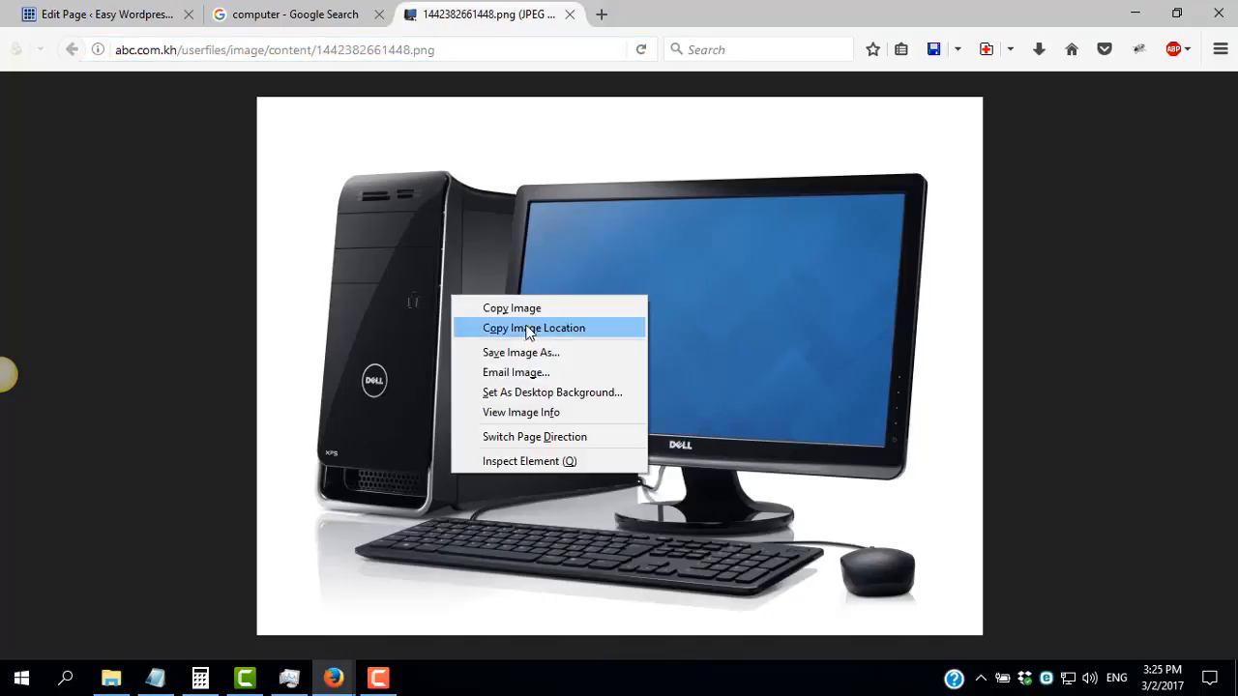
click(539, 353)
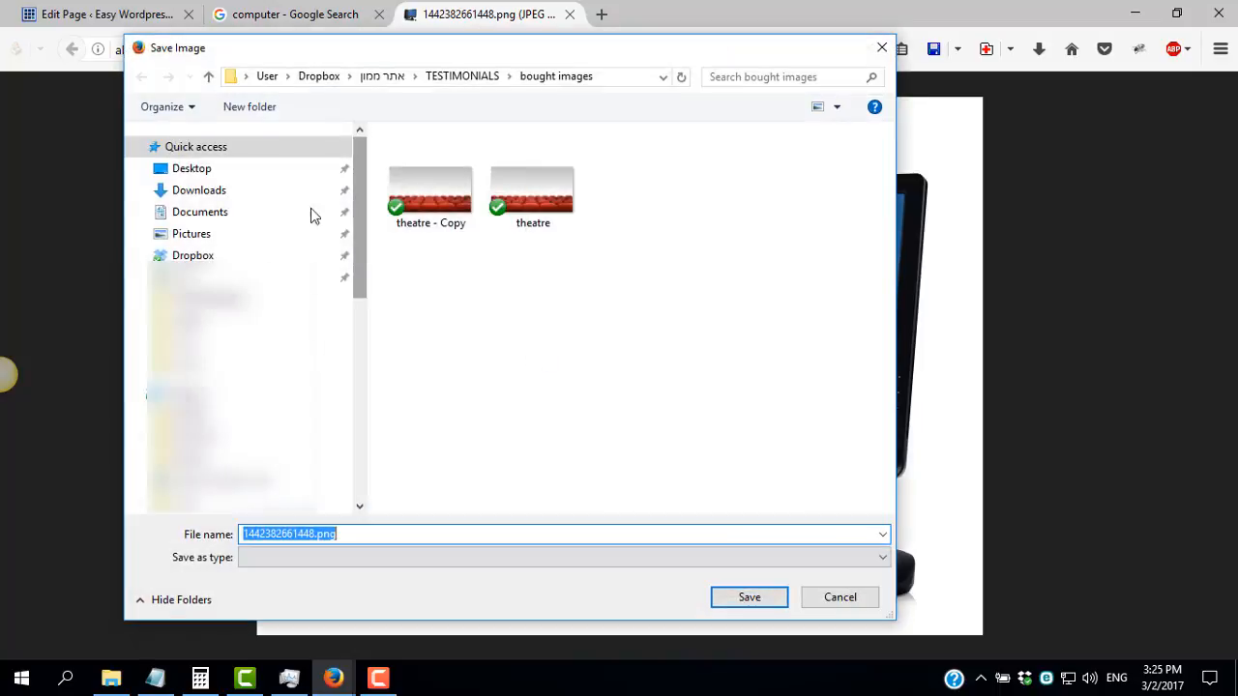
click(193, 170)
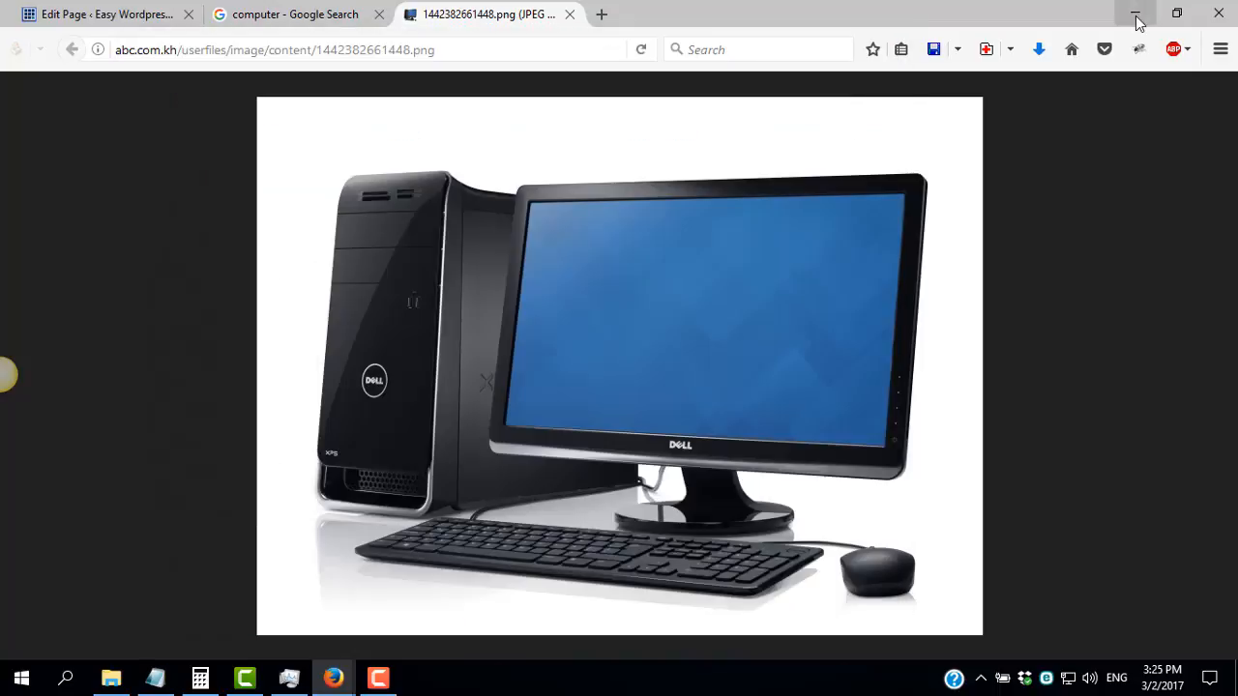
Shrink the browser to reveal the Desktop, upload the saved computer image to the media library, and maximize the browser again
click(1135, 14)
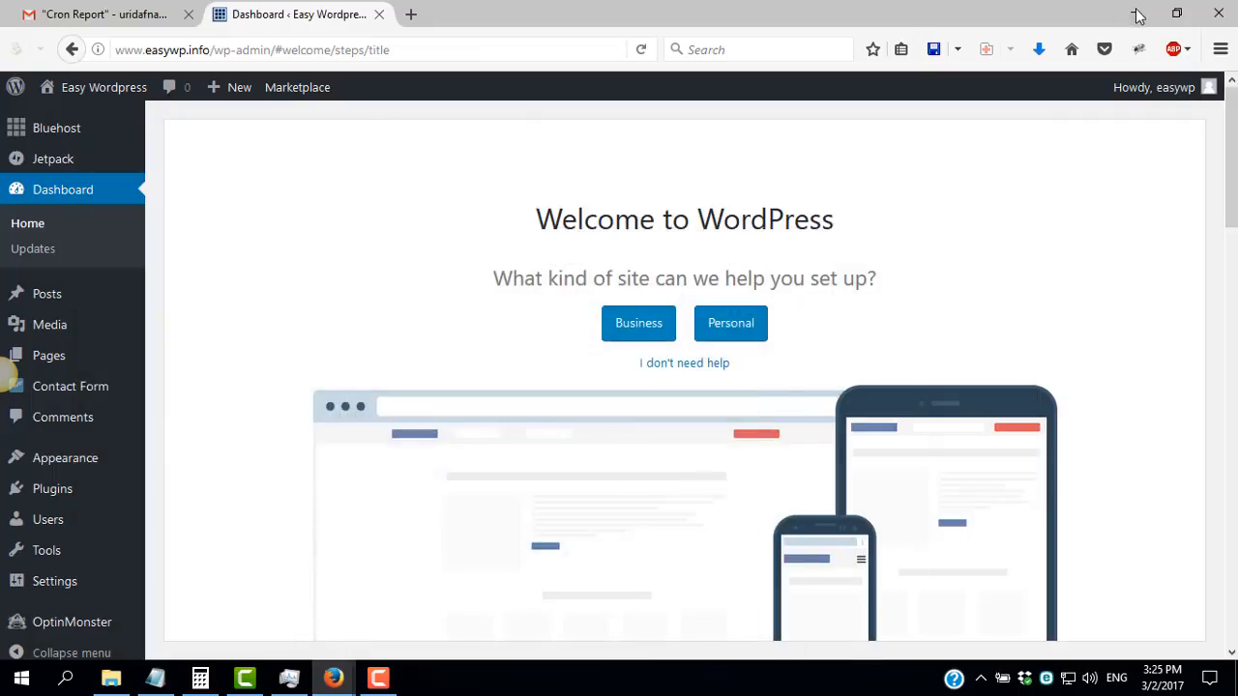
click(1135, 13)
click(1137, 13)
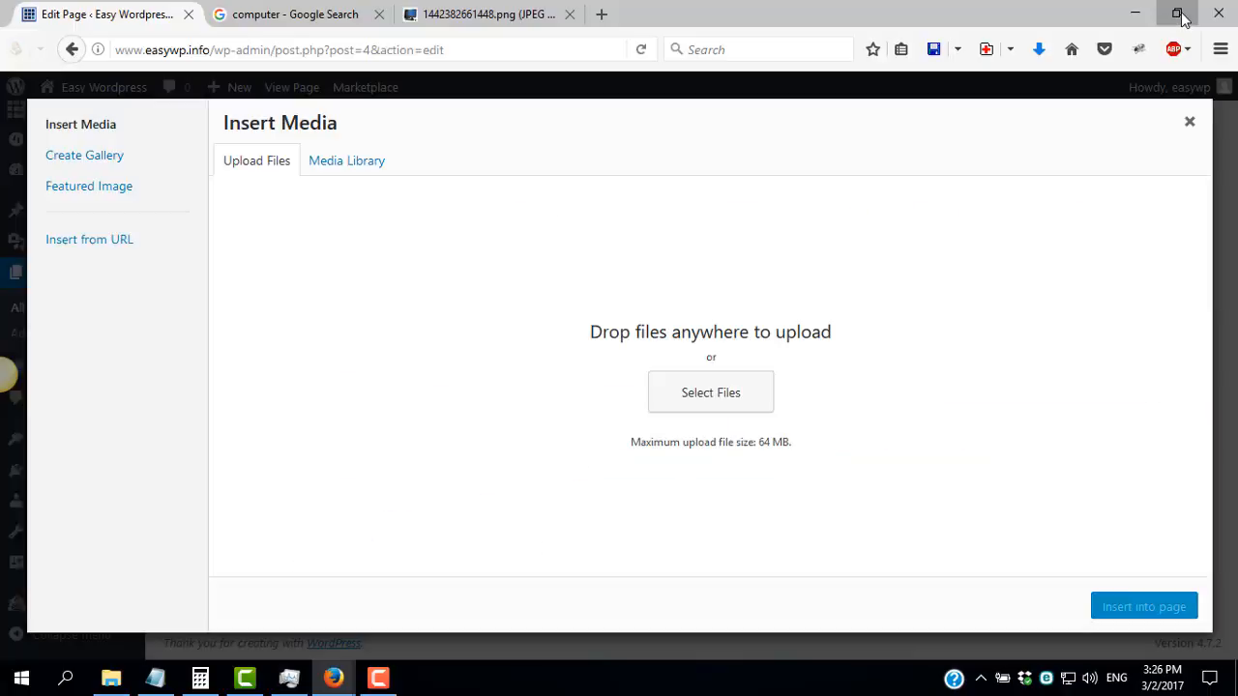
click(1181, 13)
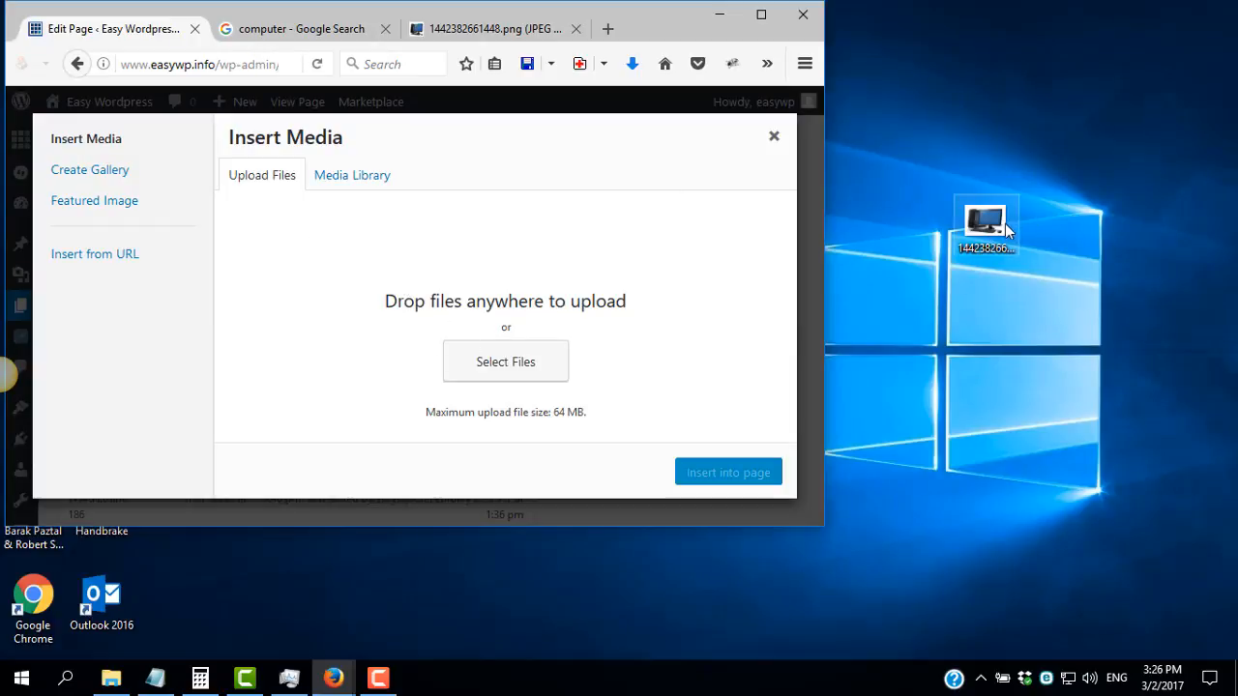
drag(1001, 223, 451, 248)
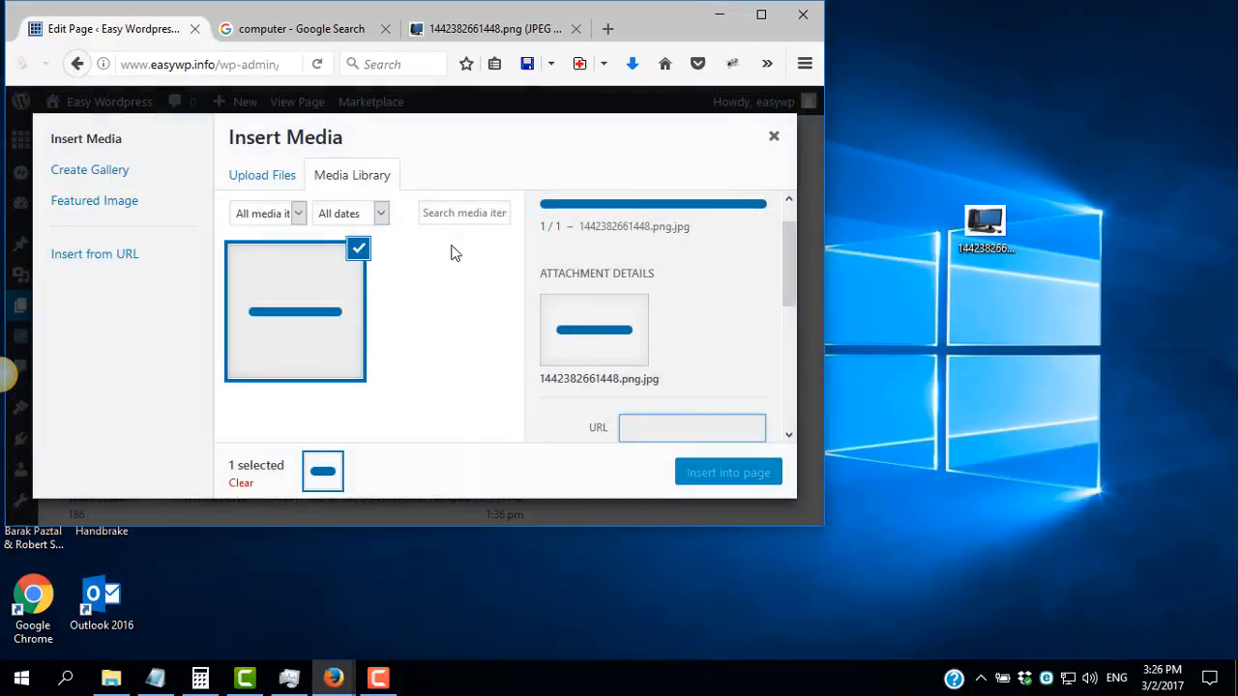
click(761, 14)
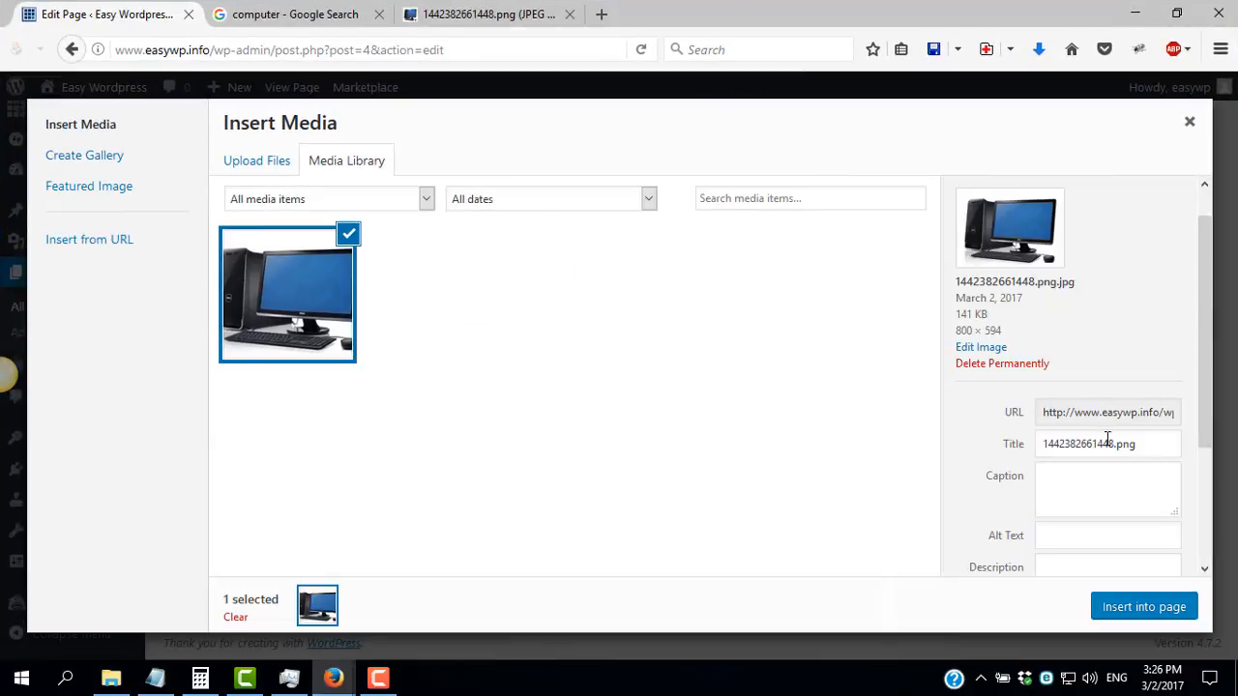
Look over the uploaded image's title, caption and alt text fields and insert the image into the page
drag(1155, 446, 1032, 443)
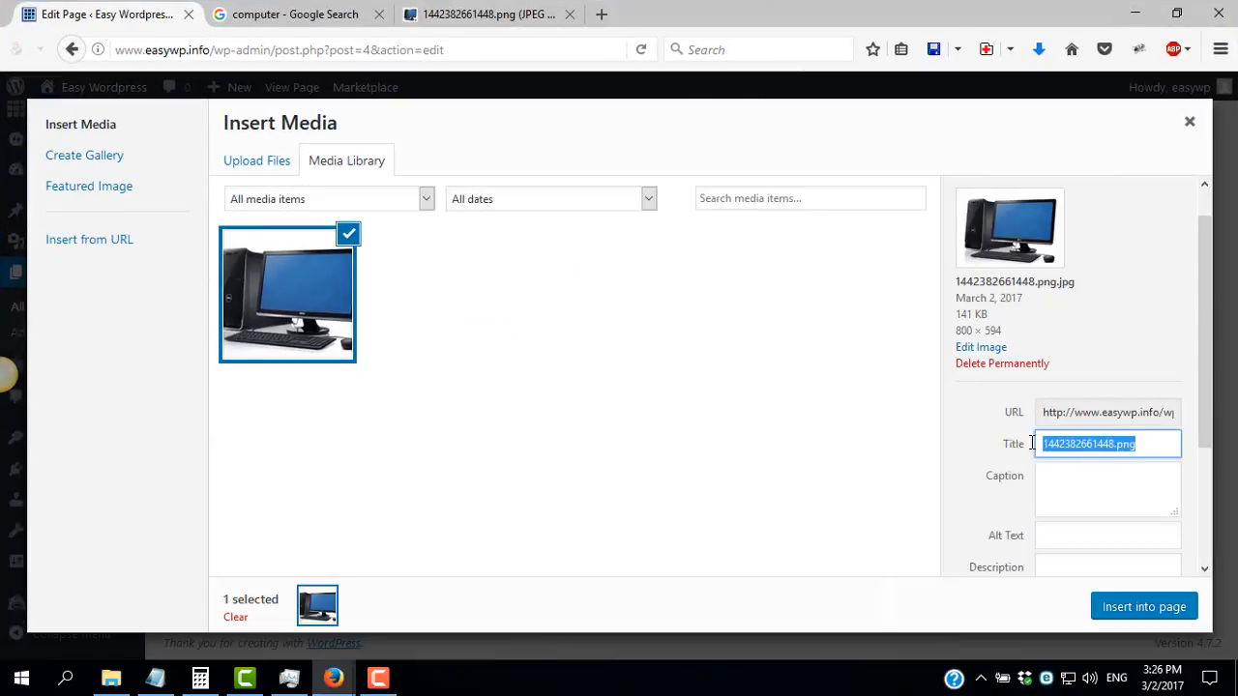
click(1062, 484)
click(1062, 538)
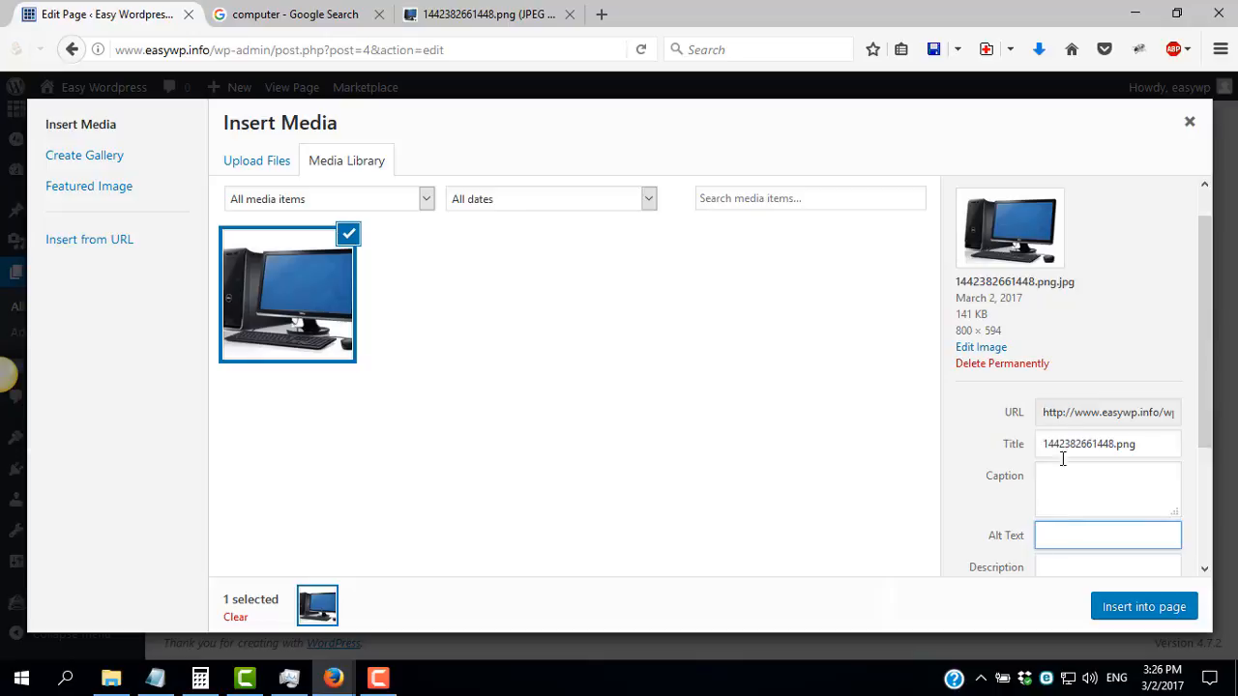
click(1136, 607)
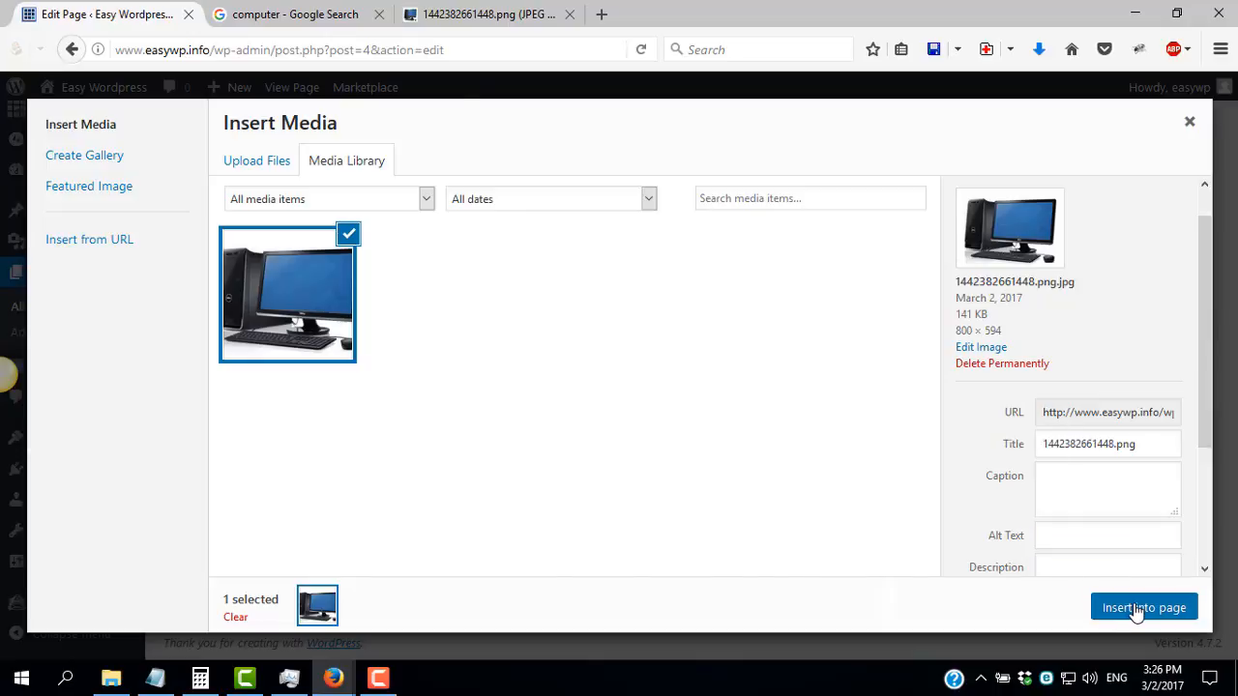
Select the inserted computer image above the first paragraph and delete it
click(358, 469)
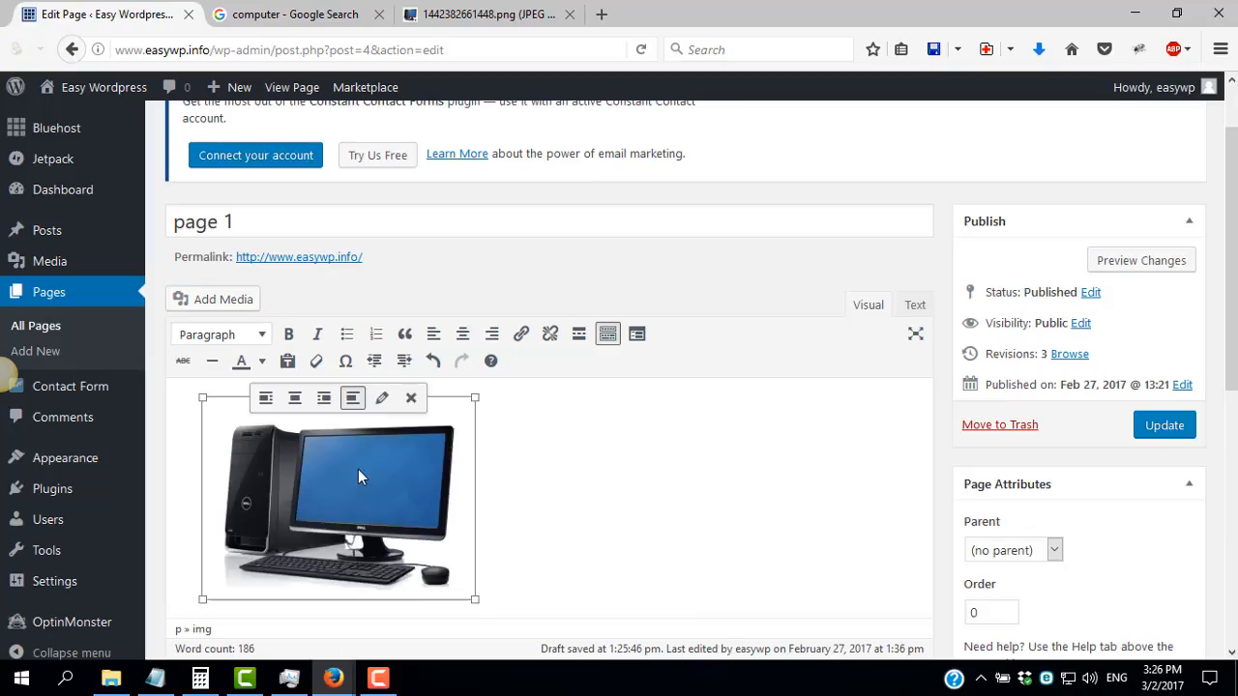
scroll(433, 340, down, 2)
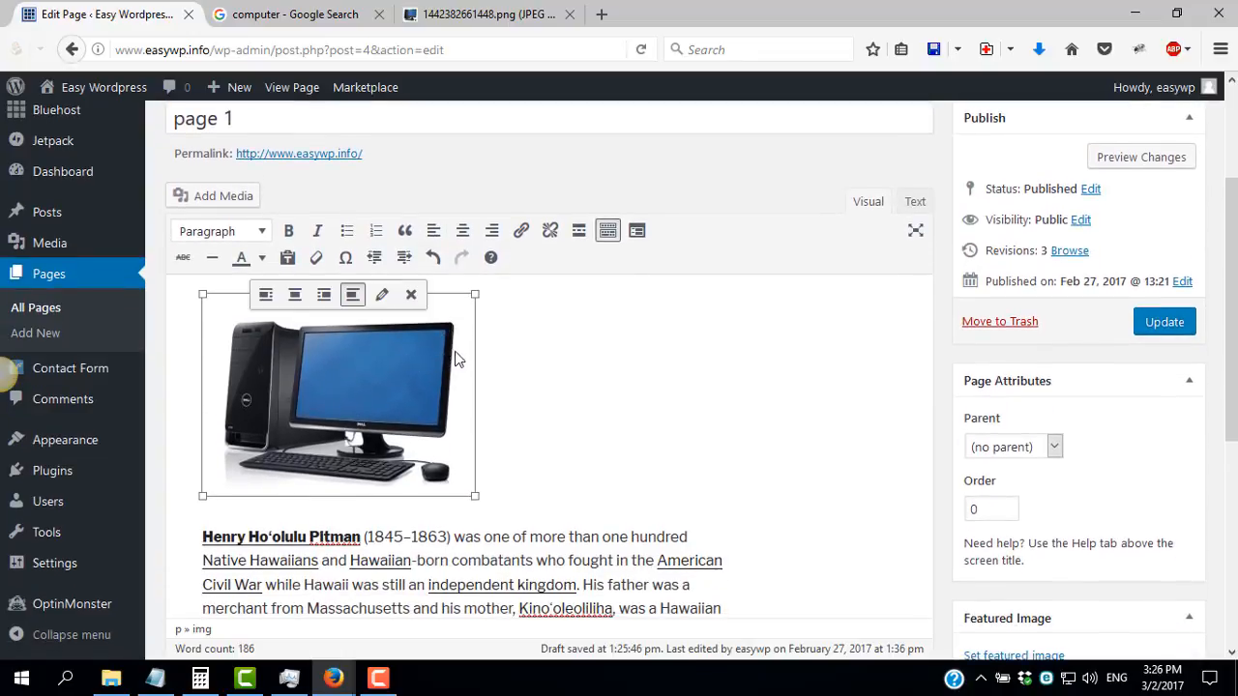
key(Delete)
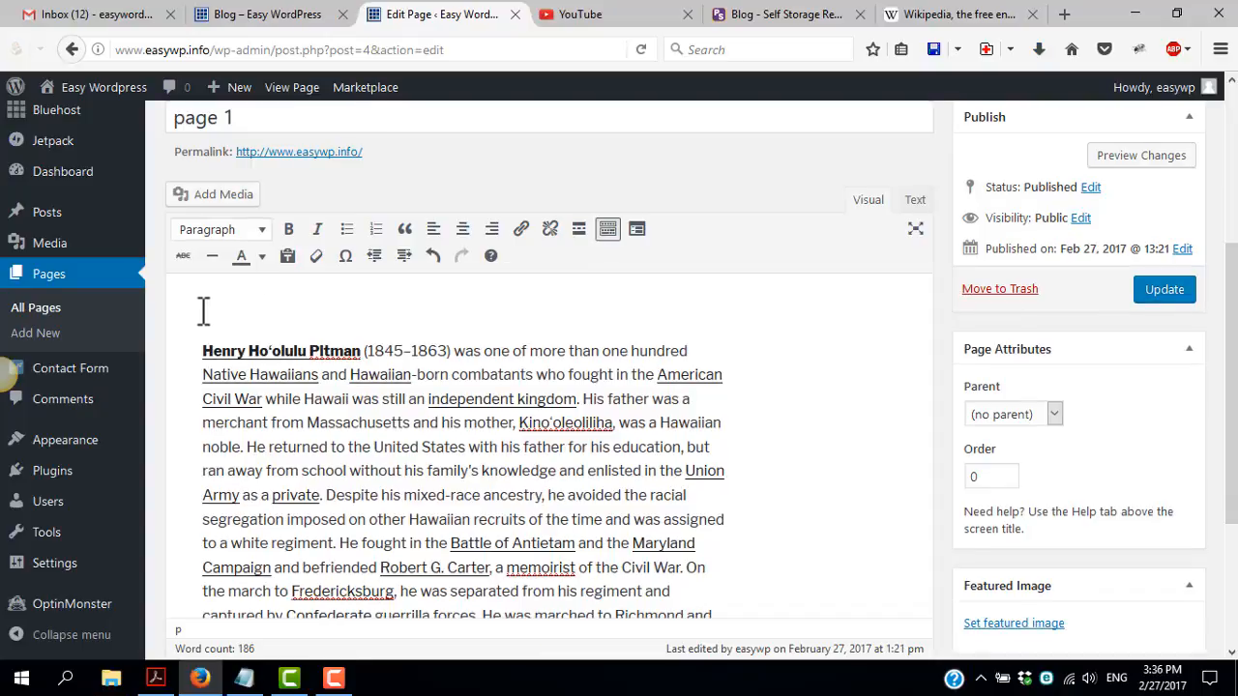
Open the video "Easy Wordpress 1 - introduction: websites, servers and Wordpress" from the own YouTube channel, pause it and copy its URL
click(580, 14)
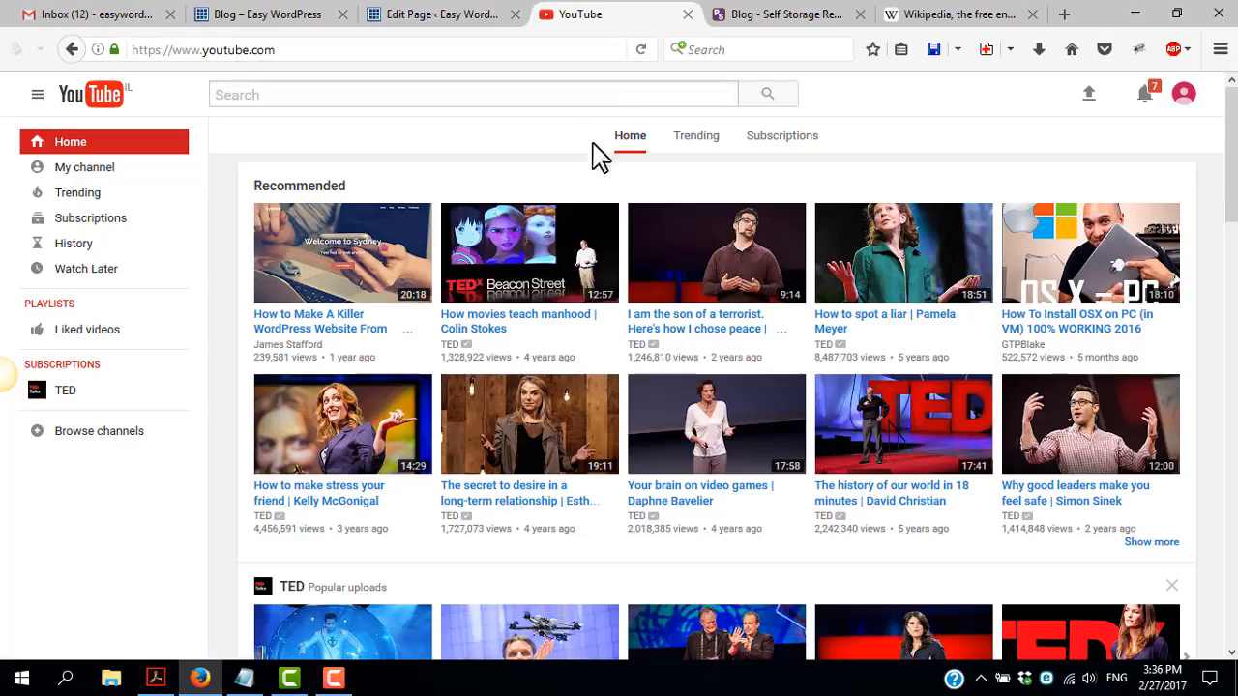
click(86, 174)
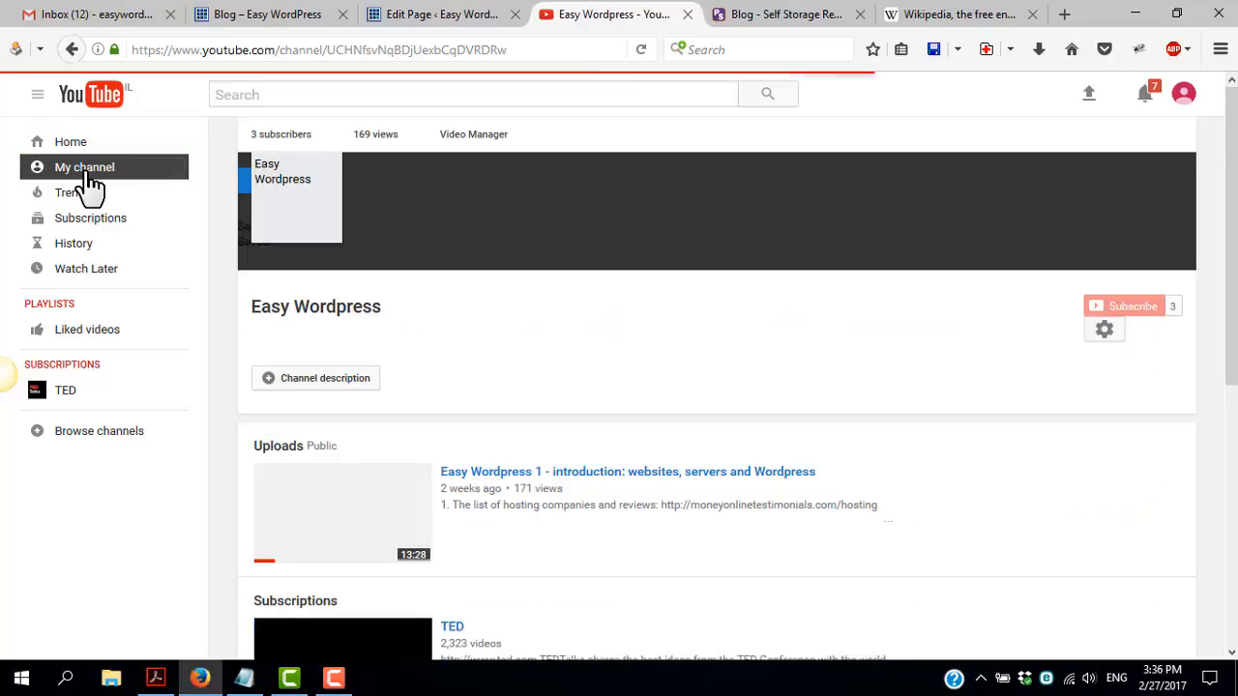
click(381, 510)
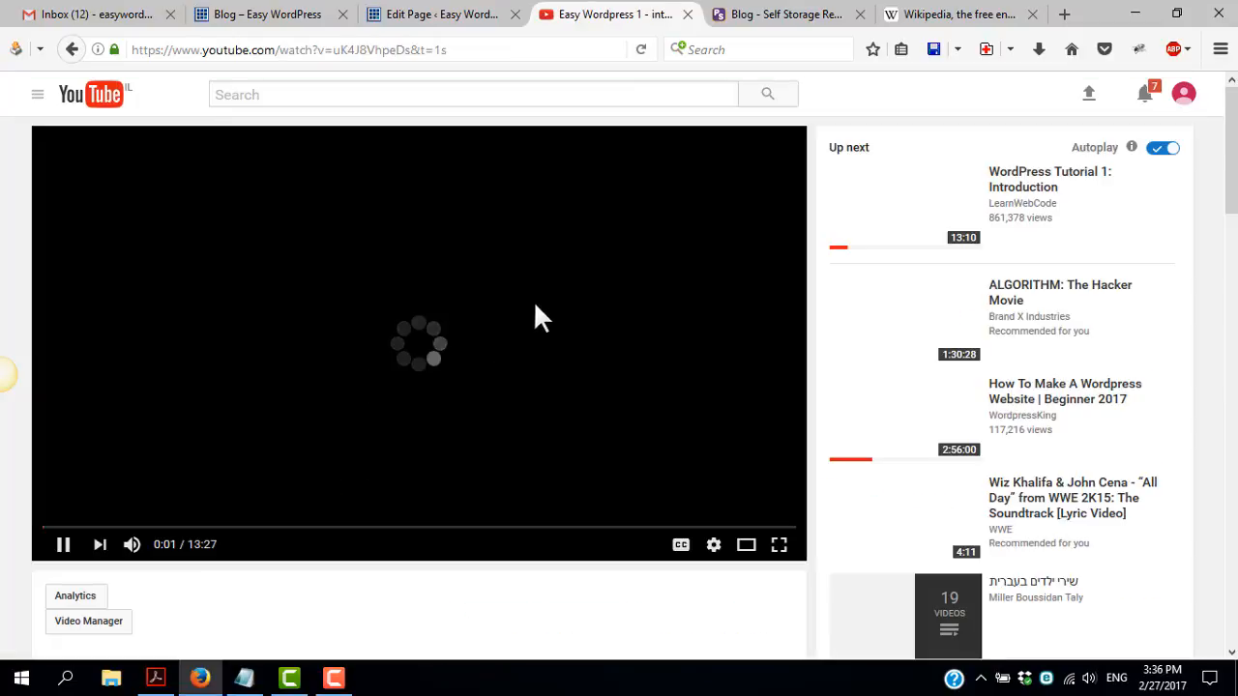
click(63, 544)
click(336, 49)
key(ctrl+c)
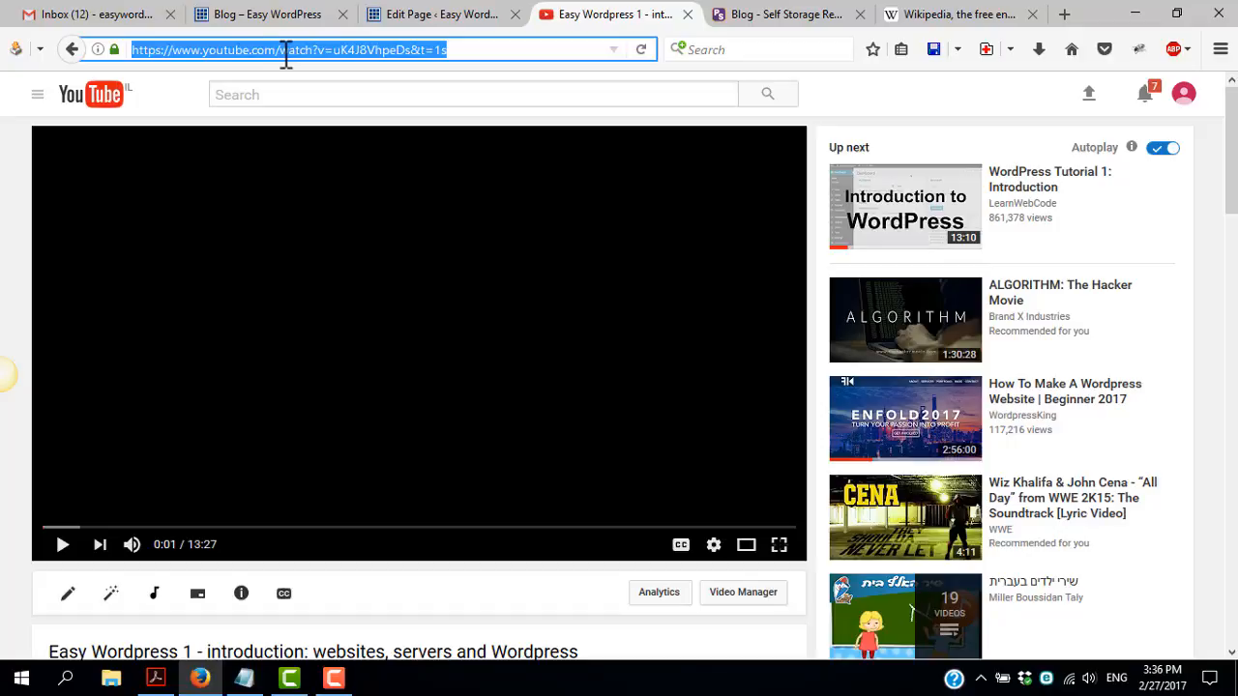
Embed the YouTube video above the first paragraph of page 1 by pasting its URL, and update the page
click(454, 15)
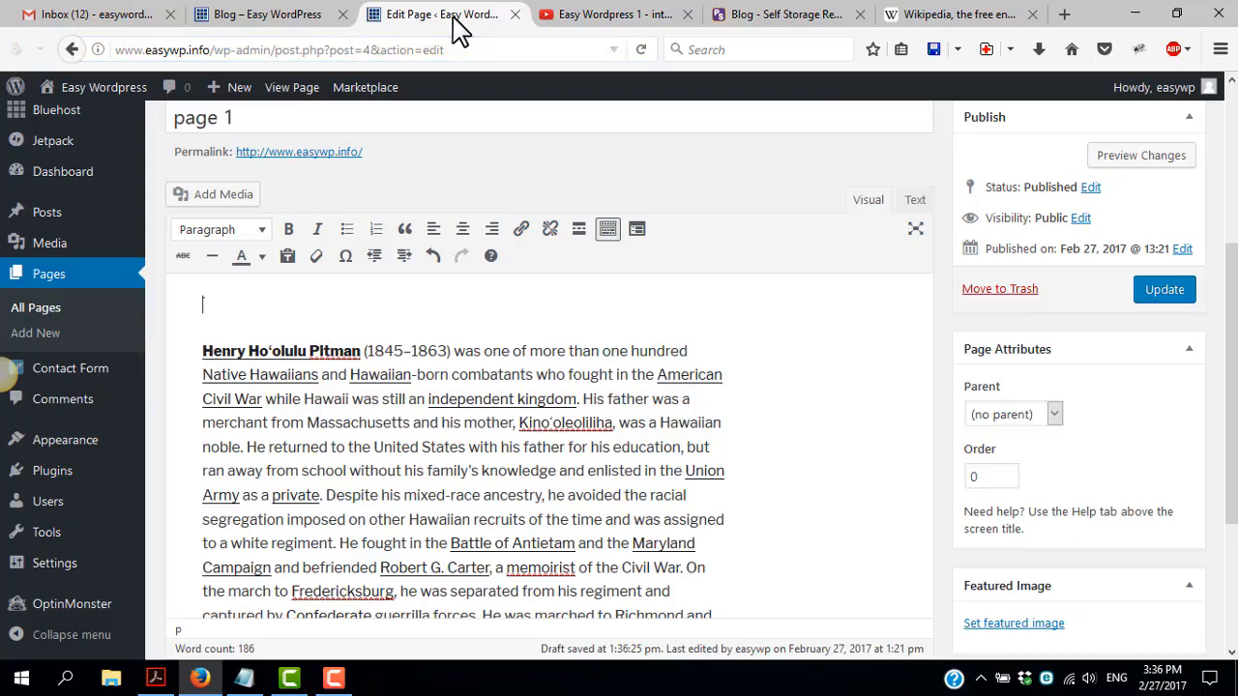
key(ctrl+v)
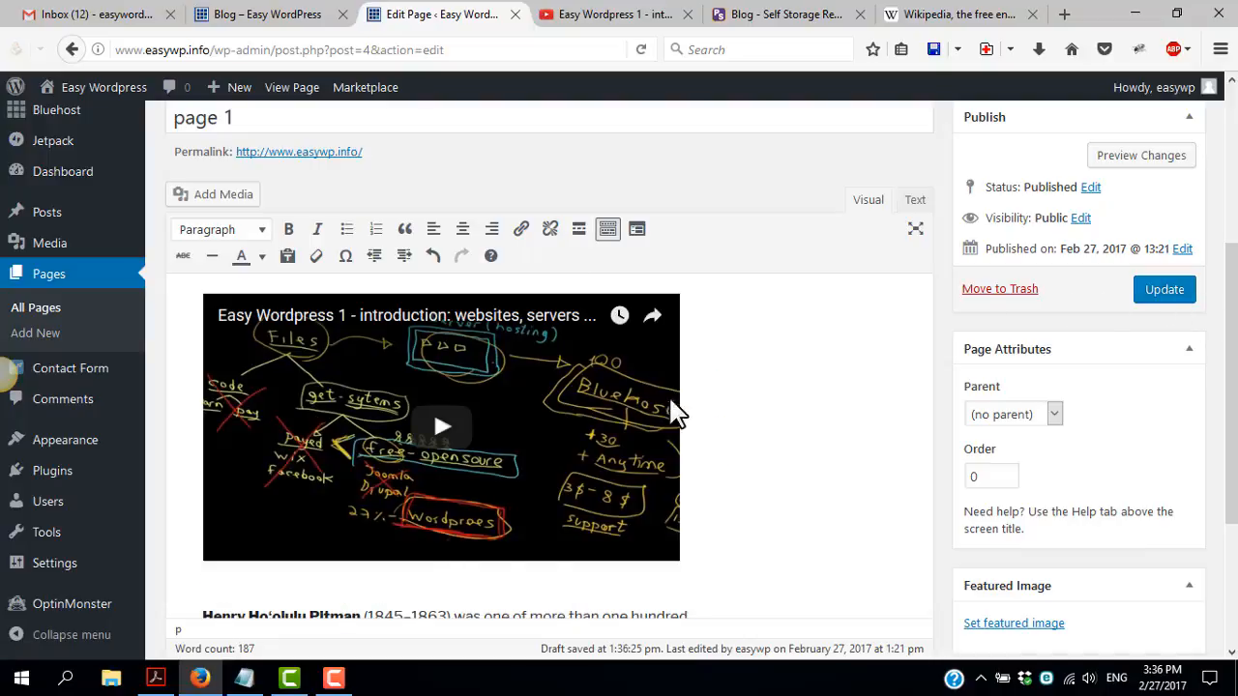
click(1153, 294)
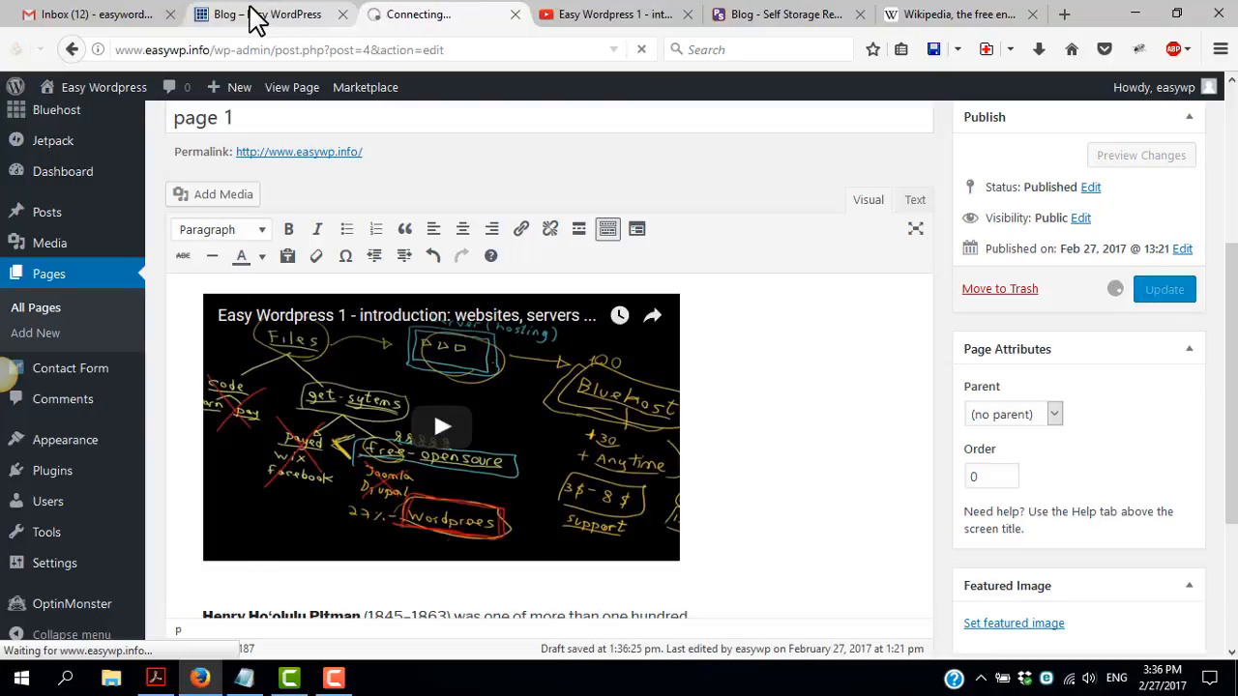
Open page 1 on the live site and examine how the embedded video and the text below it are displayed
click(256, 20)
click(217, 286)
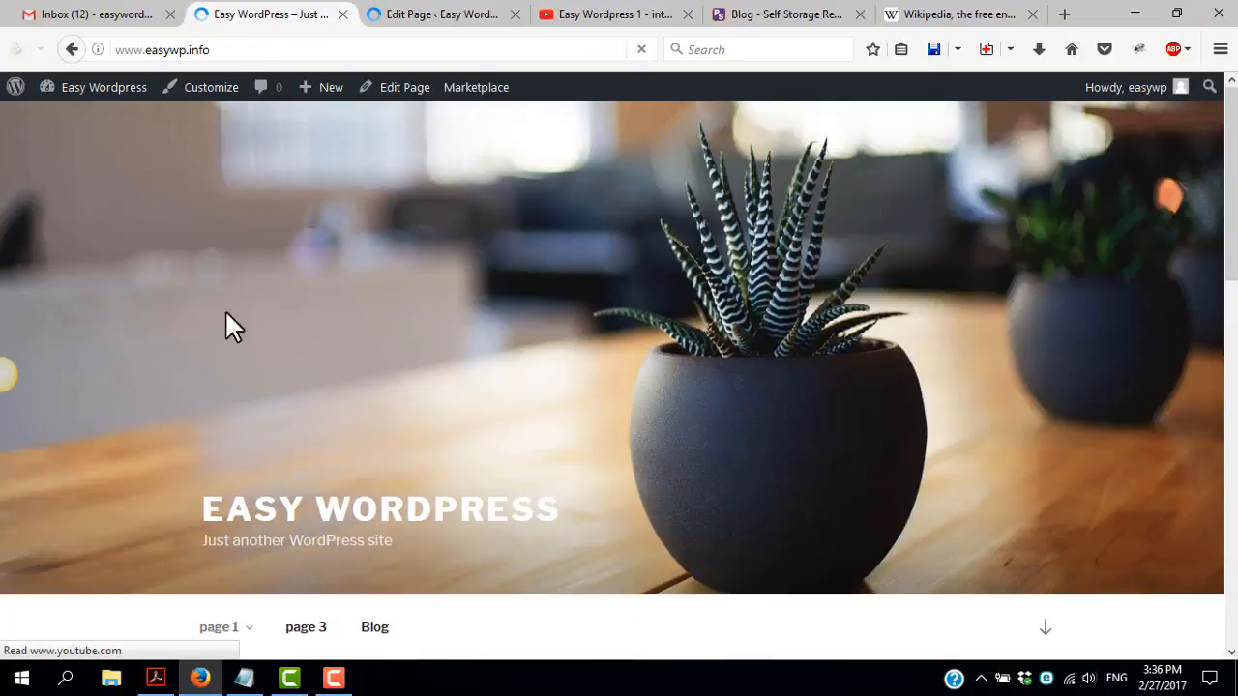
scroll(261, 406, down, 3)
scroll(545, 506, down, 3)
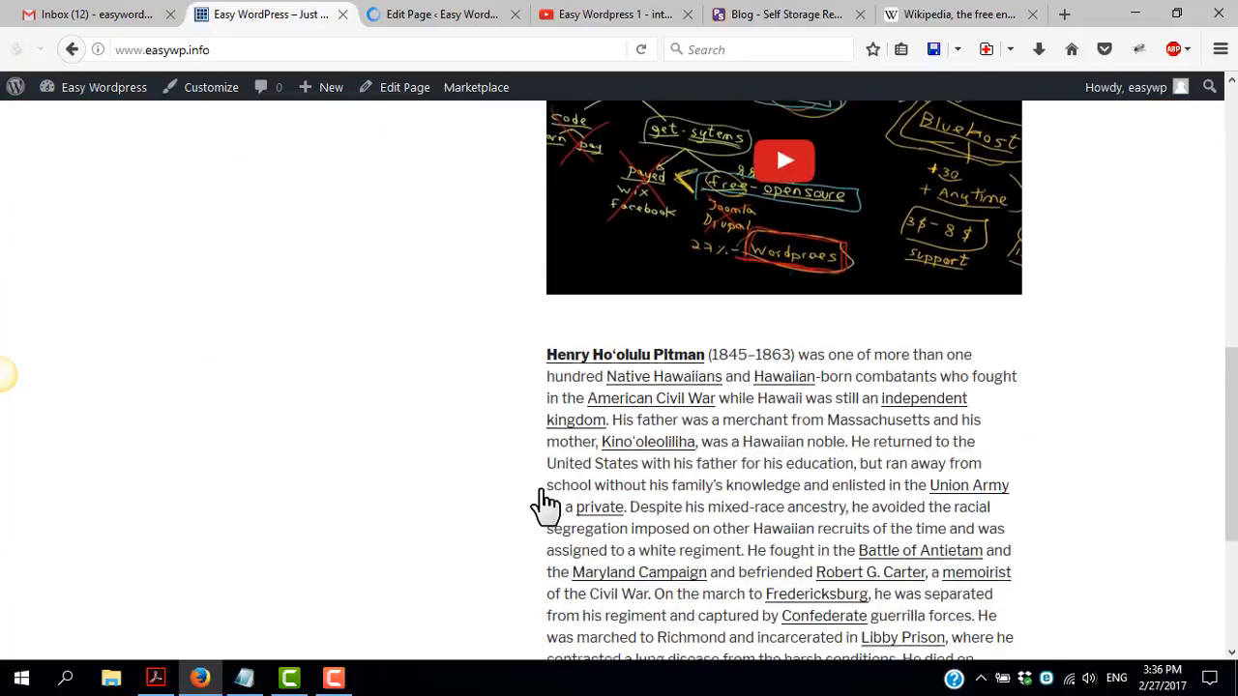
scroll(613, 478, up, 6)
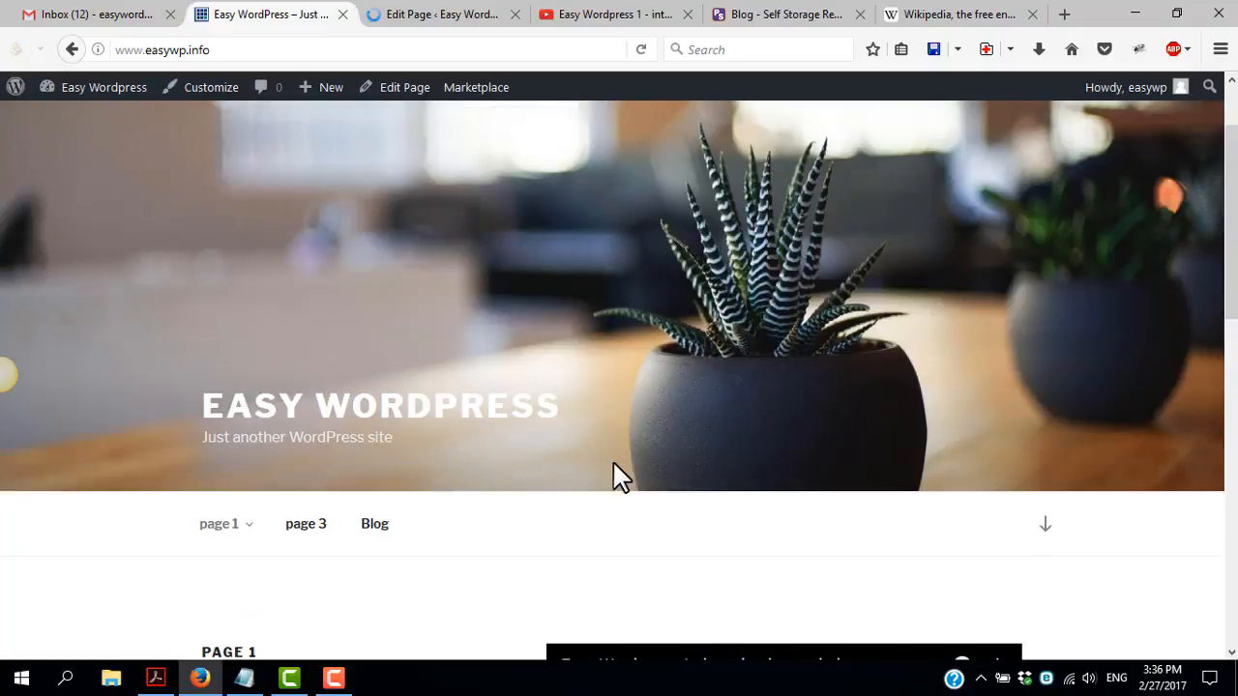
scroll(841, 580, down, 5)
scroll(517, 303, up, 1)
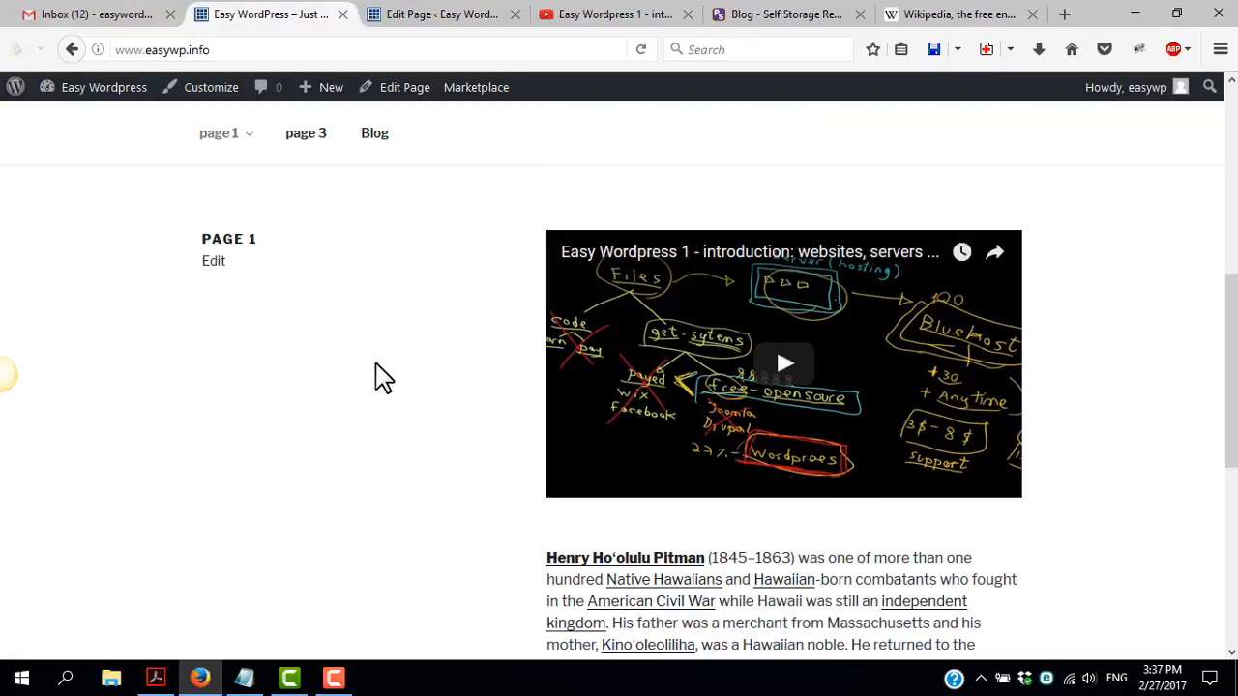
scroll(326, 362, up, 3)
mouse_move(250, 437)
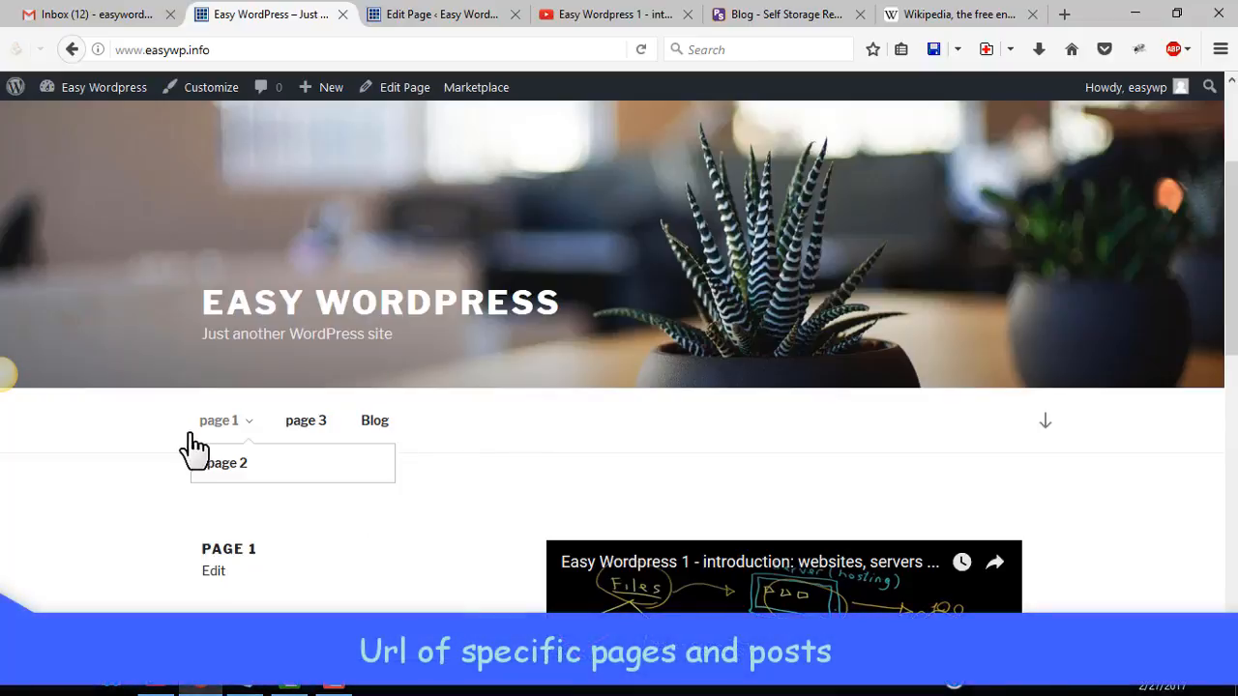
Open Sample Page for editing from the list of all pages
click(435, 16)
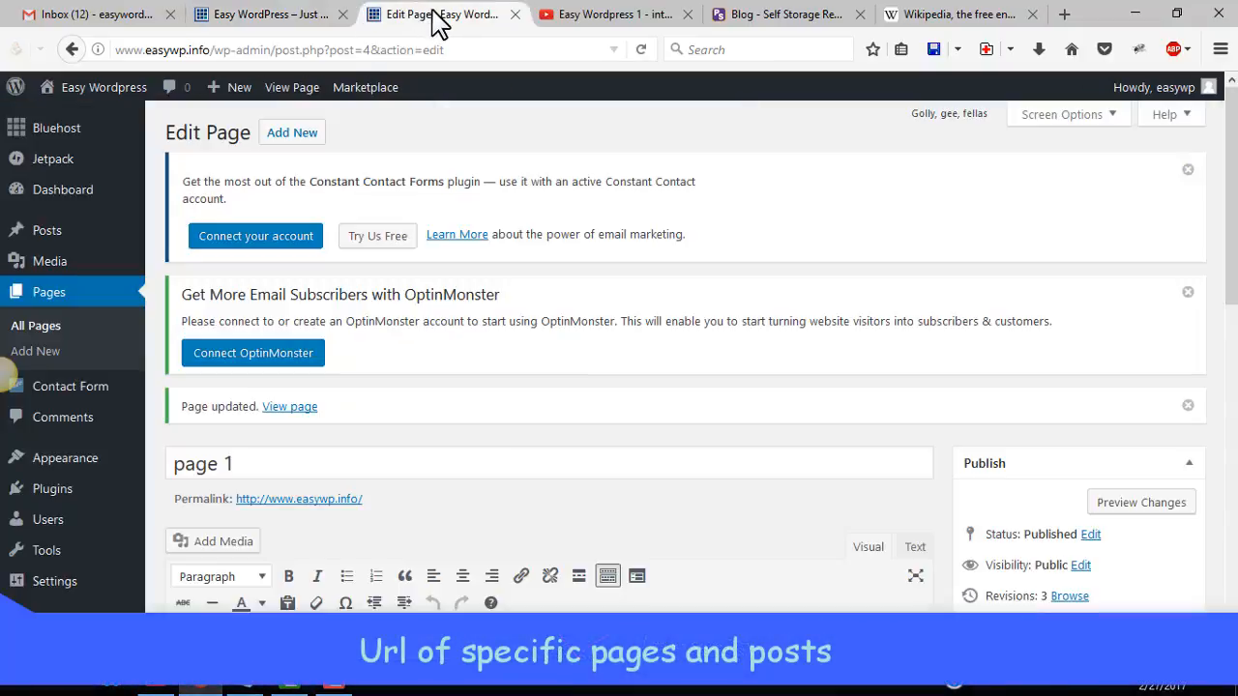
click(38, 329)
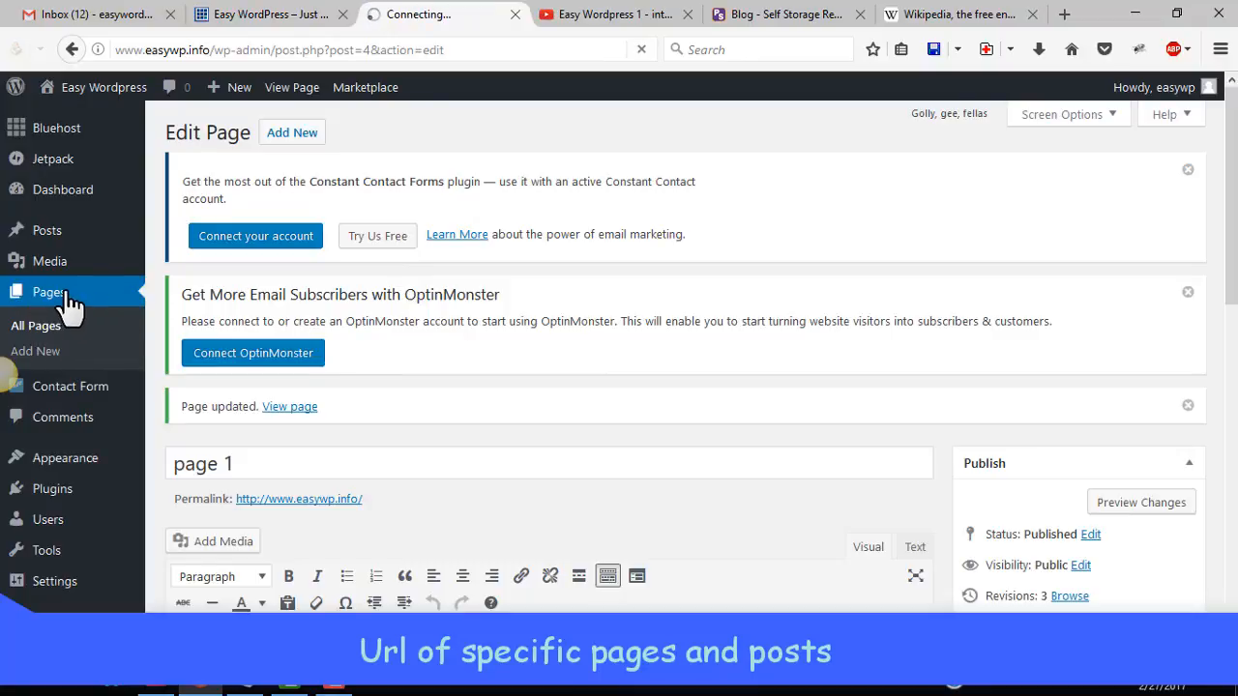
scroll(326, 448, down, 3)
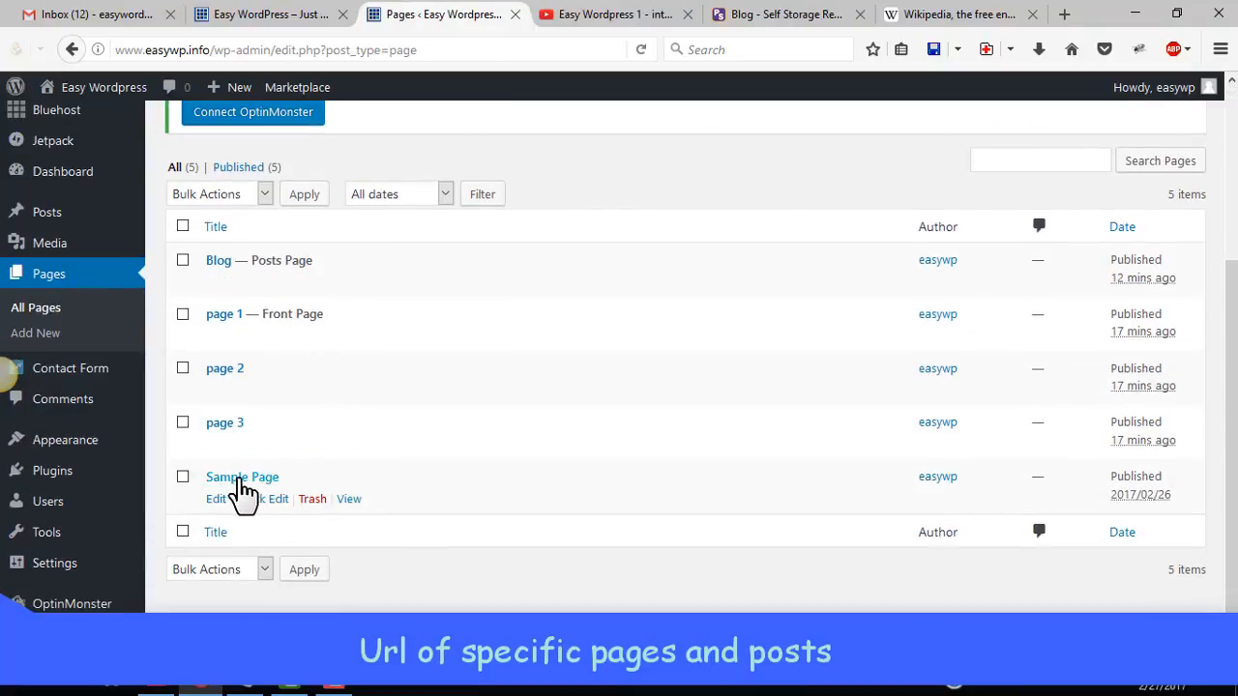
click(257, 13)
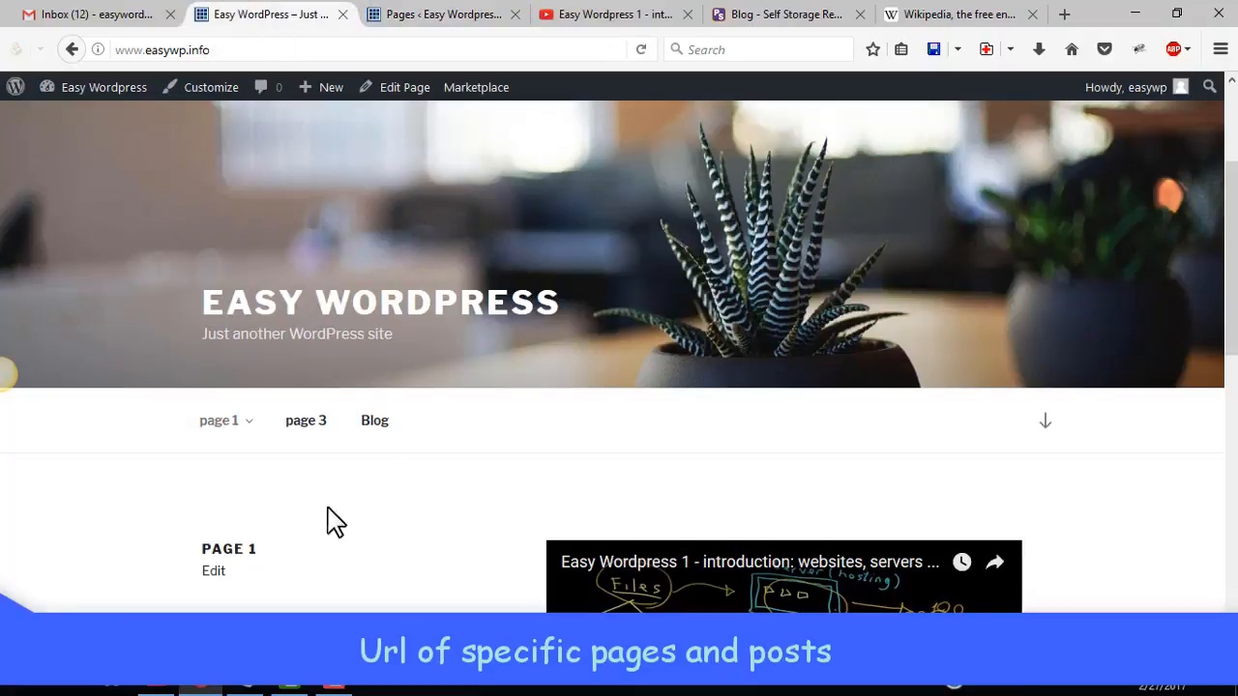
click(435, 14)
click(249, 477)
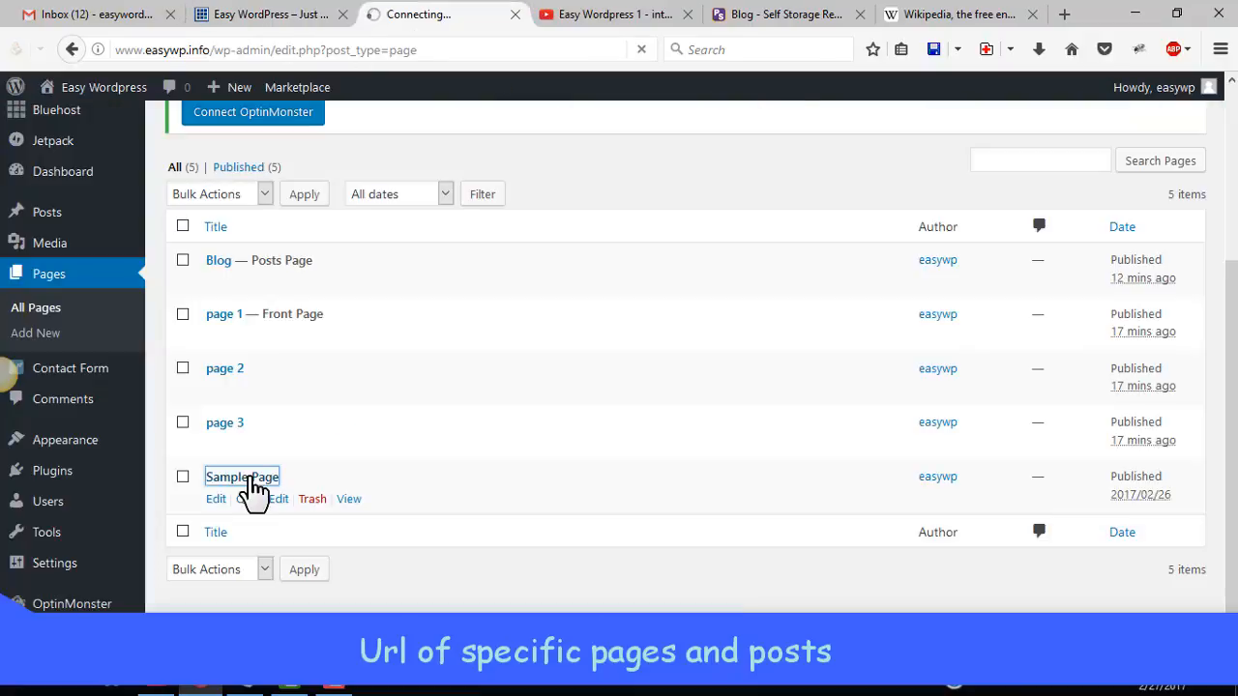
scroll(373, 506, down, 6)
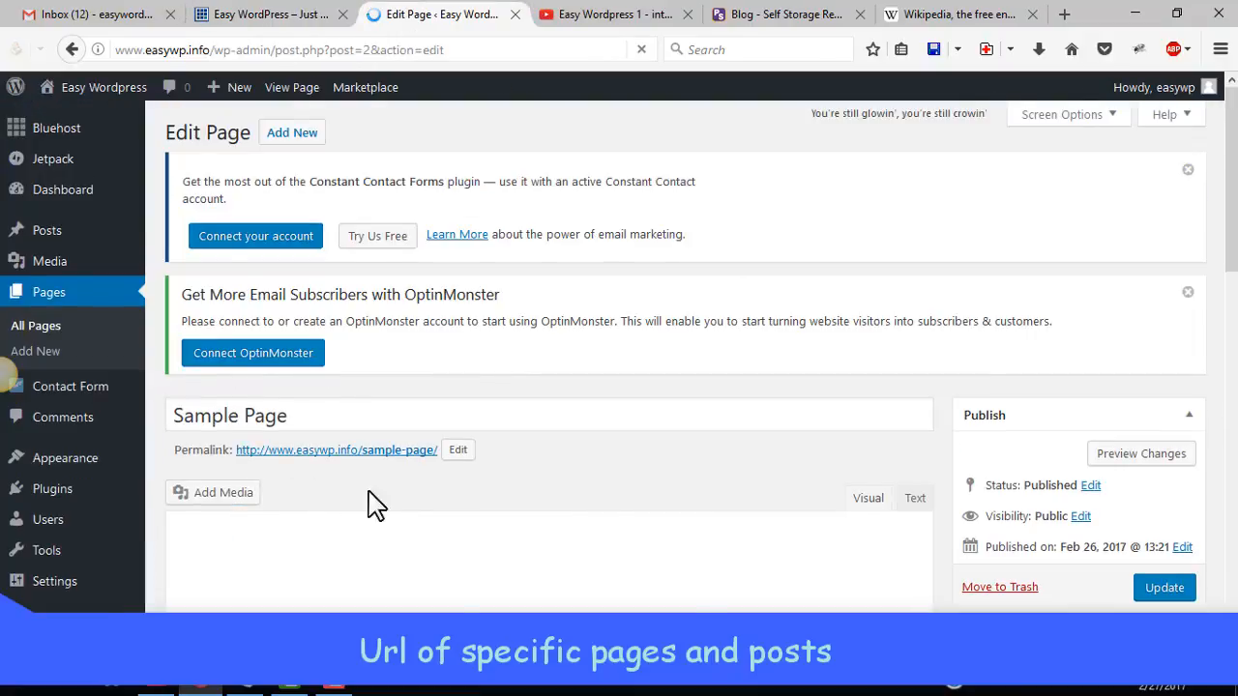
Open and cancel editing of Sample Page's permalink, and copy the permalink's URL
scroll(279, 384, up, 3)
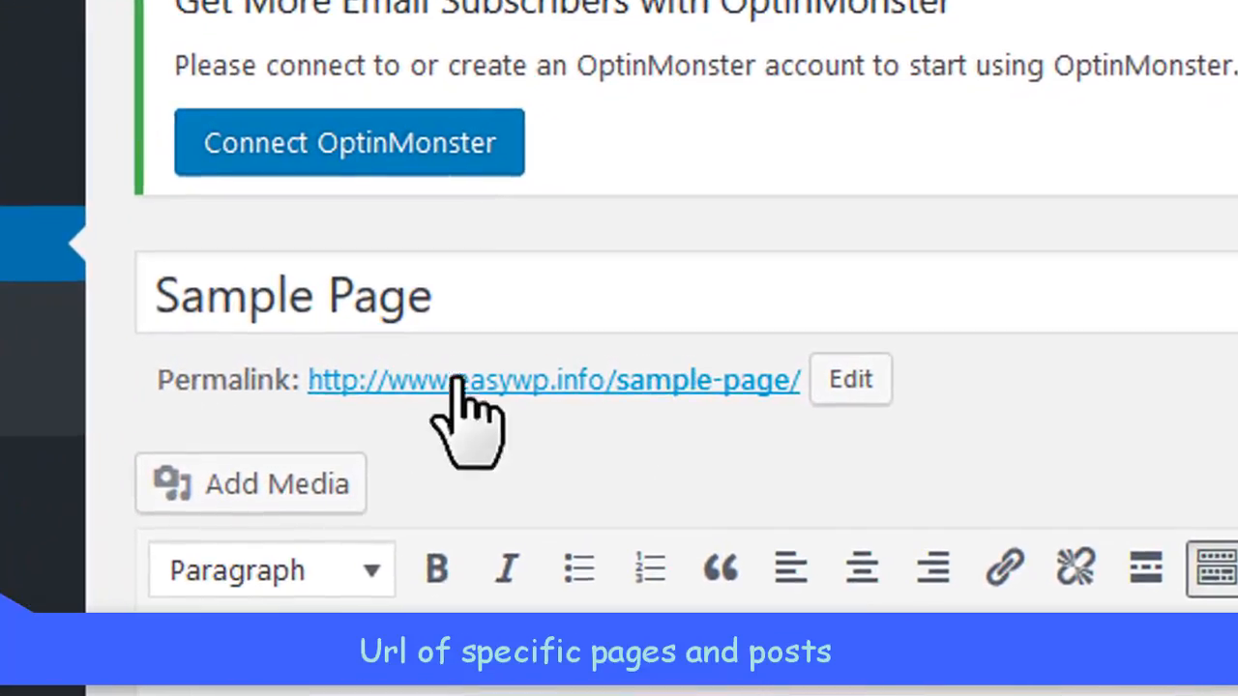
click(858, 379)
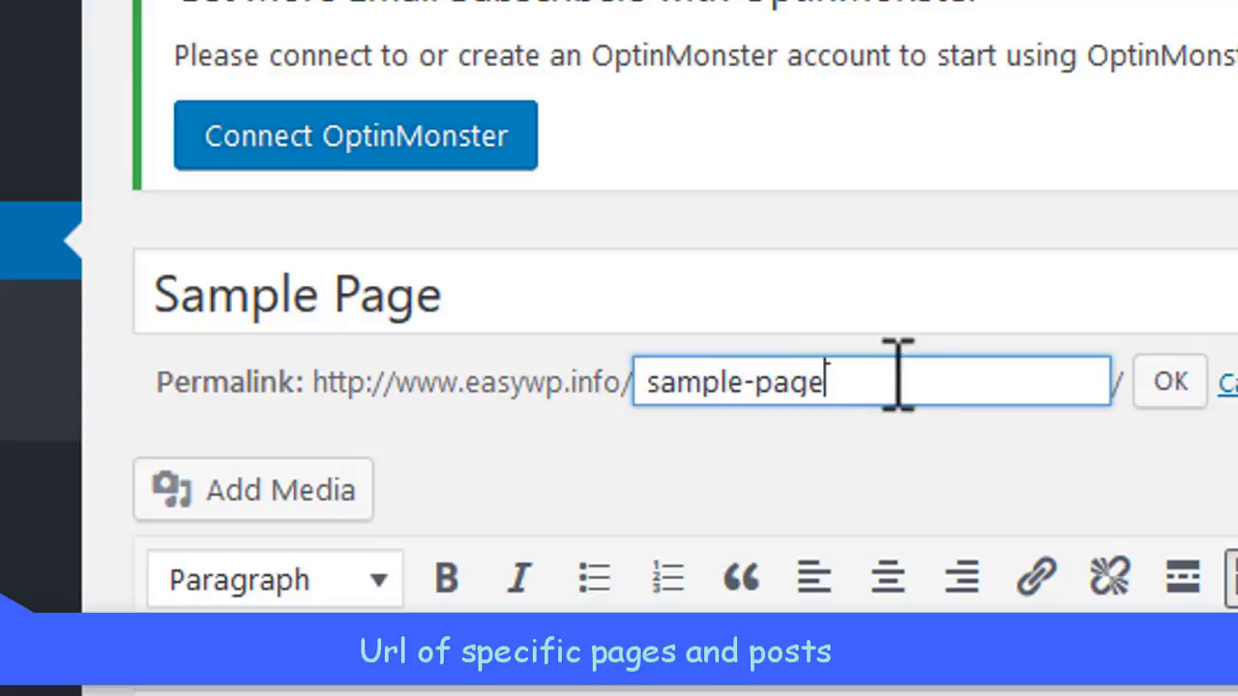
click(1168, 383)
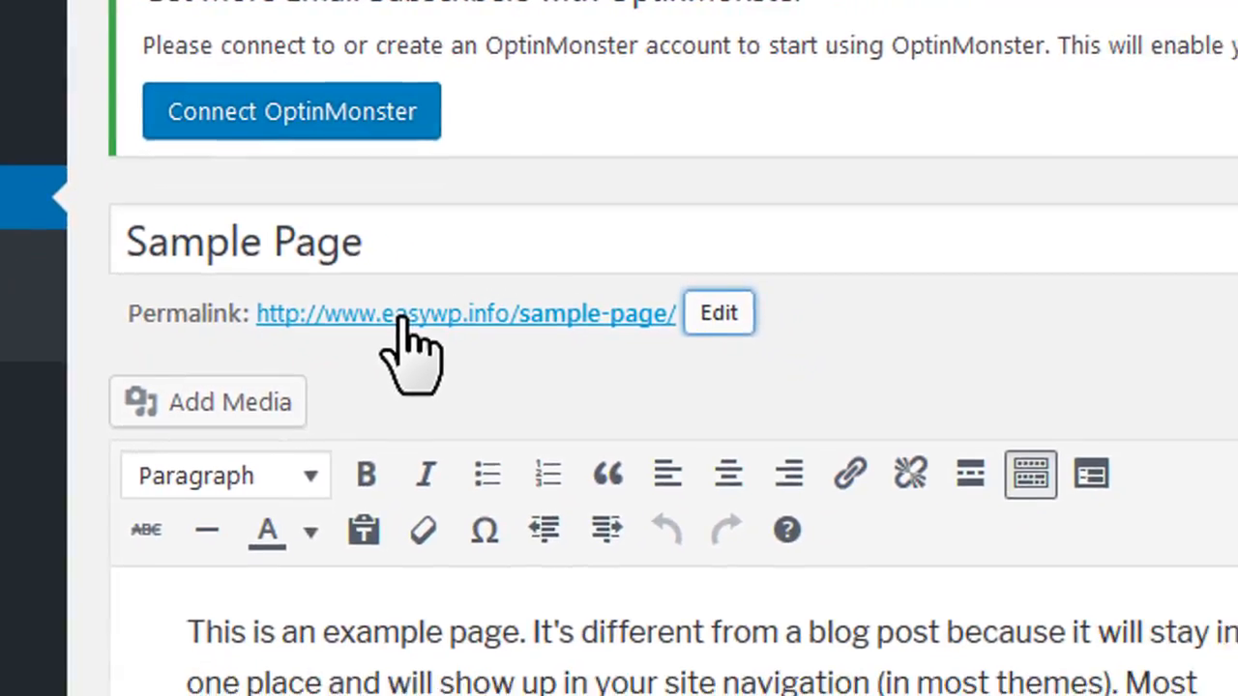
right_click(404, 323)
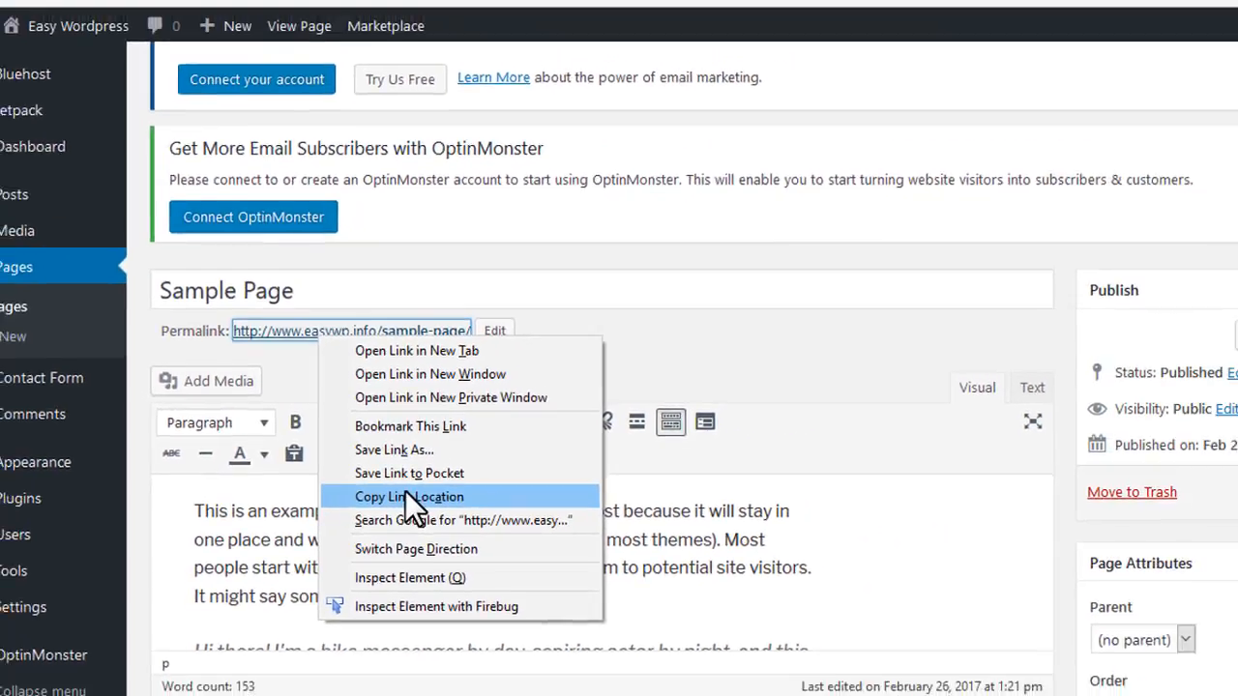
click(451, 515)
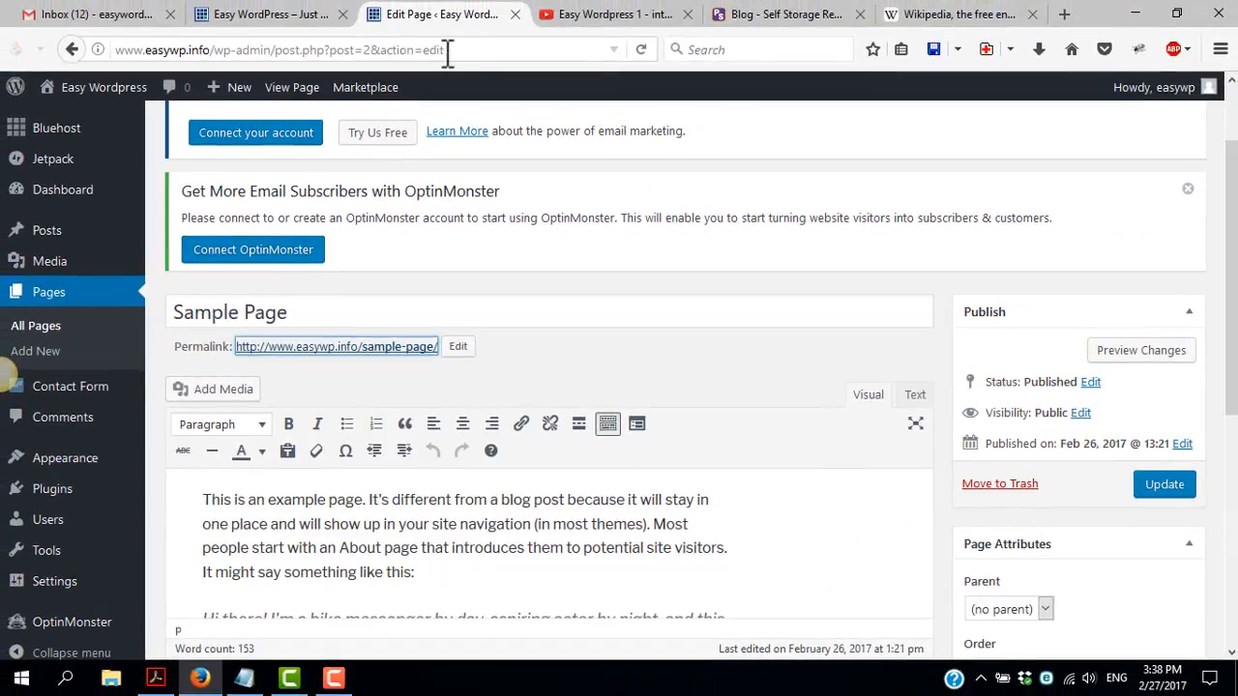
In Gmail, draft a message with the recipient's e-mail, the subject "here is the first video" and the copied page URL as the body
click(92, 15)
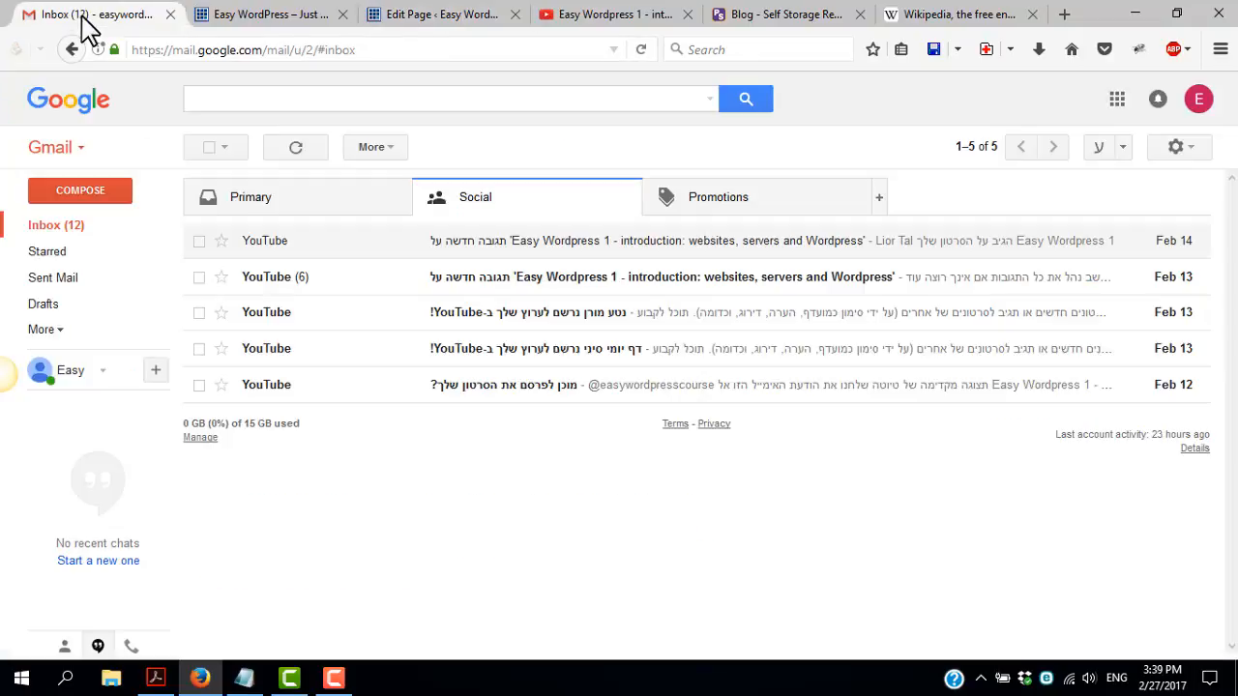
click(81, 194)
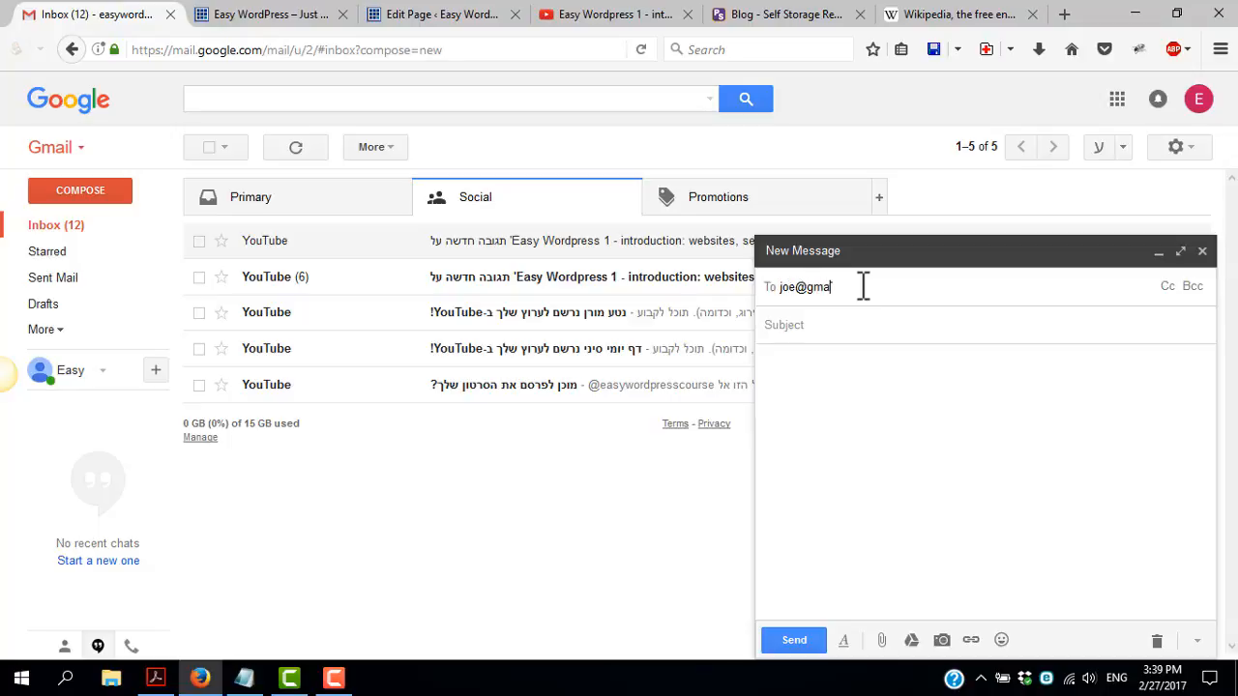
click(858, 334)
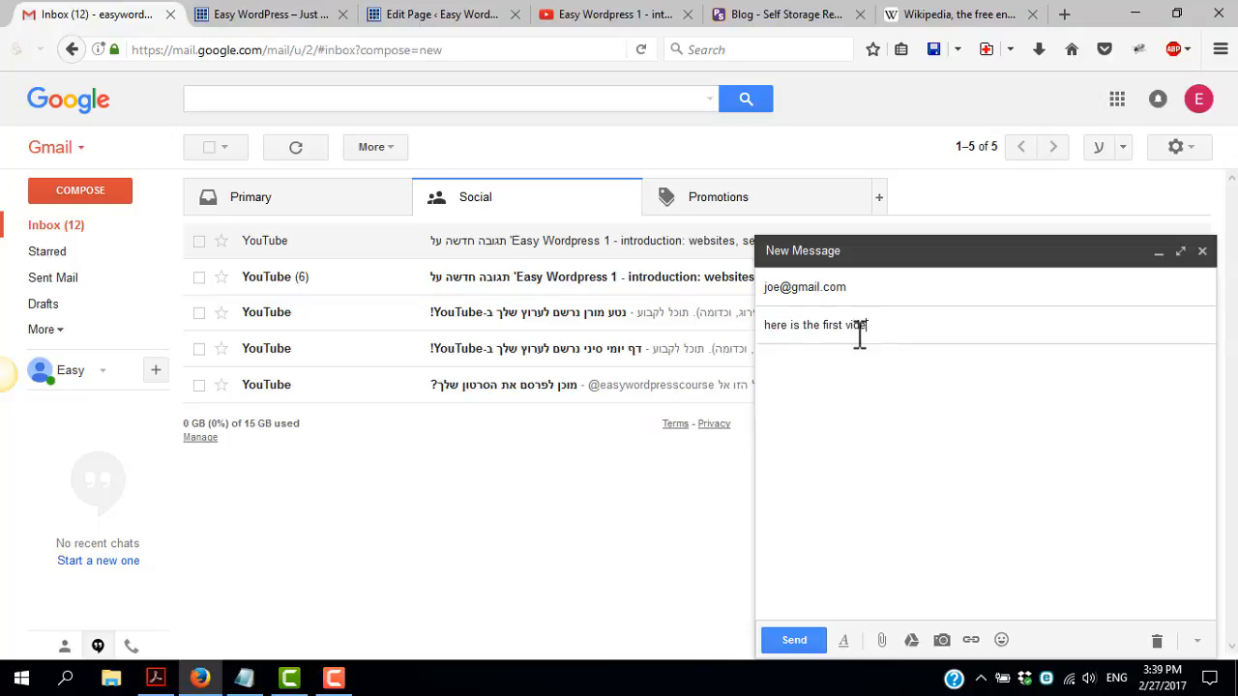
click(861, 381)
key(ctrl+v)
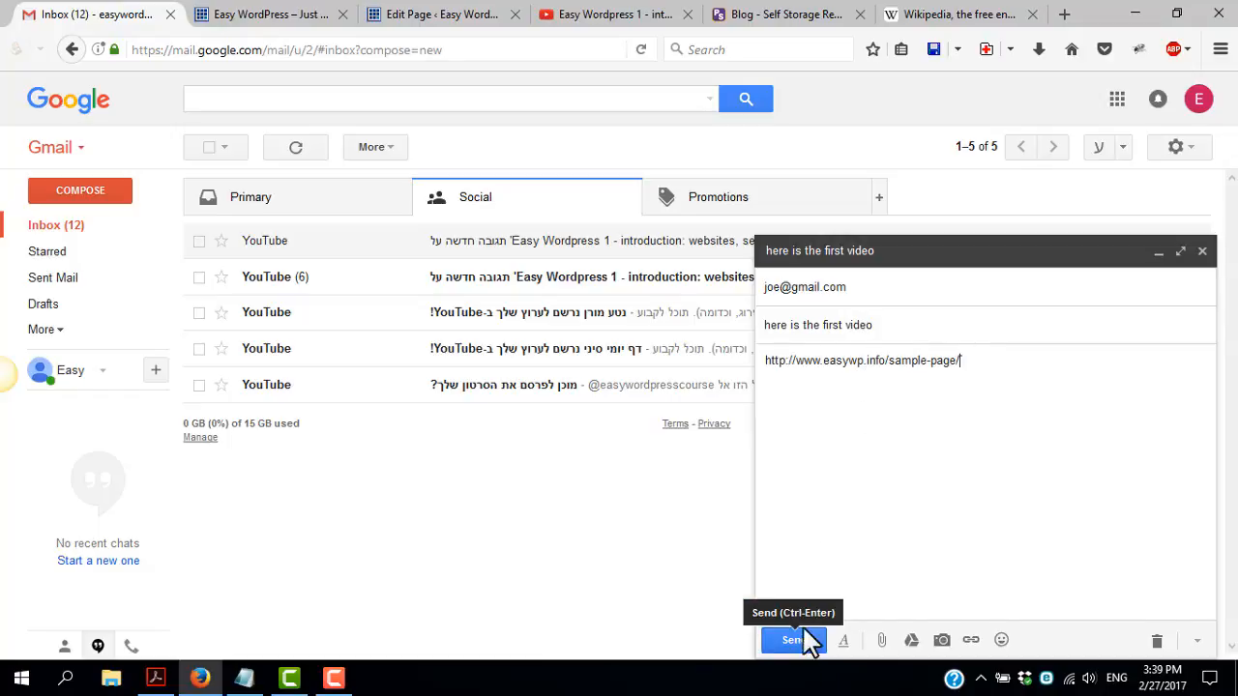
Load the drafted message's Sample Page URL in the tab showing the YouTube video and examine the live page and its menu
triple_click(847, 360)
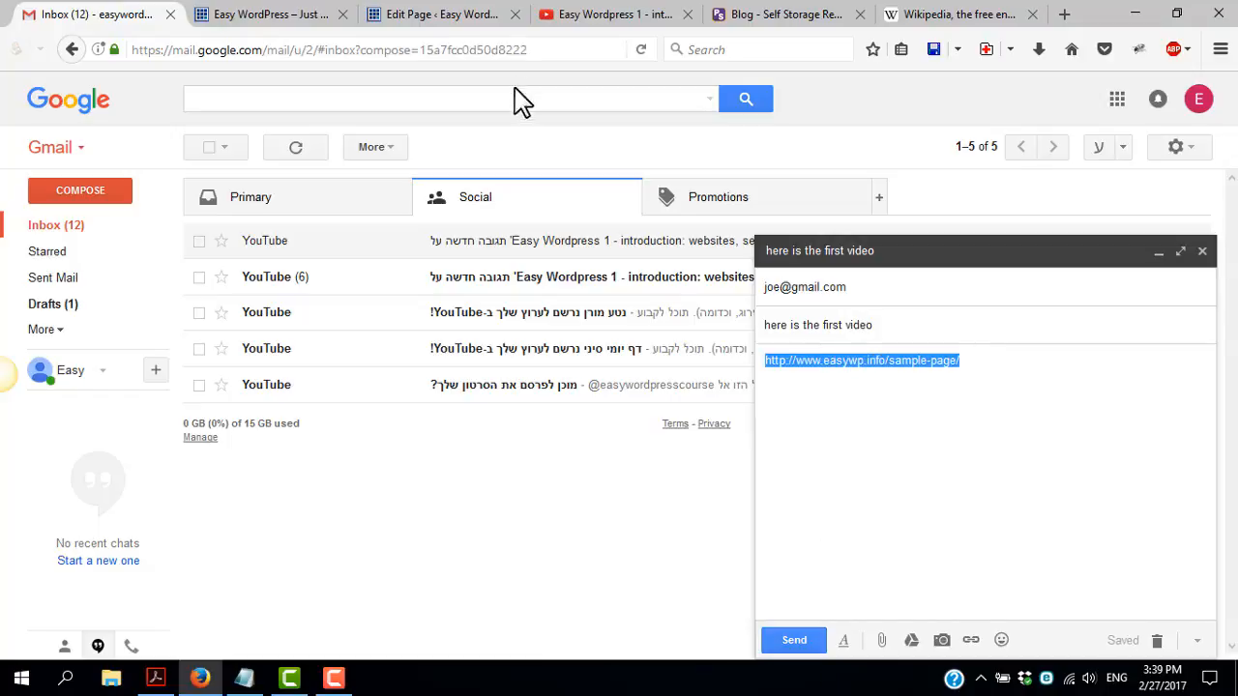
click(613, 15)
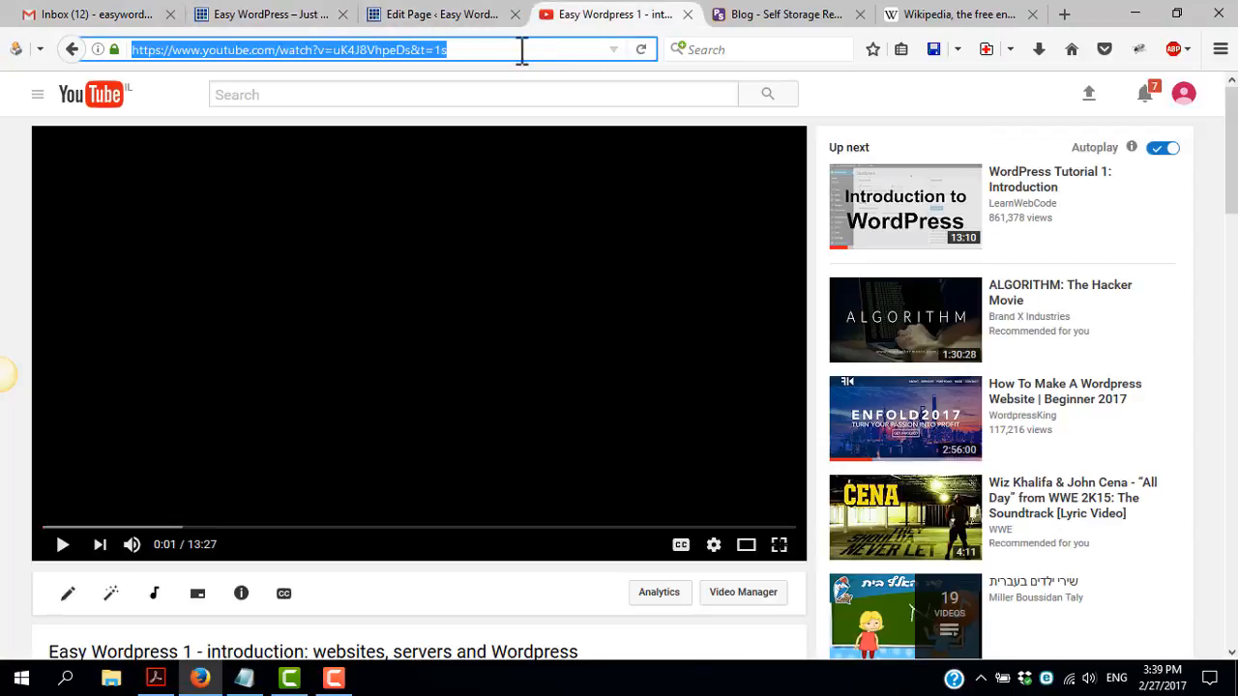
key(ctrl+v)
key(Return)
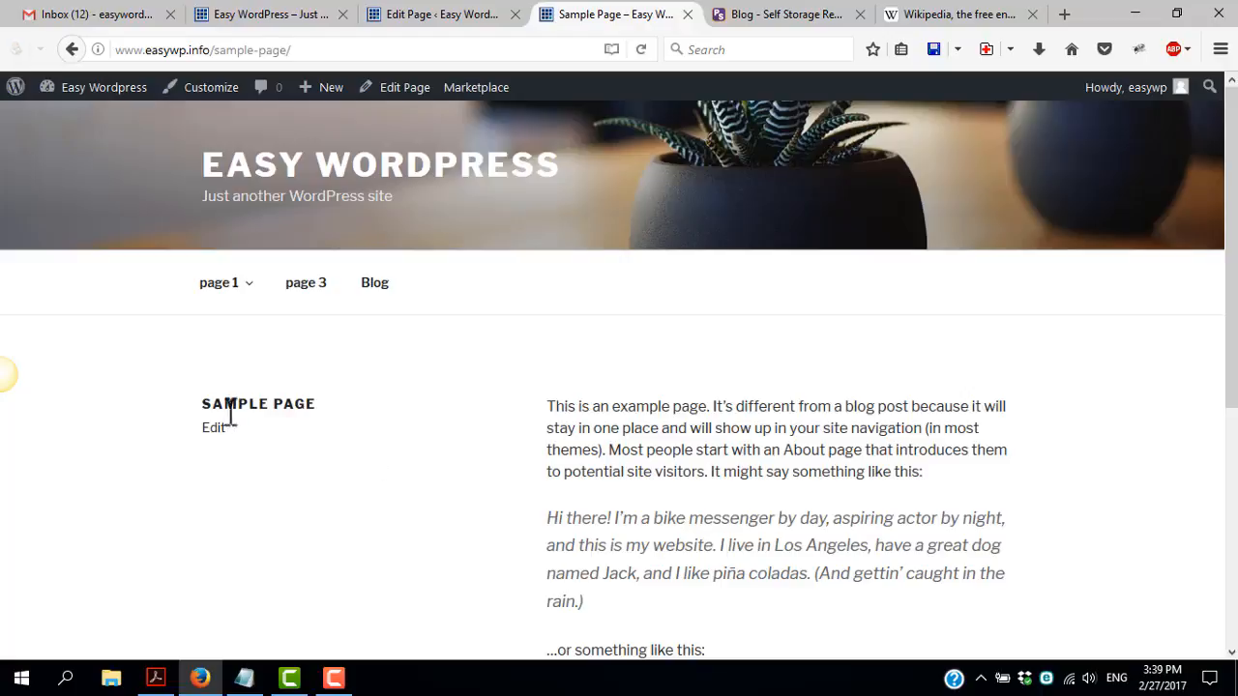
scroll(741, 505, down, 4)
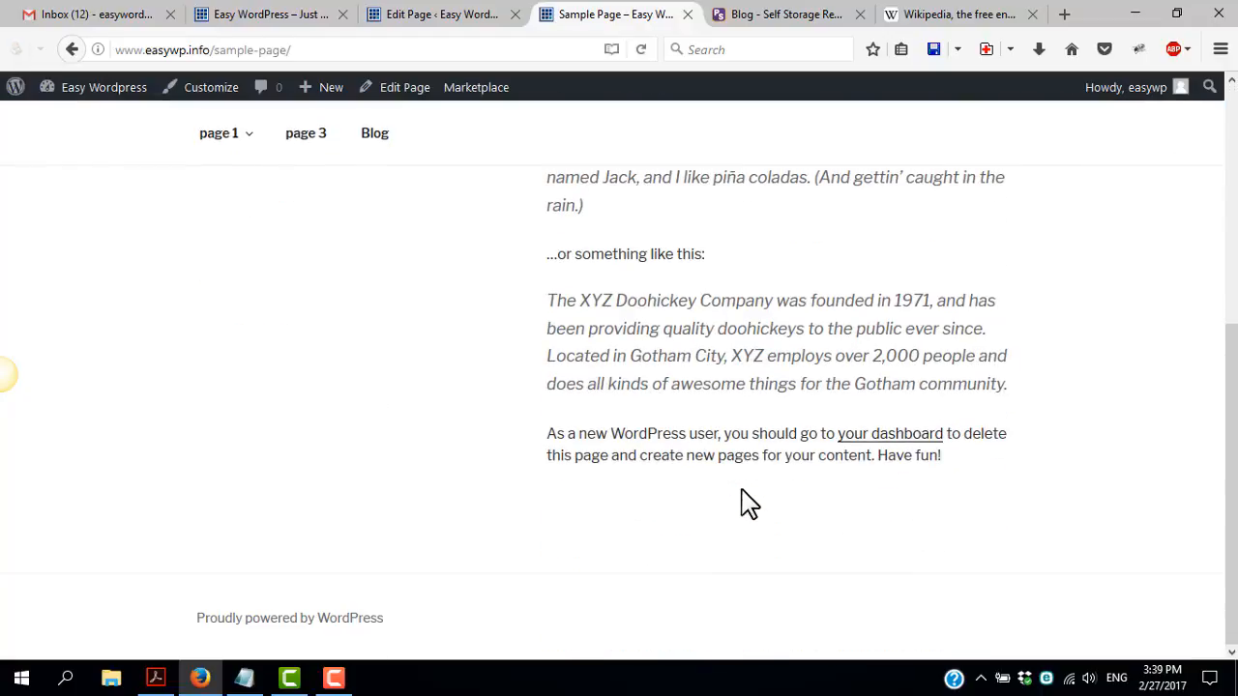
scroll(740, 506, up, 3)
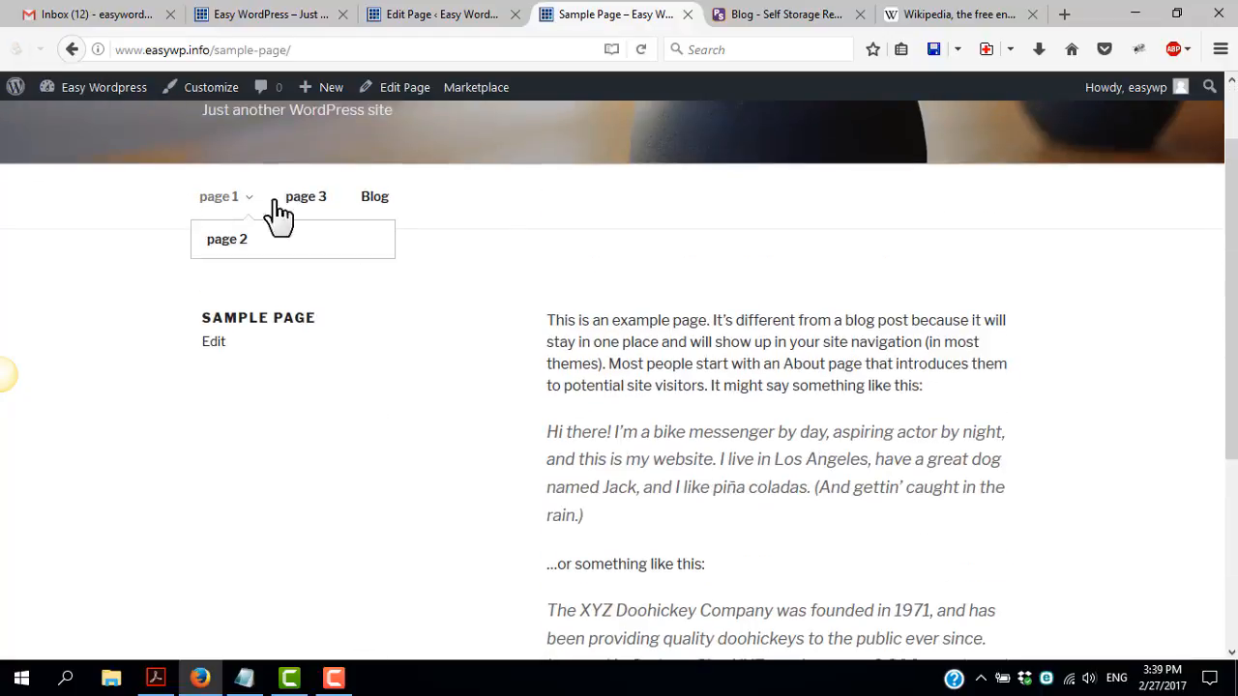
scroll(727, 427, up, 1)
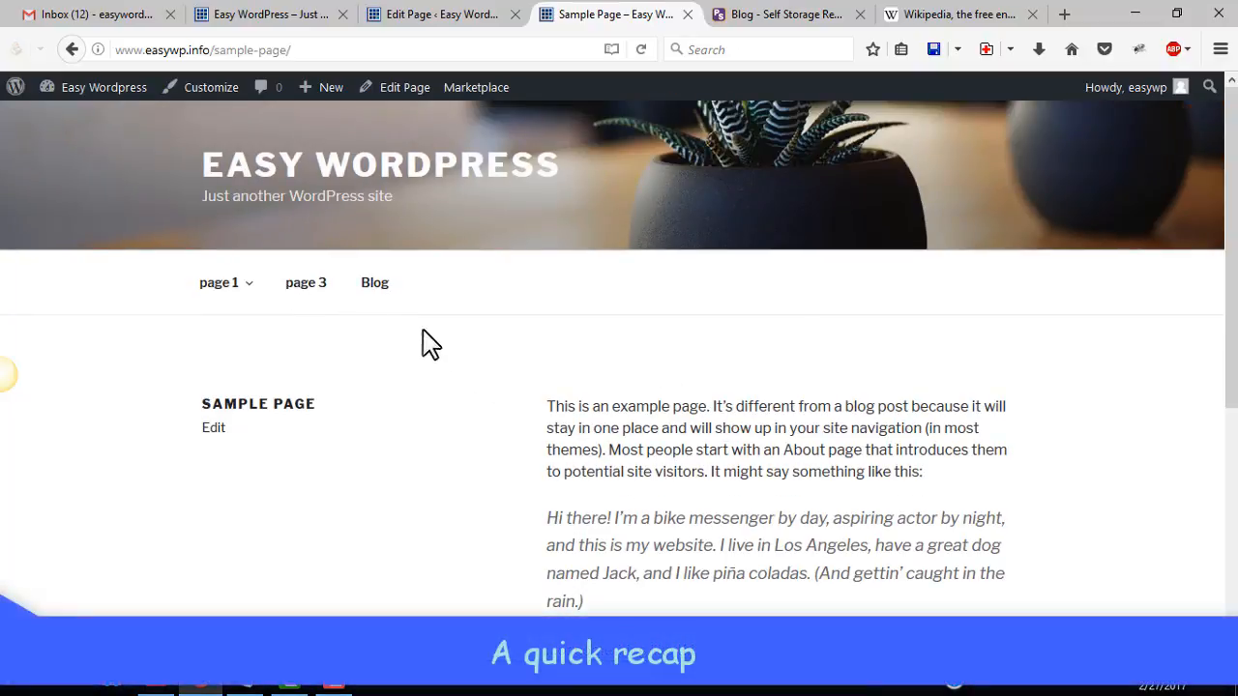
Try to embed the copied page URL on a new line above the first paragraph of Sample Page in the editor
mouse_move(213, 290)
click(423, 15)
mouse_move(49, 242)
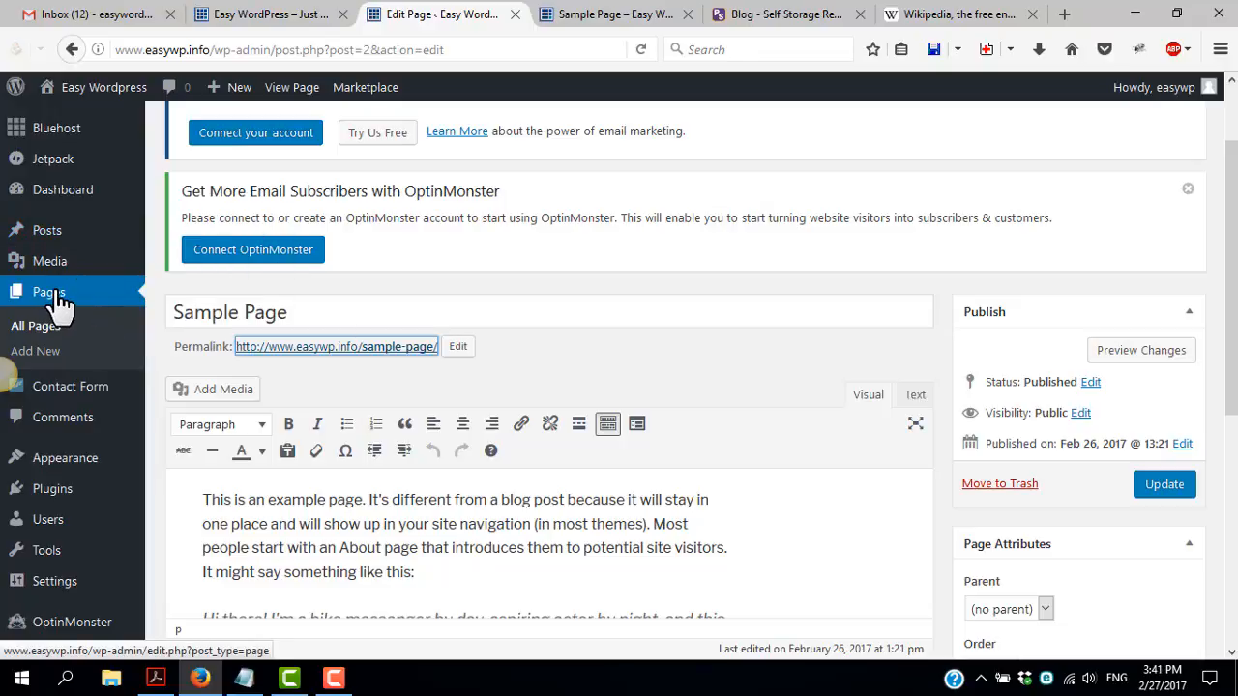
mouse_move(63, 585)
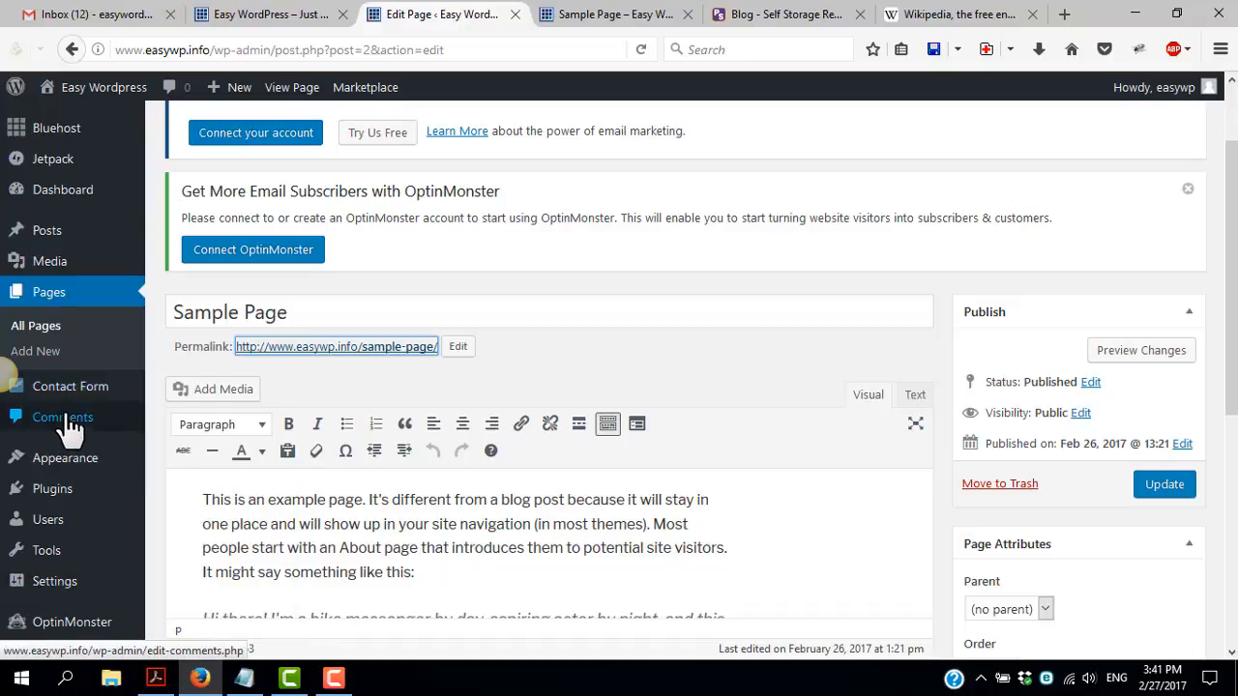
mouse_move(92, 474)
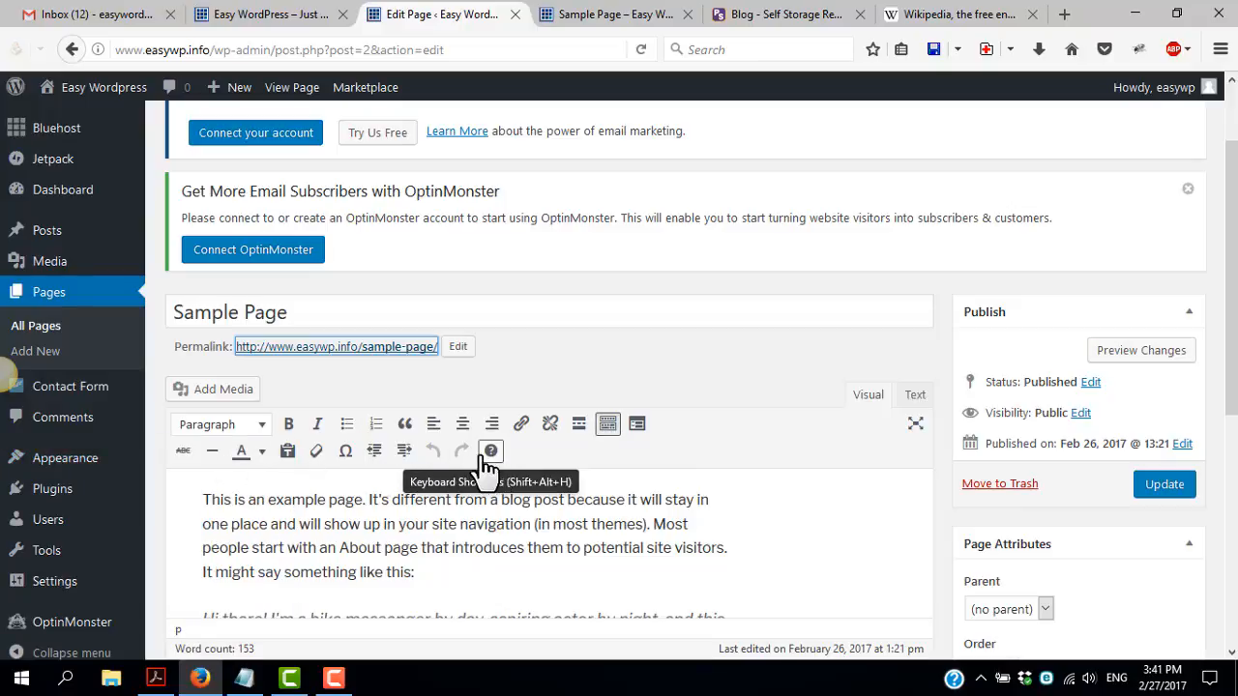
click(350, 499)
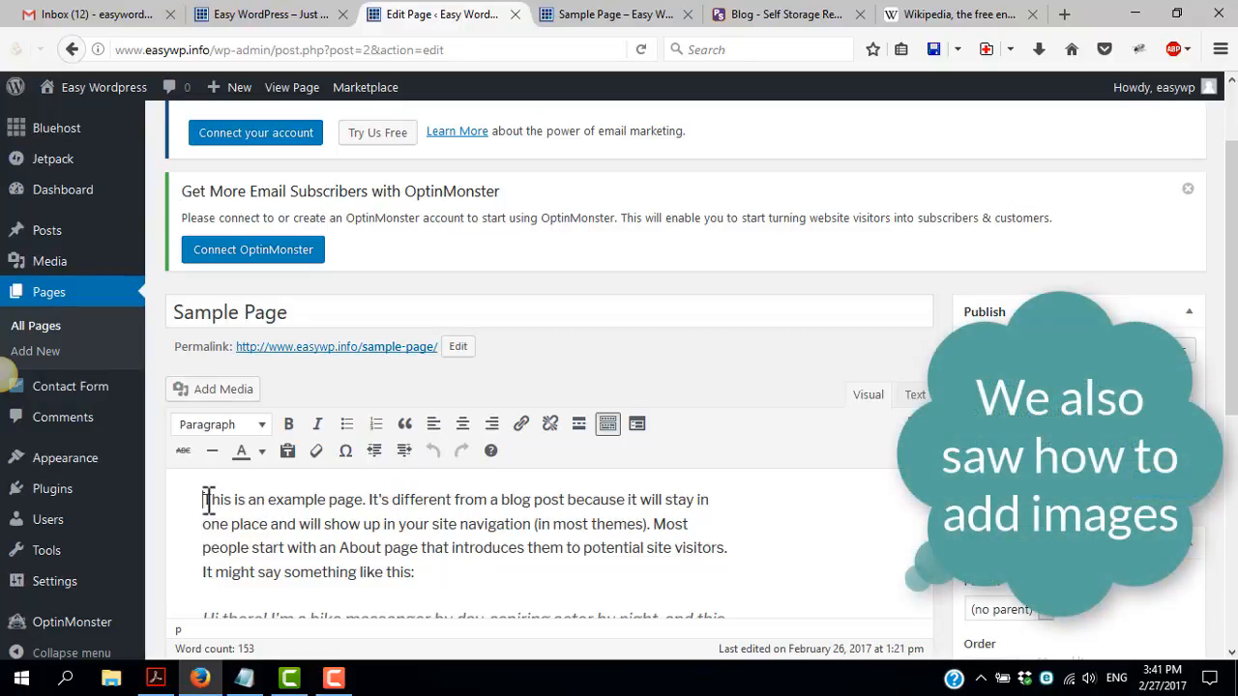
key(Return)
scroll(208, 489, down, 1)
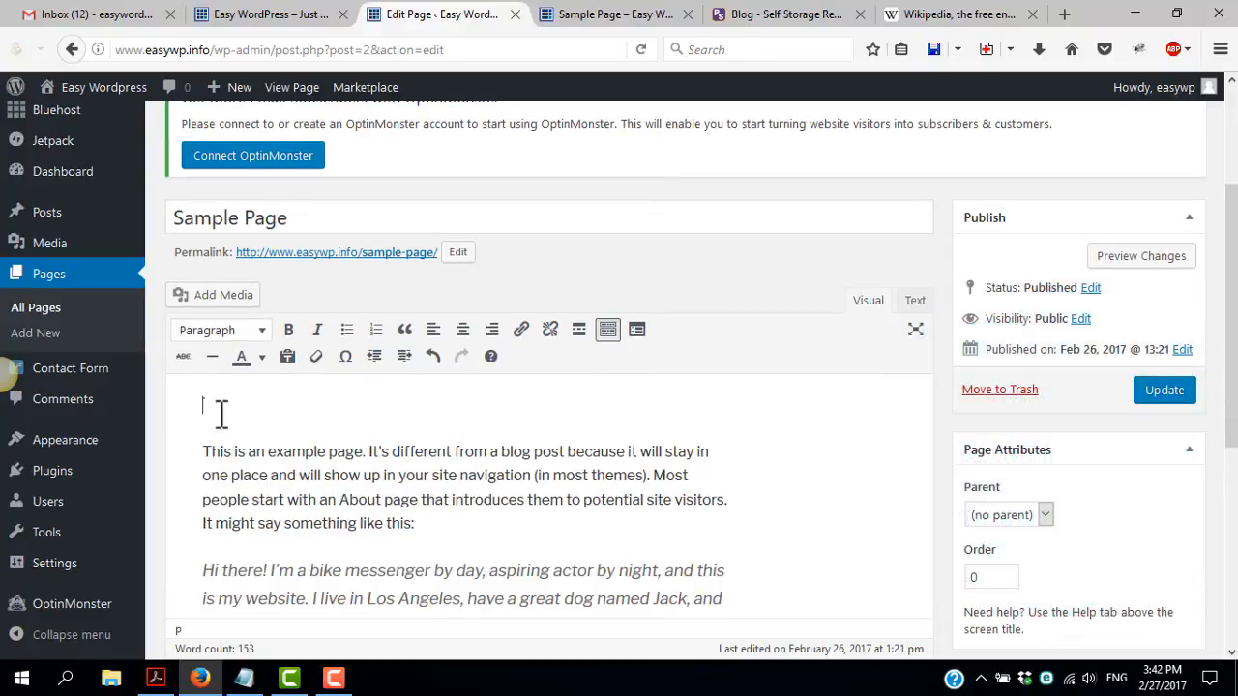
text(Sample Page)
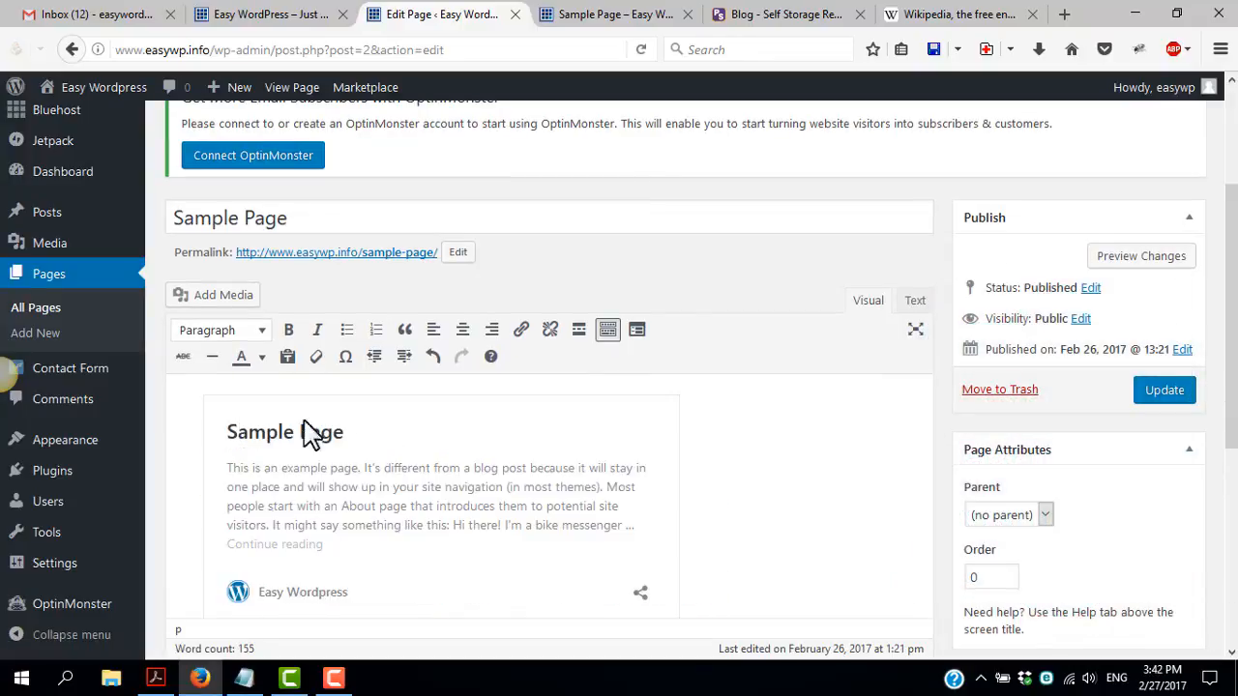
scroll(185, 500, down, 2)
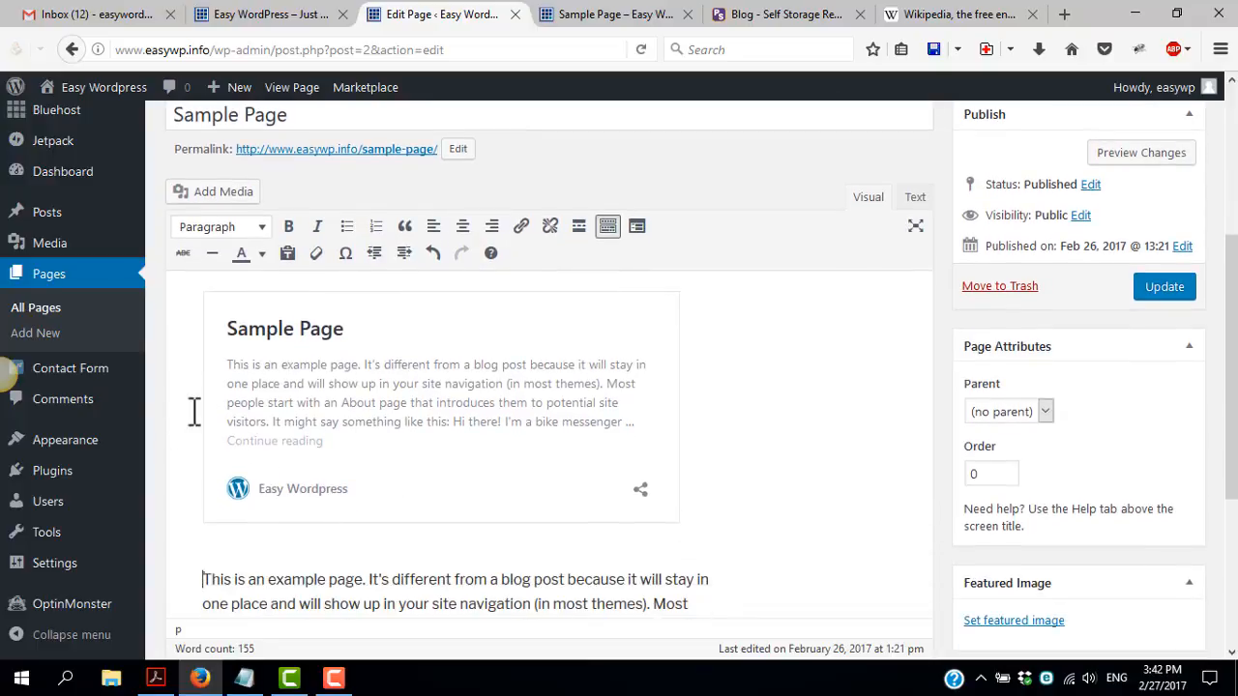
key(ctrl+z)
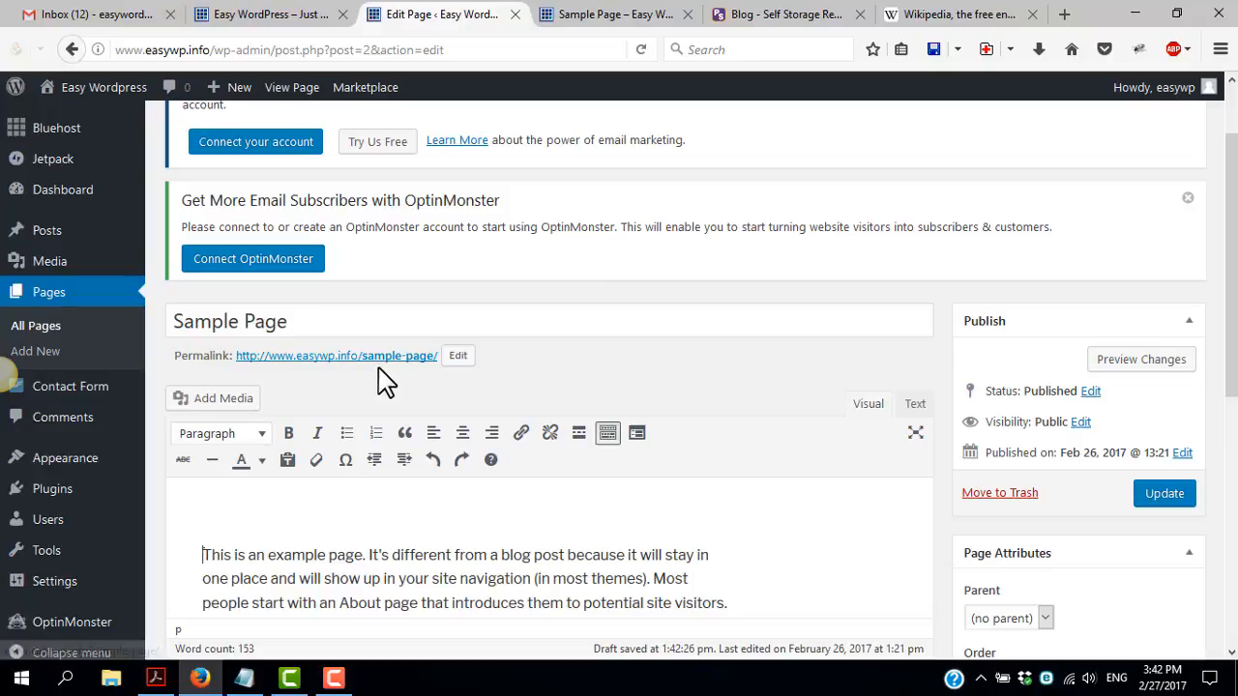
click(268, 13)
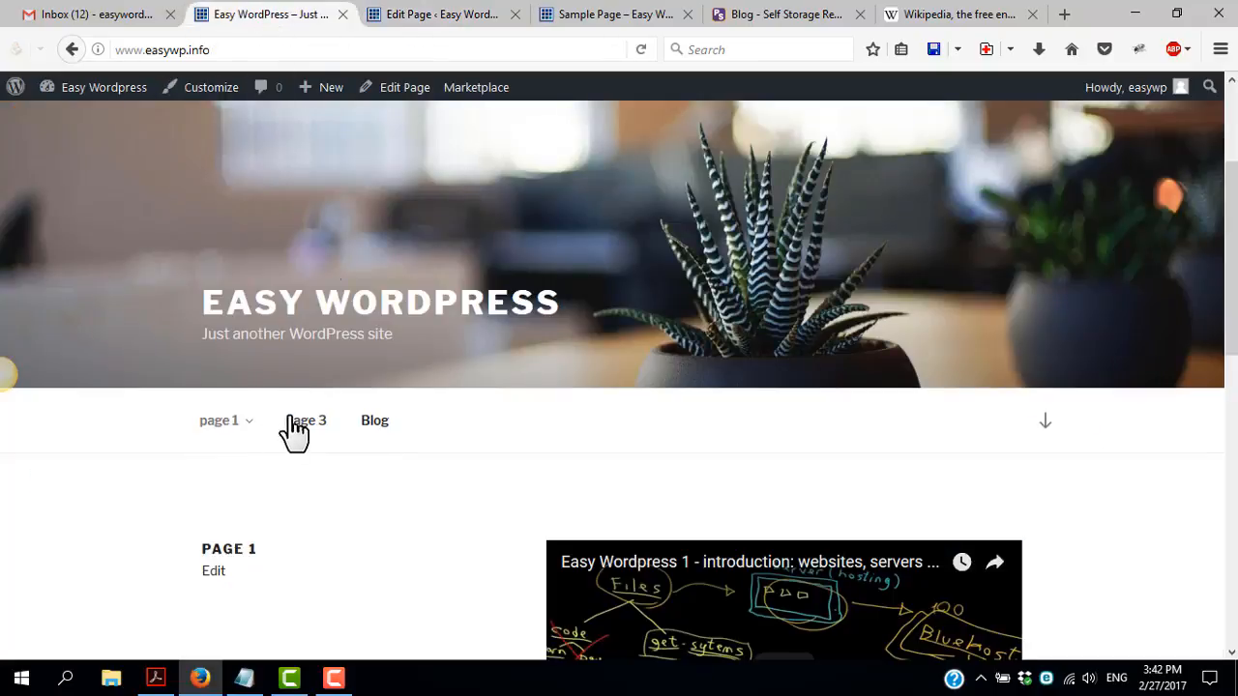
click(415, 14)
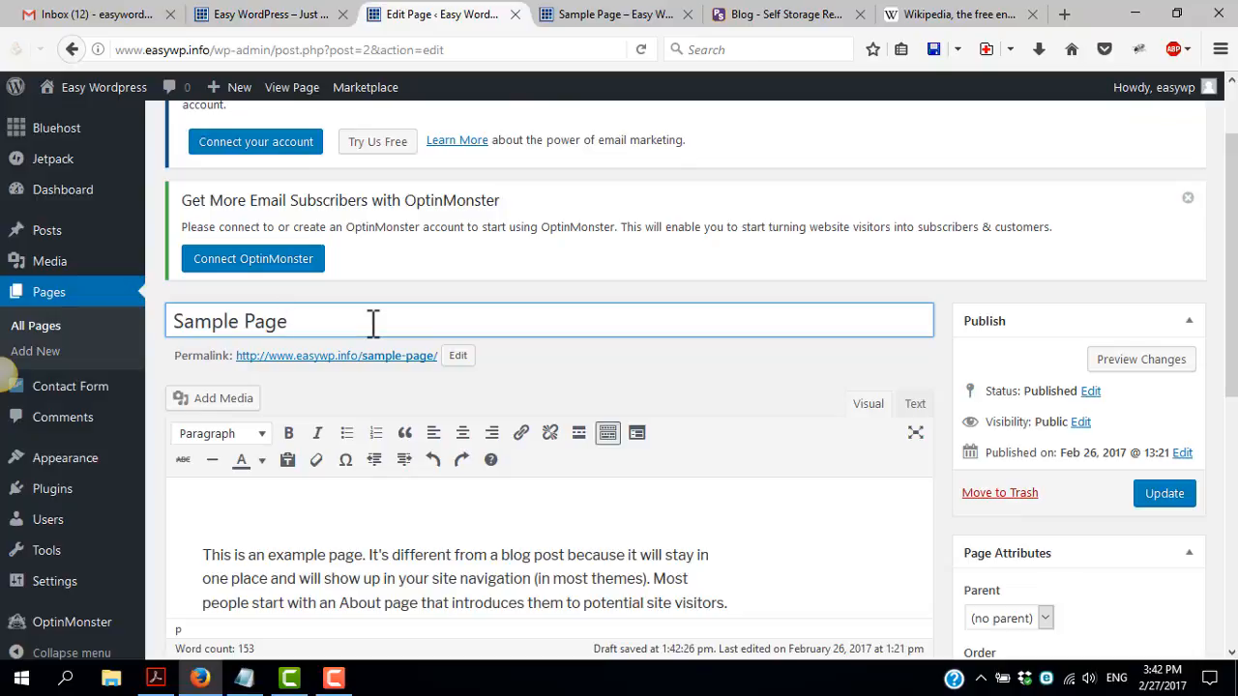
click(245, 22)
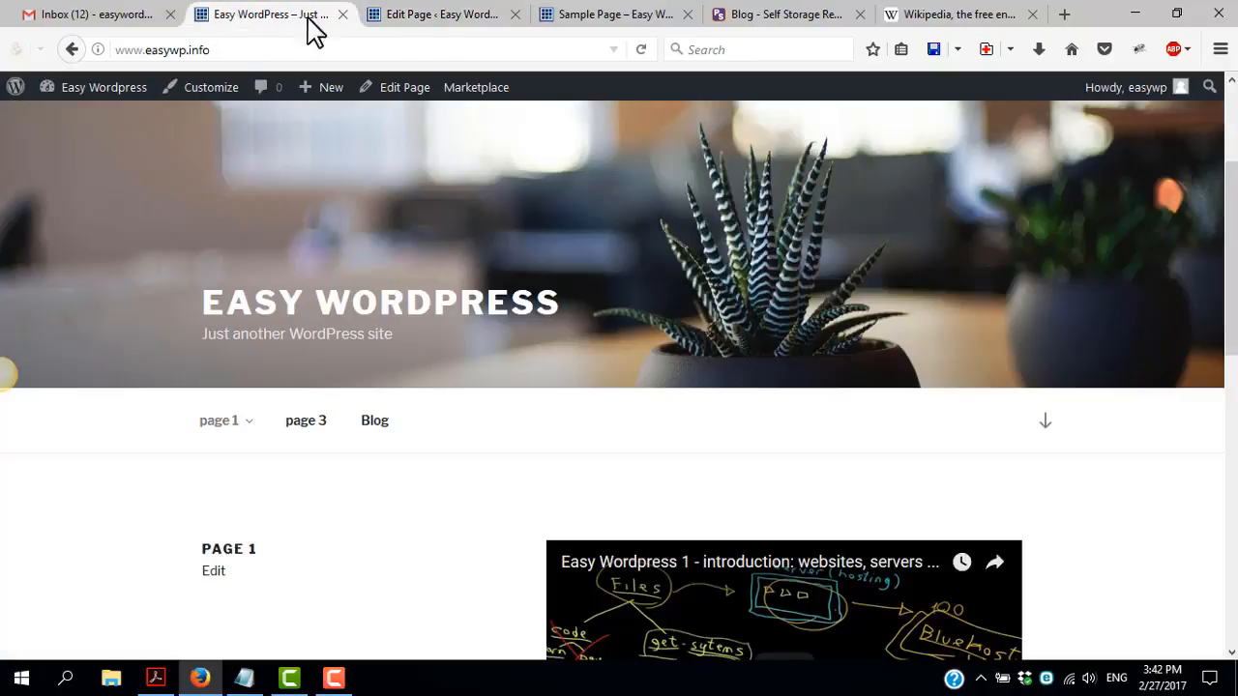
Open the site's Reading settings and set the posts page to "— Select —"
click(426, 17)
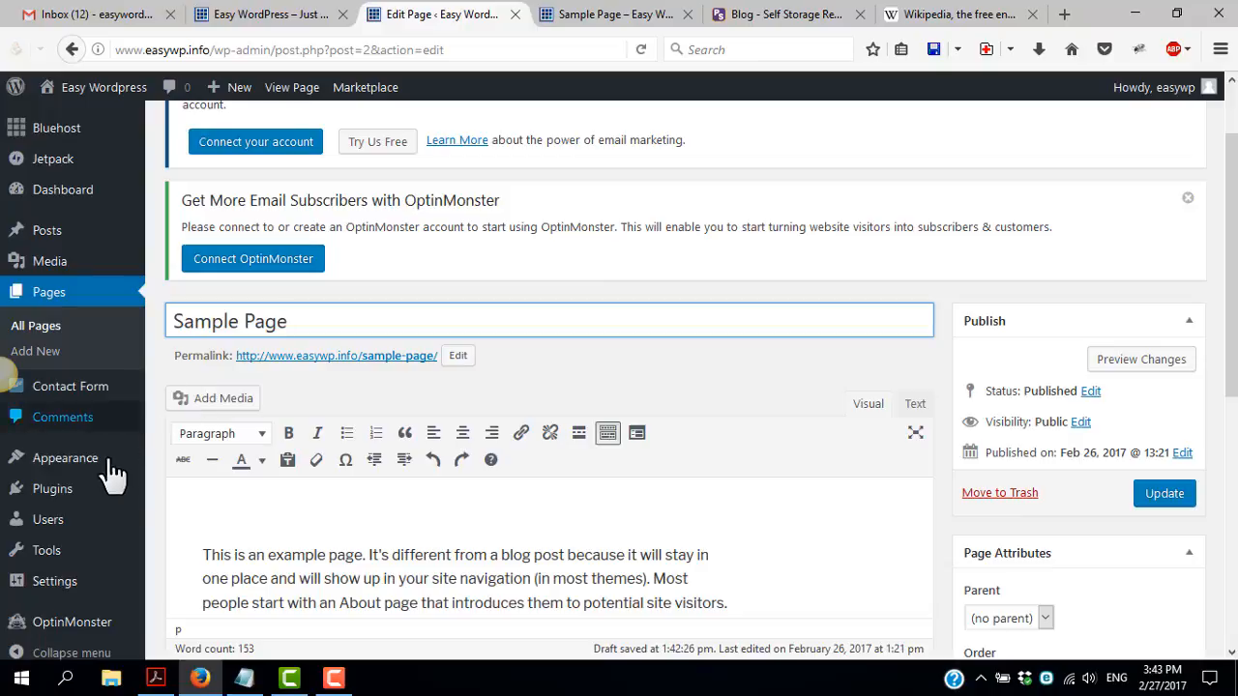
scroll(97, 527, down, 2)
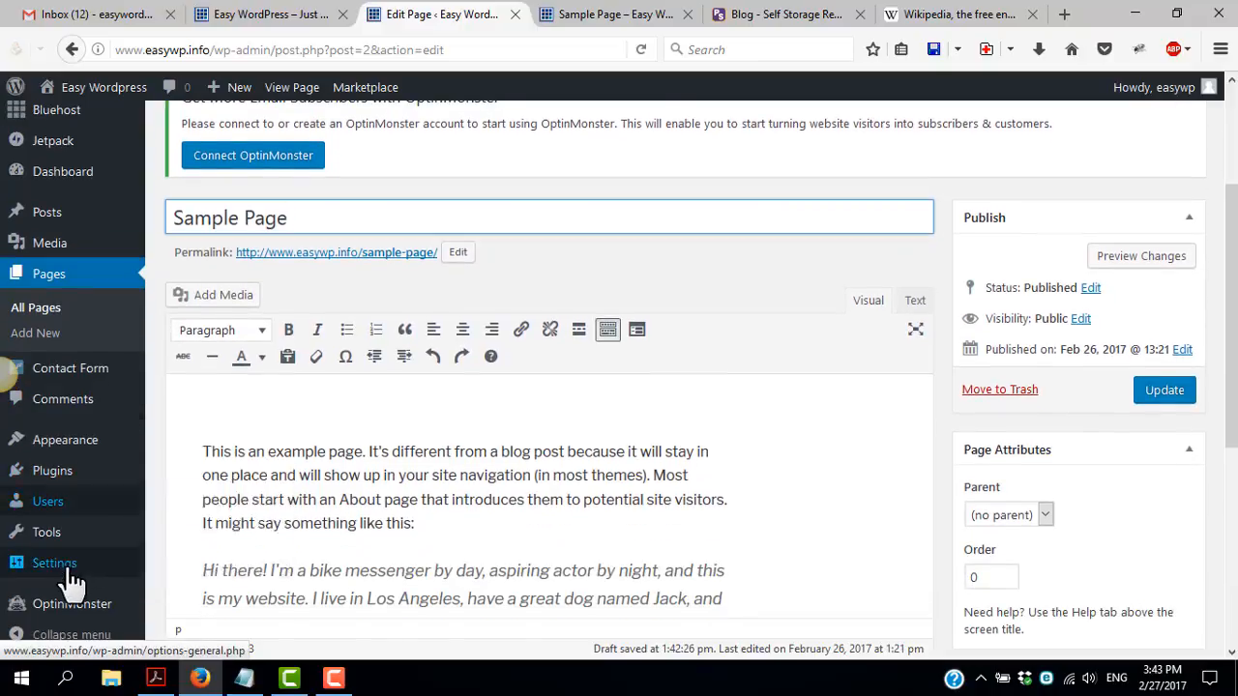
mouse_move(60, 572)
click(180, 533)
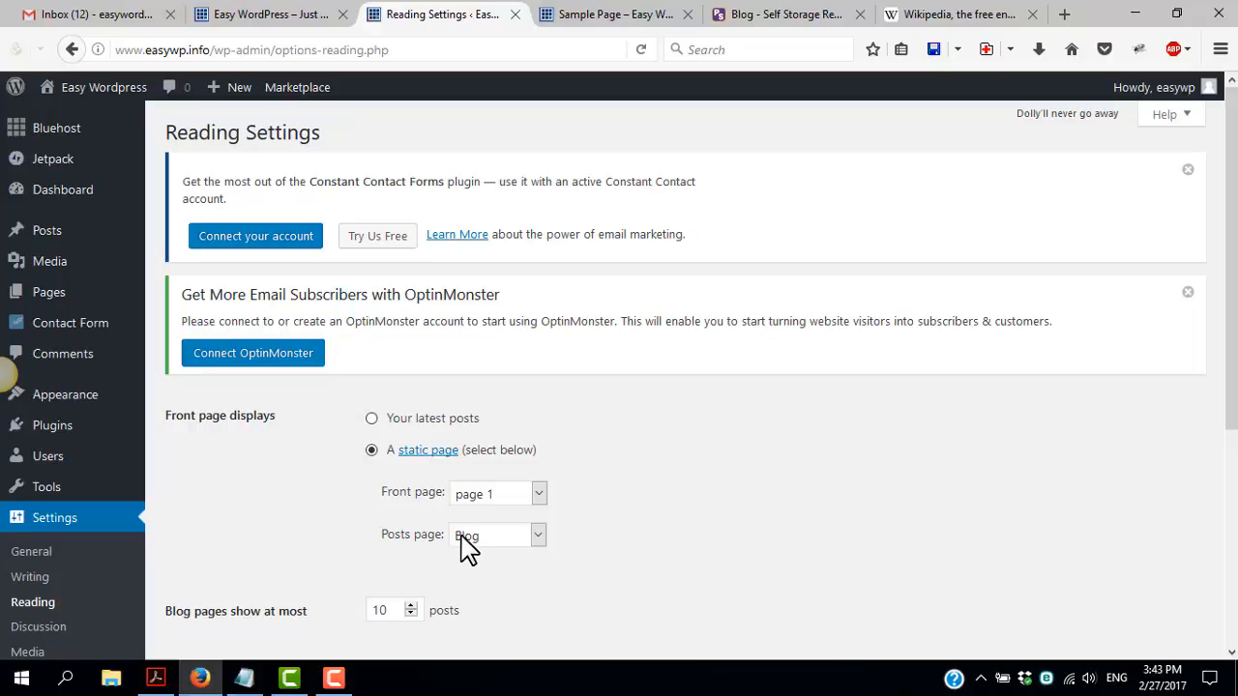
click(464, 542)
click(483, 417)
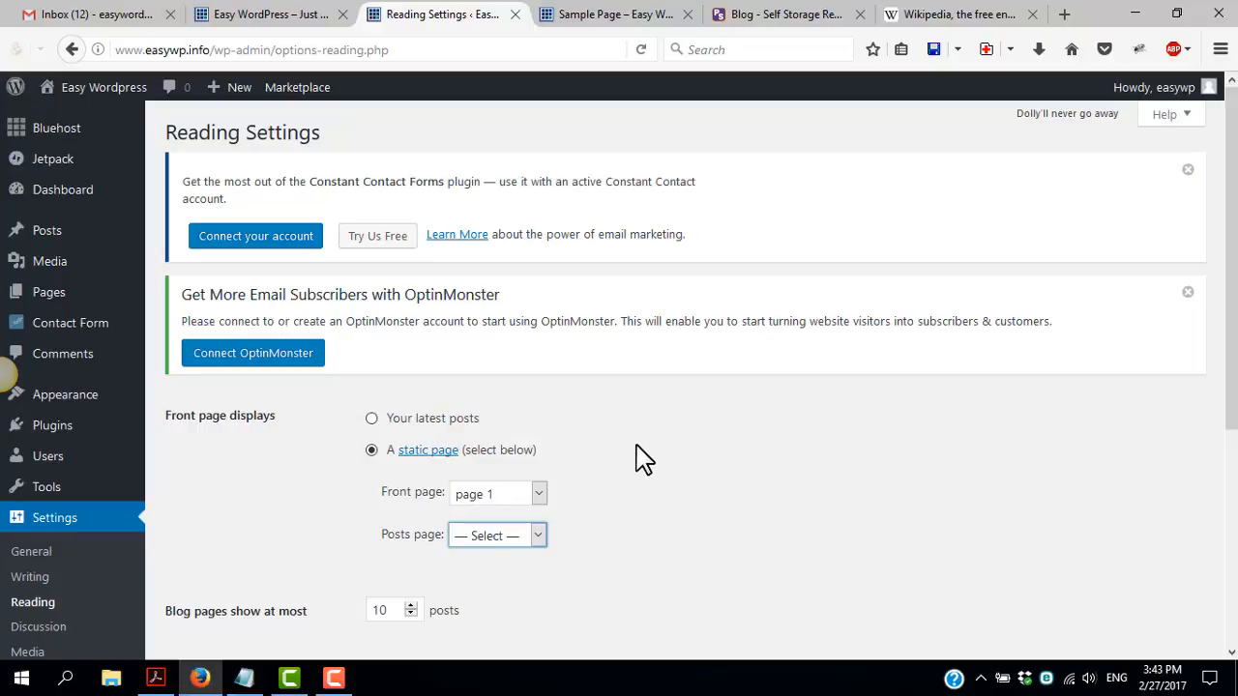
scroll(644, 455, down, 3)
scroll(567, 395, up, 2)
scroll(561, 387, down, 2)
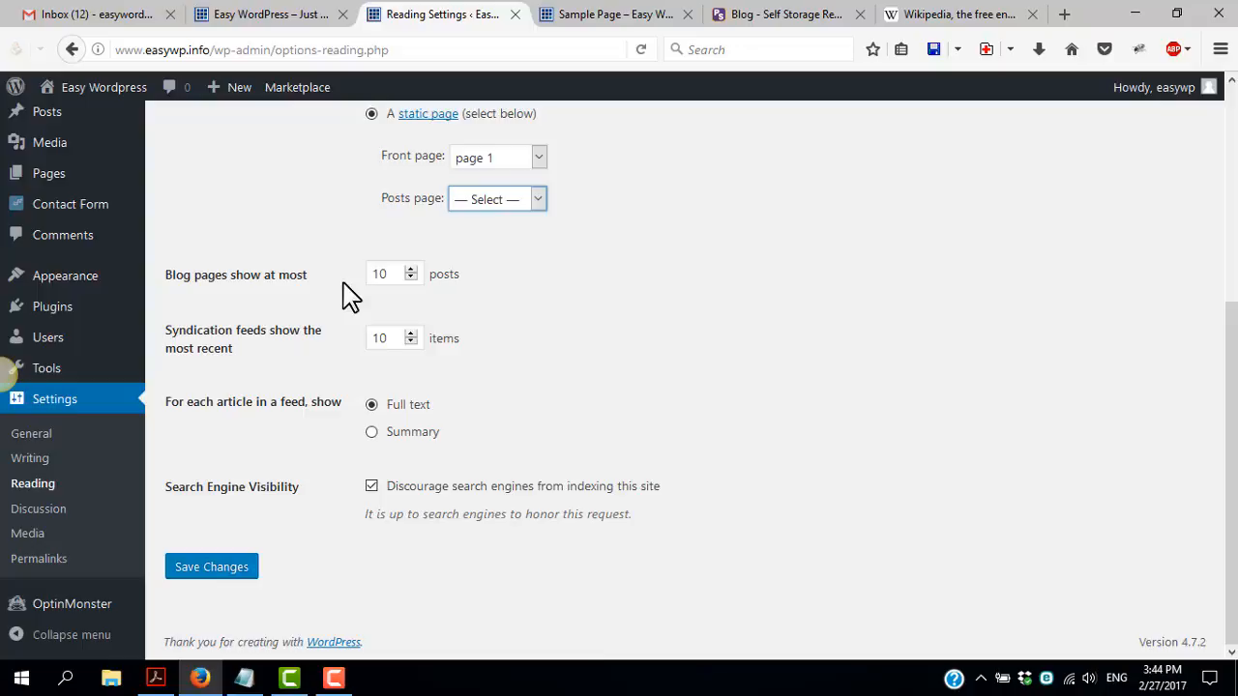
click(207, 50)
click(213, 50)
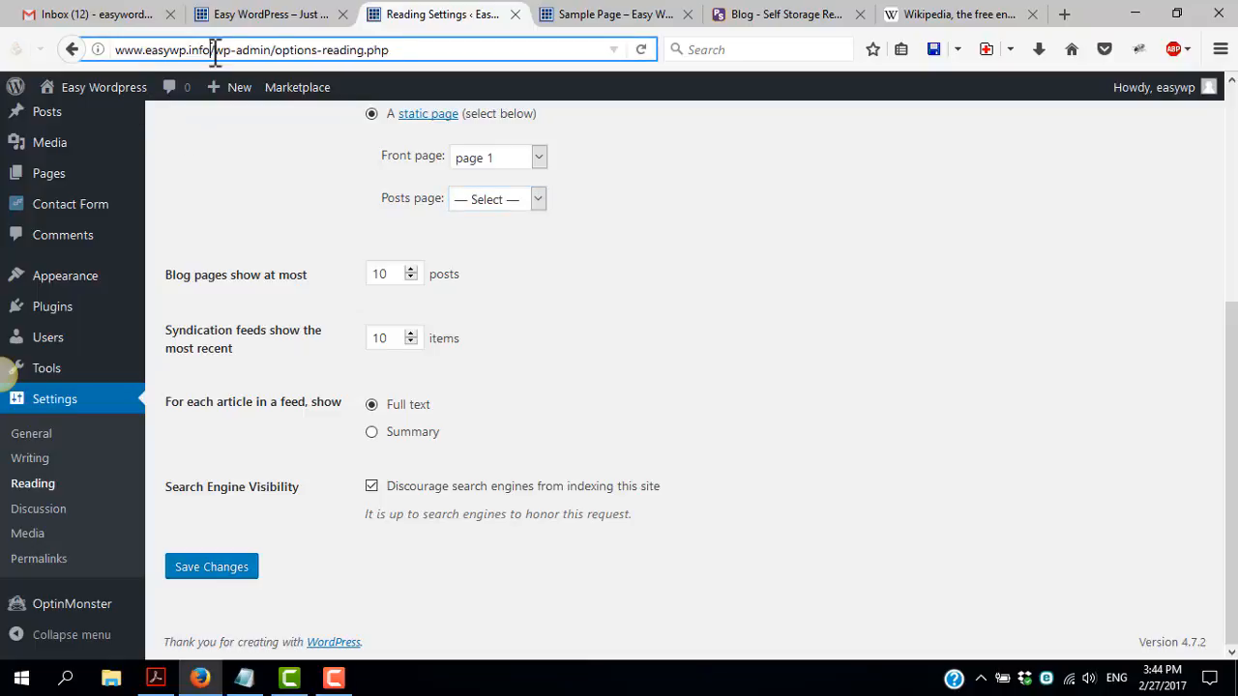